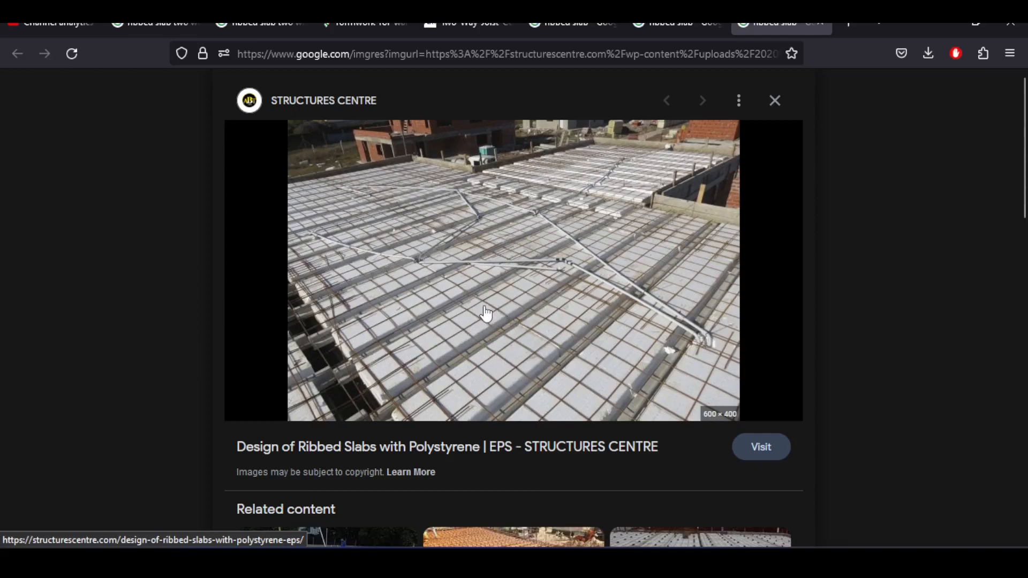
# Review the ribbed and waffle slab reference images in the open browser tabs.
pyautogui.hotkey('ctrl', 'shift', 'Tab')
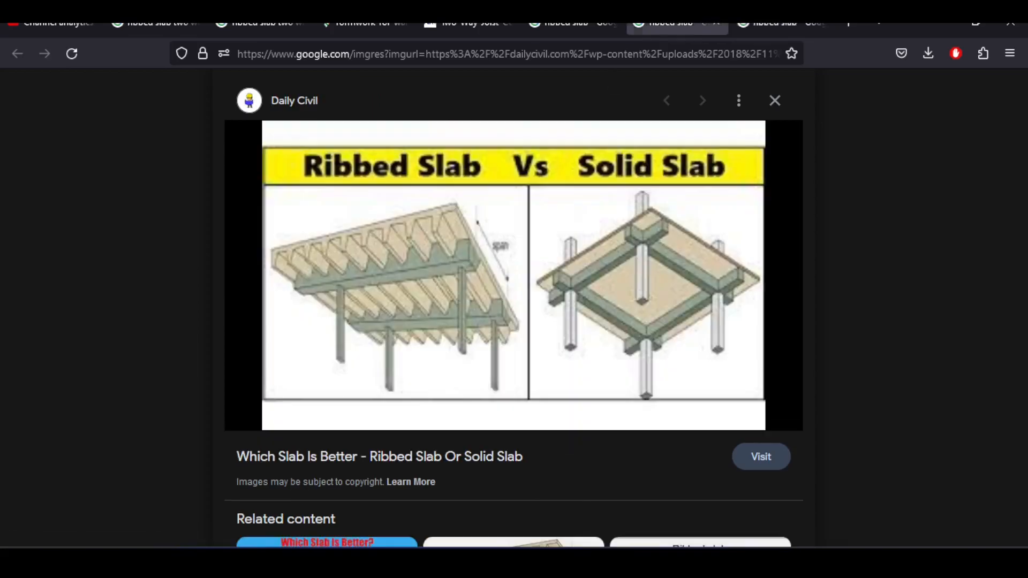
pyautogui.click(598, 26)
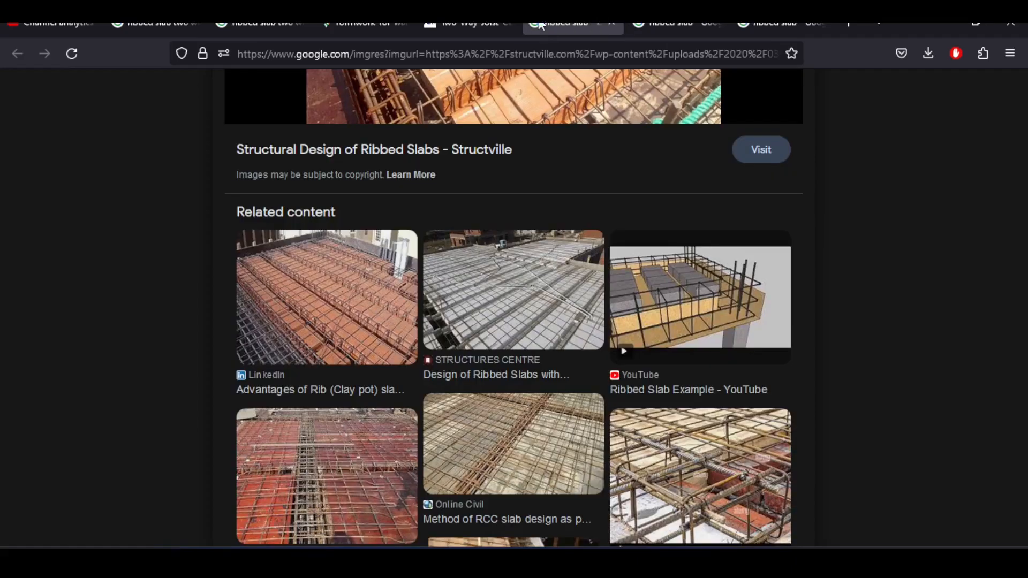
pyautogui.hotkey('ctrl', 'shift', 'Tab')
pyautogui.hotkey('ctrl', 'shift', 'Tab')
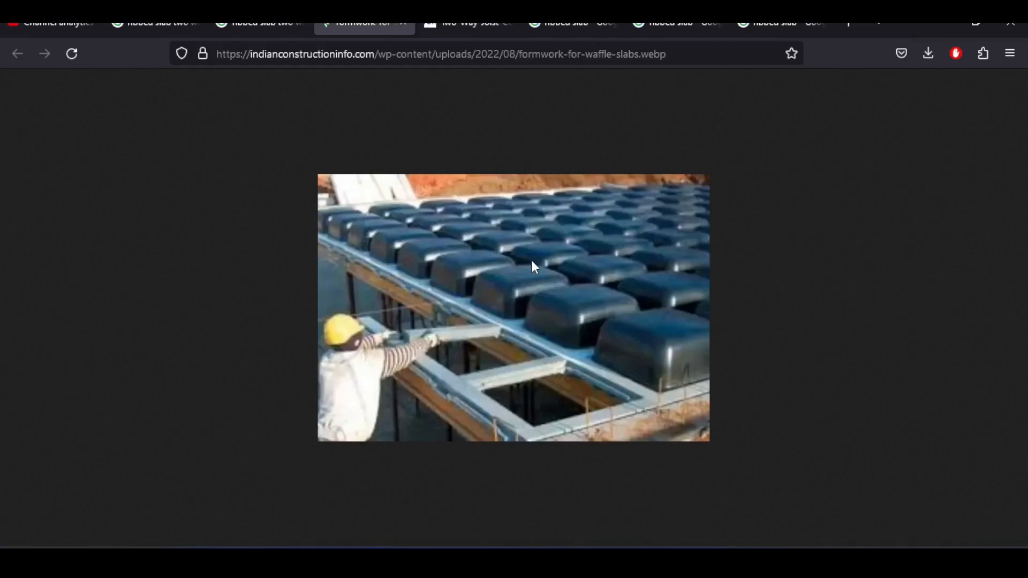
pyautogui.hotkey('ctrl', 'shift', 'Tab')
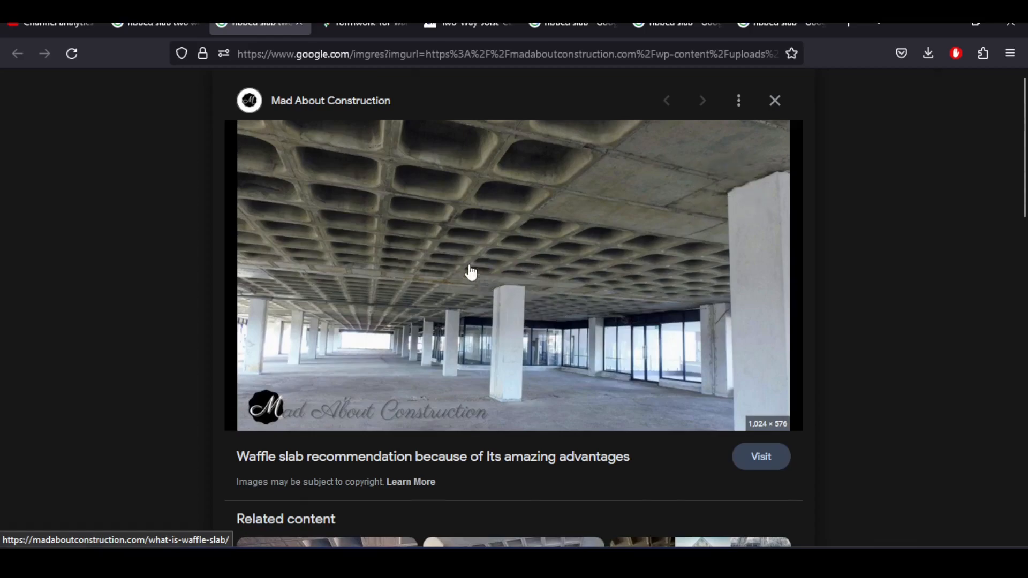
# Switch to Autodesk Robot Structural Analysis and add X structural axes at 0, 5 and 10 m.
pyautogui.hotkey('alt', 'Tab')
pyautogui.moveTo(613, 560)
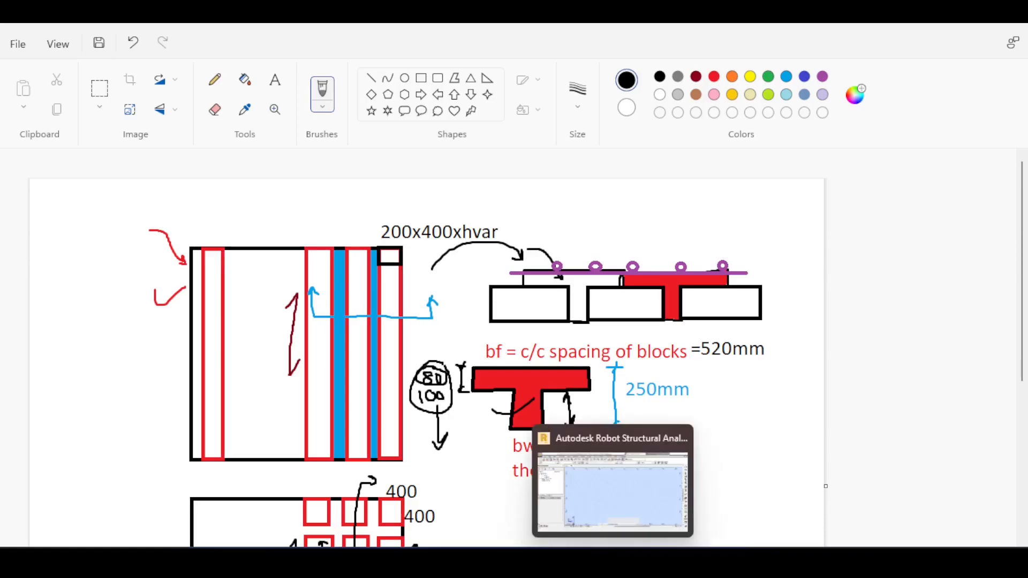
pyautogui.click(614, 482)
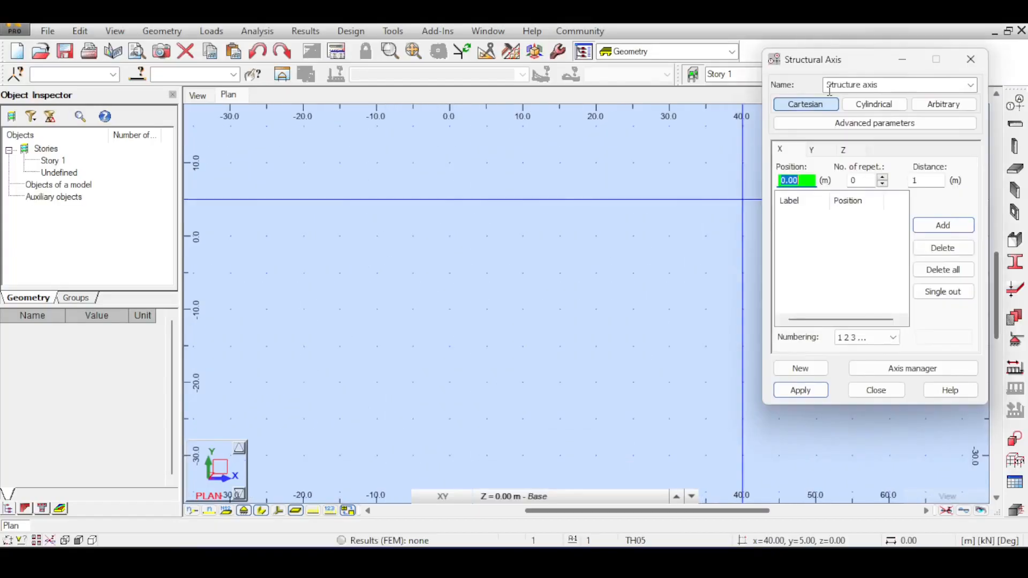
pyautogui.press('Return')
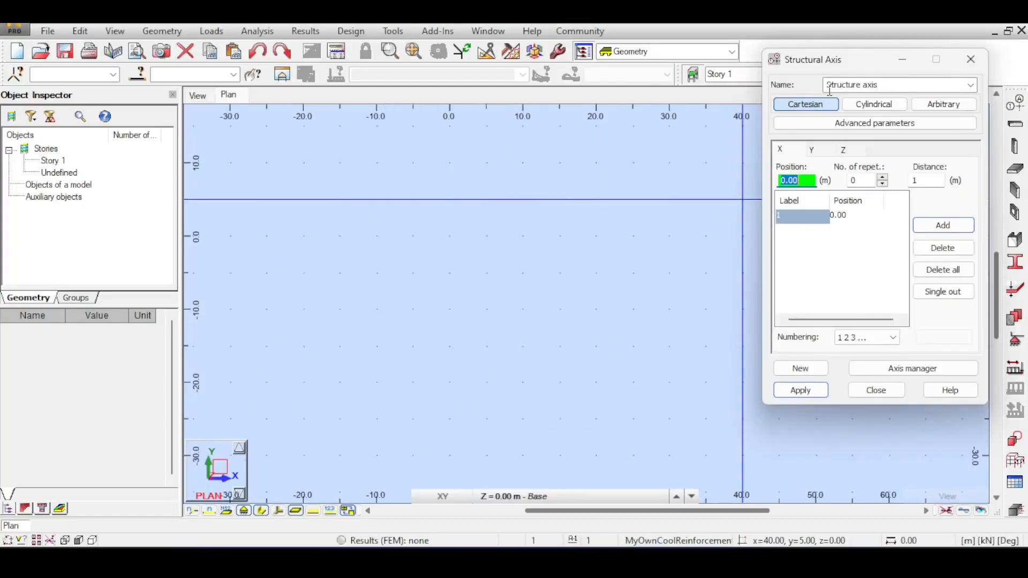
pyautogui.write('5')
pyautogui.press('Return')
pyautogui.write('10')
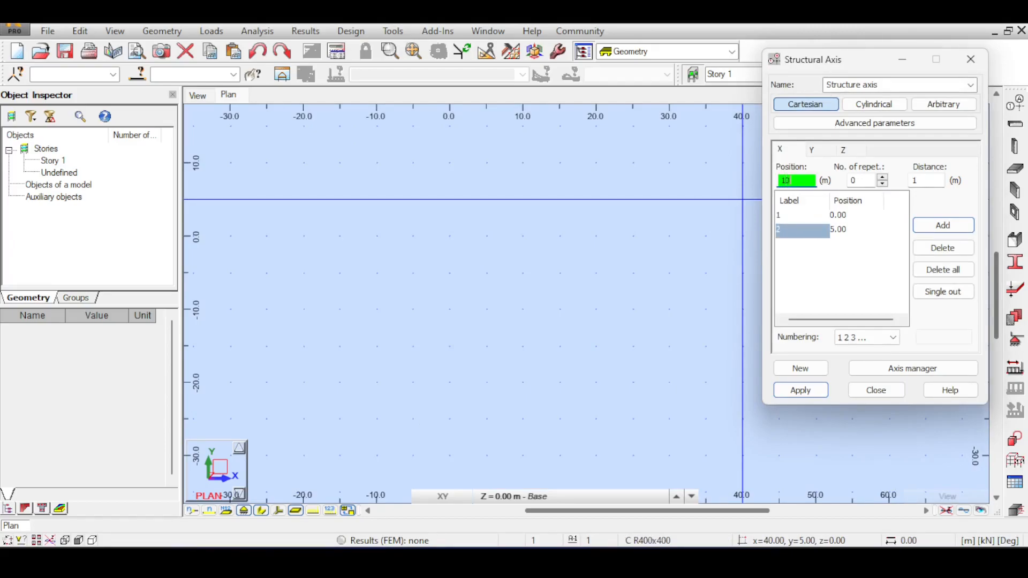
pyautogui.press('Return')
# Add Y structural axes at 0, 5 and 3.5 m, apply the grid and close the axis definition.
pyautogui.click(824, 152)
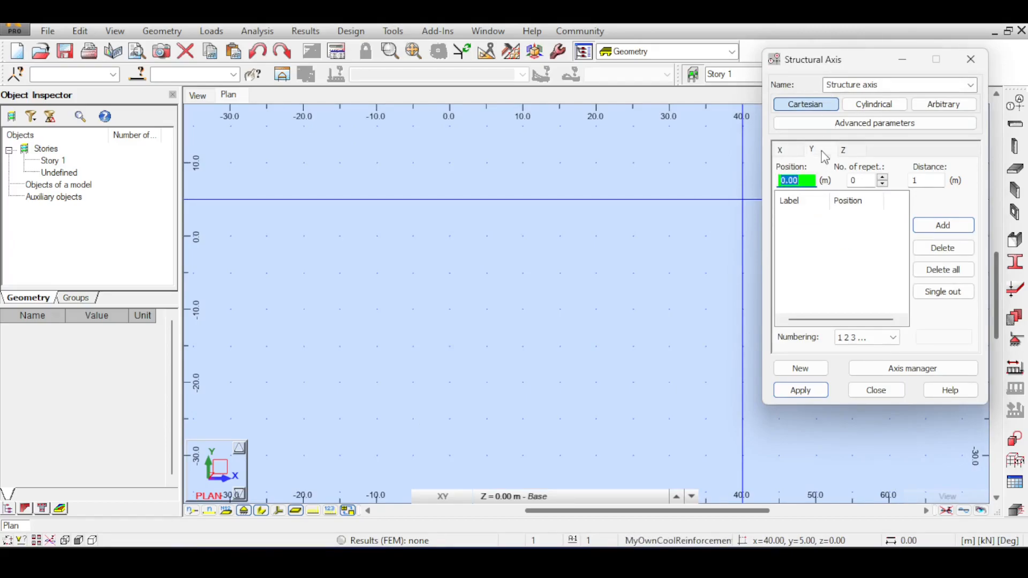
pyautogui.press('Return')
pyautogui.write('5')
pyautogui.press('Return')
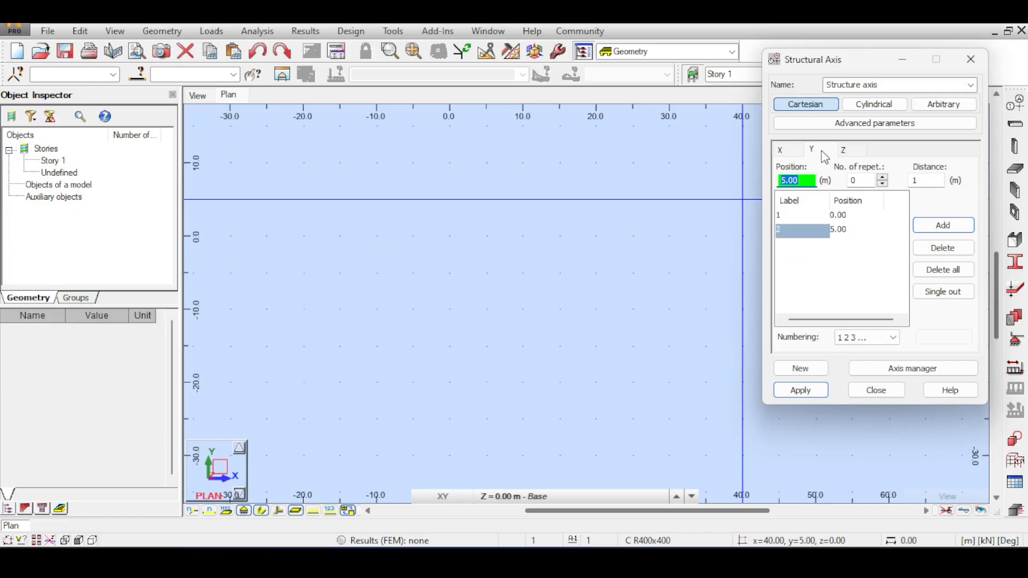
pyautogui.write('3.5')
pyautogui.press('Return')
pyautogui.click(800, 390)
pyautogui.click(859, 390)
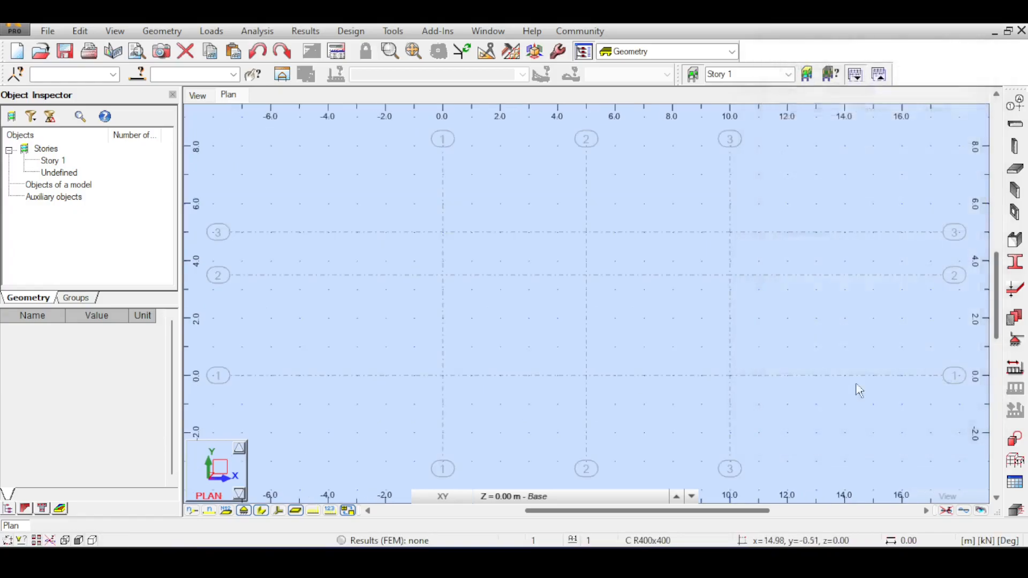
# Show the structure in the 3D view and check the story levels in the Z axis definition.
pyautogui.click(197, 94)
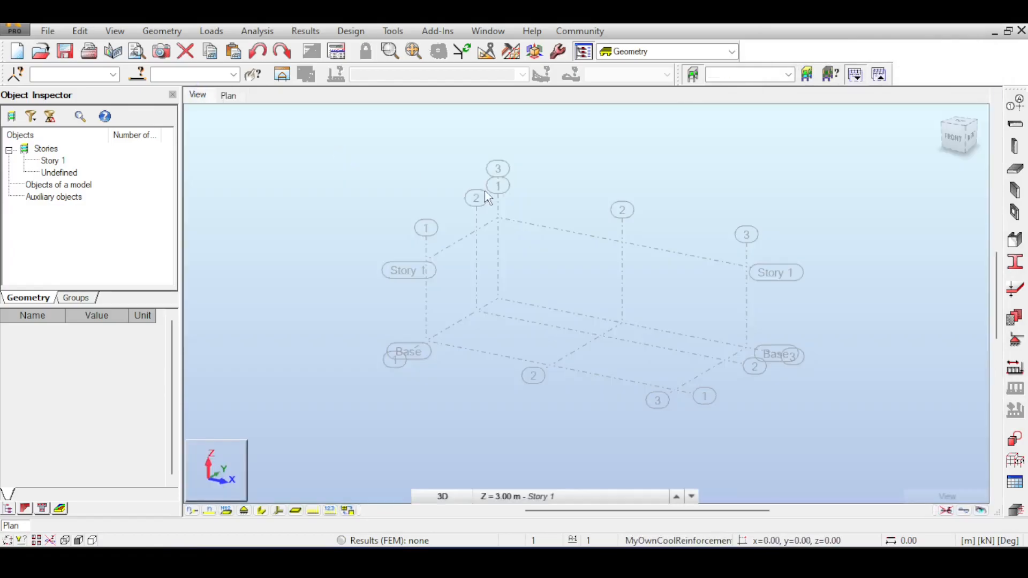
pyautogui.click(1015, 102)
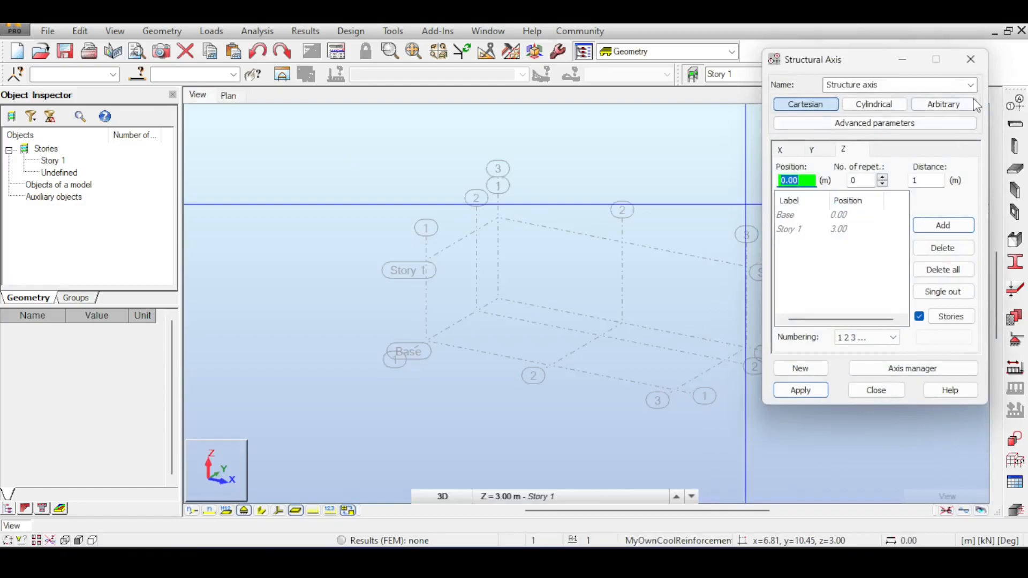
pyautogui.click(970, 60)
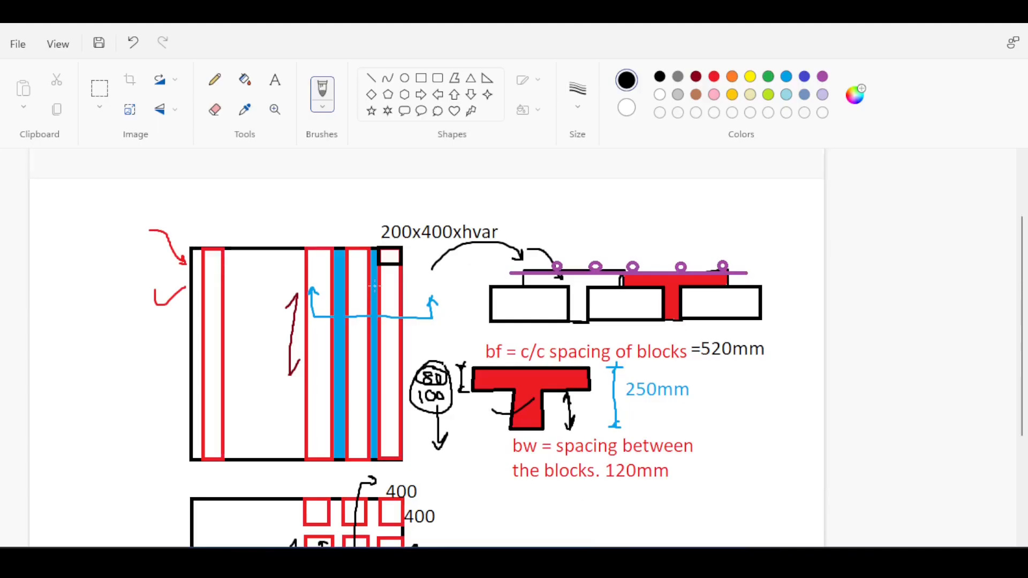
# Switch to Paint and draw indigo rectangles for beams above the upper slab plan and between the two slab plans.
pyautogui.scroll(-2, 375, 287)
pyautogui.scroll(2, 328, 452)
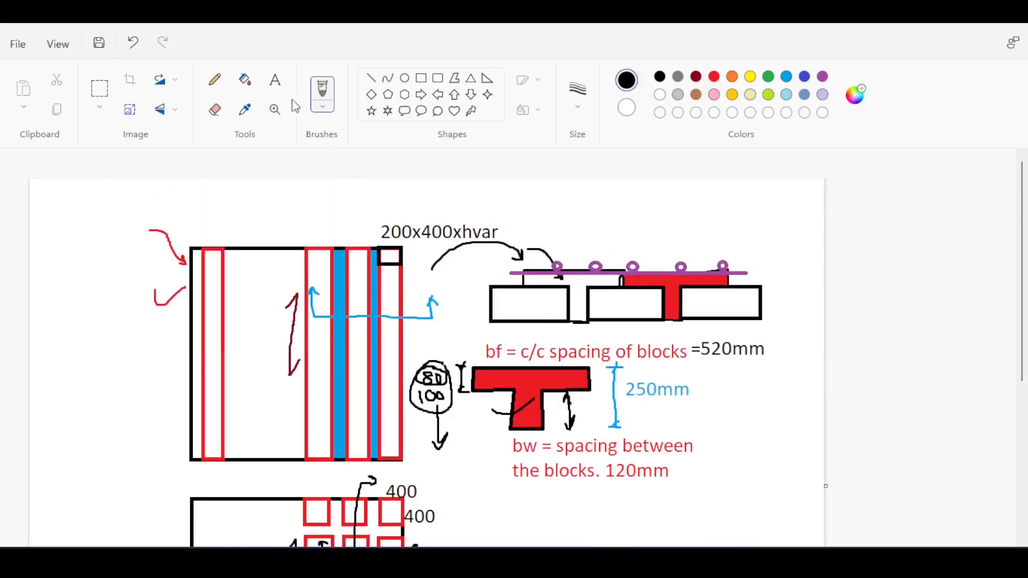
pyautogui.click(714, 78)
pyautogui.click(421, 78)
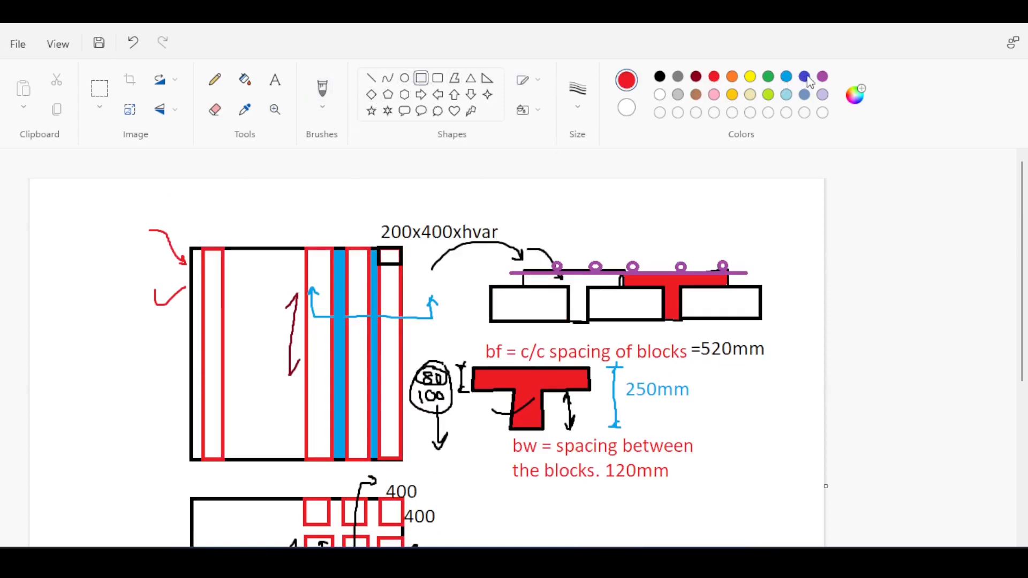
pyautogui.moveTo(187, 217)
pyautogui.mouseDown()
pyautogui.moveTo(282, 245)
pyautogui.moveTo(410, 253)
pyautogui.mouseUp()
pyautogui.scroll(-2, 373, 358)
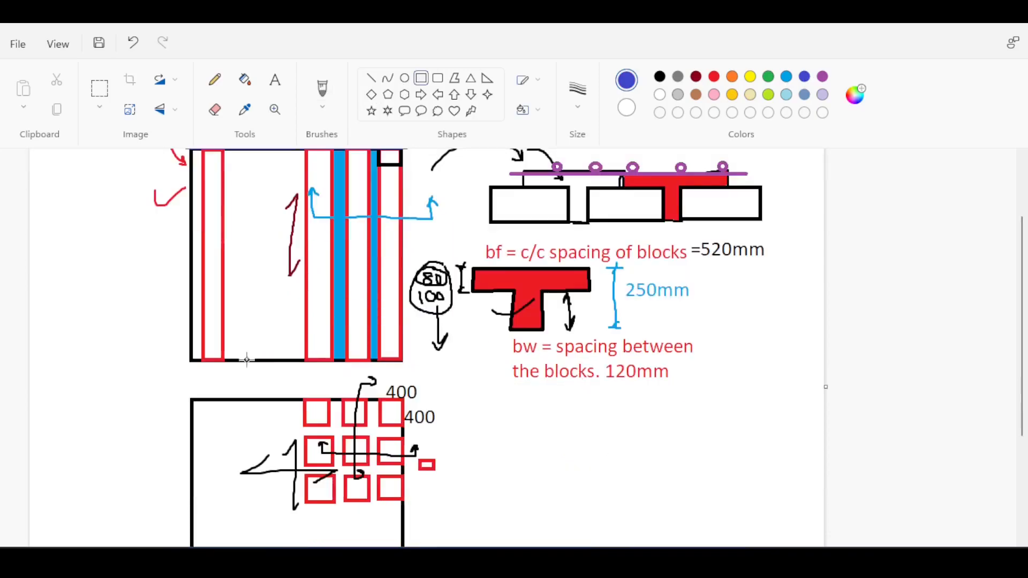
pyautogui.moveTo(405, 360); pyautogui.dragTo(187, 398)
pyautogui.scroll(-2, 168, 383)
pyautogui.scroll(2, 170, 383)
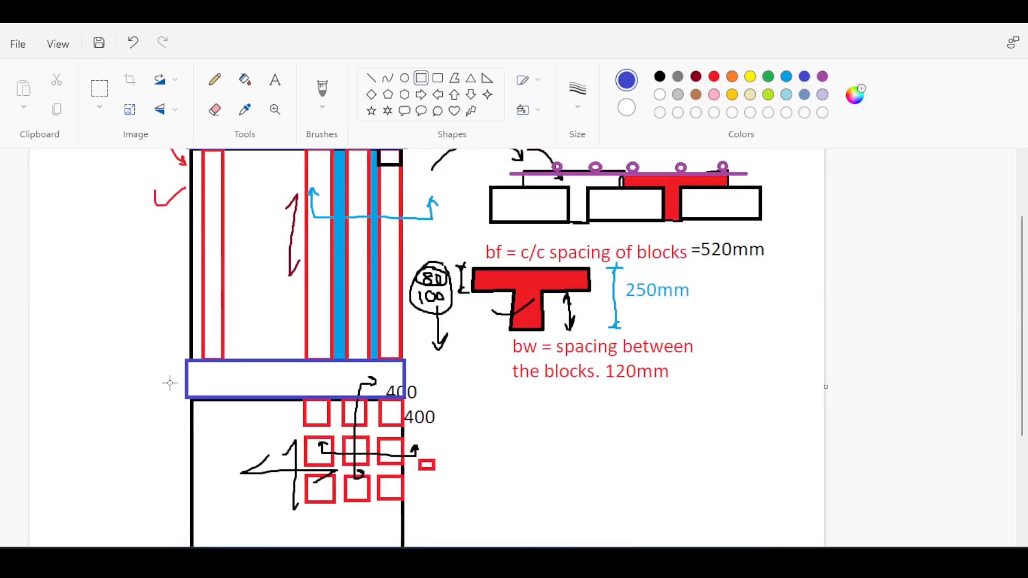
pyautogui.scroll(2, 260, 221)
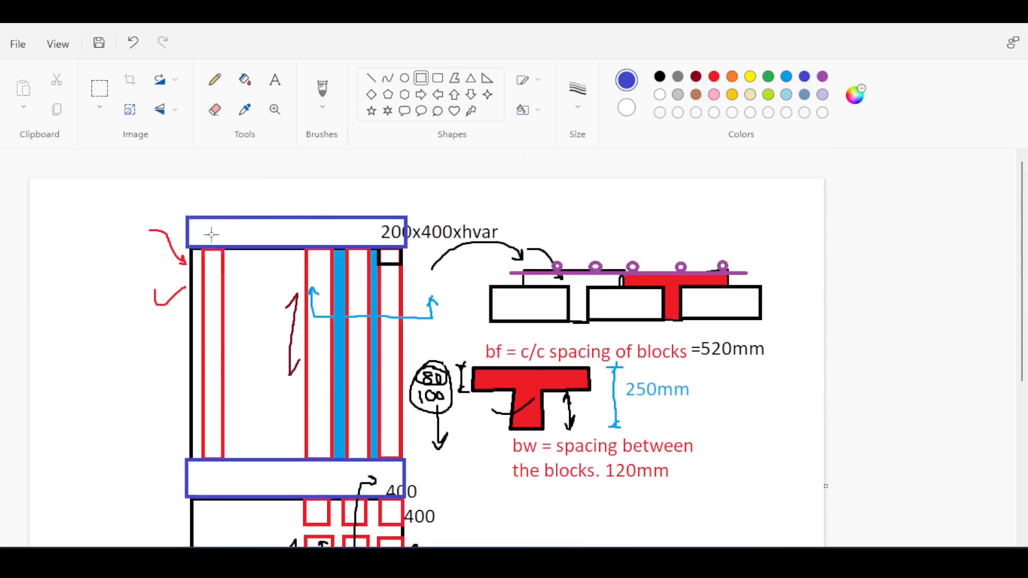
# Draw two long vertical indigo beam rectangles along the outer sides of both slab plans.
pyautogui.scroll(-4, 188, 326)
pyautogui.moveTo(162, 229)
pyautogui.mouseDown()
pyautogui.moveTo(188, 326)
pyautogui.moveTo(190, 503)
pyautogui.mouseUp()
pyautogui.scroll(4, 237, 381)
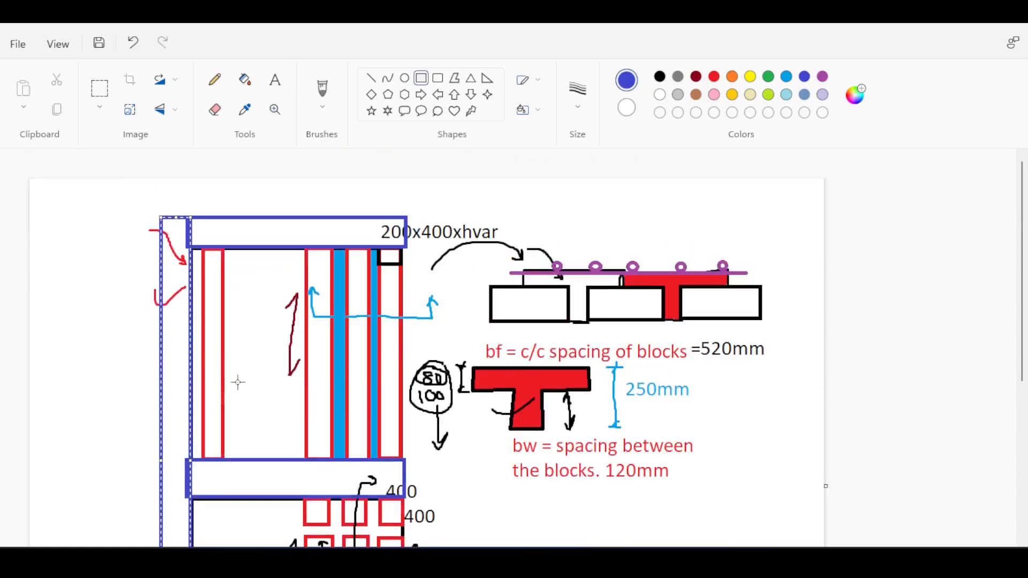
pyautogui.scroll(-4, 426, 362)
pyautogui.moveTo(406, 214); pyautogui.dragTo(436, 500)
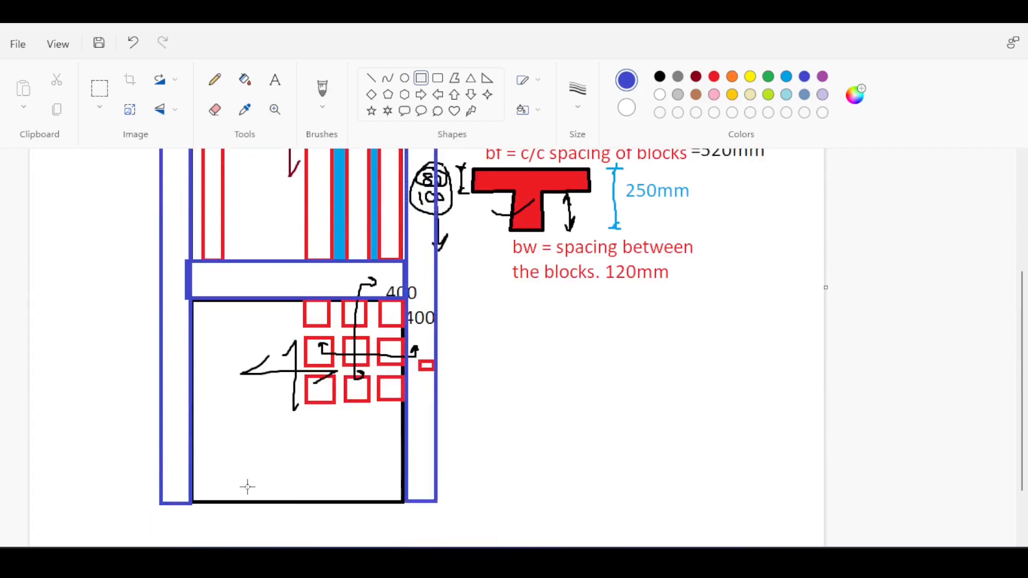
# Draw an indigo beam rectangle below the lower slab plan and small red column squares at the beam intersections.
pyautogui.scroll(-2, 171, 448)
pyautogui.moveTo(155, 427)
pyautogui.mouseDown()
pyautogui.moveTo(439, 460)
pyautogui.moveTo(406, 447)
pyautogui.moveTo(165, 447)
pyautogui.mouseUp()
pyautogui.scroll(-2, 182, 375)
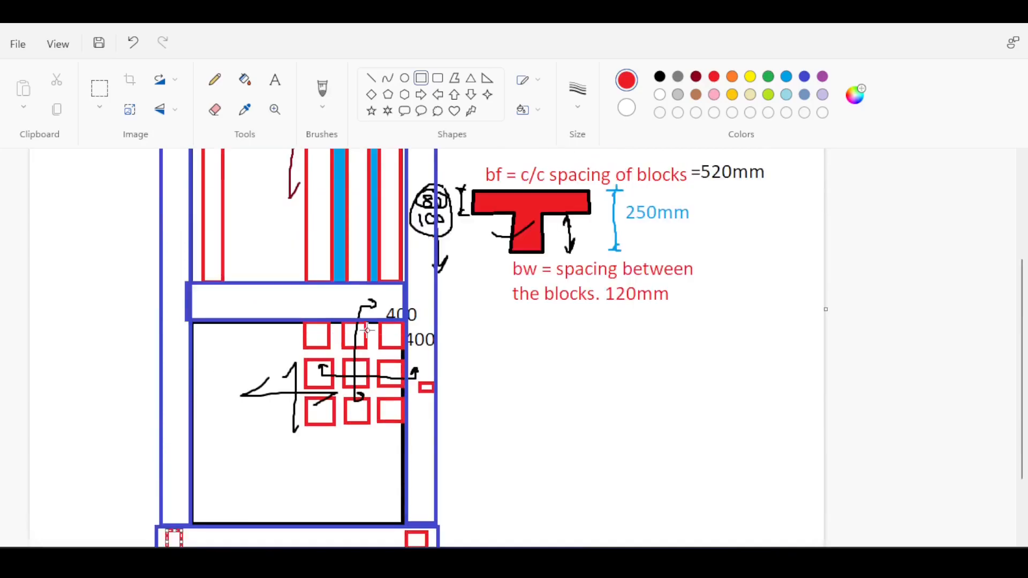
pyautogui.moveTo(427, 295); pyautogui.dragTo(408, 313)
pyautogui.moveTo(185, 291); pyautogui.dragTo(168, 316)
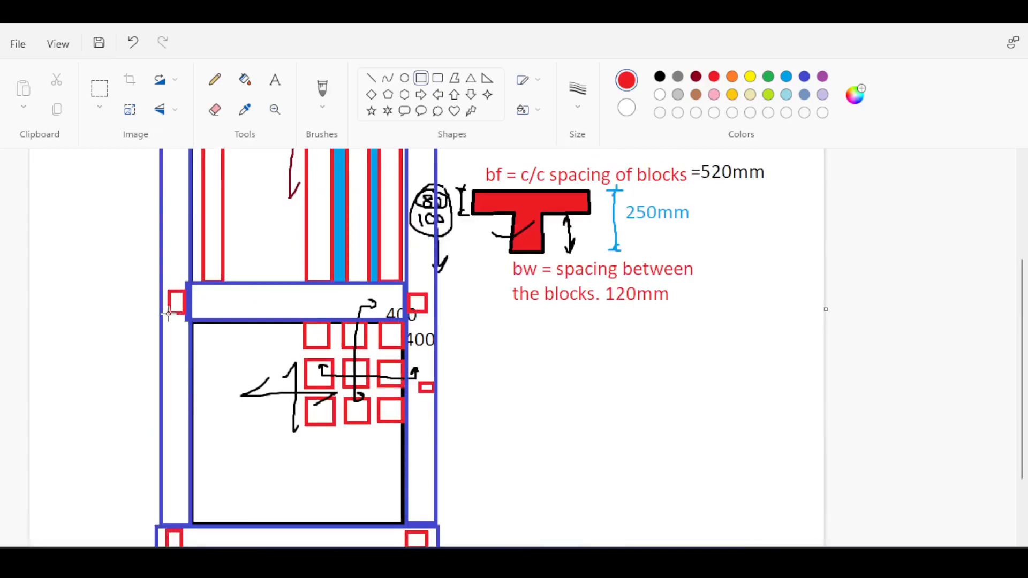
pyautogui.scroll(2, 175, 313)
pyautogui.scroll(2, 332, 201)
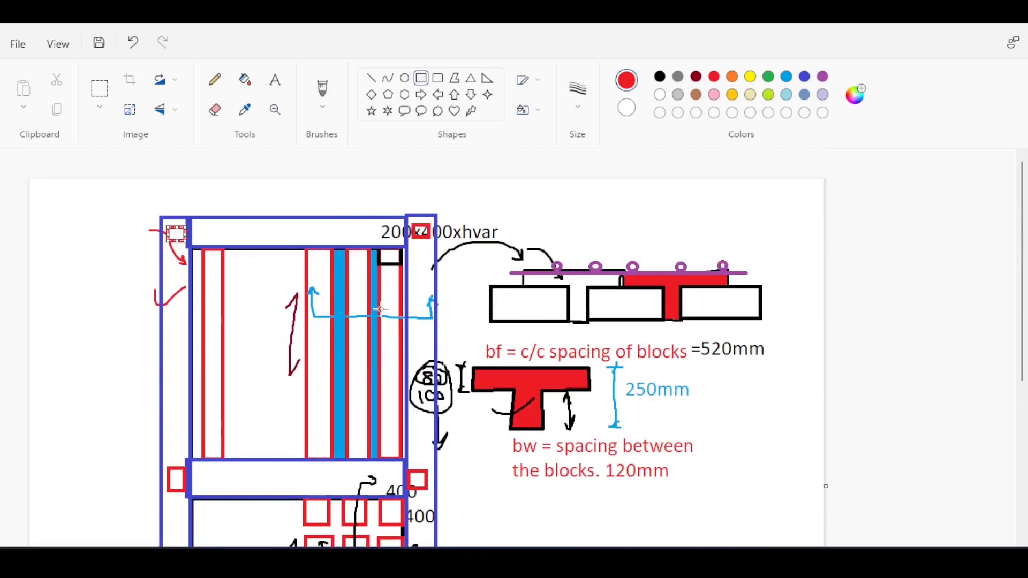
# Brush red strokes along the blue rib and outward arrows inside the uppermost beam toward the columns.
pyautogui.click(322, 92)
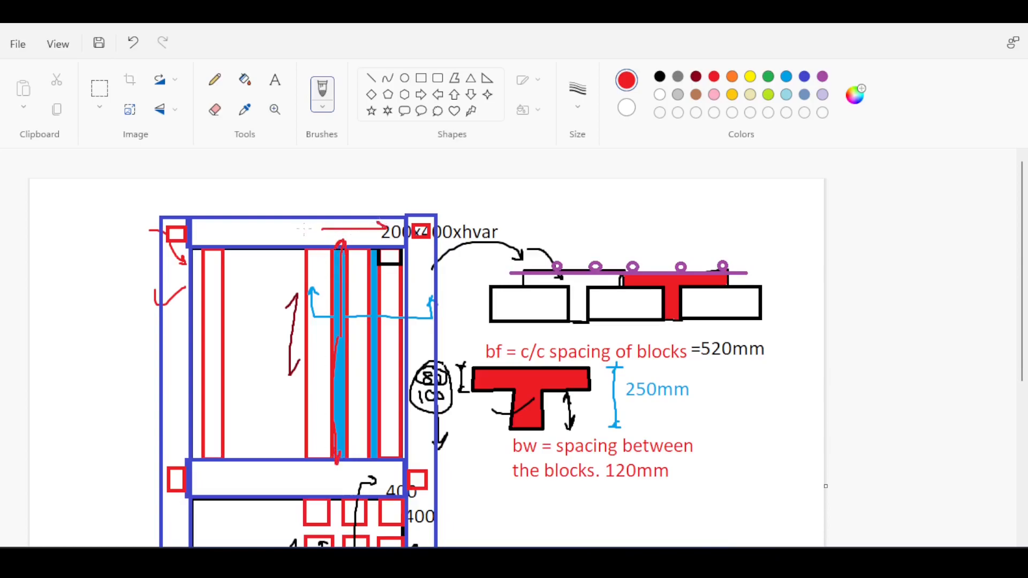
pyautogui.moveTo(303, 229); pyautogui.dragTo(202, 230)
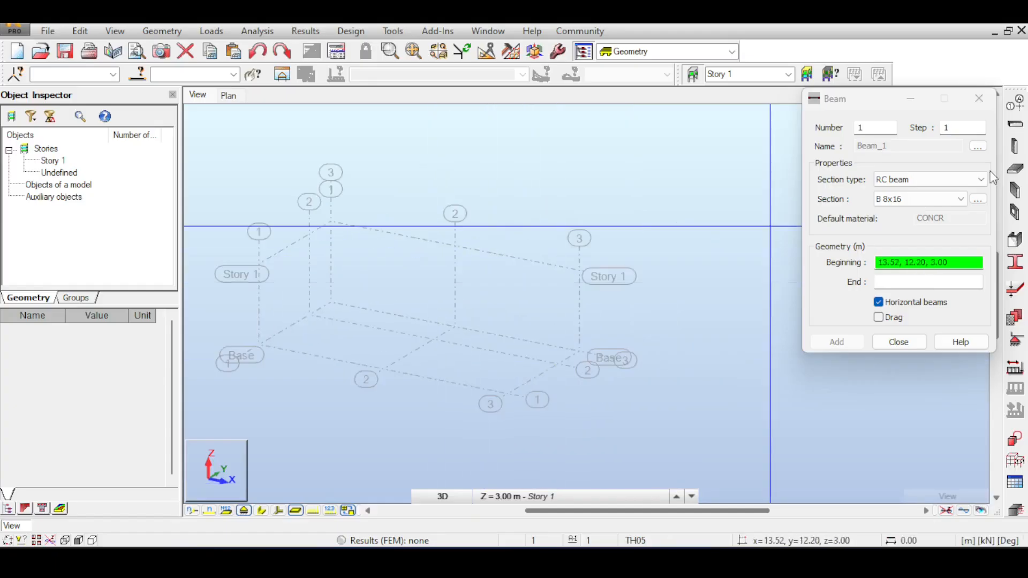
pyautogui.click(943, 181)
pyautogui.click(933, 203)
pyautogui.click(944, 183)
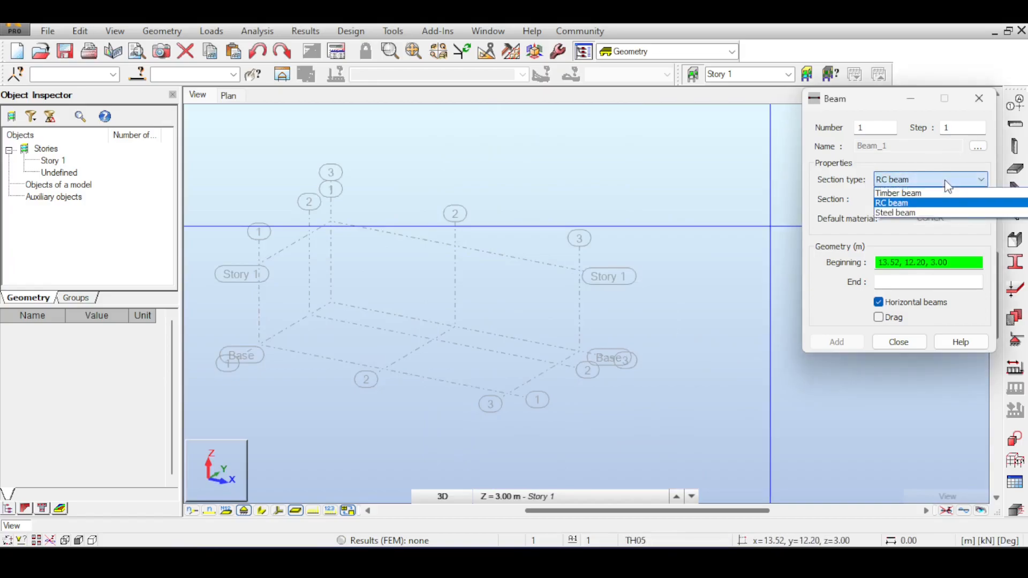
pyautogui.click(945, 183)
pyautogui.click(977, 98)
# Place six 3 m high RC columns with section C R400x400, oriented downward from Story 1, at the grid intersections.
pyautogui.click(1014, 145)
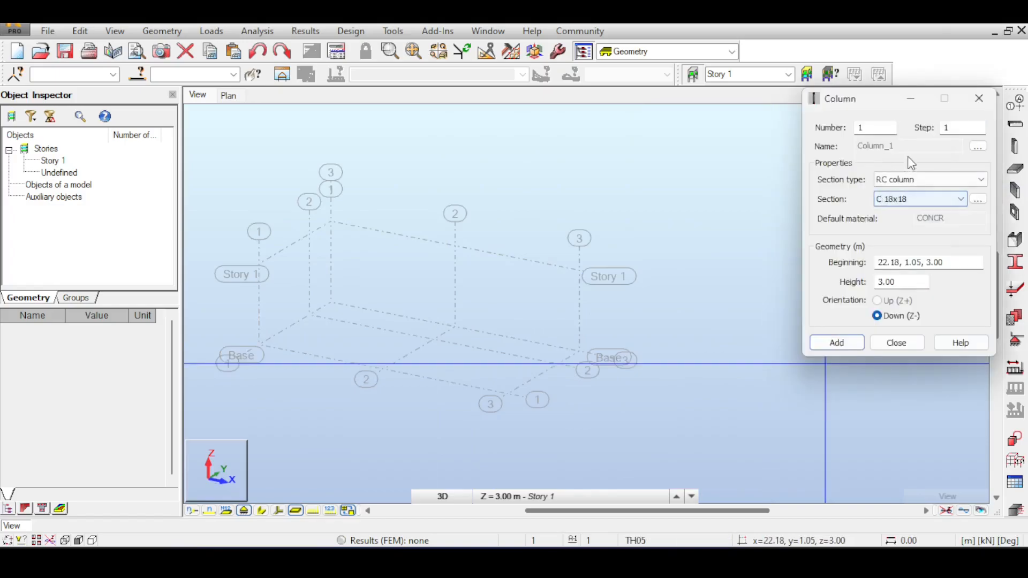
pyautogui.click(912, 177)
pyautogui.click(908, 188)
pyautogui.click(909, 197)
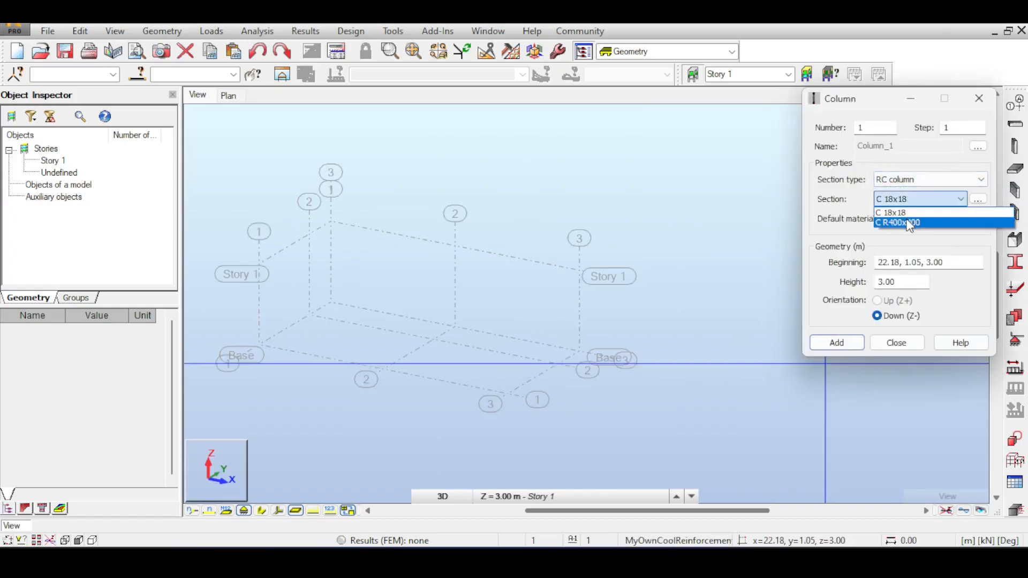
pyautogui.click(904, 219)
pyautogui.moveTo(673, 218); pyautogui.dragTo(720, 245, button='middle')
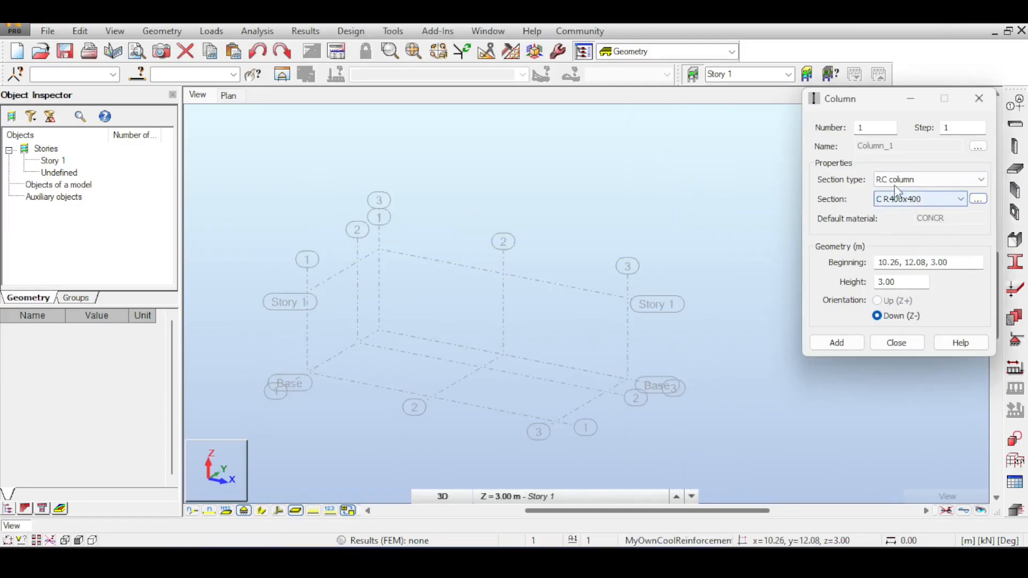
pyautogui.click(904, 283)
pyautogui.click(901, 263)
pyautogui.click(627, 298)
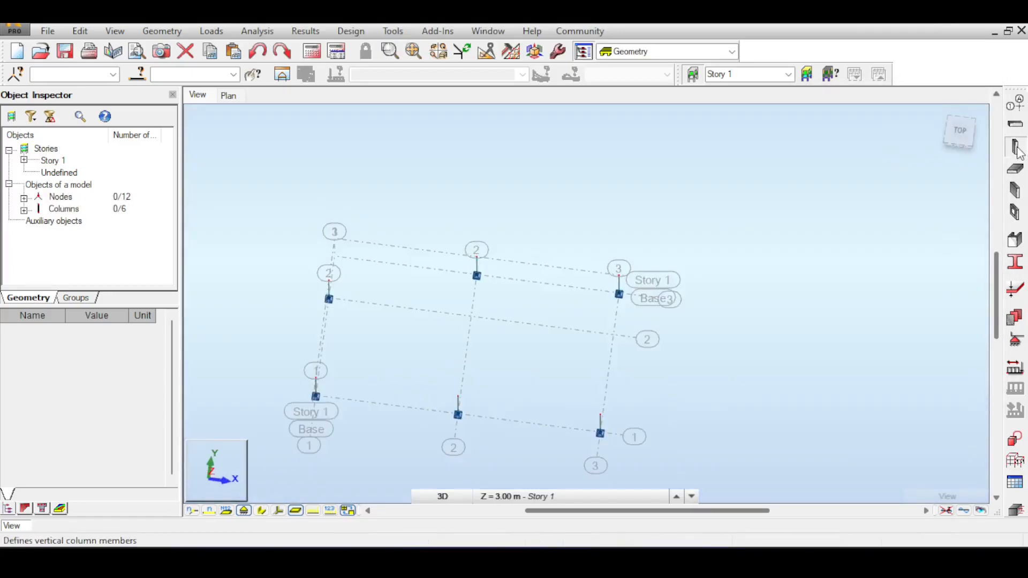
# Define a rectangular RC beam section B R250x400 with b 250 mm and h 400 mm for the new beams.
pyautogui.click(1015, 146)
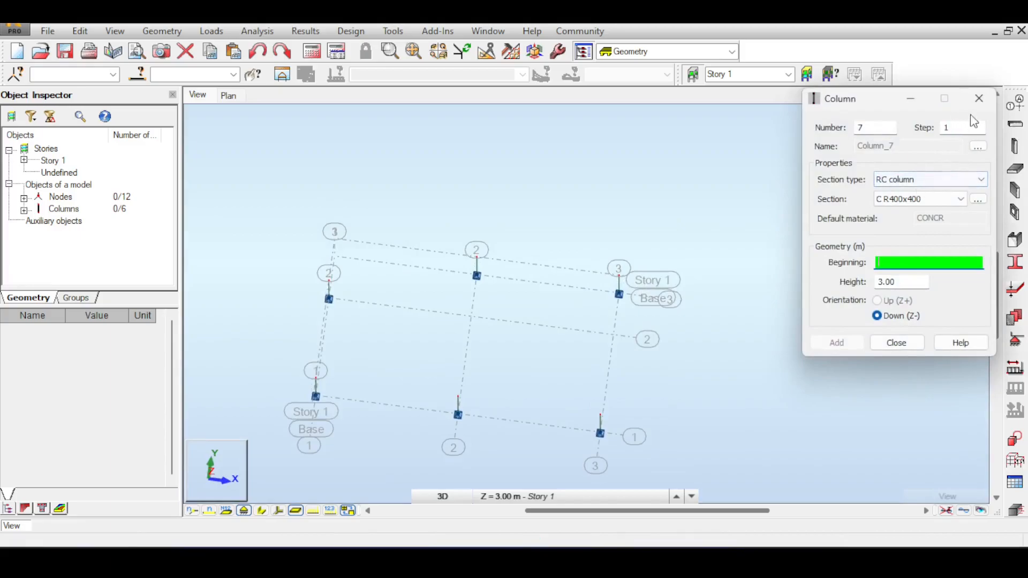
pyautogui.click(1015, 124)
pyautogui.click(928, 180)
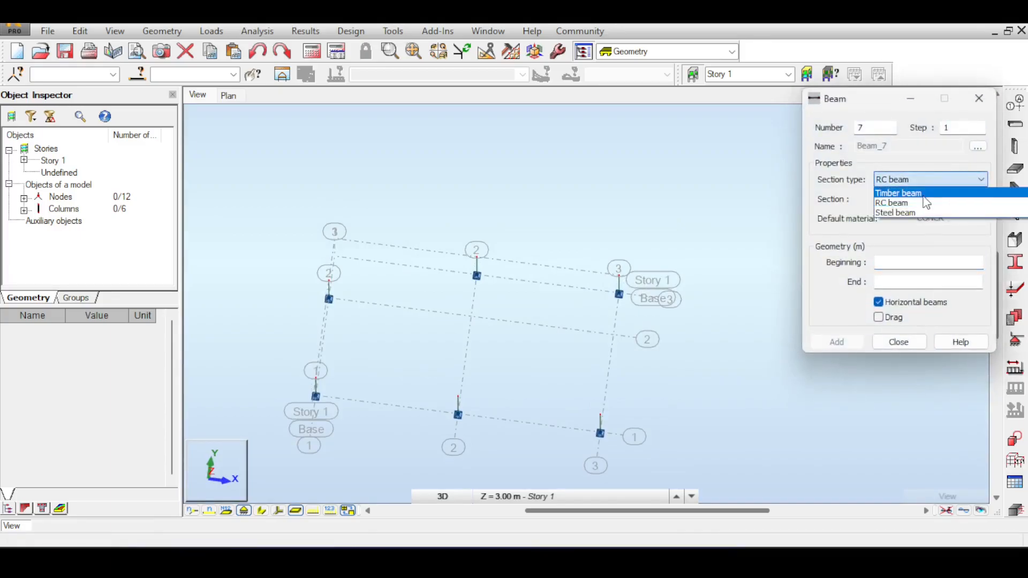
pyautogui.click(924, 202)
pyautogui.click(978, 199)
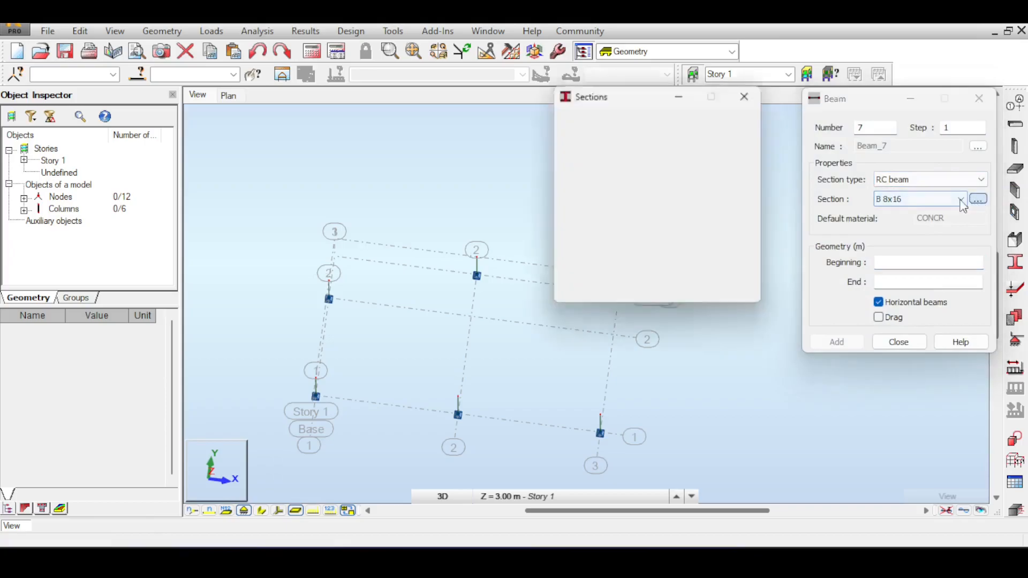
pyautogui.moveTo(710, 184); pyautogui.dragTo(678, 175)
pyautogui.scroll(3, 477, 268)
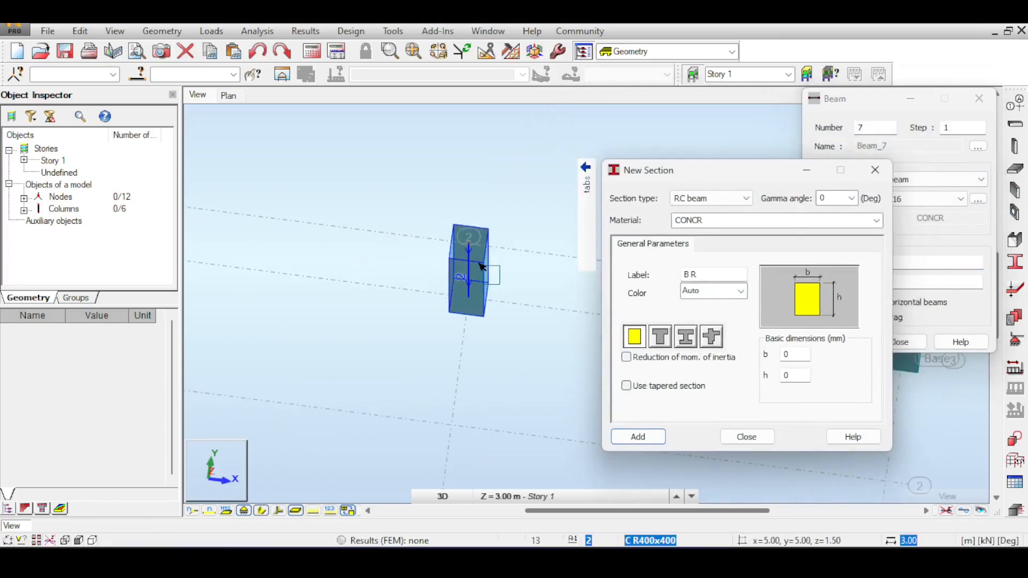
pyautogui.scroll(-3, 482, 266)
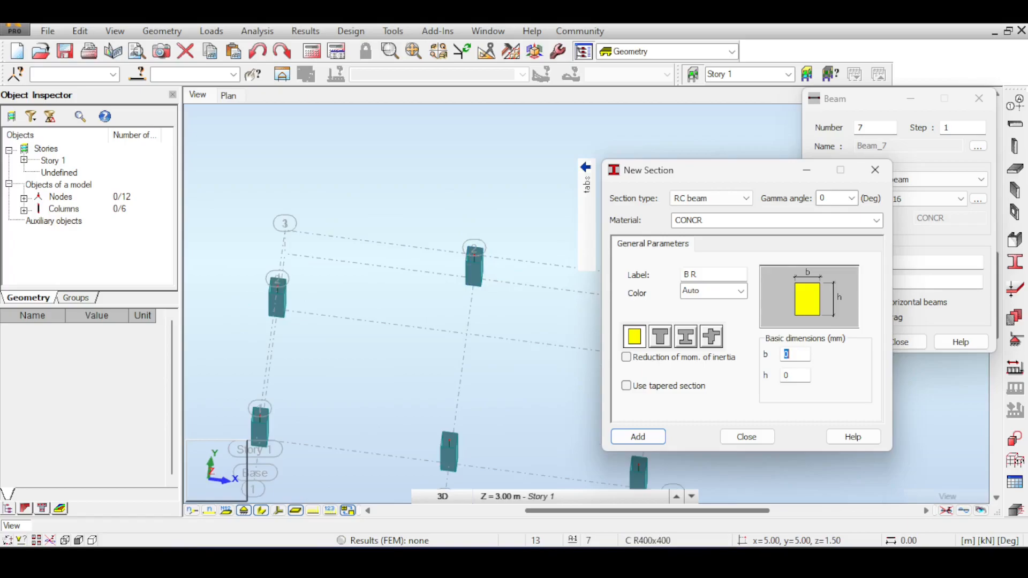
pyautogui.write('250')
pyautogui.doubleClick(796, 376)
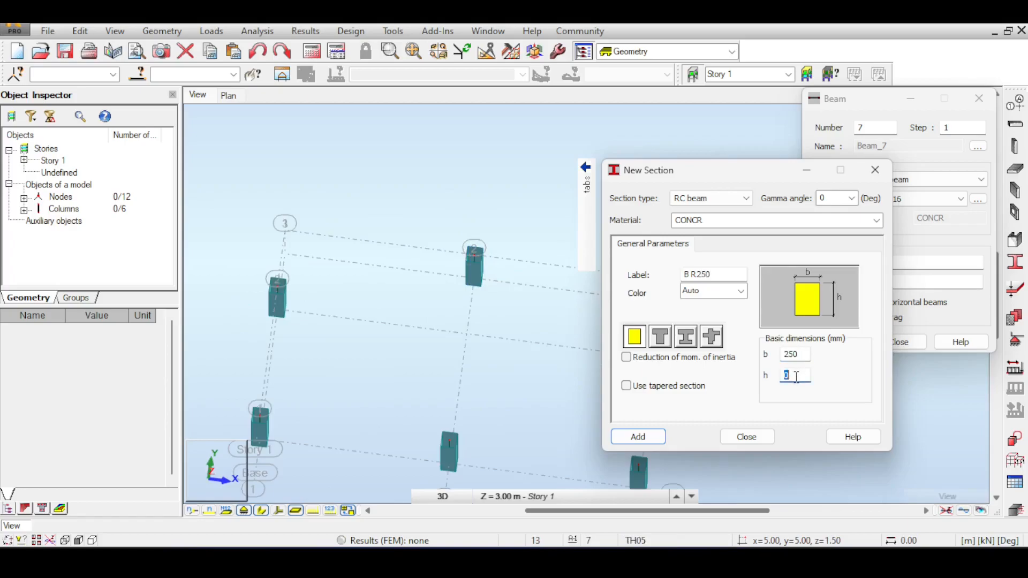
pyautogui.write('400')
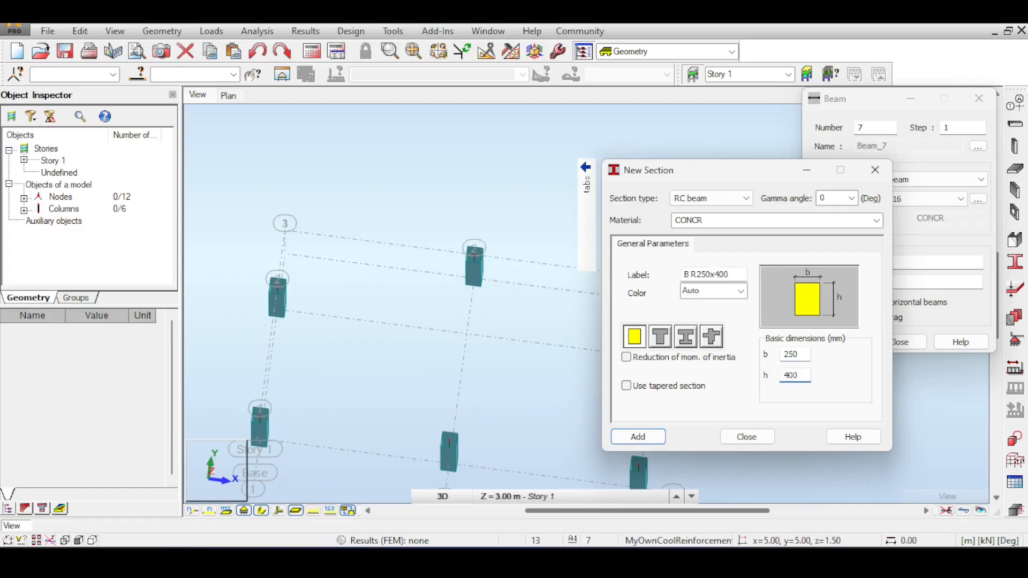
pyautogui.click(640, 436)
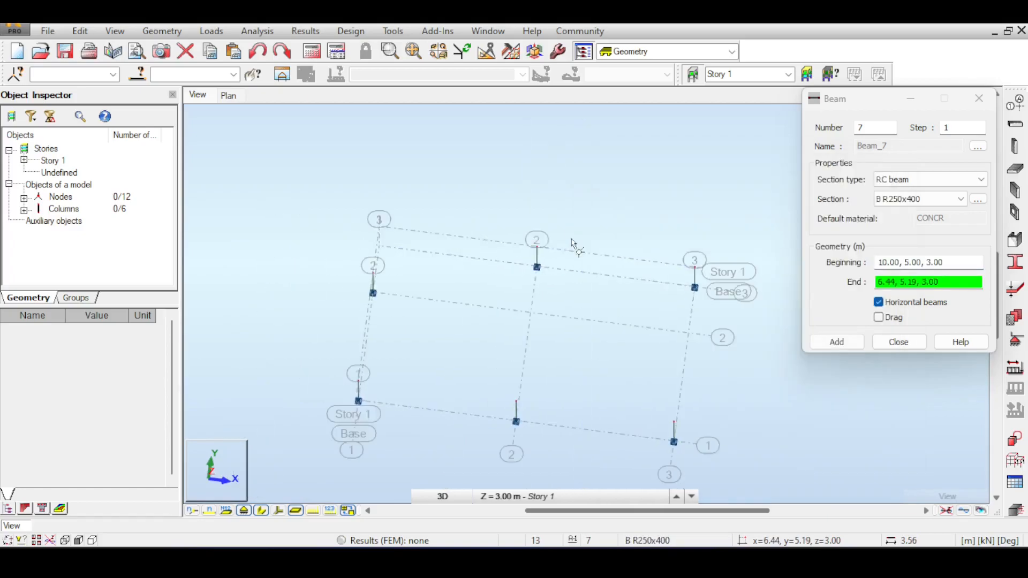
# Draw the rear beams from (10, 5, 3) through (5, 5, 3) to (0, 3.5, 3), enabling Drag for continuous placement.
pyautogui.click(533, 245)
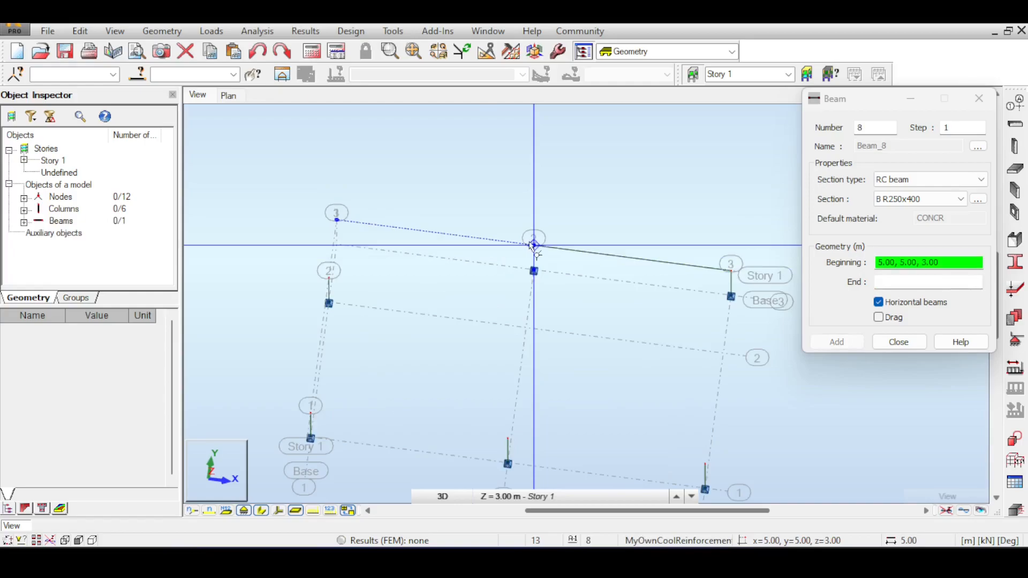
pyautogui.click(877, 318)
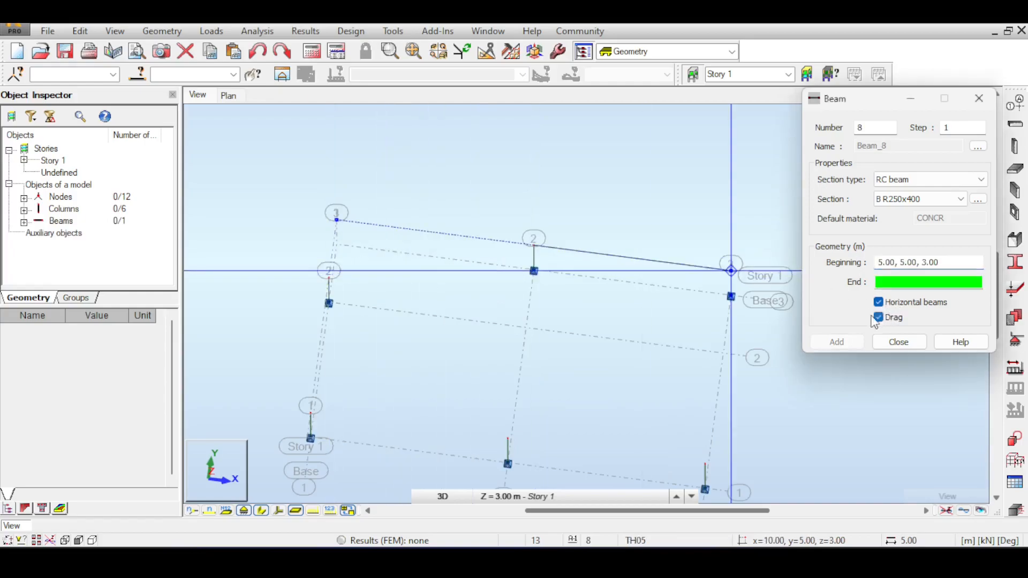
pyautogui.click(331, 278)
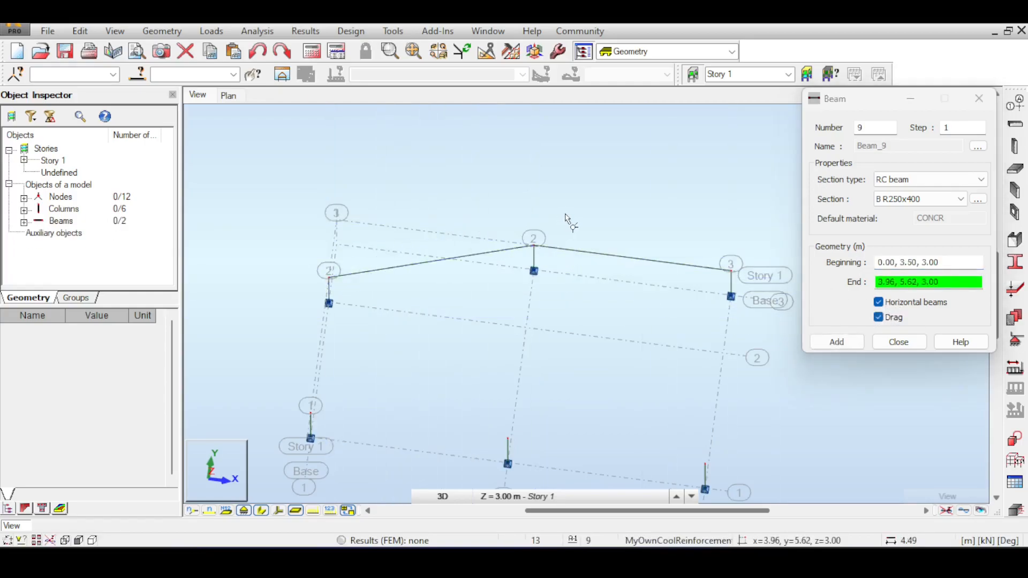
pyautogui.press('Escape')
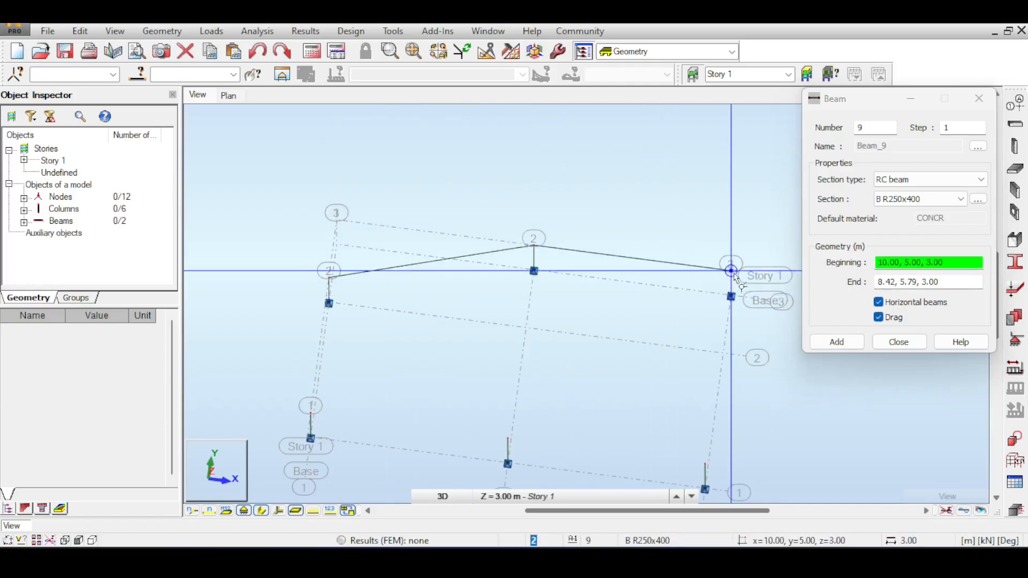
# Draw the remaining perimeter beams from (10, 5, 3) through (10, 0, 3), (5, 0, 3) and (0, 0, 3) to (0, 3.5, 3).
pyautogui.click(731, 271)
pyautogui.click(705, 463)
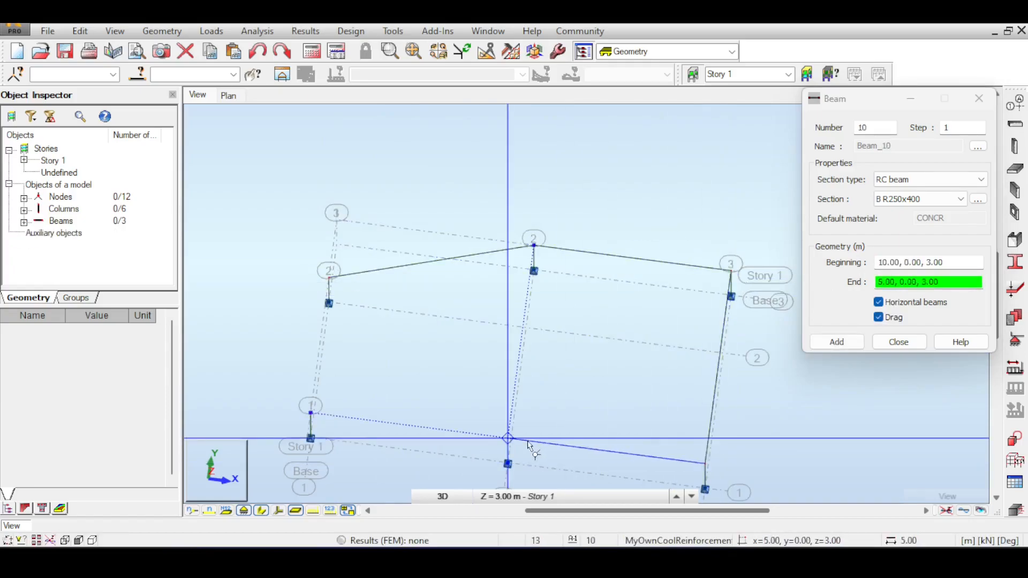
pyautogui.click(508, 438)
pyautogui.click(310, 438)
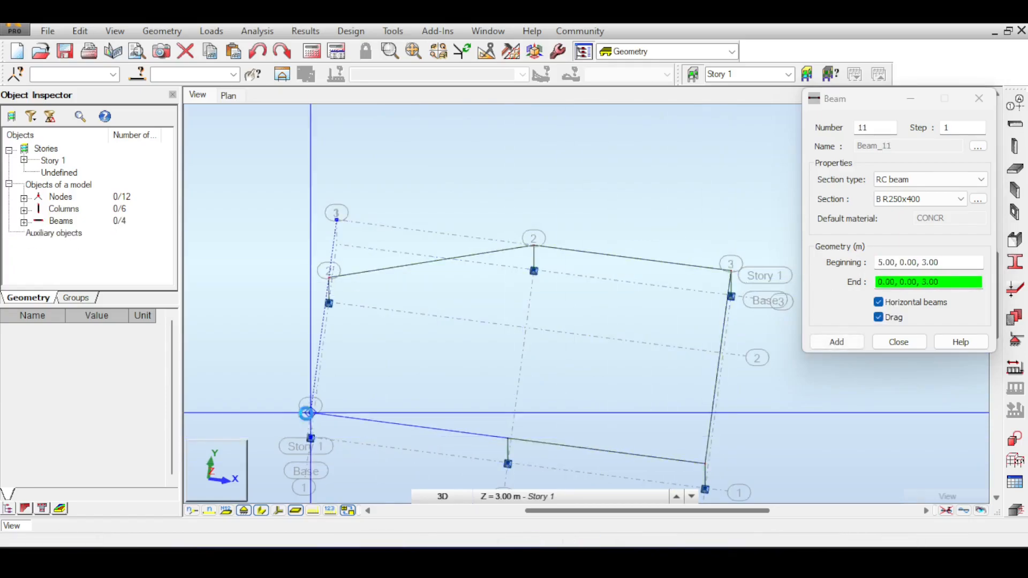
pyautogui.click(329, 277)
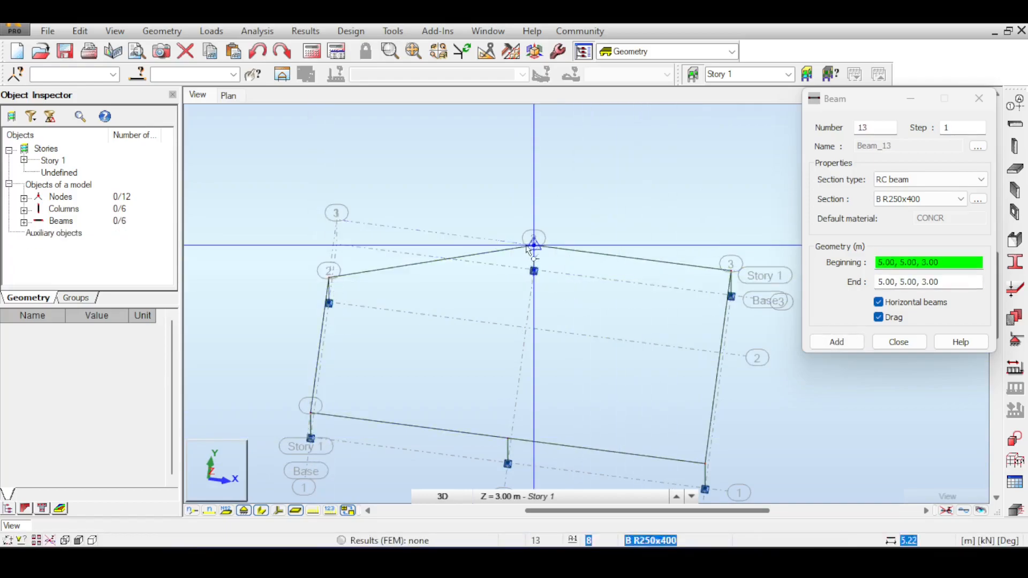
# Draw the middle beam along axis 2 from (5, 5, 3) to (5, 0, 3) and finish beam placement.
pyautogui.click(534, 246)
pyautogui.click(507, 438)
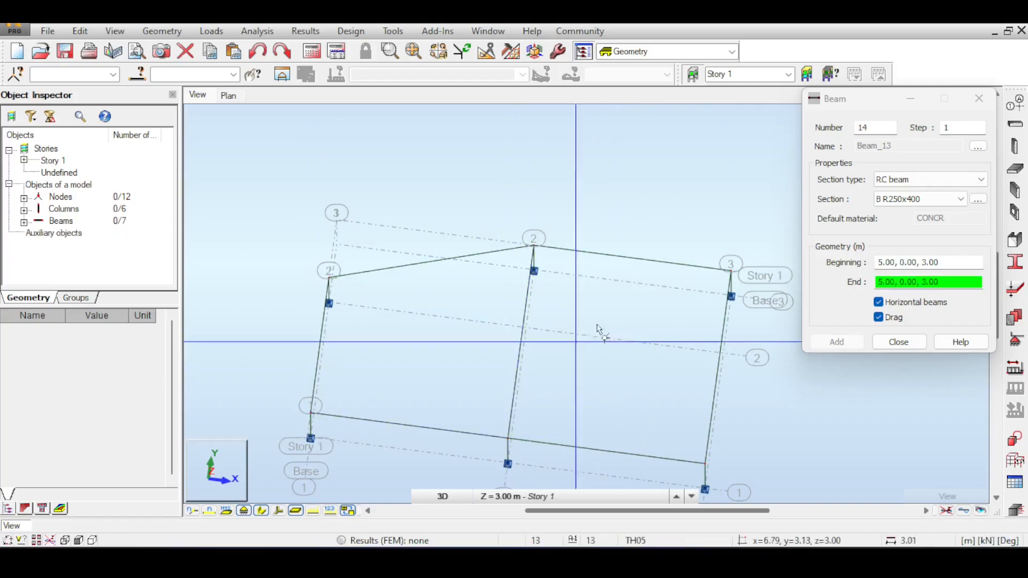
pyautogui.click(900, 342)
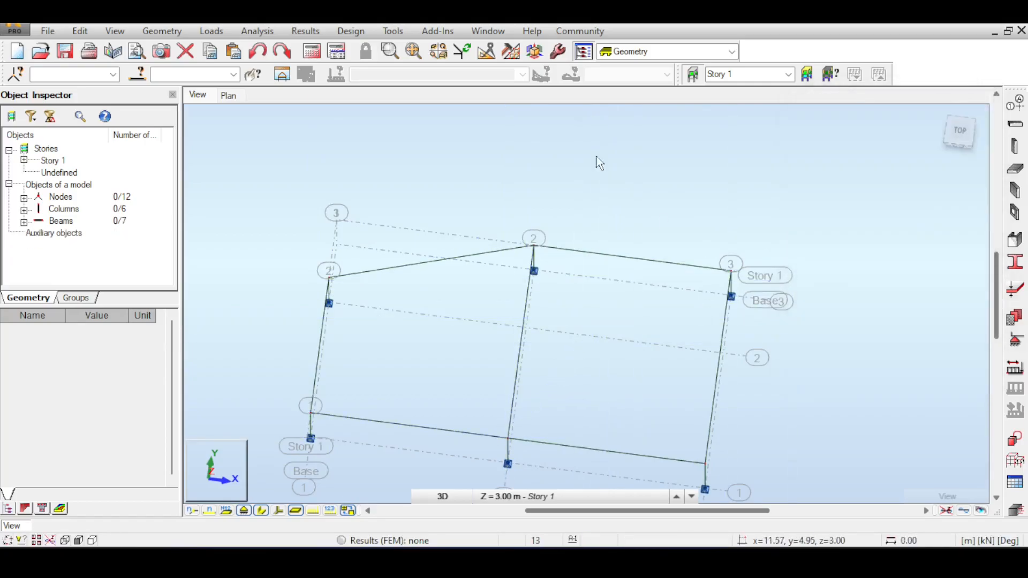
# Display the member section shapes and examine the column and beam frame from several 3D angles.
pyautogui.click(261, 510)
pyautogui.keyDown('shift'); pyautogui.moveTo(586, 375); pyautogui.dragTo(654, 329, button='middle'); pyautogui.keyUp('shift')
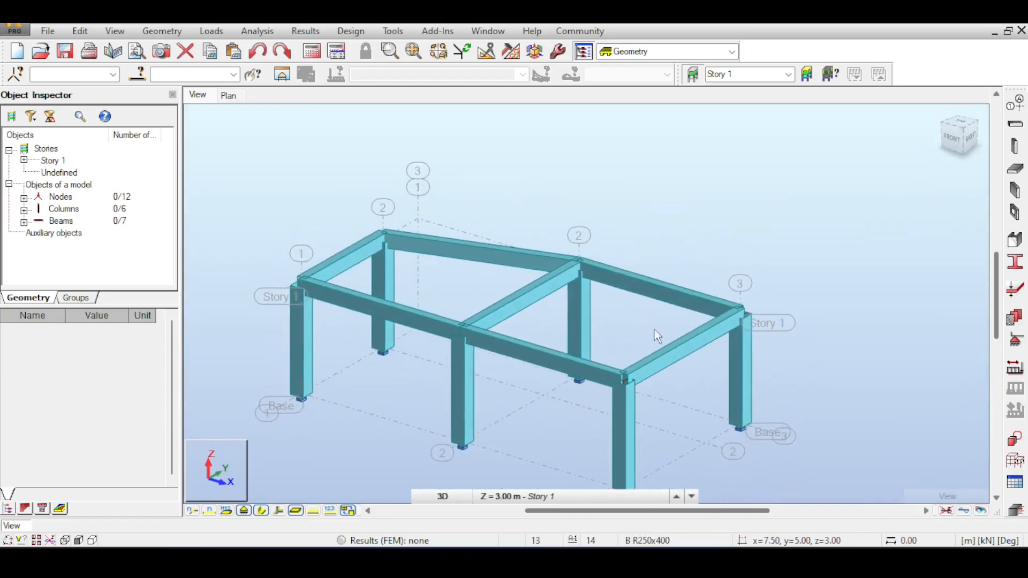
pyautogui.click(946, 152)
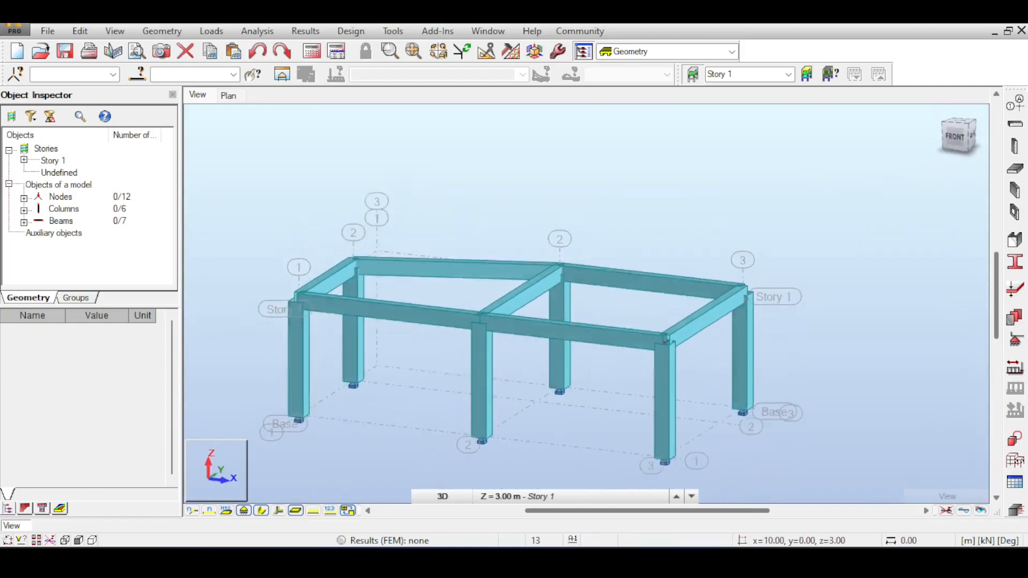
pyautogui.keyDown('shift'); pyautogui.moveTo(653, 321); pyautogui.dragTo(645, 369, button='middle'); pyautogui.keyUp('shift')
pyautogui.click(954, 140)
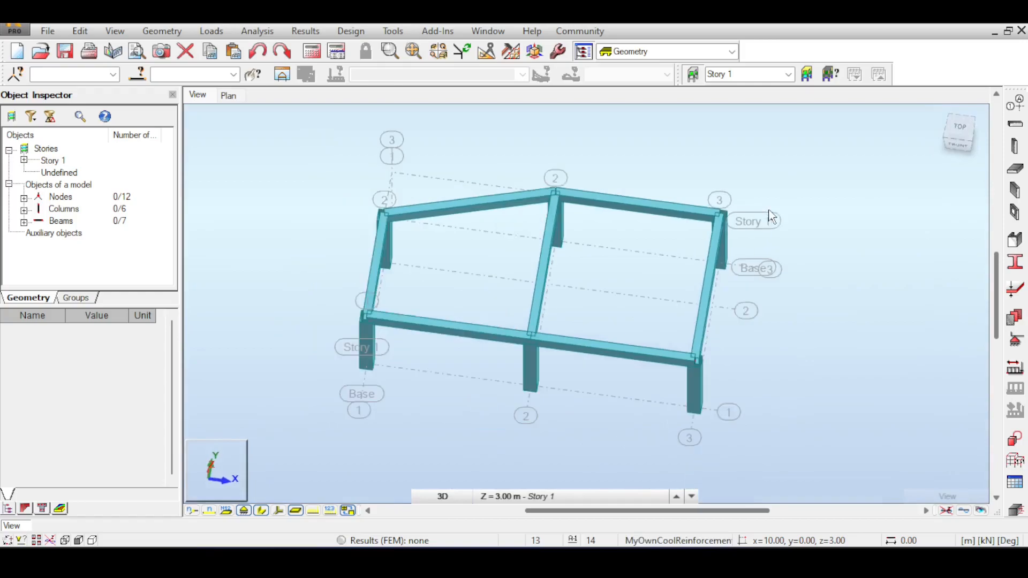
pyautogui.click(957, 140)
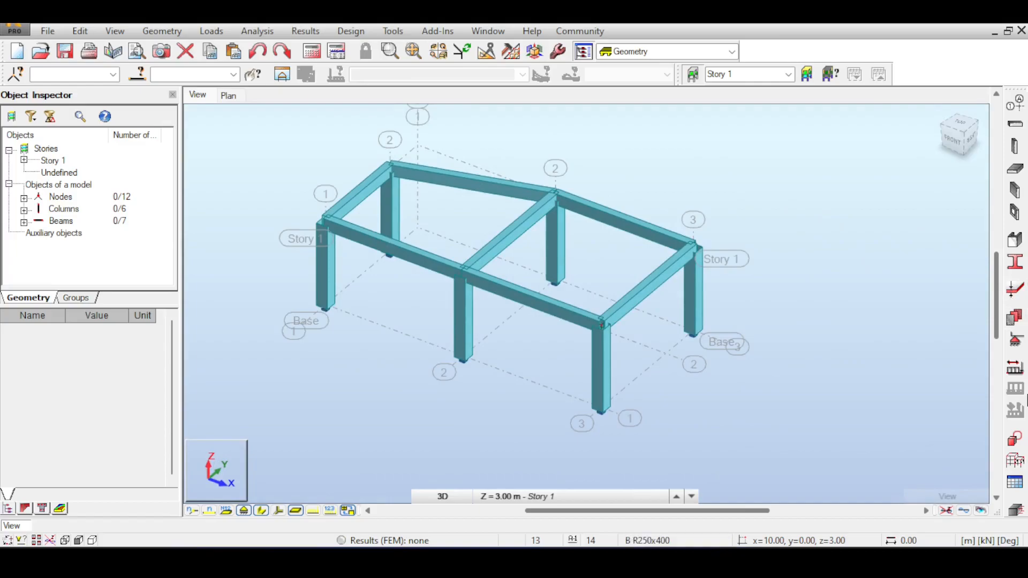
# Start a new RC beam section with a T-shaped profile and a web width b of 120 mm.
pyautogui.click(1015, 123)
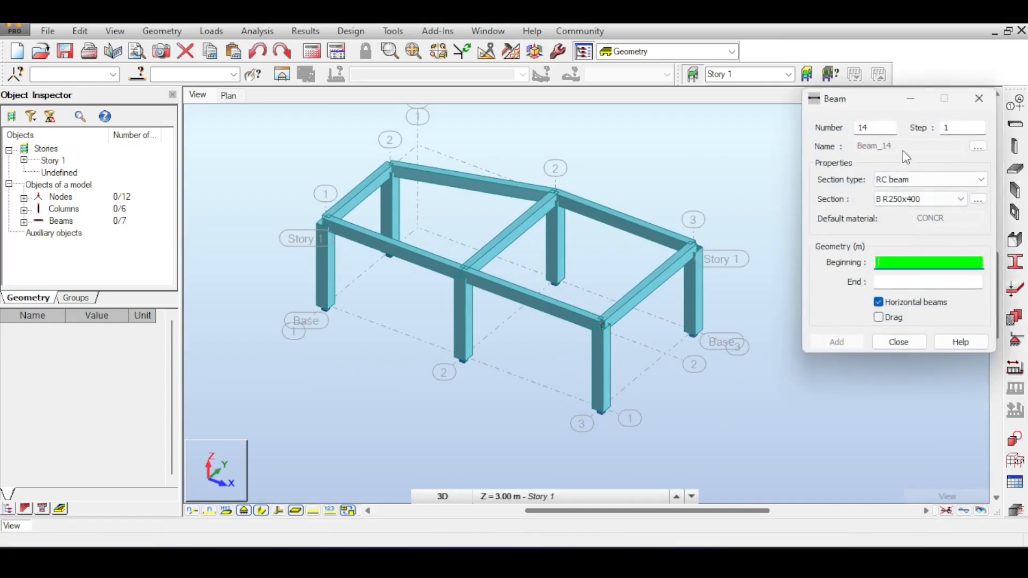
pyautogui.click(927, 180)
pyautogui.click(909, 203)
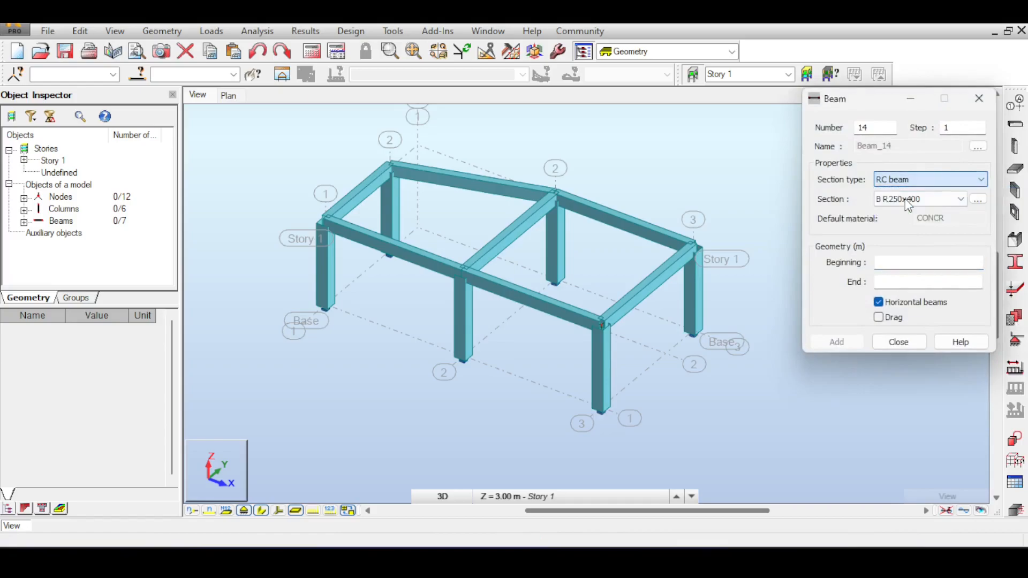
pyautogui.click(977, 199)
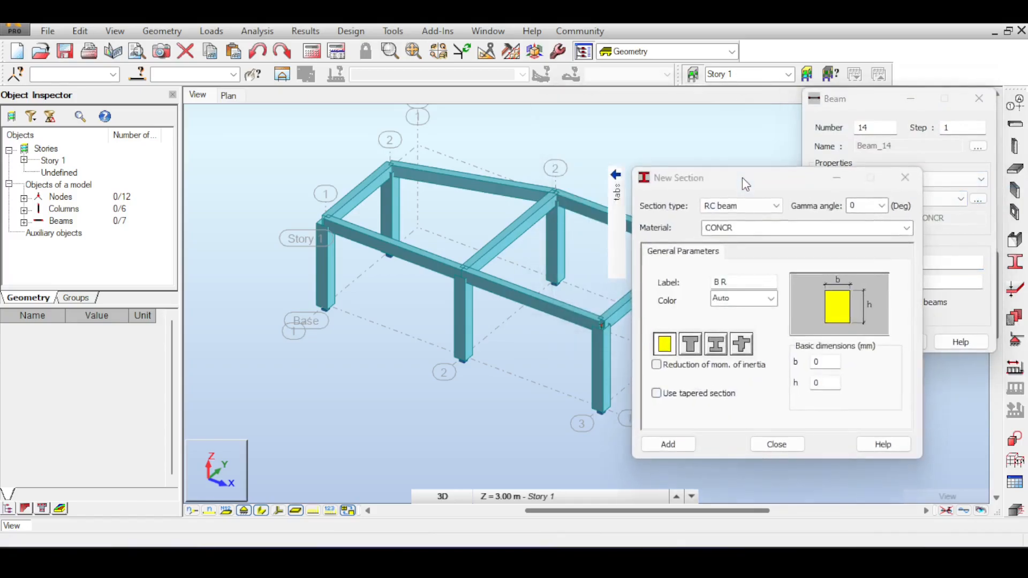
pyautogui.moveTo(742, 176); pyautogui.dragTo(615, 134)
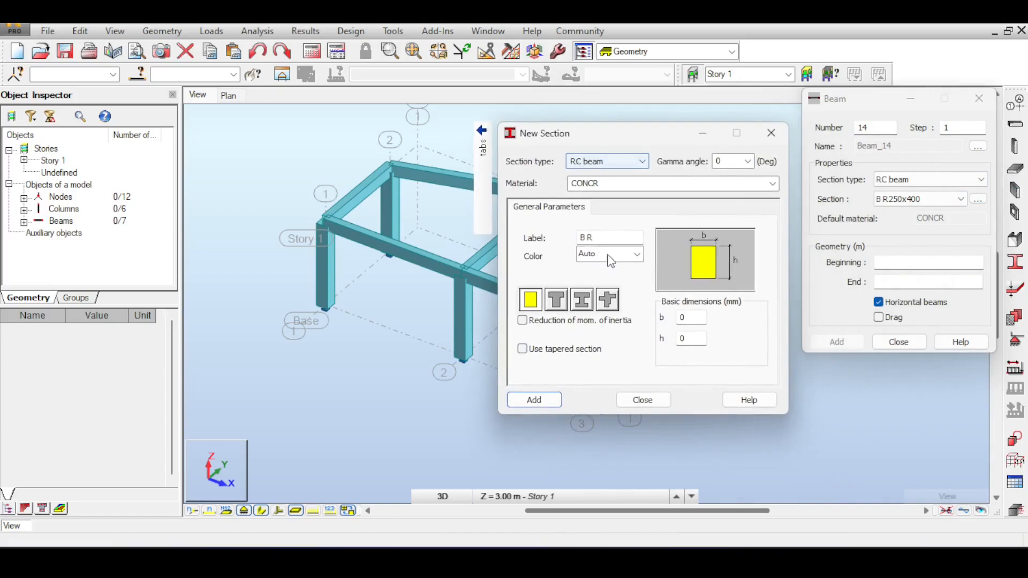
pyautogui.click(557, 300)
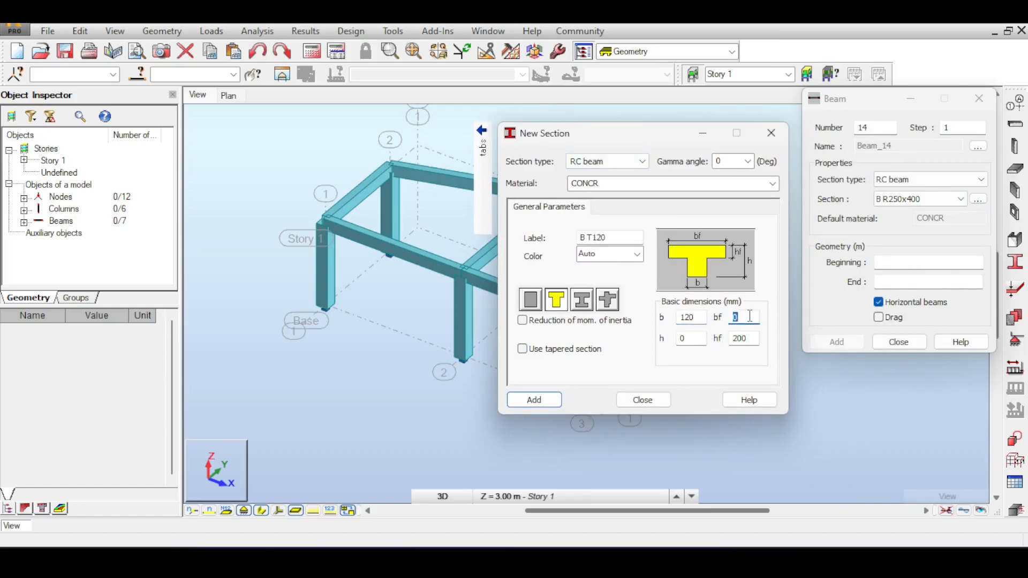
# Set the T section's flange width bf to 520 mm, flange thickness hf to 100 mm and height h to 250 mm.
pyautogui.write('452')
pyautogui.press('Tab')
pyautogui.write('100')
pyautogui.doubleClick(699, 339)
pyautogui.write('25')
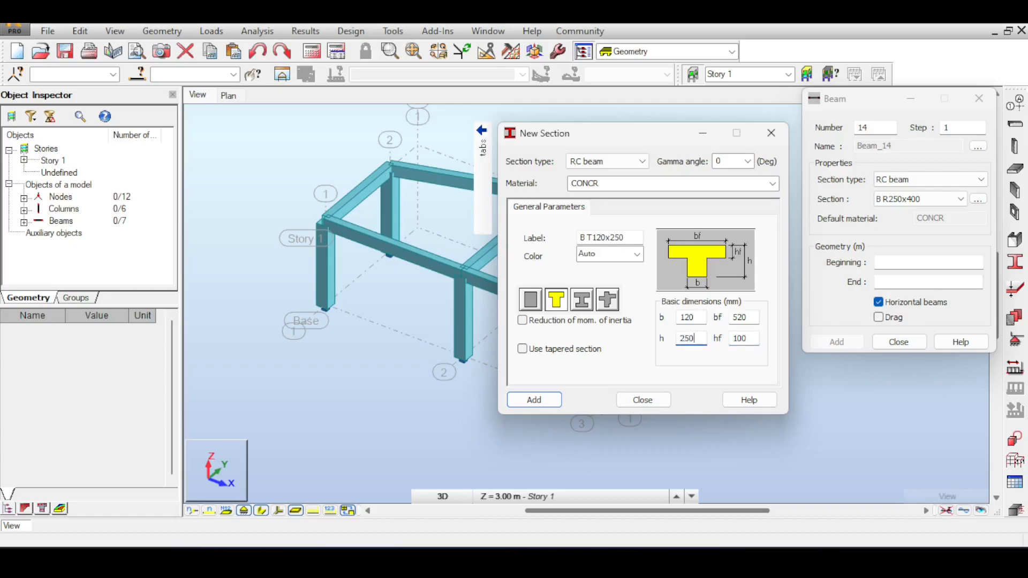
# Add the T section B T120x250 to the available beam sections and close the beam definition without placing a beam.
pyautogui.click(576, 316)
pyautogui.moveTo(606, 140); pyautogui.dragTo(759, 193)
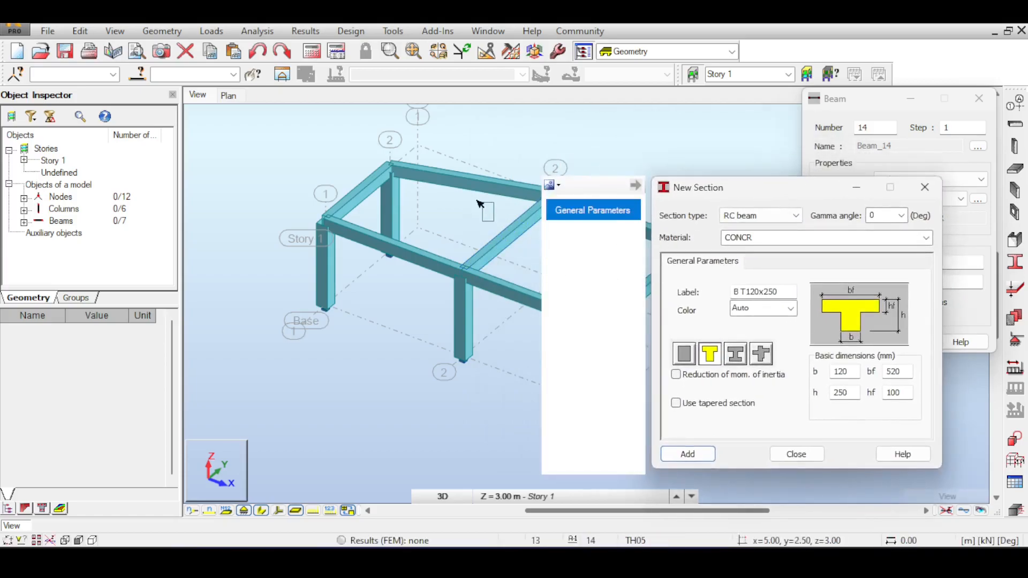
pyautogui.moveTo(826, 194); pyautogui.dragTo(771, 174)
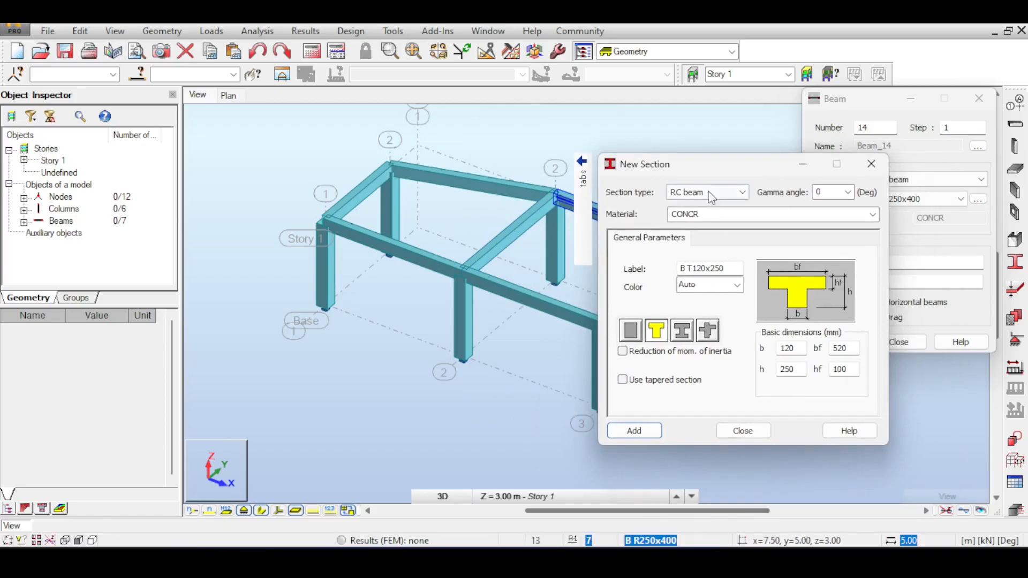
pyautogui.moveTo(719, 165); pyautogui.dragTo(886, 111)
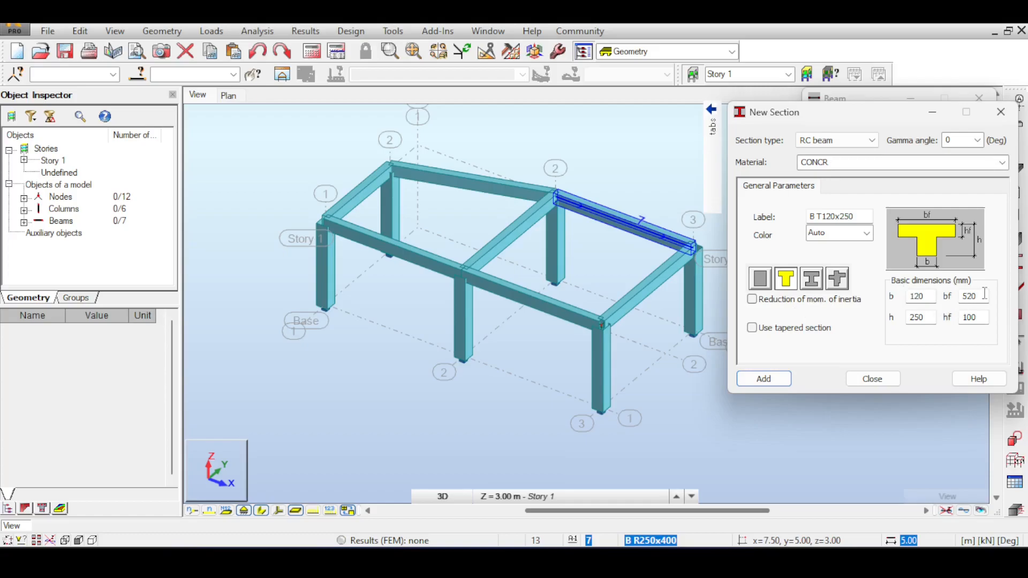
pyautogui.moveTo(605, 213); pyautogui.dragTo(578, 210, button='middle')
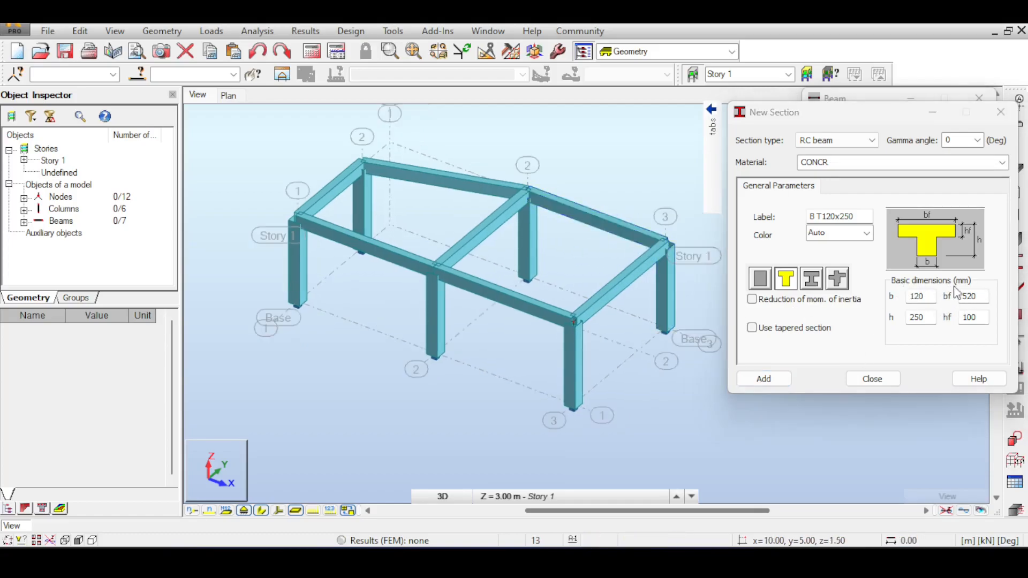
pyautogui.click(765, 380)
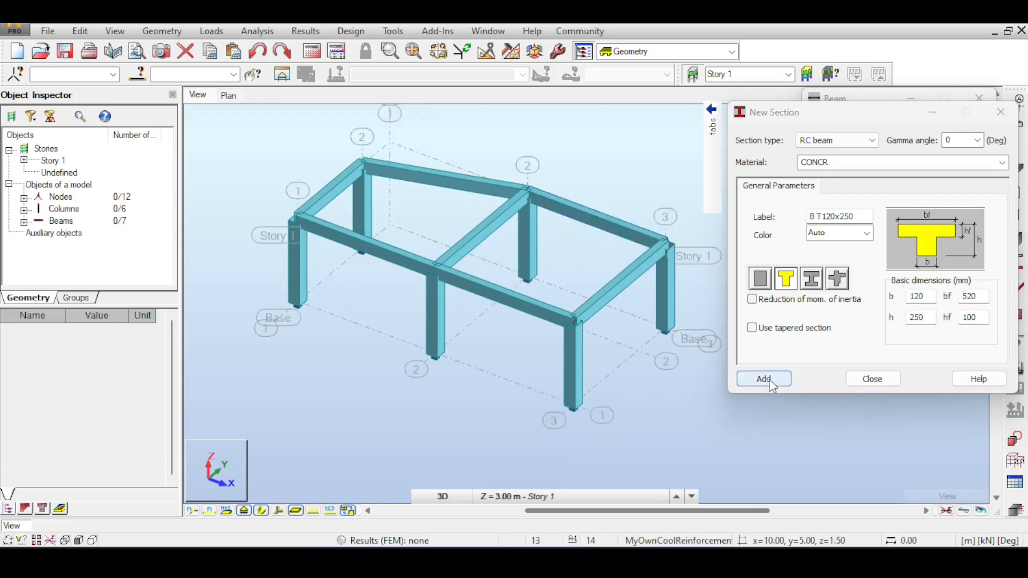
pyautogui.click(884, 380)
pyautogui.scroll(3, 617, 229)
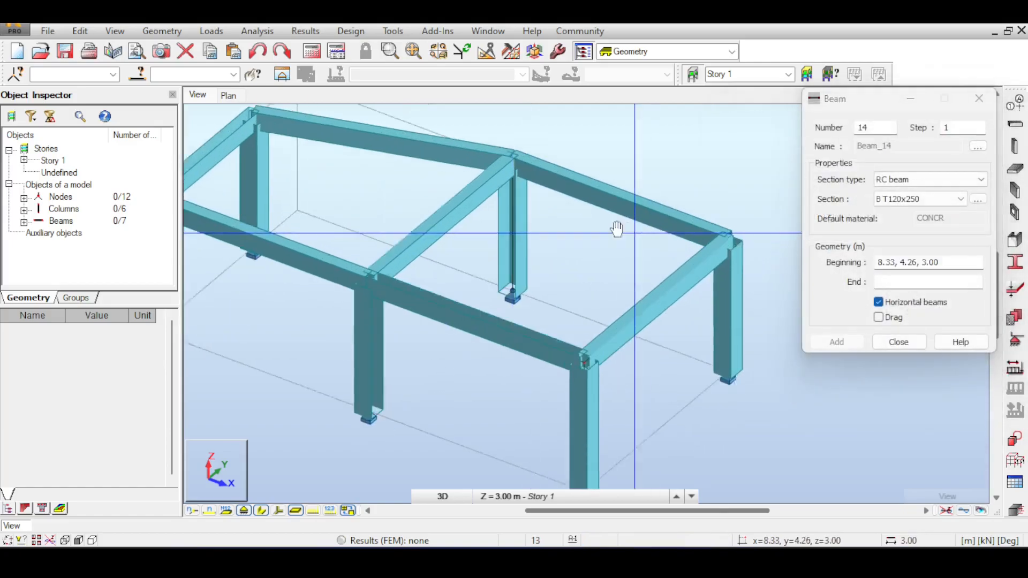
pyautogui.moveTo(617, 230); pyautogui.dragTo(581, 220, button='middle')
pyautogui.scroll(2, 509, 325)
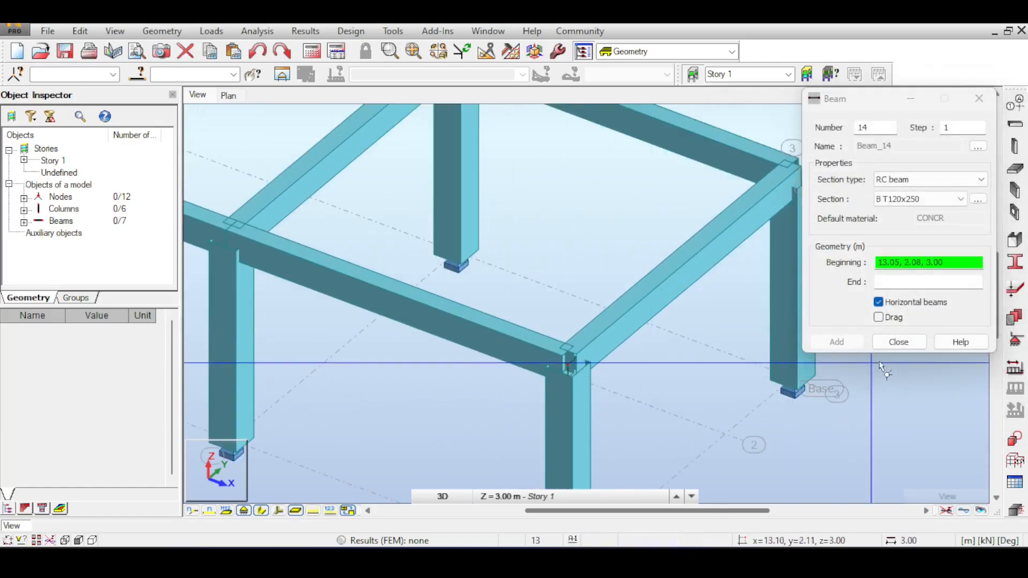
pyautogui.click(898, 341)
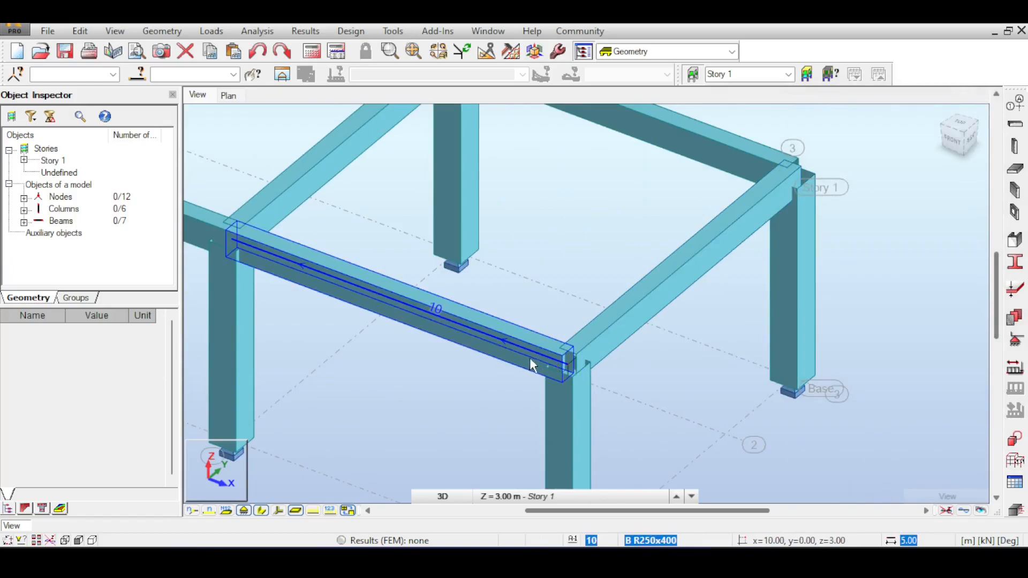
# Select the front beam between grid lines 2 and 3 and start the Move/Copy translation command for it.
pyautogui.scroll(-5, 573, 225)
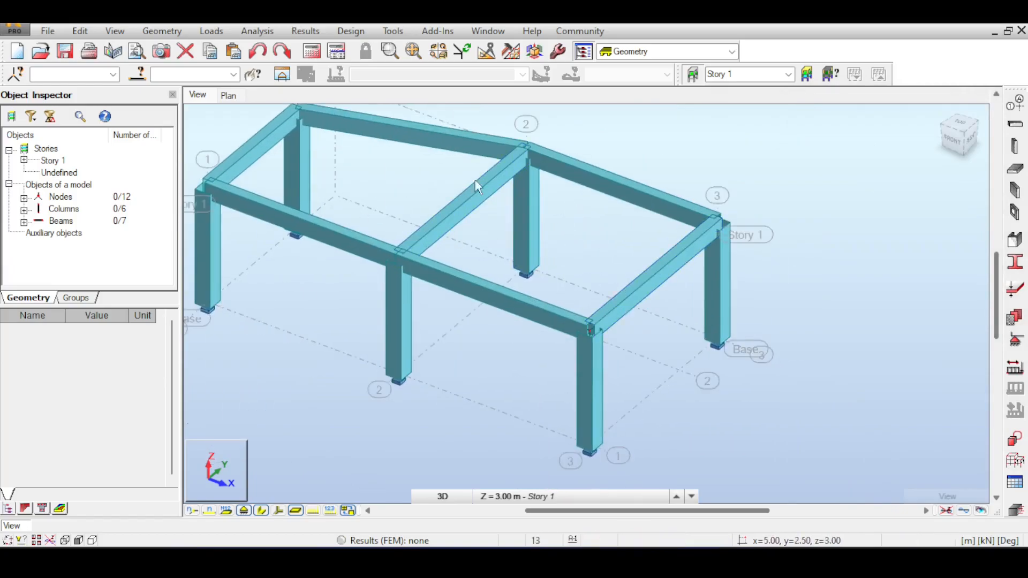
pyautogui.moveTo(567, 197); pyautogui.dragTo(562, 228, button='middle')
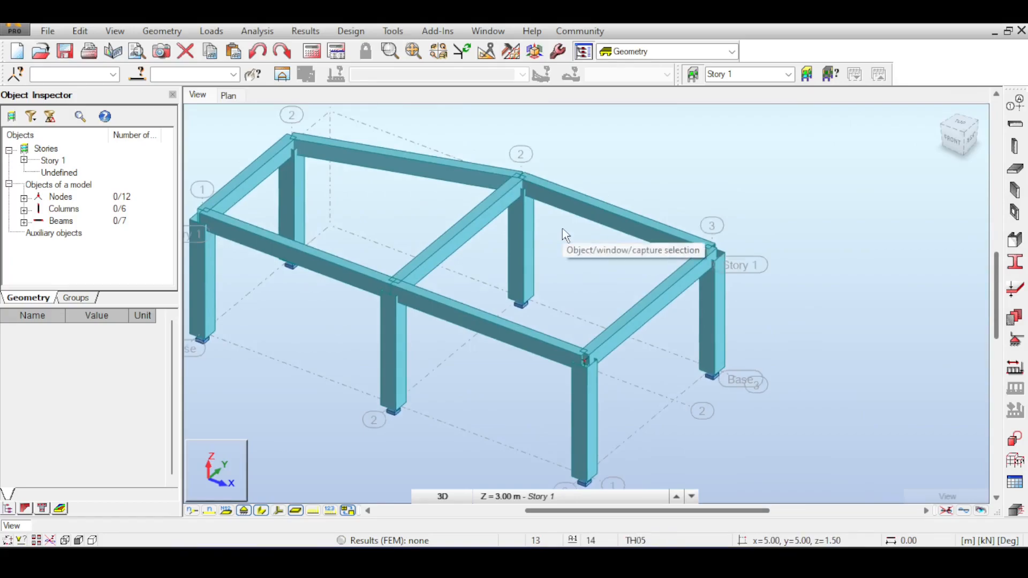
pyautogui.scroll(3, 601, 214)
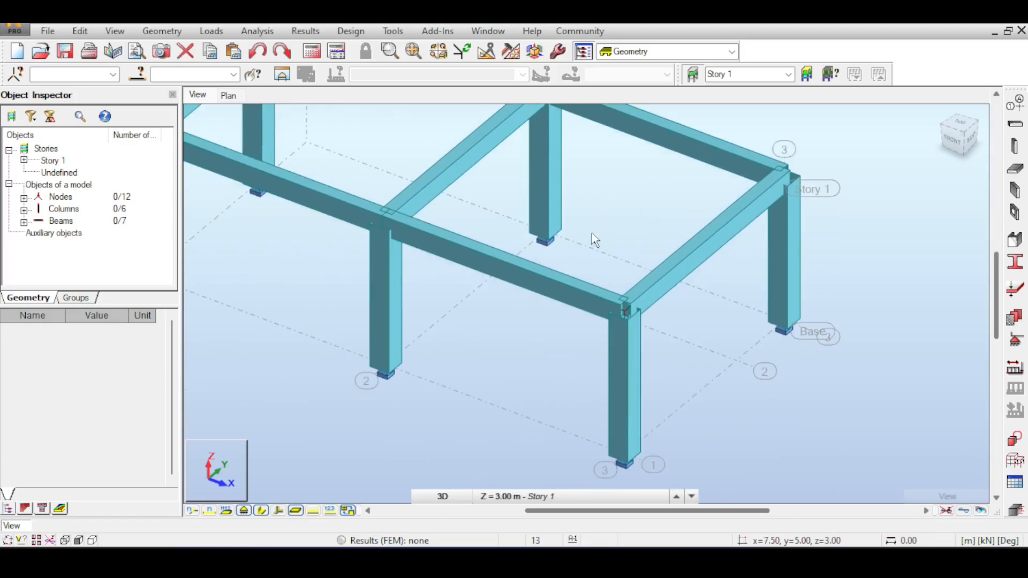
pyautogui.scroll(-3, 596, 241)
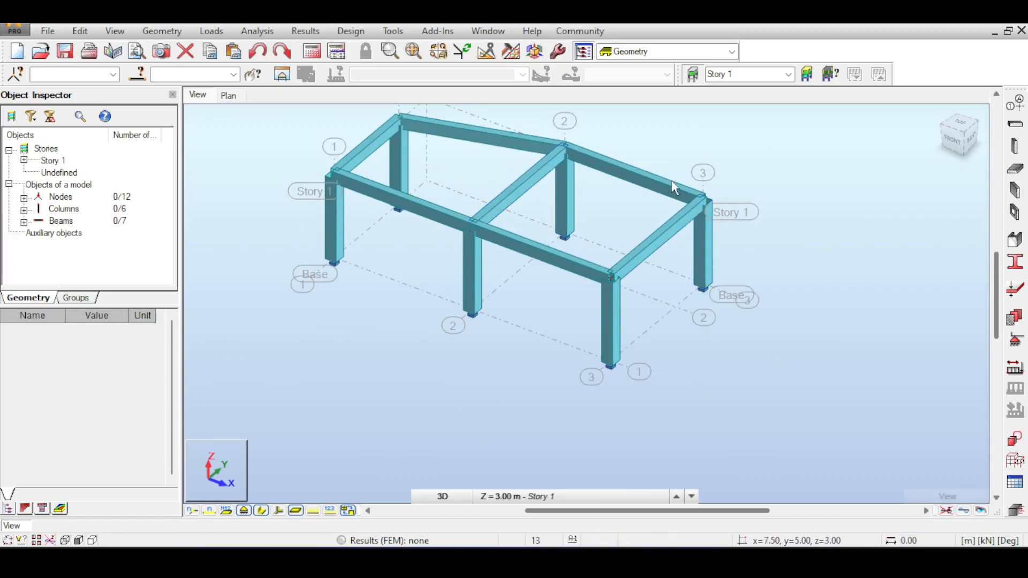
pyautogui.scroll(3, 612, 275)
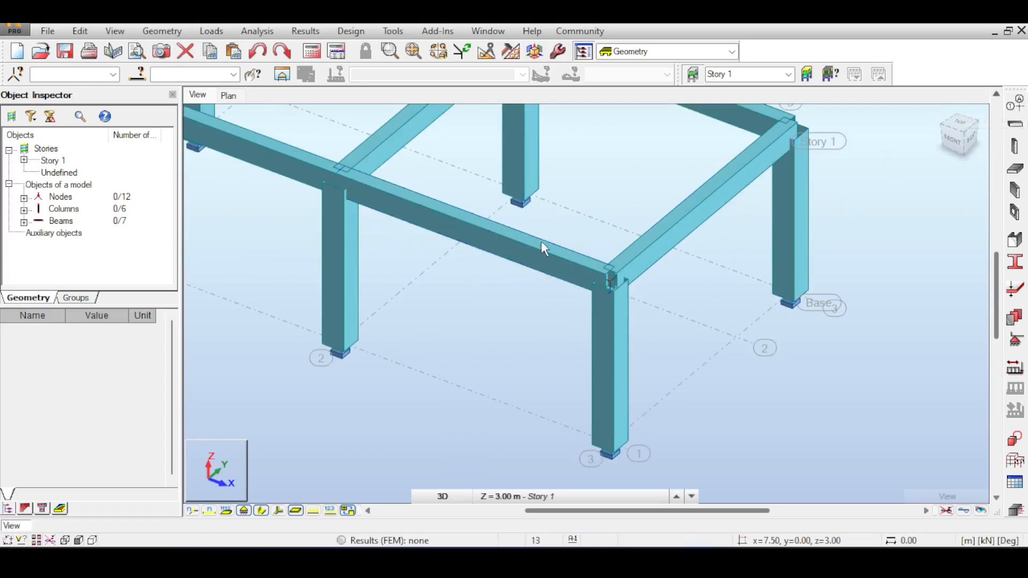
pyautogui.moveTo(551, 223); pyautogui.dragTo(526, 205, button='middle')
pyautogui.moveTo(529, 211); pyautogui.dragTo(477, 266)
pyautogui.moveTo(477, 266); pyautogui.dragTo(541, 297, button='middle')
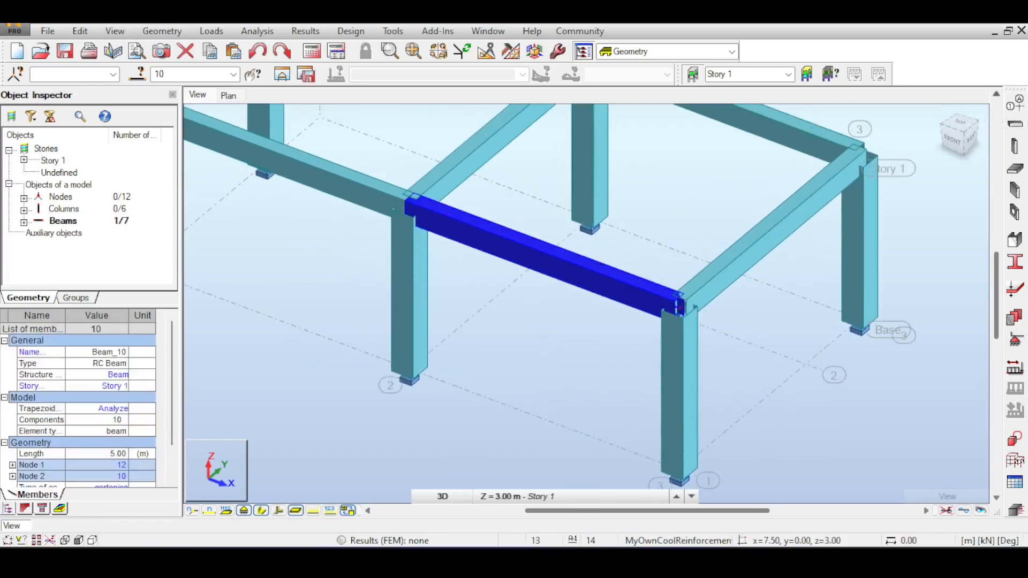
pyautogui.click(88, 31)
pyautogui.moveTo(134, 219)
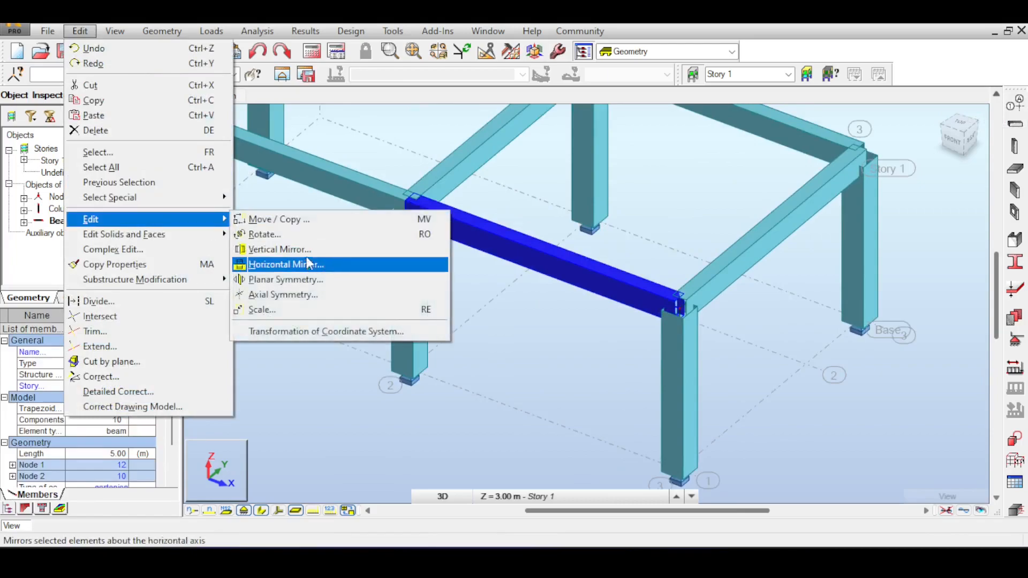
pyautogui.click(289, 219)
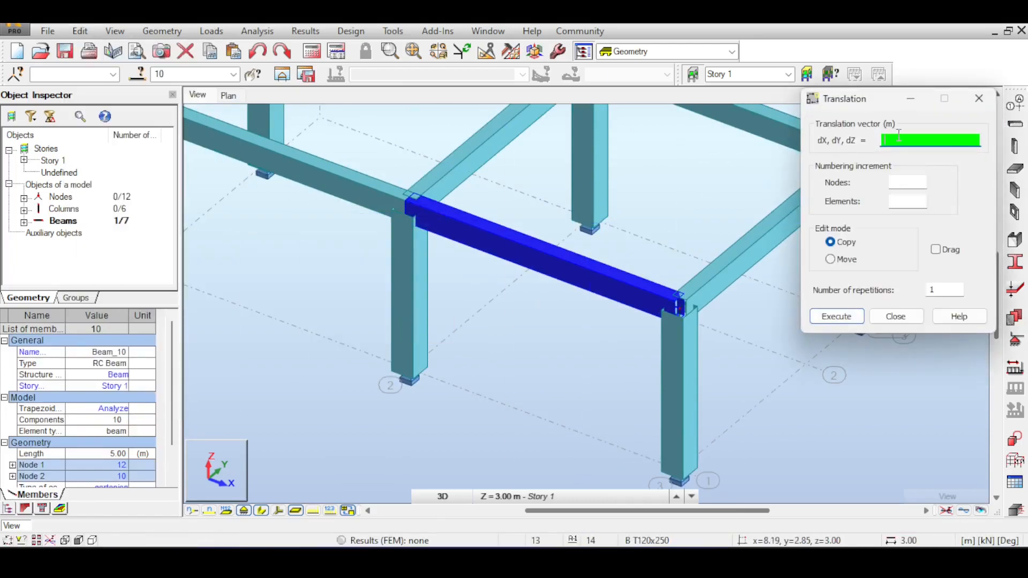
# Switch to the Paint sketch, draw a red beam section rectangle labelled 250, and outline a T-section directly beside it in black.
pyautogui.moveTo(511, 287); pyautogui.dragTo(551, 354)
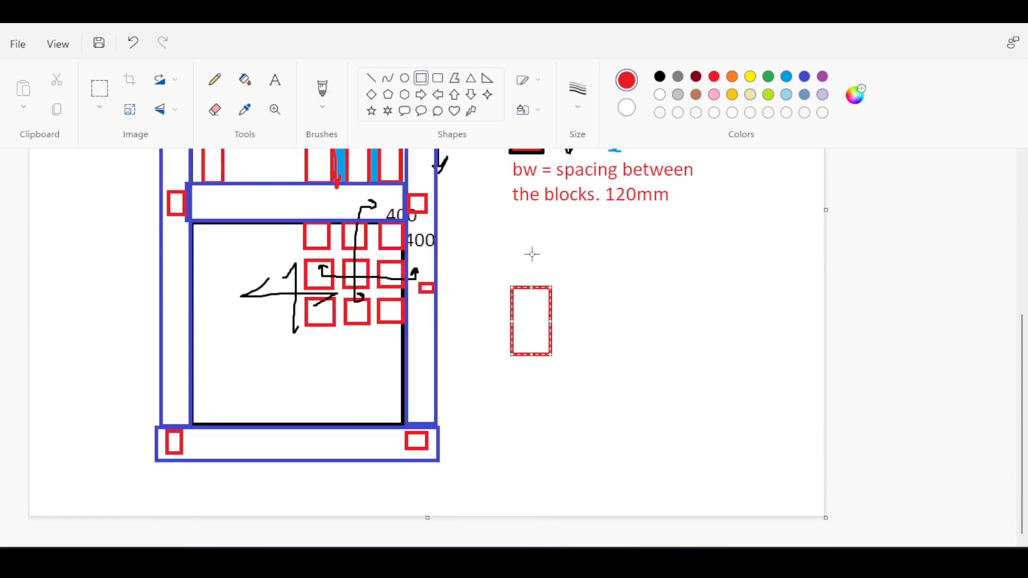
pyautogui.click(532, 252)
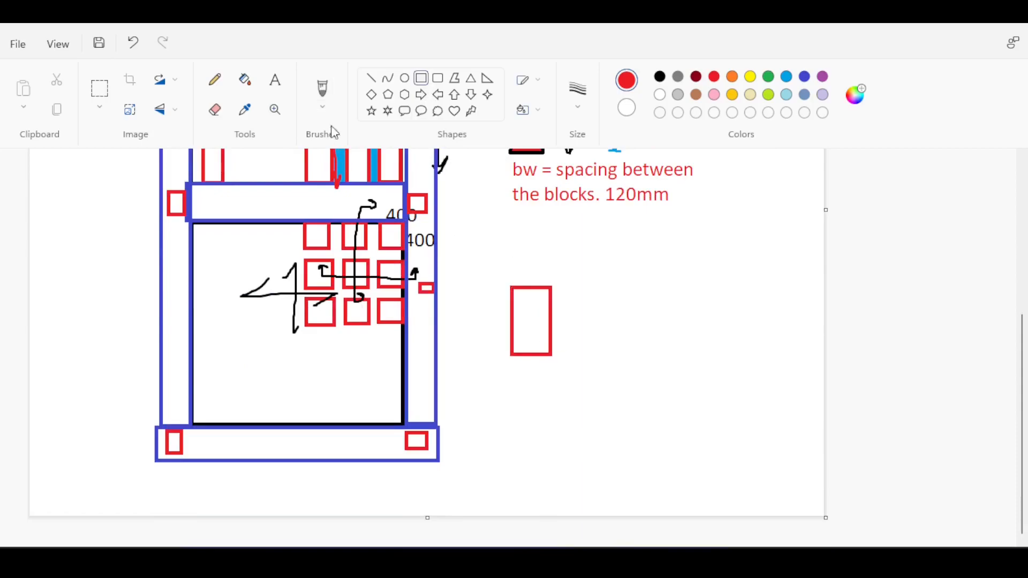
pyautogui.click(284, 82)
pyautogui.click(517, 261)
pyautogui.write('250')
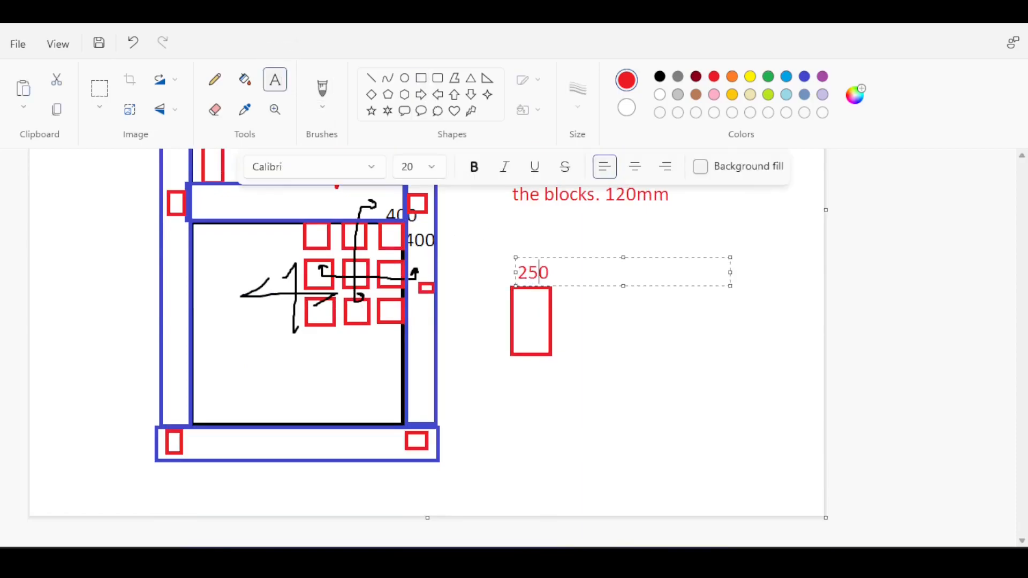
pyautogui.click(551, 228)
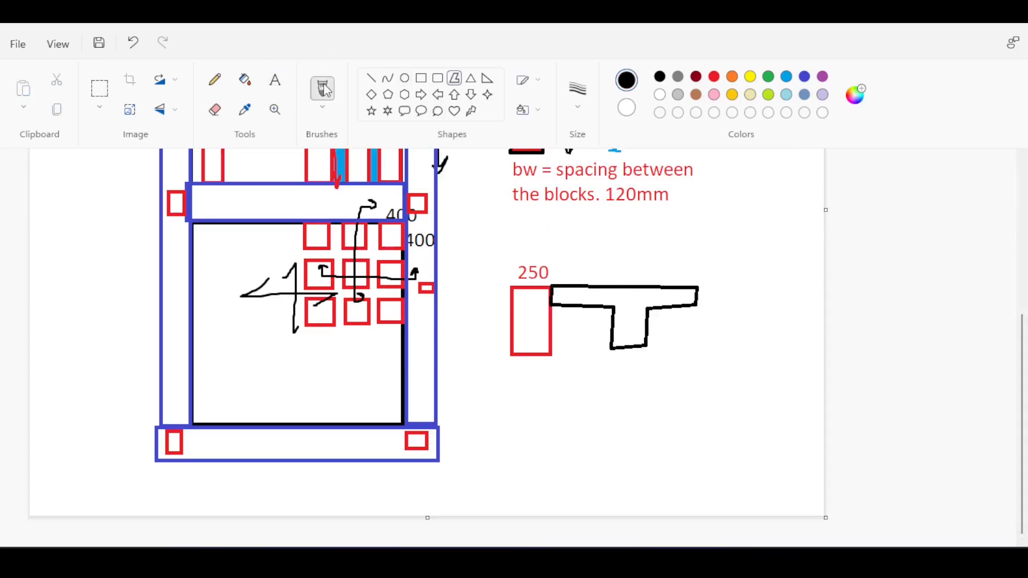
# Draw a blue dimension line from the beam's centre to the T-section's web centre and label it "(250+520)/2".
pyautogui.click(323, 89)
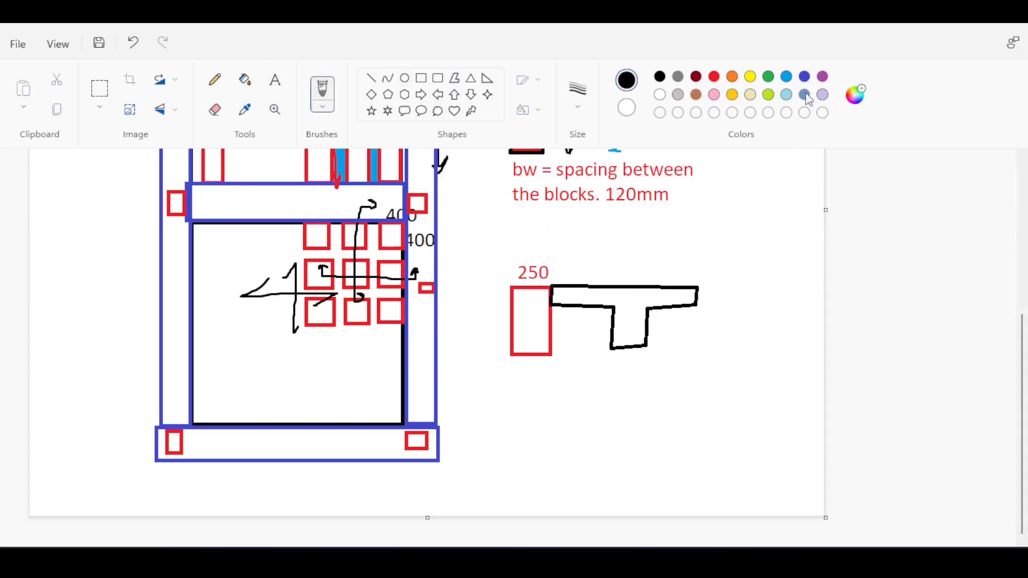
pyautogui.click(805, 77)
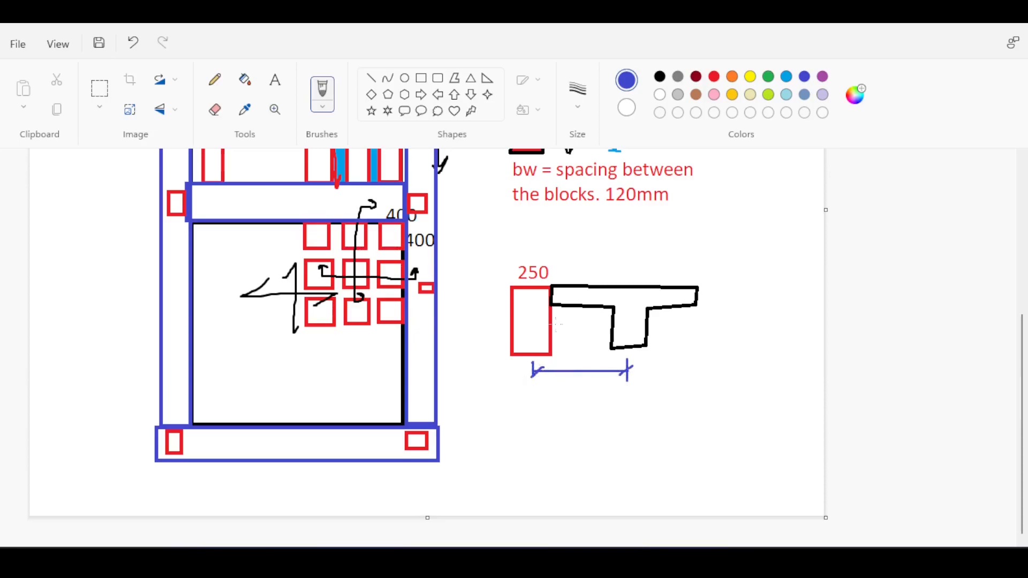
pyautogui.click(275, 79)
pyautogui.click(528, 370)
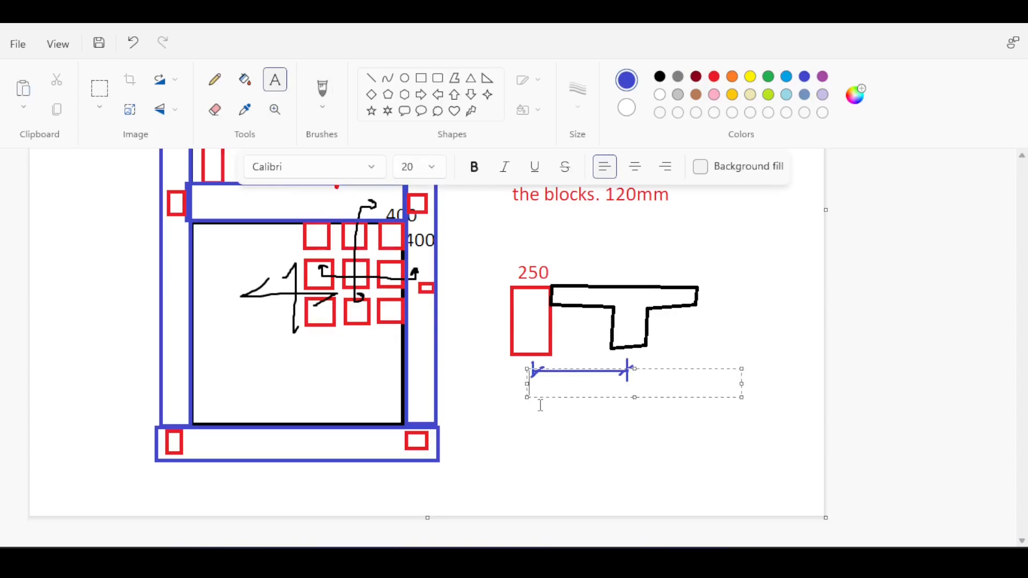
pyautogui.write('250+520')
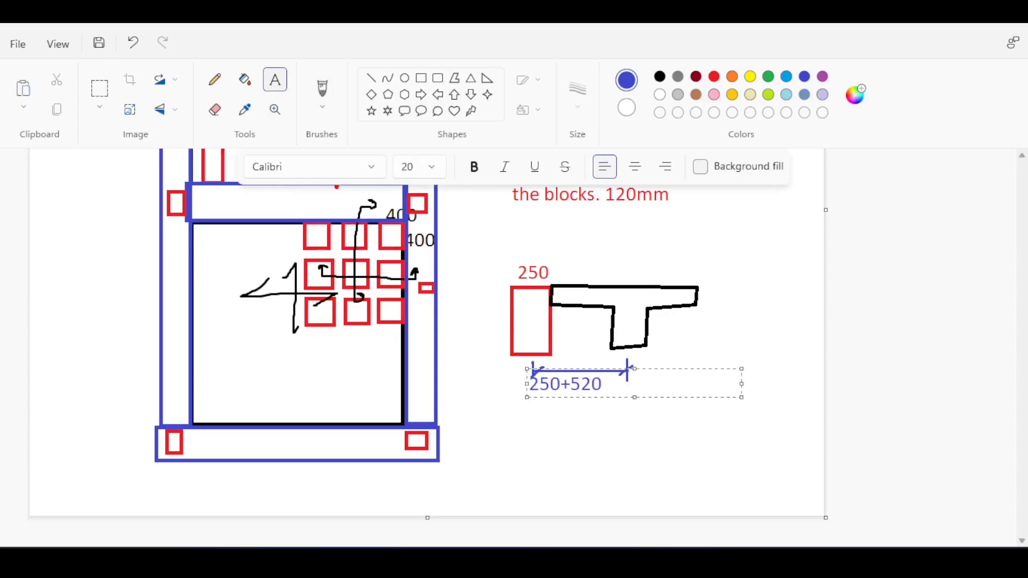
pyautogui.write('     /2')
pyautogui.click(531, 388)
pyautogui.write('(')
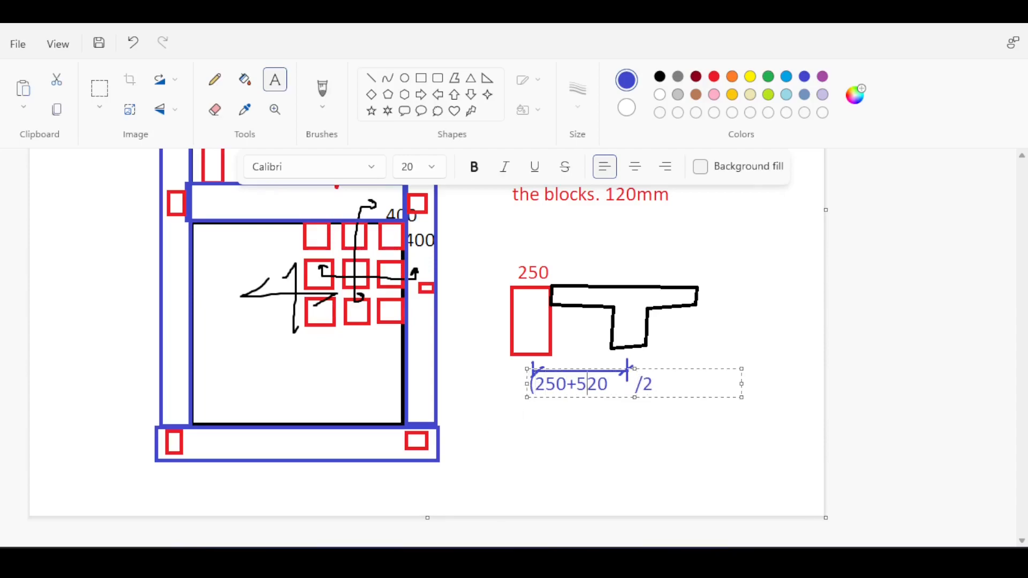
pyautogui.write(')')
# Calculate (250+520)/2 in Calculator to get the beam-to-rib centre distance, and close it.
pyautogui.press('XF86Calculator')
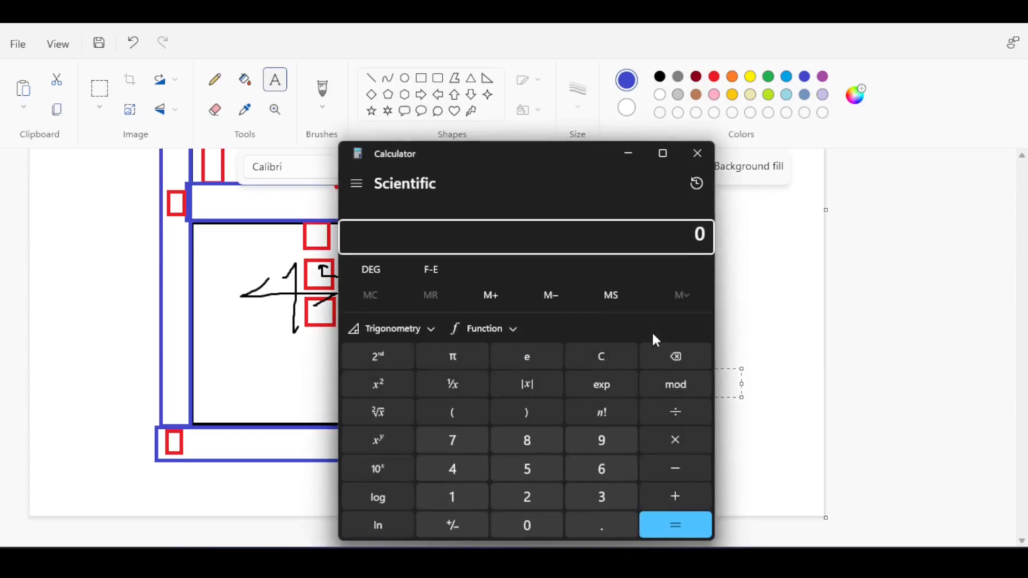
pyautogui.write('250+5')
pyautogui.write('20')
pyautogui.press('Return')
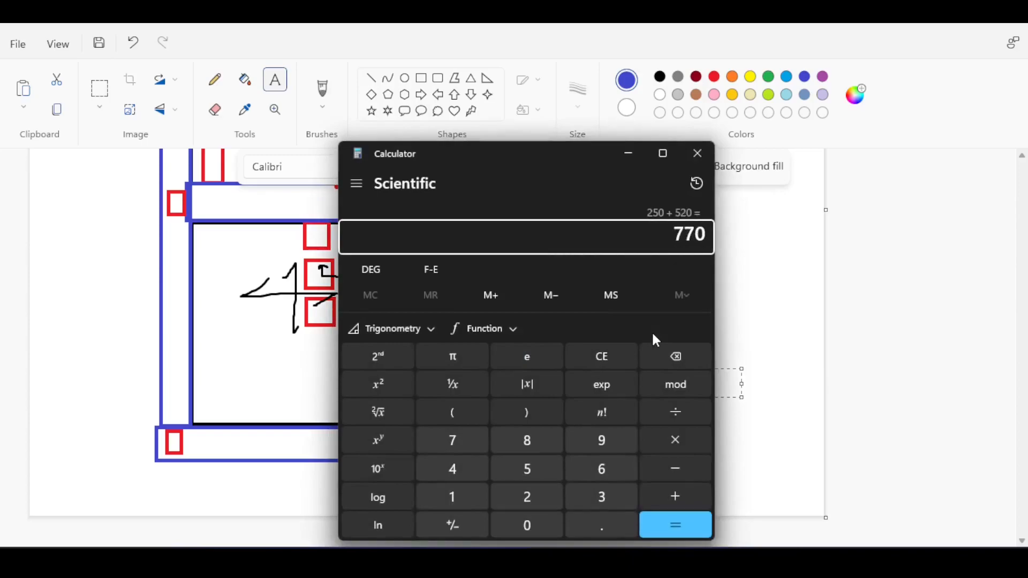
pyautogui.write('/2')
pyautogui.press('Return')
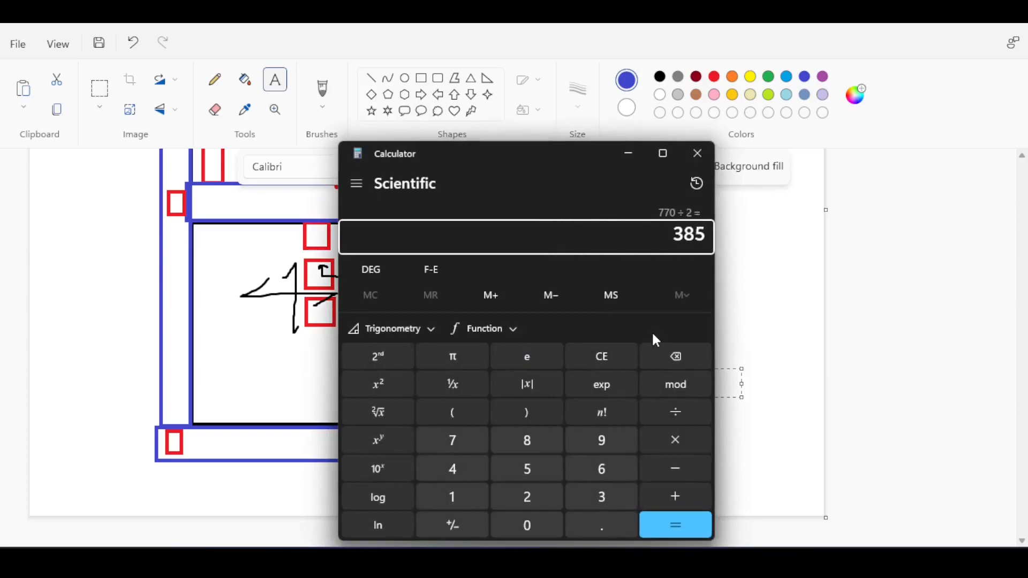
pyautogui.click(696, 153)
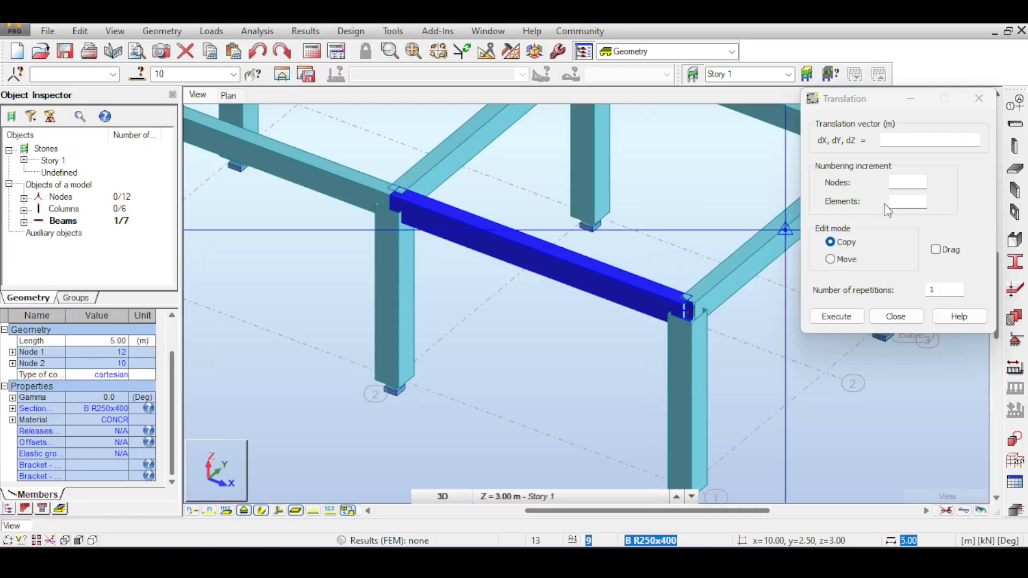
# Back in Robot Structural Analysis, copy the selected beam once with translation vector 0,0.385,0, then close the translation settings and deselect the copy.
pyautogui.click(926, 139)
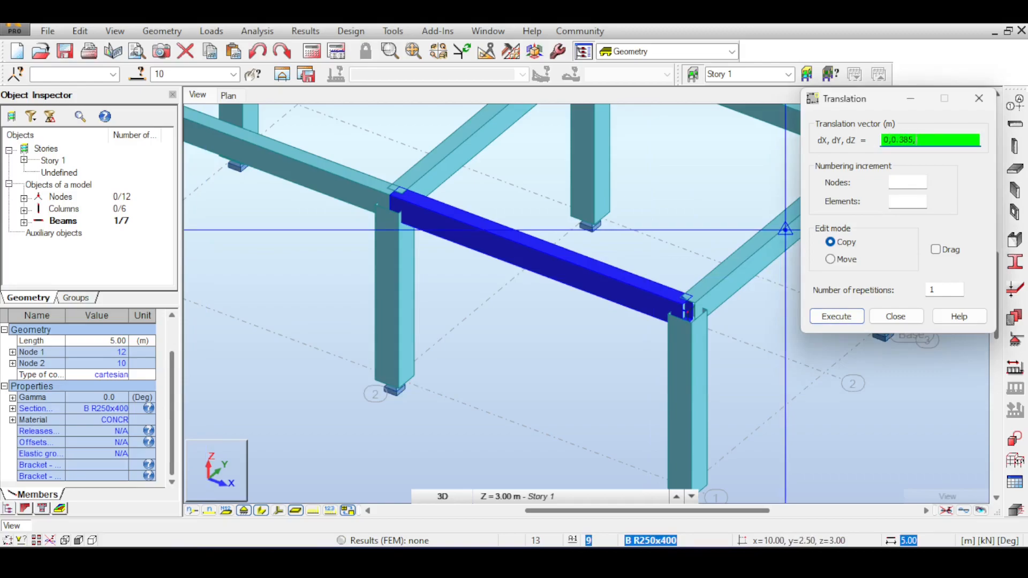
pyautogui.click(829, 317)
pyautogui.scroll(5, 637, 263)
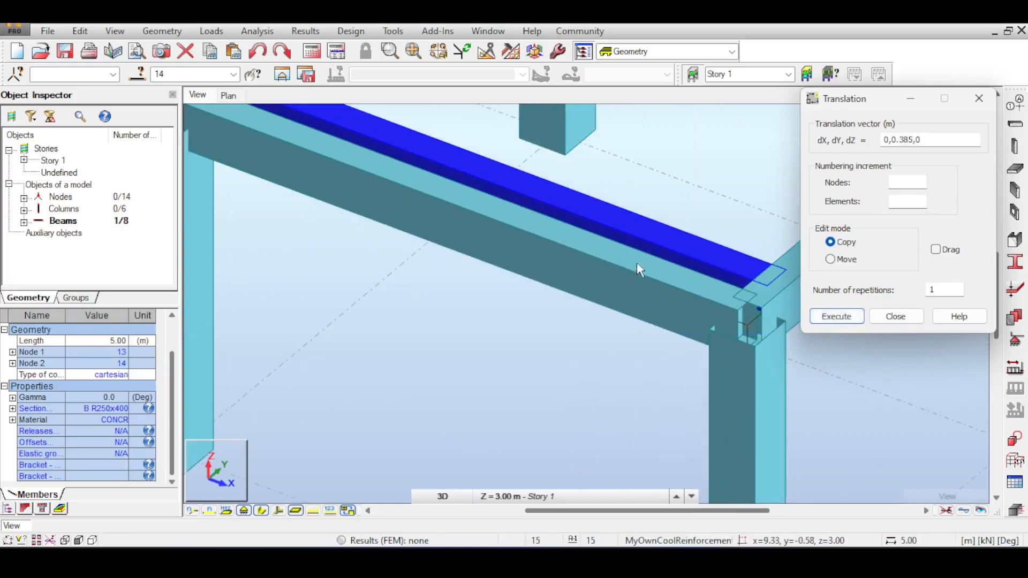
pyautogui.click(884, 323)
pyautogui.moveTo(970, 130); pyautogui.dragTo(938, 146)
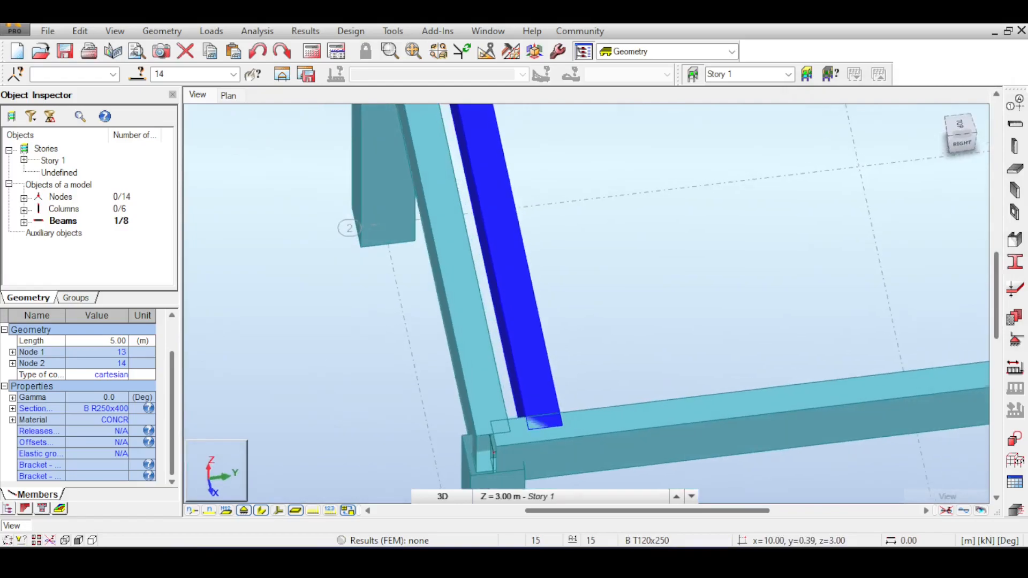
pyautogui.click(766, 236)
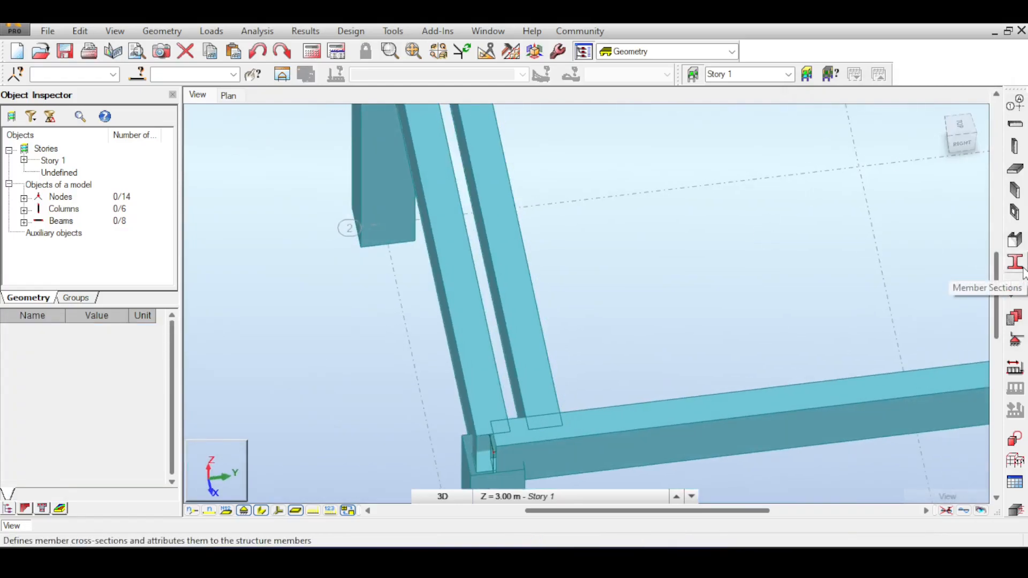
# Assign the B T120x250 section to the copied beam and close the section definitions.
pyautogui.click(1021, 268)
pyautogui.click(594, 181)
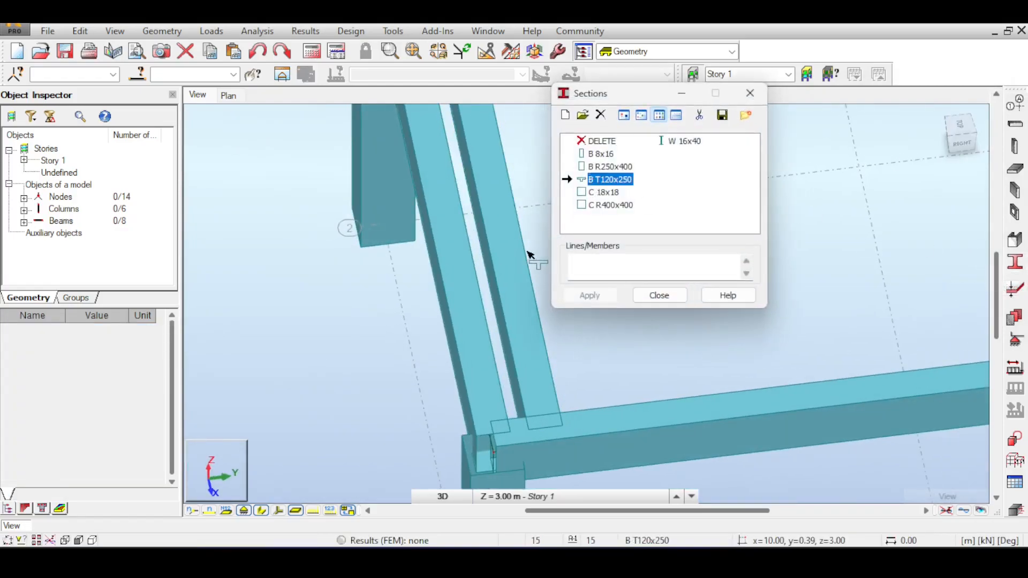
pyautogui.click(545, 221)
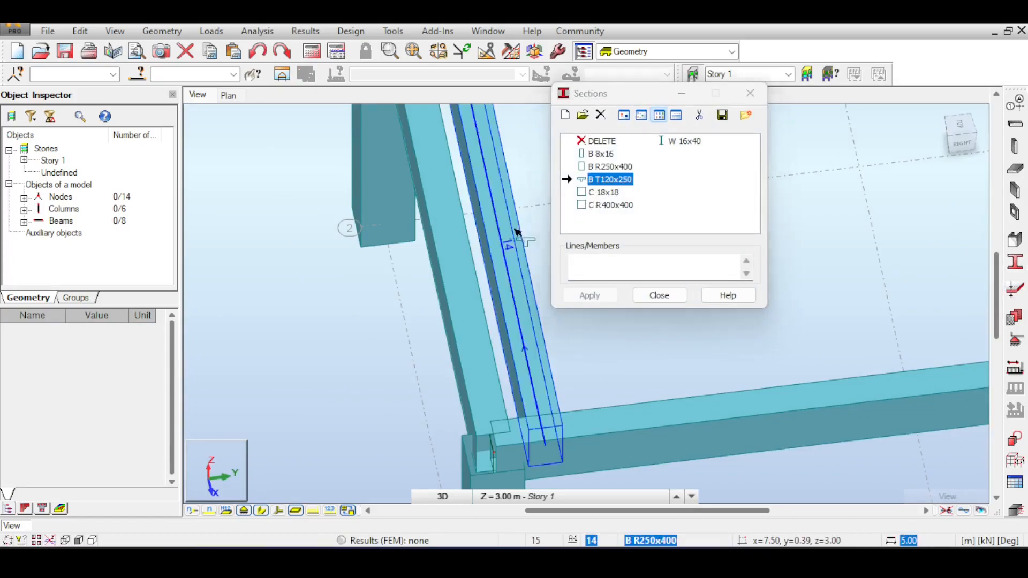
pyautogui.click(659, 296)
# Examine how the T-section rib sits against the adjacent beams, viewing the joint up close from the right side and above.
pyautogui.scroll(5, 505, 448)
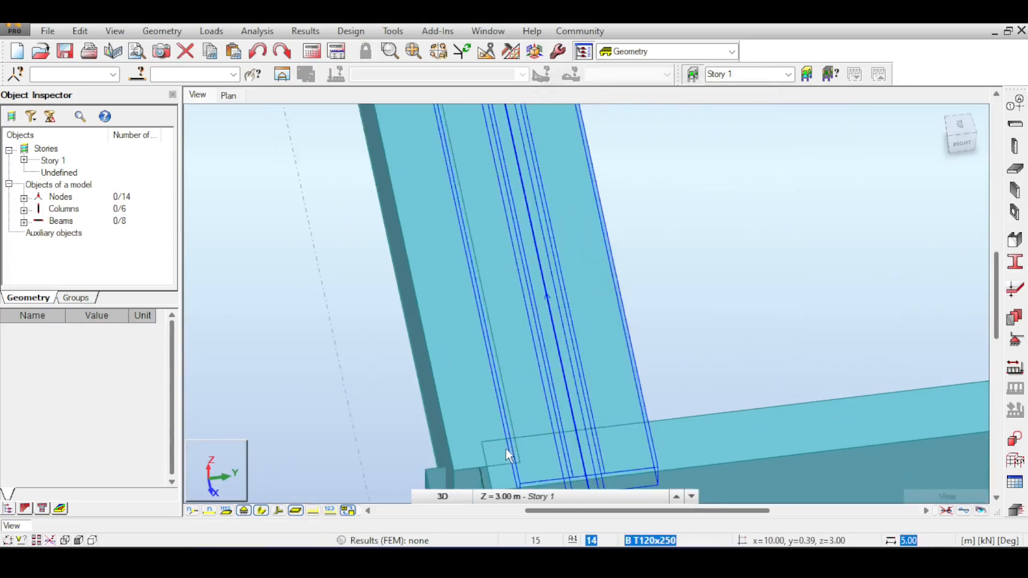
pyautogui.scroll(-1, 629, 166)
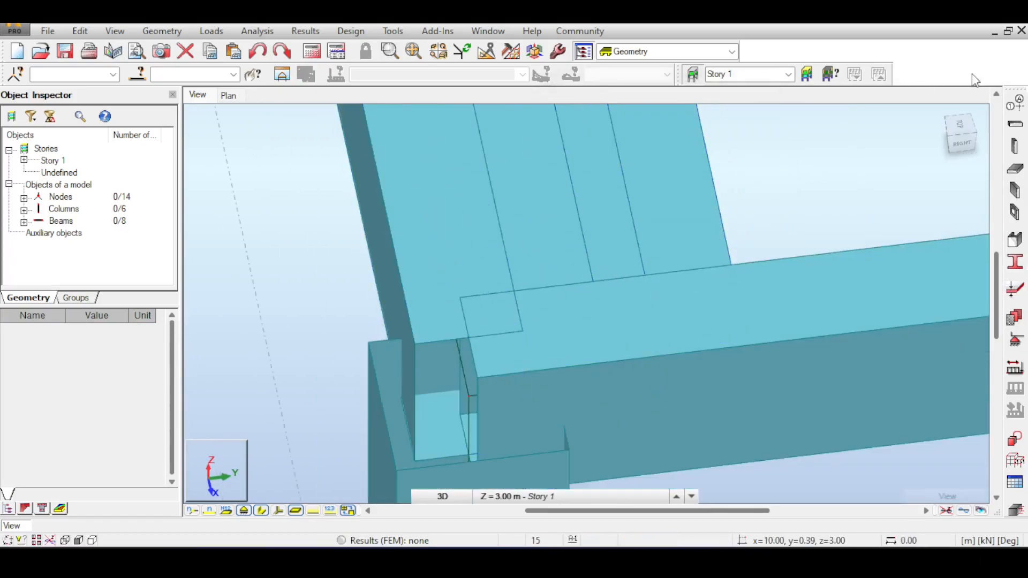
pyautogui.click(962, 142)
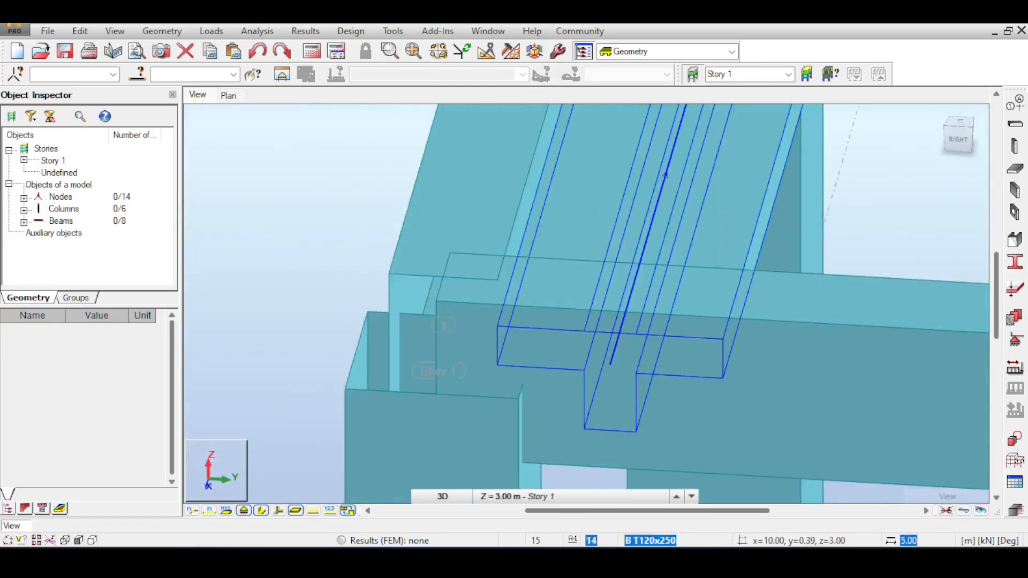
pyautogui.click(958, 141)
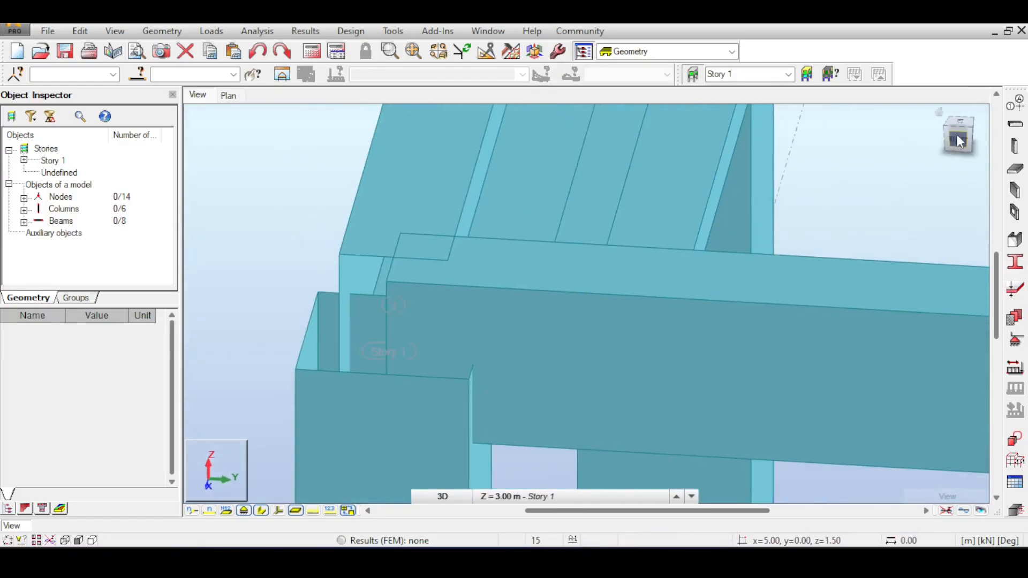
pyautogui.click(959, 140)
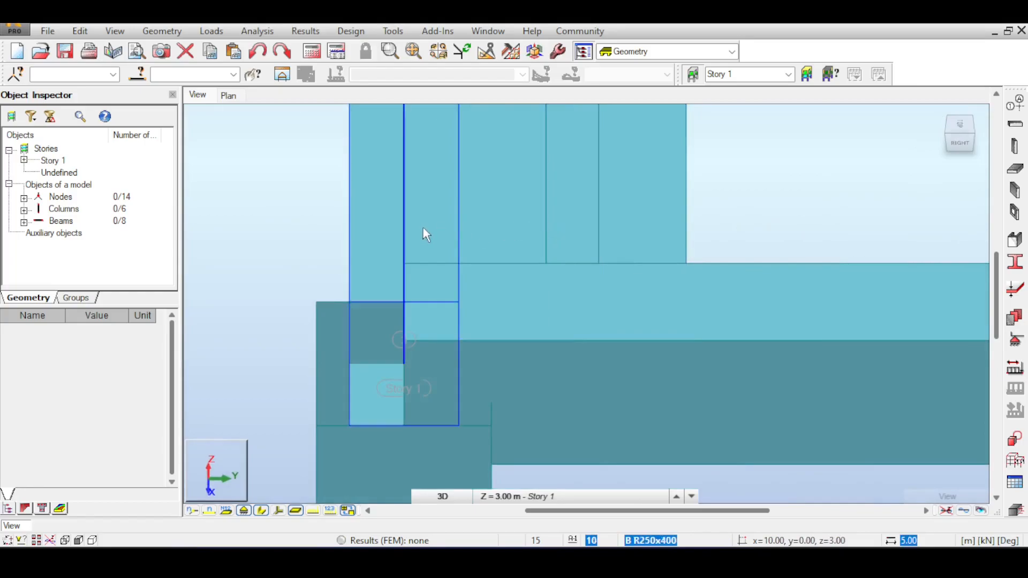
pyautogui.scroll(-5, 680, 235)
pyautogui.keyDown('shift'); pyautogui.moveTo(643, 248); pyautogui.dragTo(676, 266, button='middle'); pyautogui.keyUp('shift')
pyautogui.scroll(6, 546, 316)
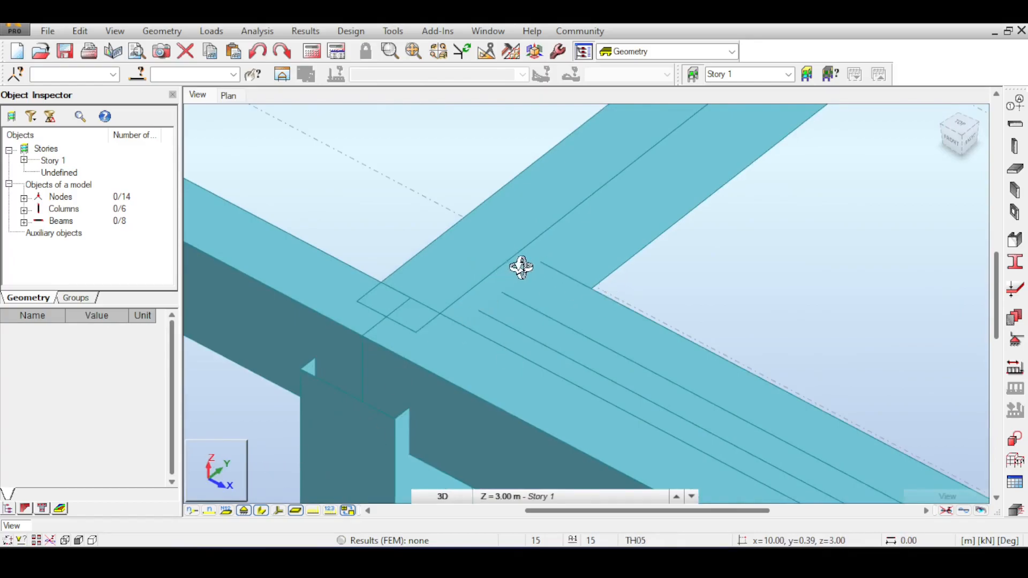
# Hide the member section shapes to inspect the rib's axis line where it meets the edge beam.
pyautogui.scroll(3, 503, 275)
pyautogui.scroll(-6, 487, 282)
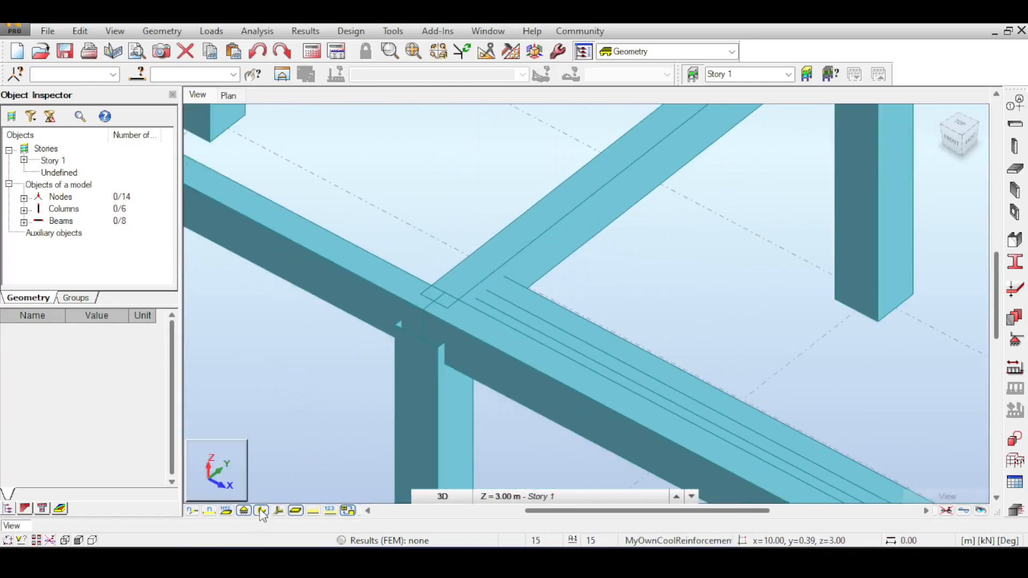
pyautogui.click(261, 511)
pyautogui.scroll(2, 502, 258)
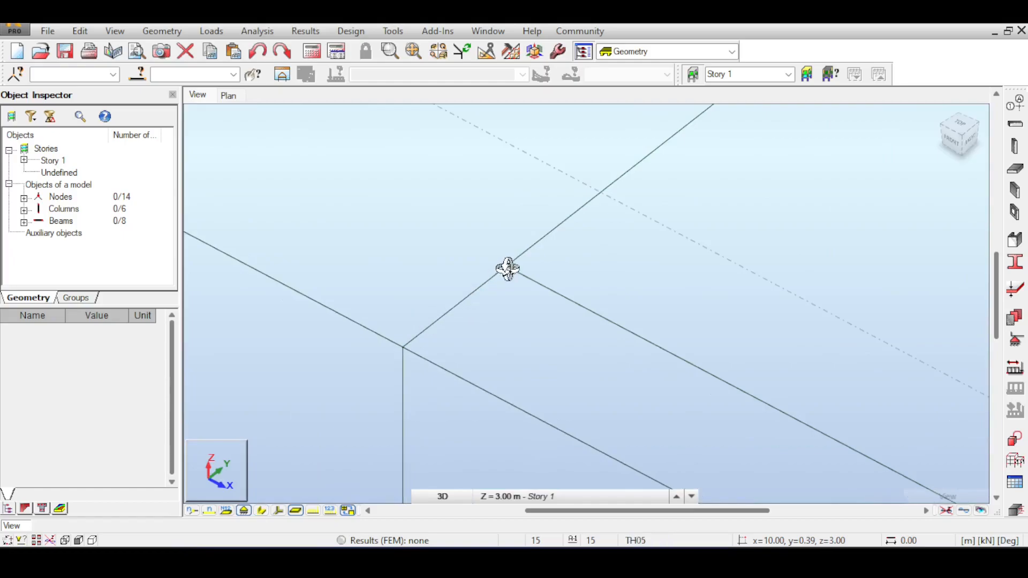
# Show the member section shapes again and view the full length of the rib beside the edge beam.
pyautogui.click(262, 511)
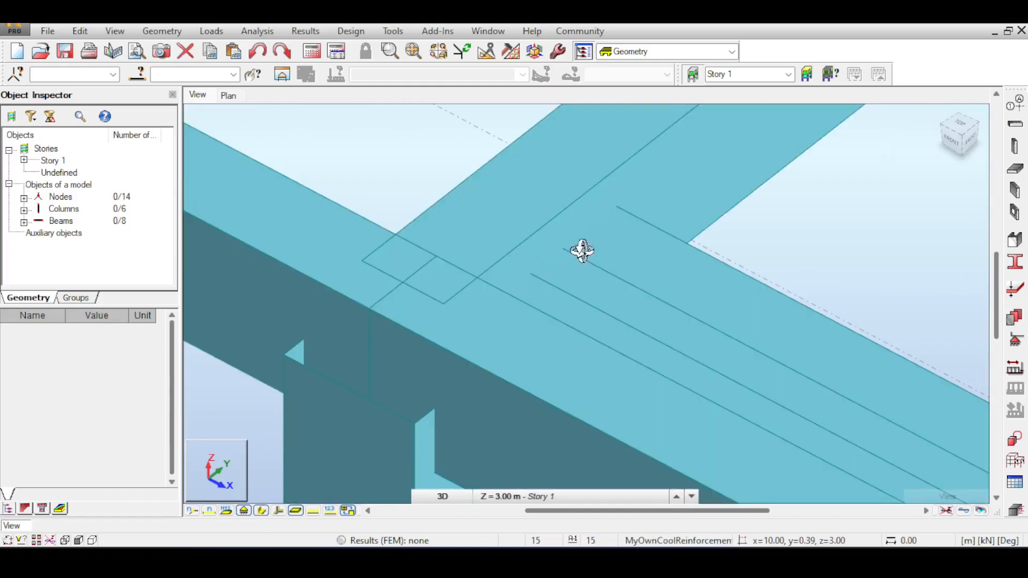
pyautogui.rightClick(757, 224)
pyautogui.click(758, 225)
pyautogui.scroll(-2, 721, 254)
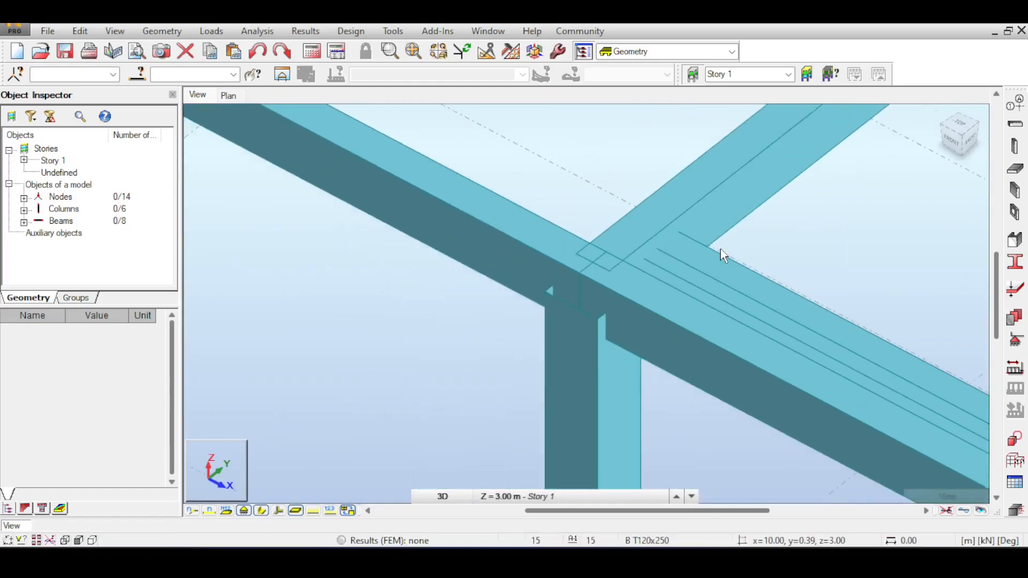
pyautogui.scroll(-3, 723, 255)
pyautogui.scroll(1, 821, 246)
pyautogui.scroll(1, 557, 273)
pyautogui.scroll(1, 522, 276)
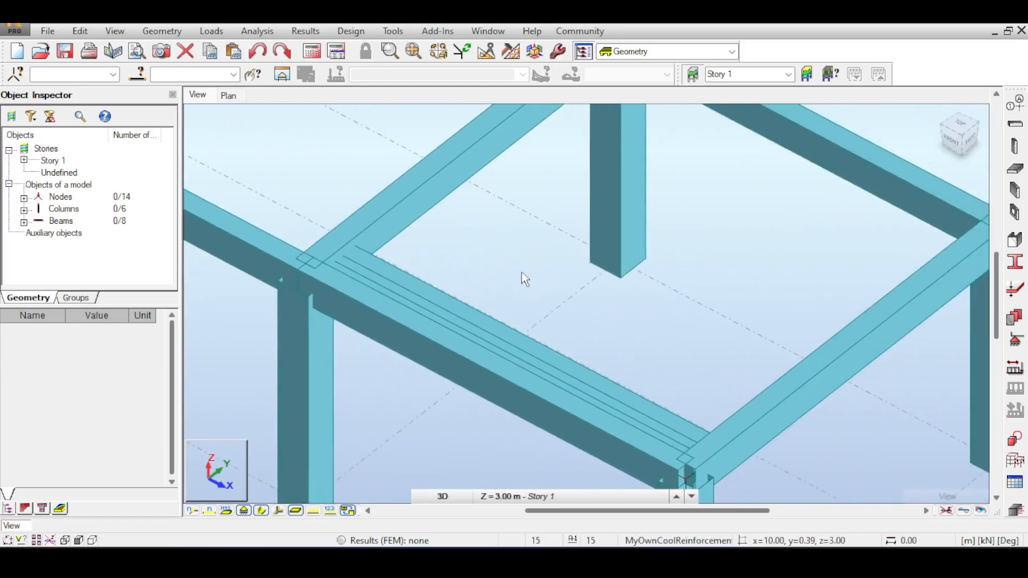
pyautogui.scroll(-1, 522, 272)
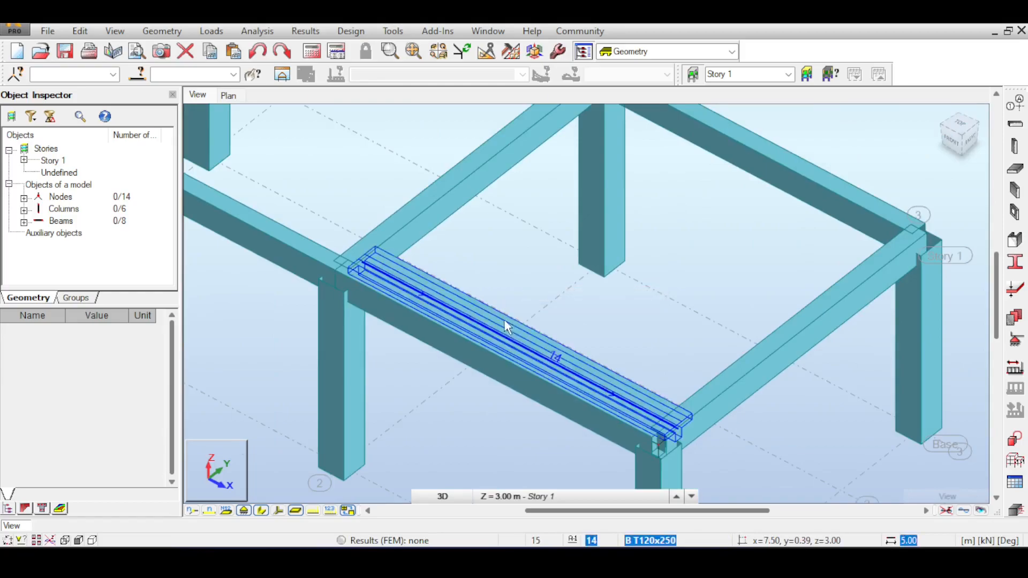
pyautogui.moveTo(585, 295); pyautogui.dragTo(563, 287, button='middle')
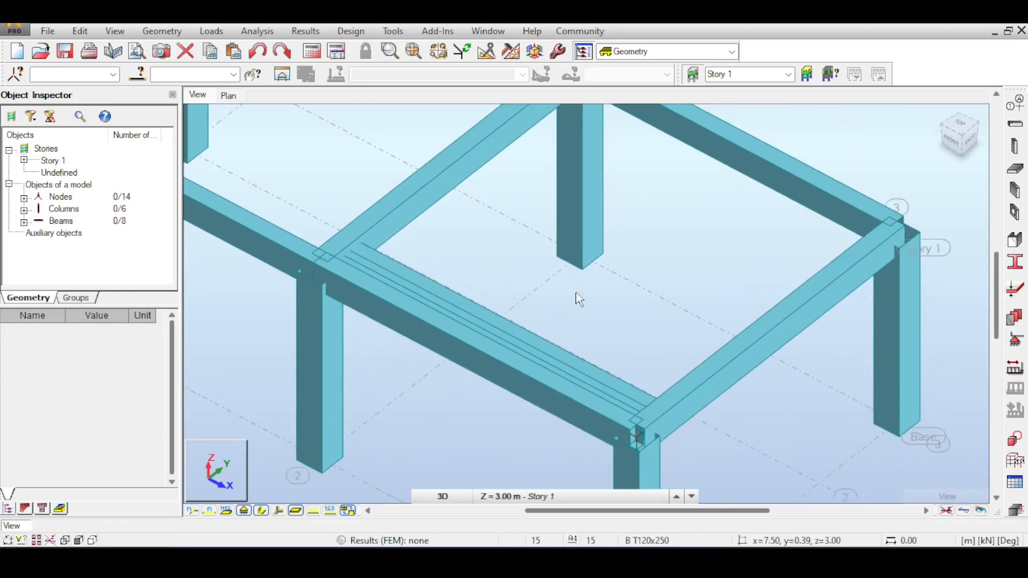
# Copy the T-section rib with translation vector 0,0.52,0 and 10 repetitions, then close the translation settings.
pyautogui.click(540, 352)
pyautogui.click(92, 33)
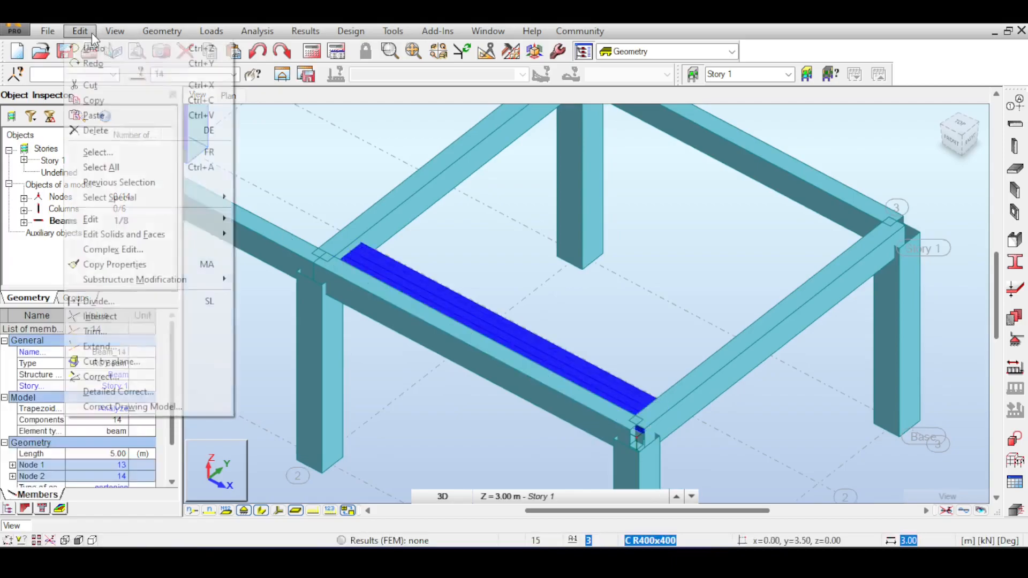
pyautogui.moveTo(216, 219)
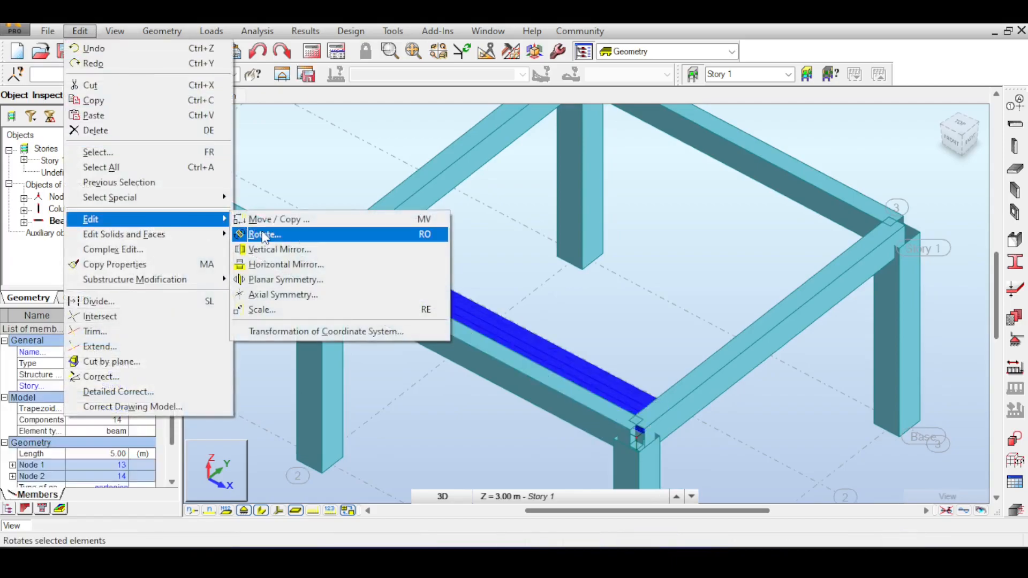
pyautogui.click(271, 219)
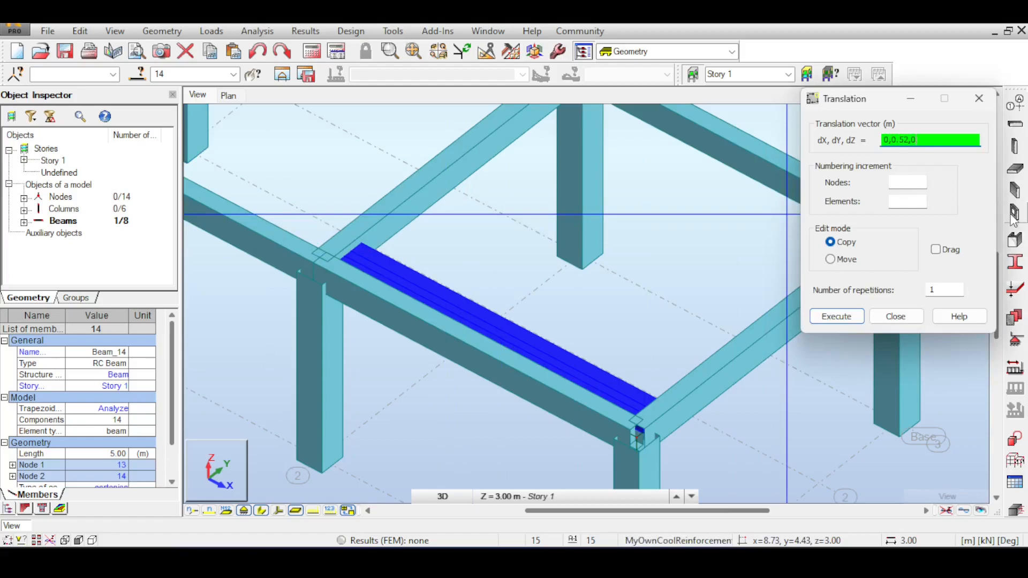
pyautogui.click(941, 291)
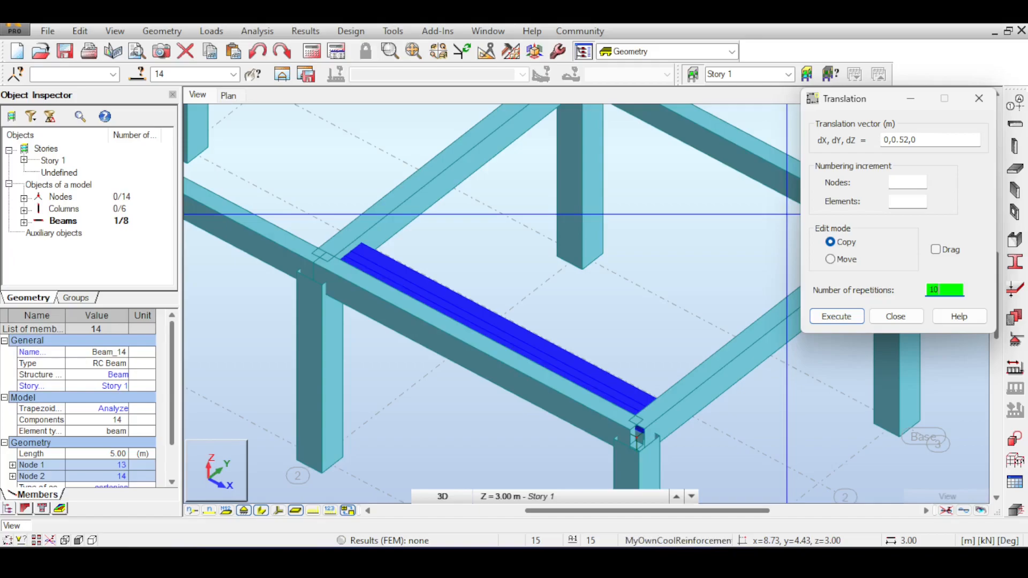
pyautogui.click(836, 316)
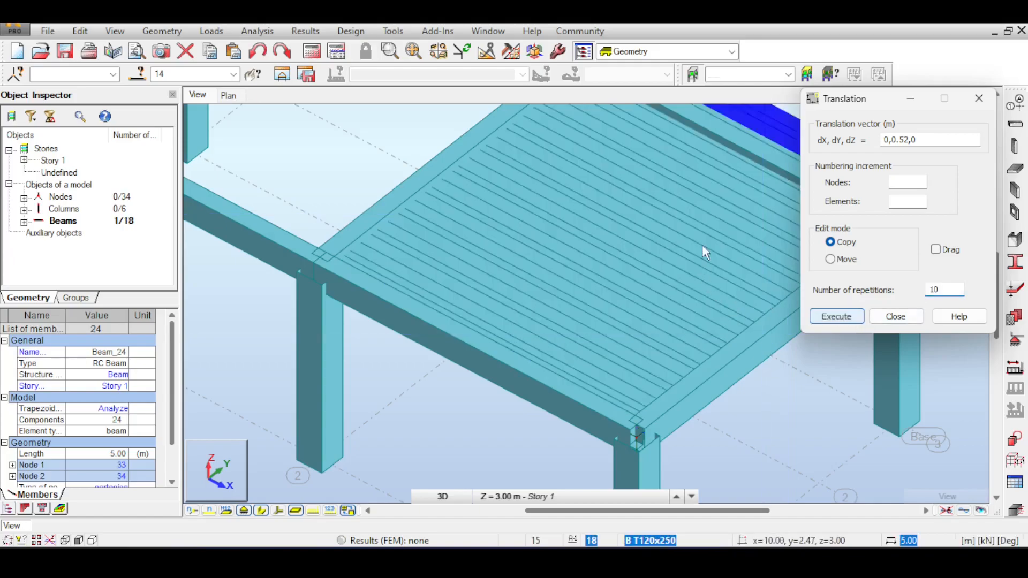
pyautogui.scroll(3, 701, 245)
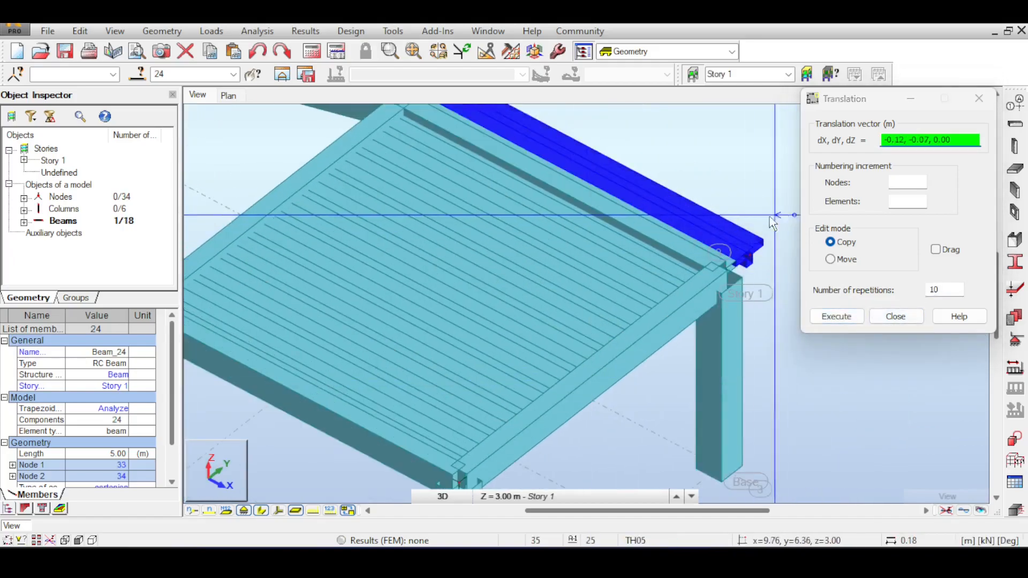
pyautogui.click(897, 323)
# Delete the outermost copied rib lying beyond the far edge beam together with its near end node.
pyautogui.moveTo(959, 131); pyautogui.dragTo(568, 221)
pyautogui.scroll(3, 569, 222)
pyautogui.moveTo(772, 199); pyautogui.dragTo(688, 298)
pyautogui.scroll(-5, 679, 425)
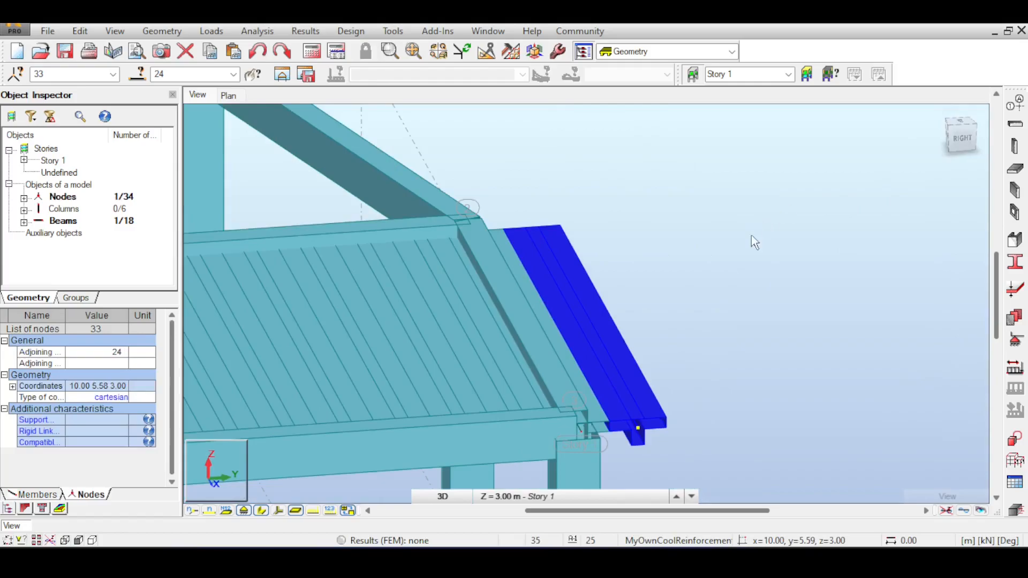
pyautogui.click(736, 254)
pyautogui.moveTo(687, 415); pyautogui.dragTo(708, 313, button='middle')
pyautogui.scroll(2, 707, 313)
pyautogui.scroll(-1, 732, 265)
pyautogui.moveTo(732, 265); pyautogui.dragTo(752, 335, button='middle')
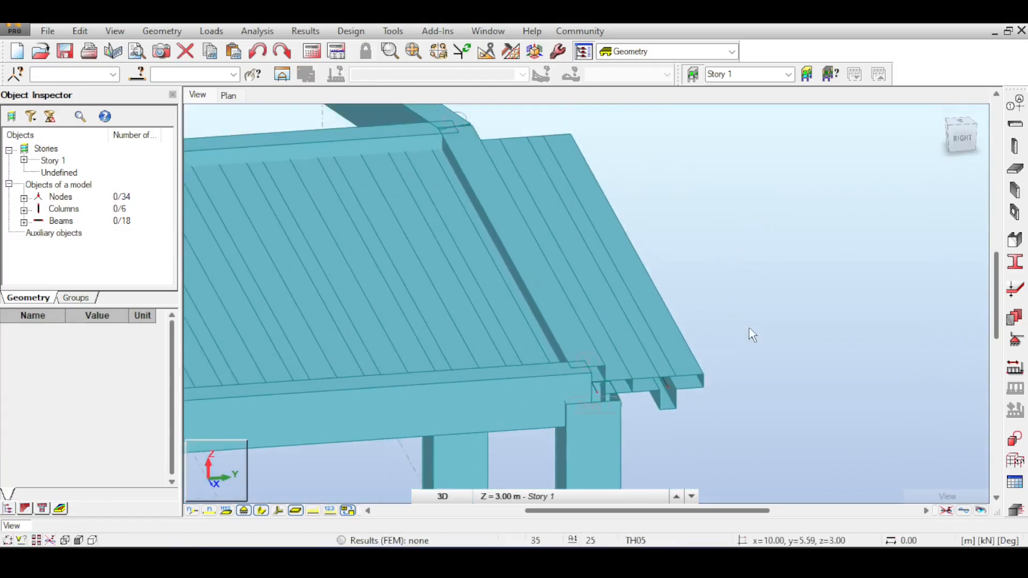
pyautogui.moveTo(767, 335); pyautogui.dragTo(653, 445)
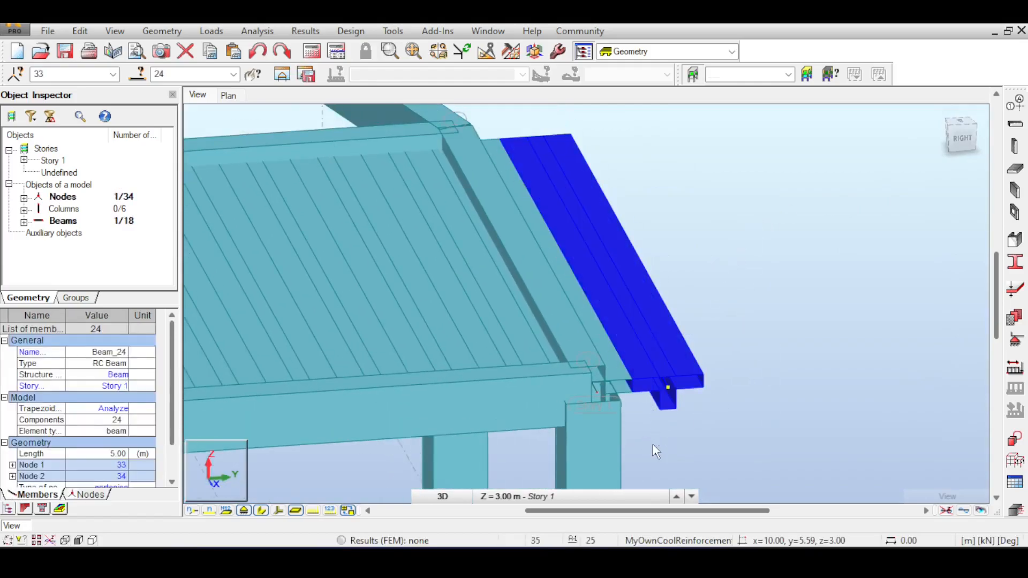
pyautogui.press('Delete')
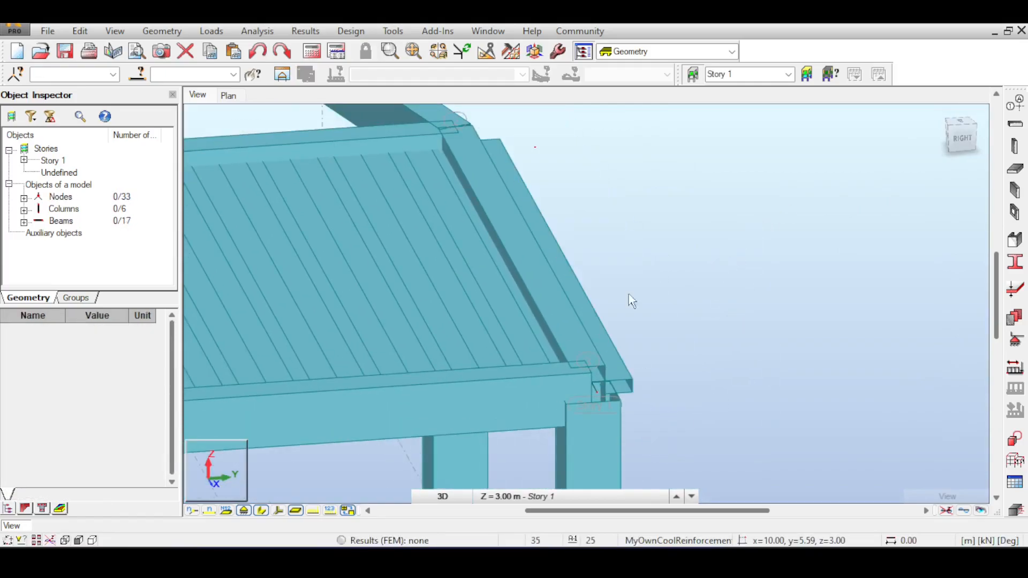
# Delete the leftover node at the far end of the removed outermost rib.
pyautogui.click(537, 154)
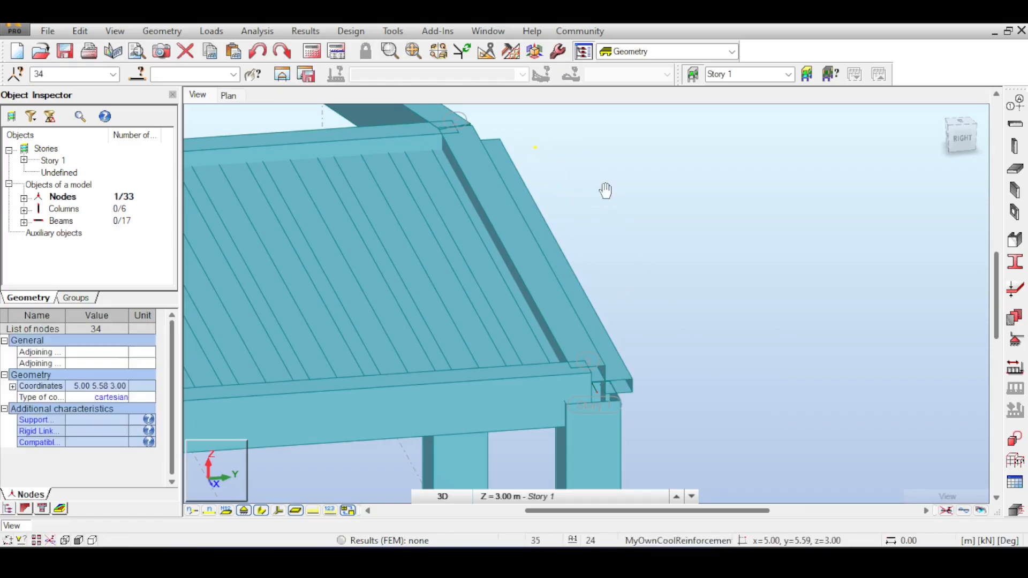
pyautogui.moveTo(605, 190); pyautogui.dragTo(623, 207, button='middle')
pyautogui.press('Delete')
# Delete the last rib that overlaps the edge beam, along with the leftover node at its near end.
pyautogui.moveTo(963, 140); pyautogui.dragTo(939, 135)
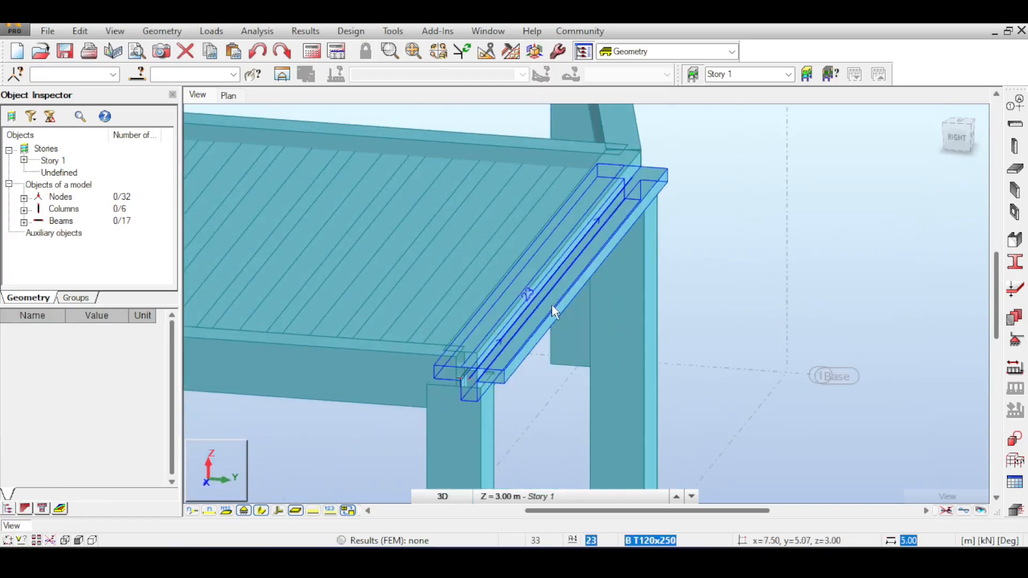
pyautogui.click(467, 379)
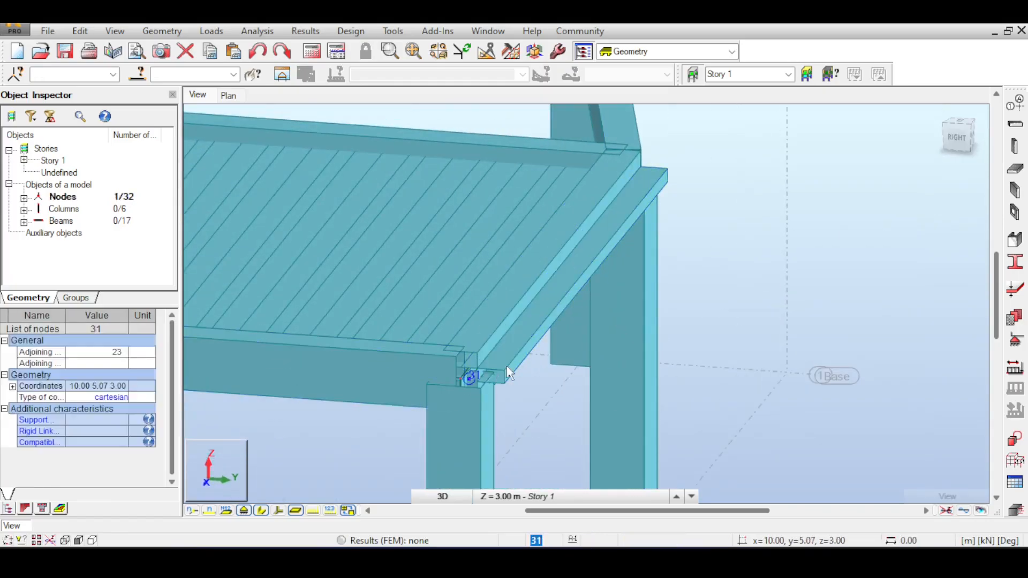
pyautogui.click(512, 358)
pyautogui.press('Delete')
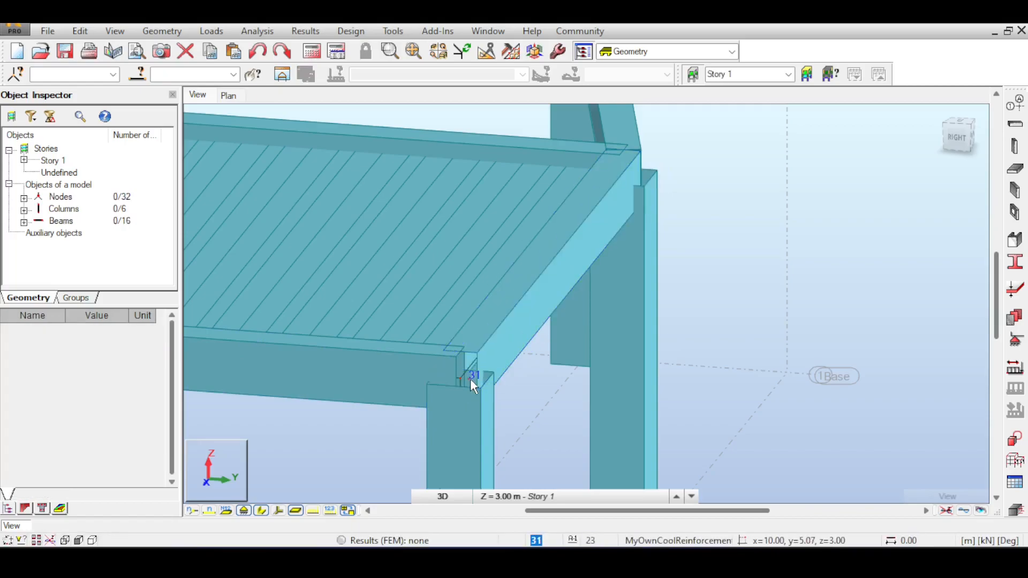
pyautogui.press('Delete')
# Show node numbers, hide the section shapes, and delete the stray node 32 beside the column top while displaying supports.
pyautogui.scroll(5, 647, 173)
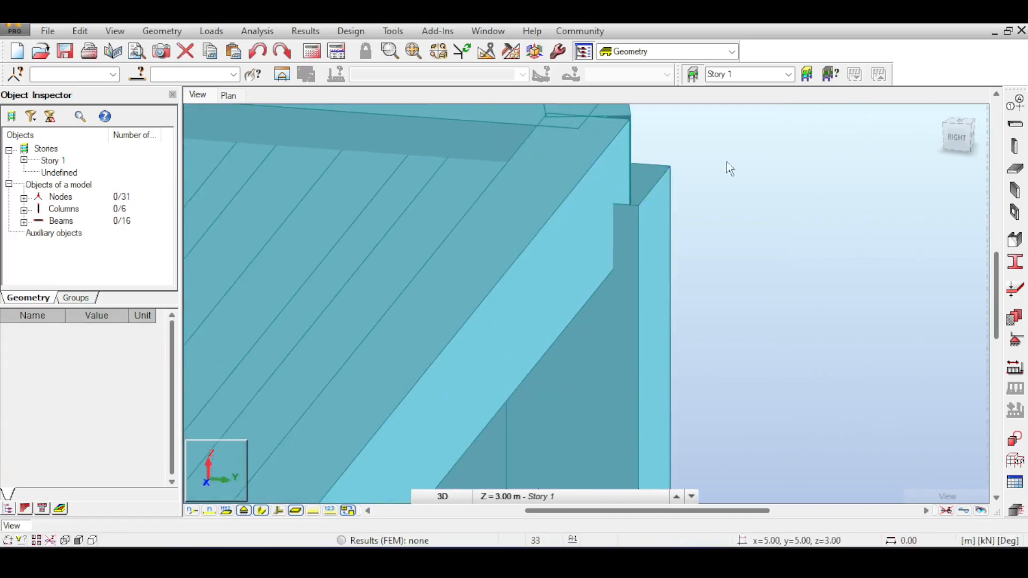
pyautogui.scroll(-6, 945, 136)
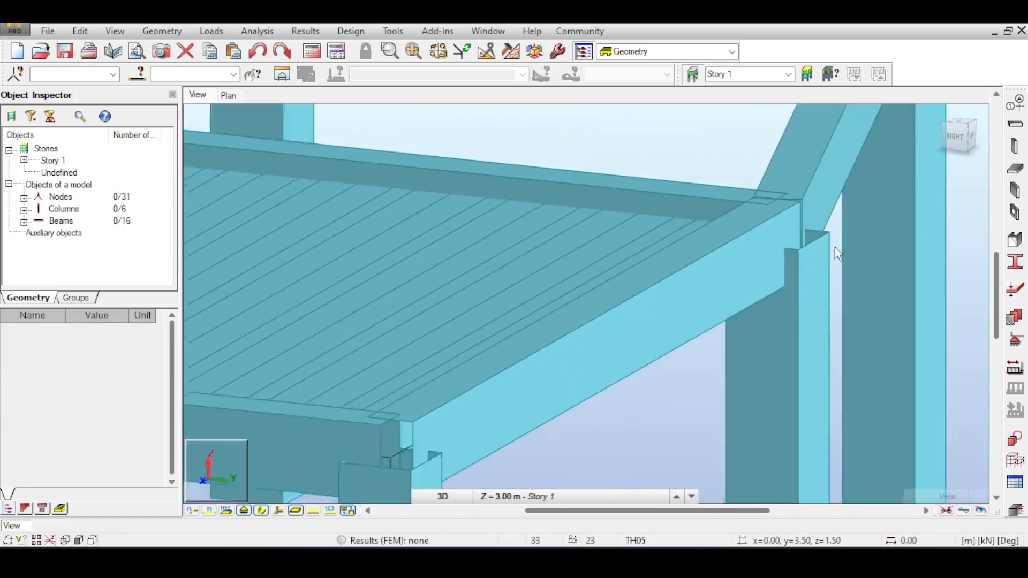
pyautogui.moveTo(829, 225); pyautogui.dragTo(708, 236, button='middle')
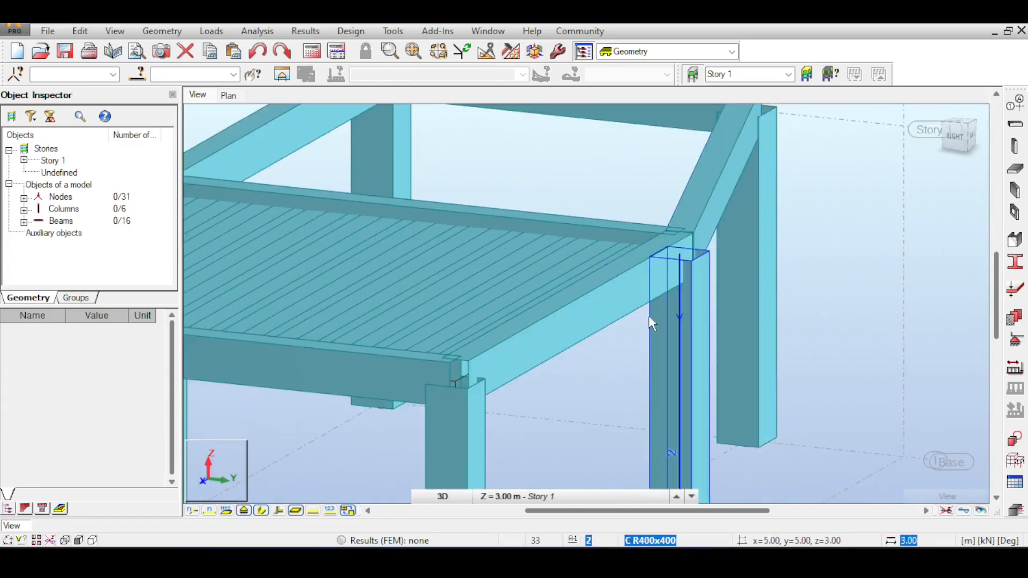
pyautogui.click(192, 511)
pyautogui.scroll(4, 696, 246)
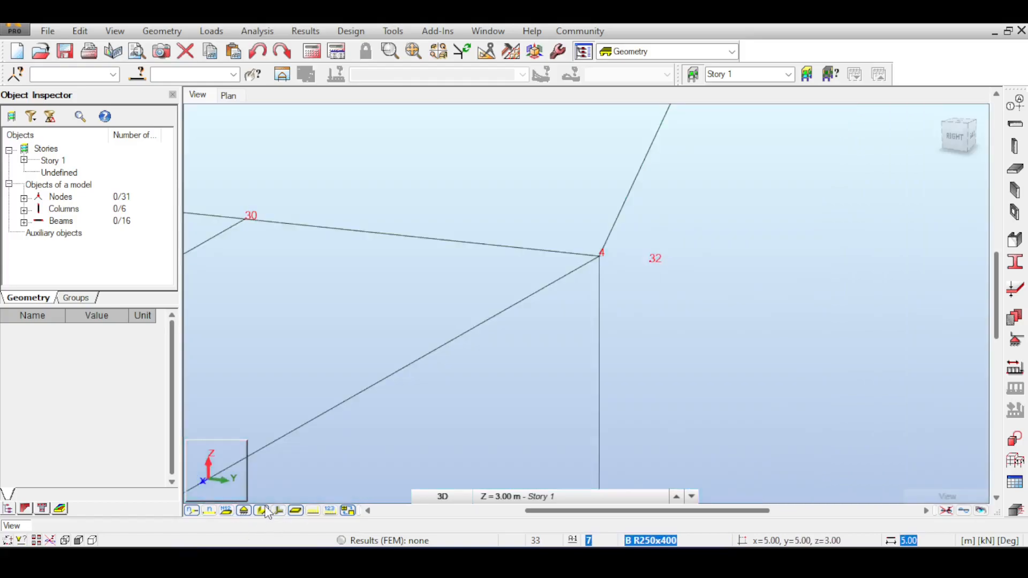
pyautogui.click(278, 510)
pyautogui.scroll(-4, 629, 326)
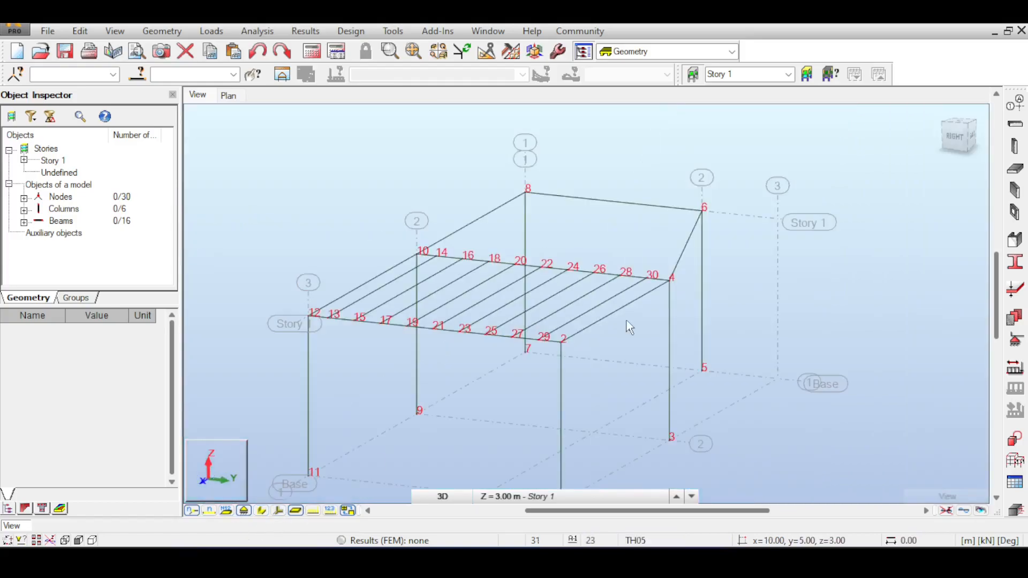
# Undo the last two node deletions, show the member section shapes again and hide the node numbers.
pyautogui.hotkey('ctrl', 'z')
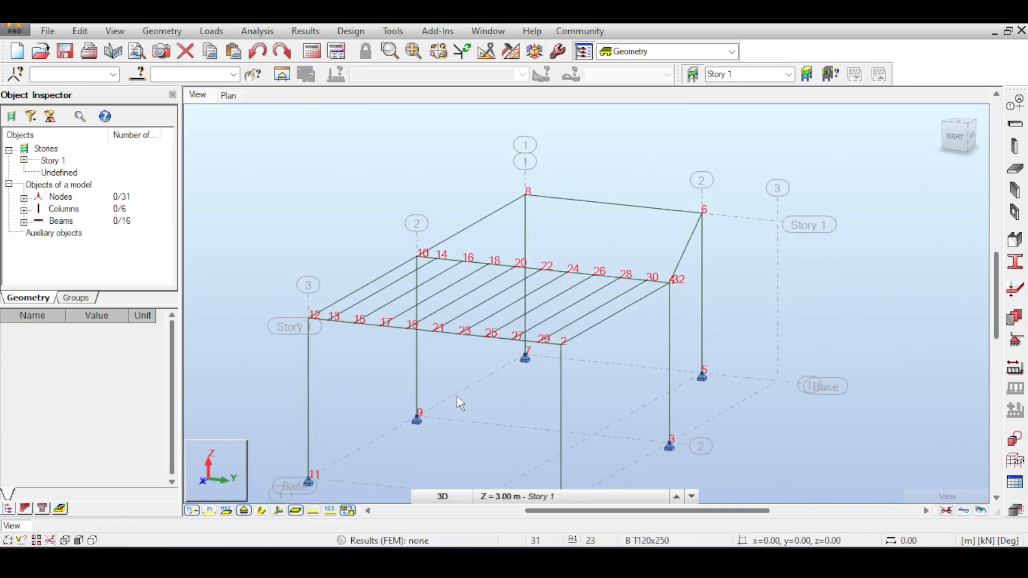
pyautogui.hotkey('ctrl', 'z')
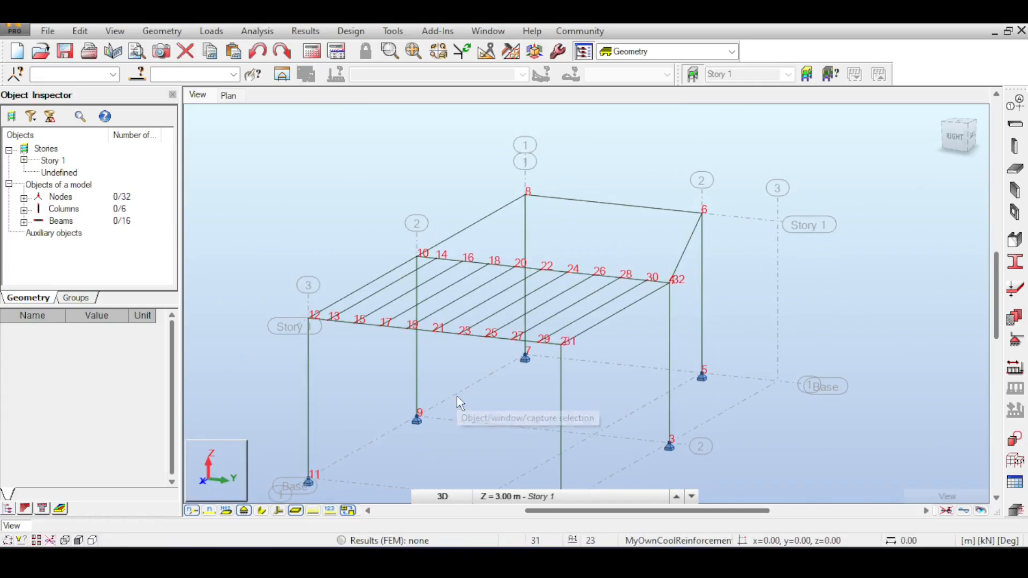
pyautogui.click(261, 511)
pyautogui.scroll(4, 611, 321)
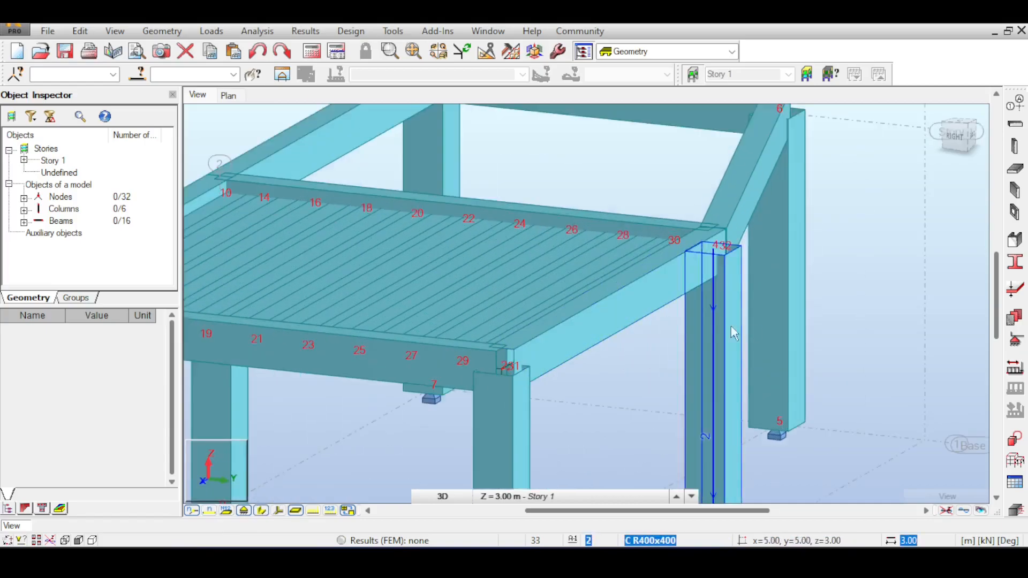
pyautogui.click(192, 511)
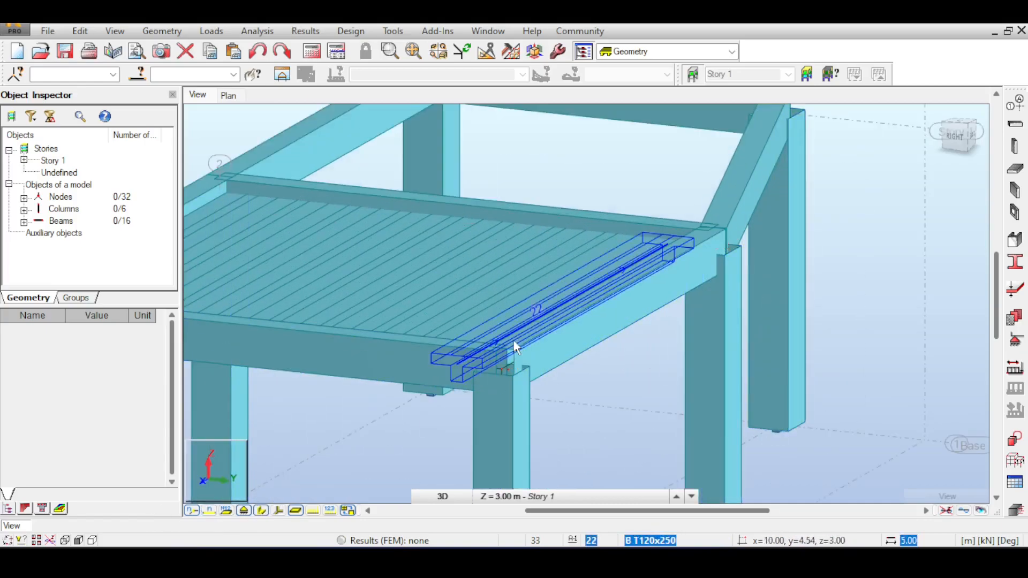
# Examine the space between the last rib and the far edge beam, from the right side and from above.
pyautogui.scroll(4, 512, 340)
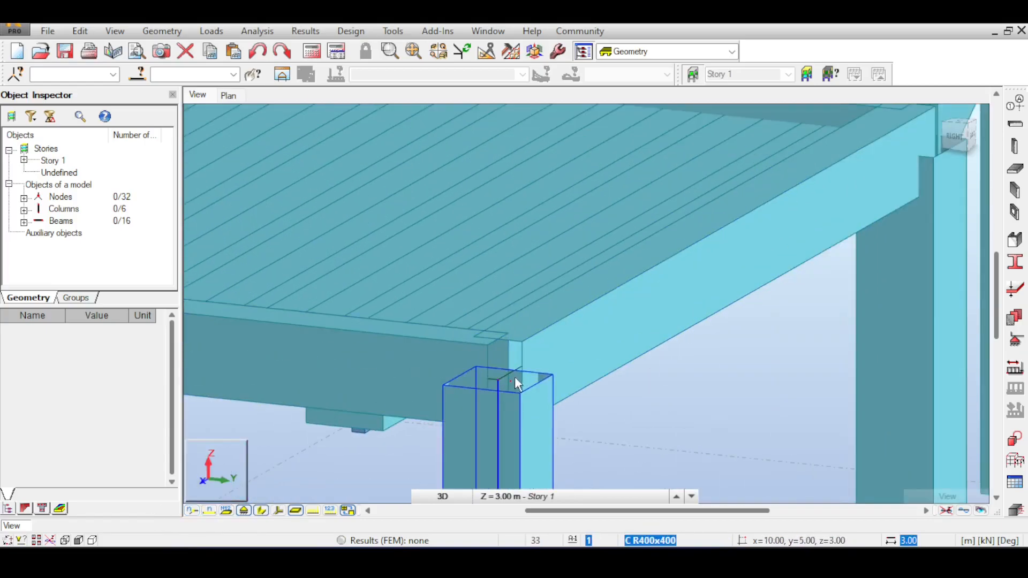
pyautogui.moveTo(788, 360); pyautogui.dragTo(646, 434, button='middle')
pyautogui.scroll(-5, 741, 197)
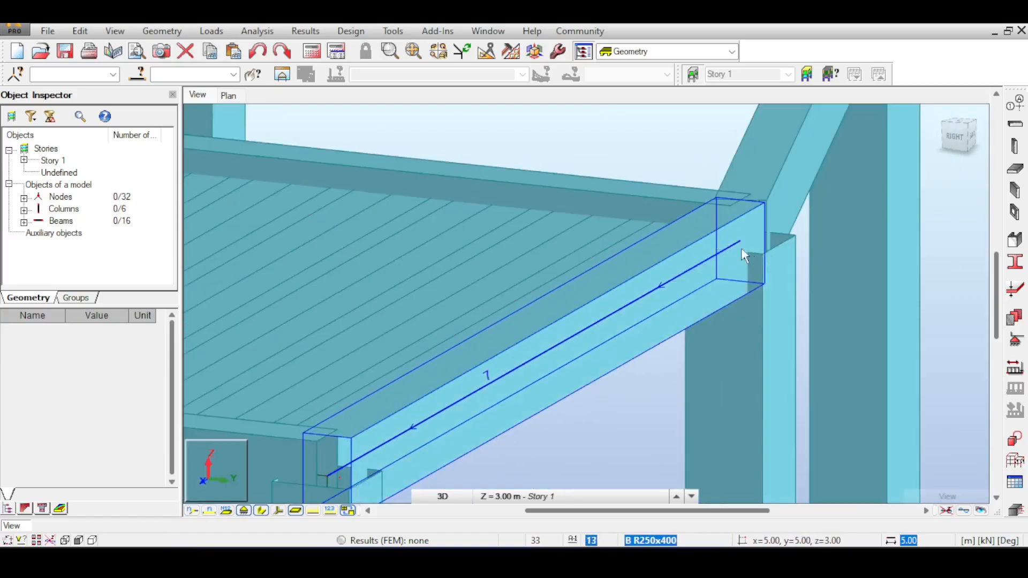
pyautogui.click(950, 137)
pyautogui.moveTo(951, 137); pyautogui.dragTo(965, 156)
pyautogui.scroll(-2, 666, 302)
pyautogui.scroll(6, 608, 384)
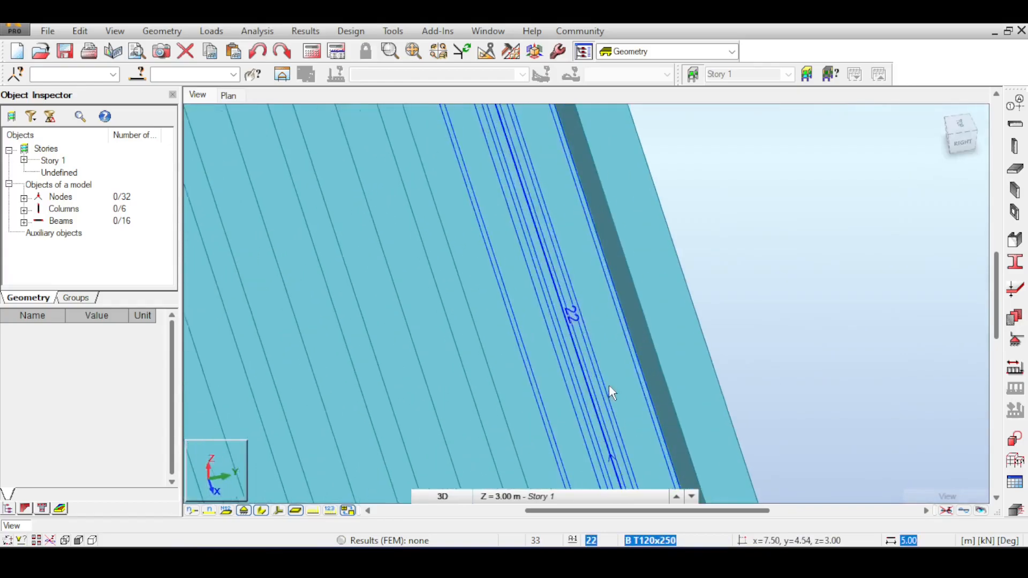
pyautogui.moveTo(953, 153)
pyautogui.mouseDown()
pyautogui.moveTo(951, 135)
pyautogui.moveTo(962, 153)
pyautogui.mouseUp()
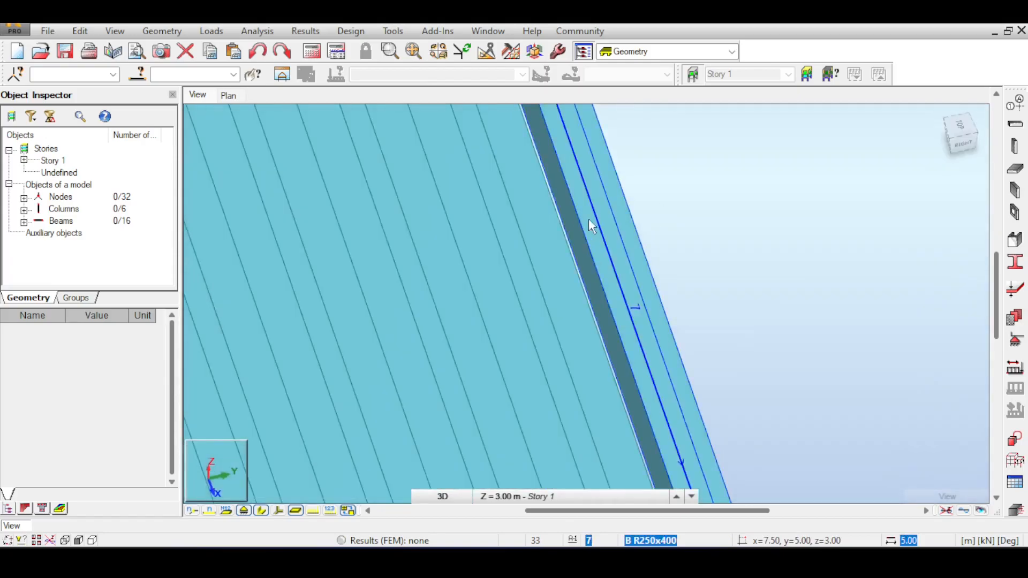
pyautogui.scroll(-2, 589, 219)
pyautogui.moveTo(587, 221); pyautogui.dragTo(580, 221, button='middle')
pyautogui.scroll(-1, 577, 332)
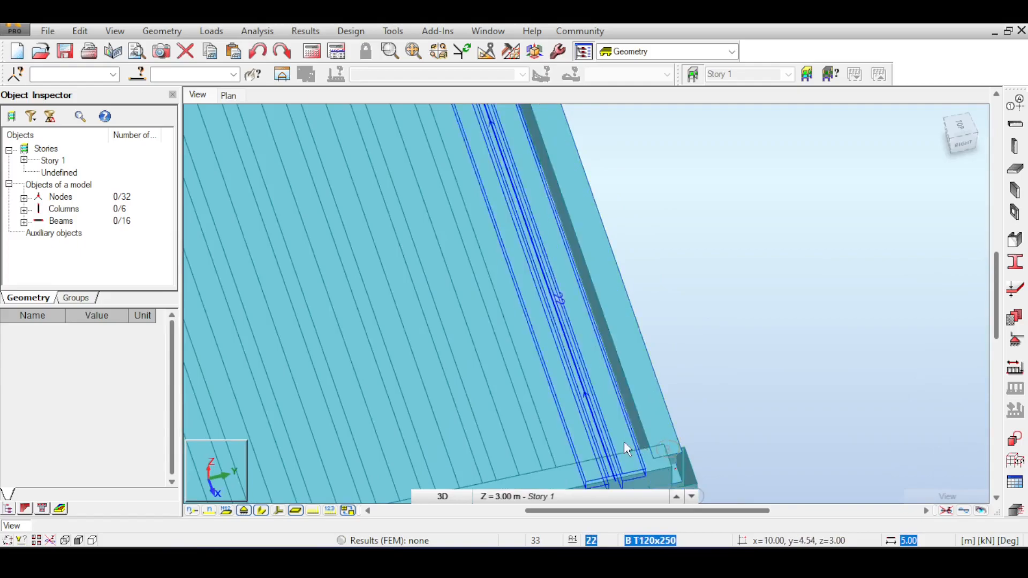
pyautogui.scroll(-2, 583, 194)
pyautogui.moveTo(584, 194); pyautogui.dragTo(538, 243, button='middle')
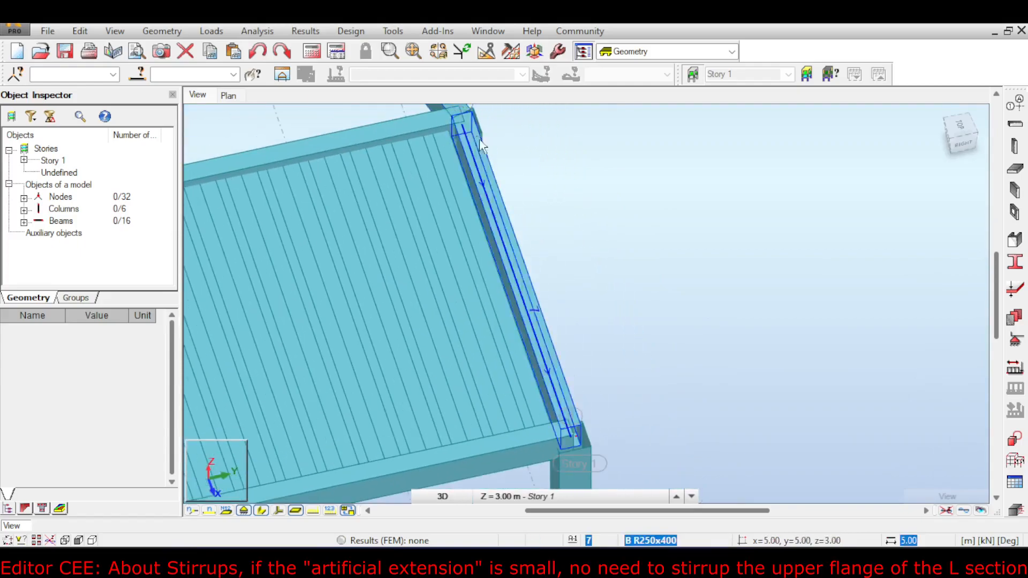
pyautogui.click(484, 155)
pyautogui.click(549, 180)
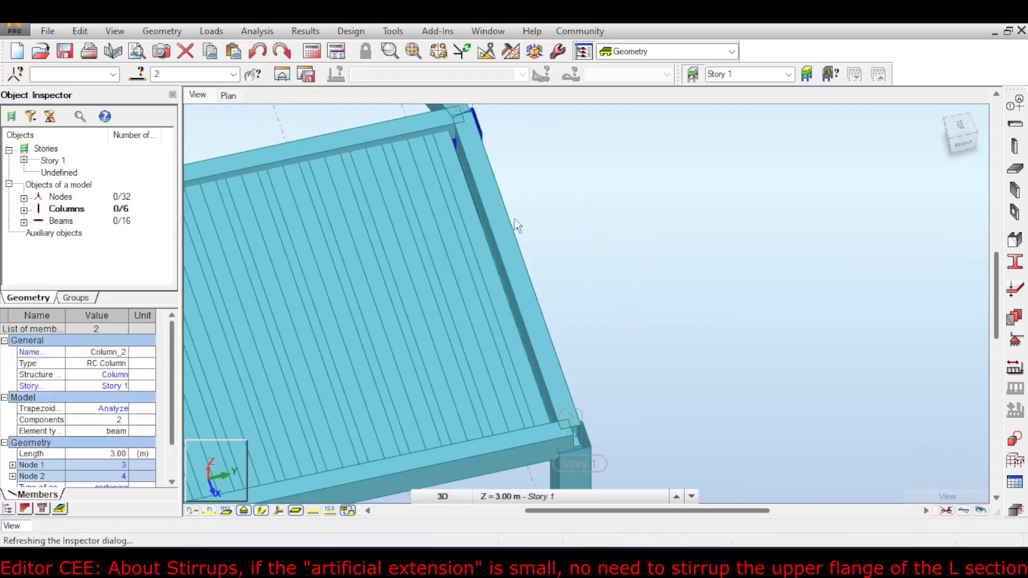
# Examine the edge beam beside the last rib and the empty bay next to the ribbed one, ending with a front view.
pyautogui.click(507, 242)
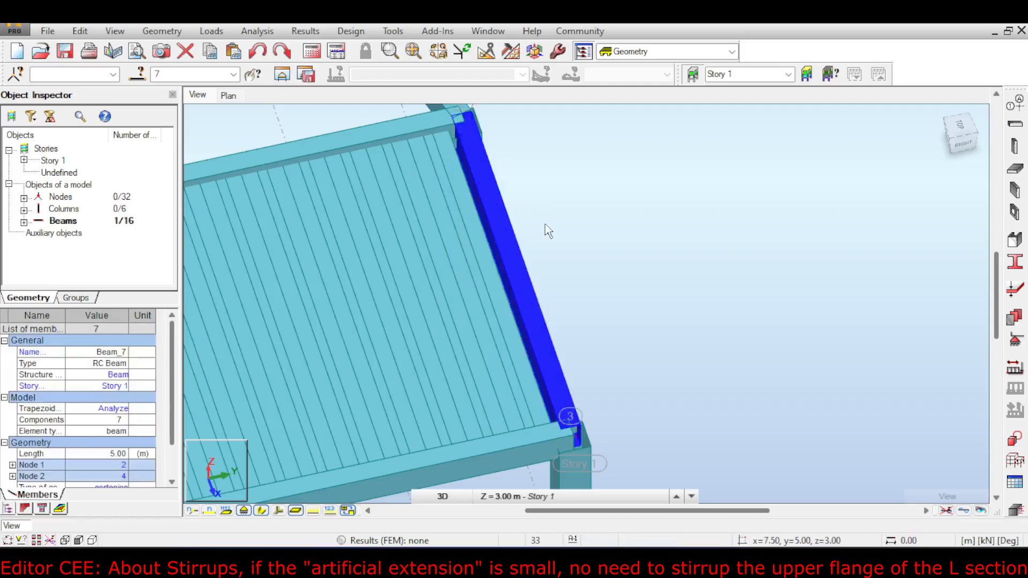
pyautogui.scroll(-5, 517, 305)
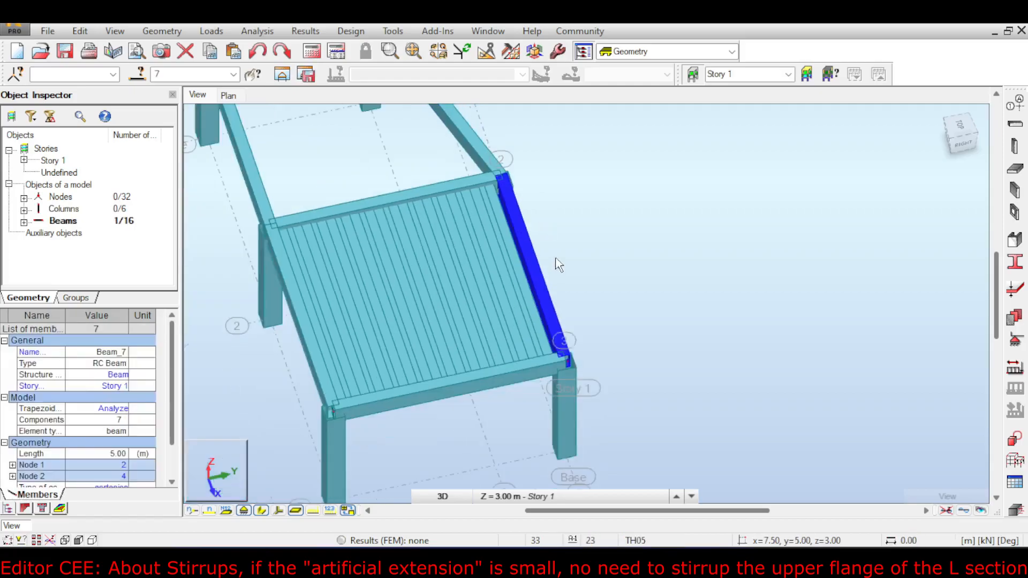
pyautogui.scroll(3, 610, 296)
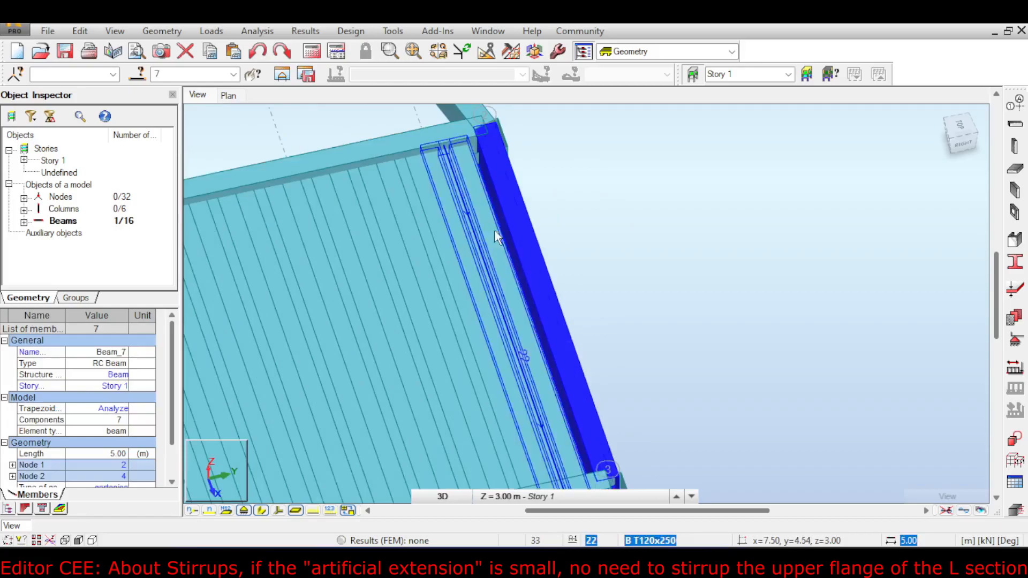
pyautogui.scroll(-5, 494, 230)
pyautogui.moveTo(614, 168); pyautogui.dragTo(729, 344, button='middle')
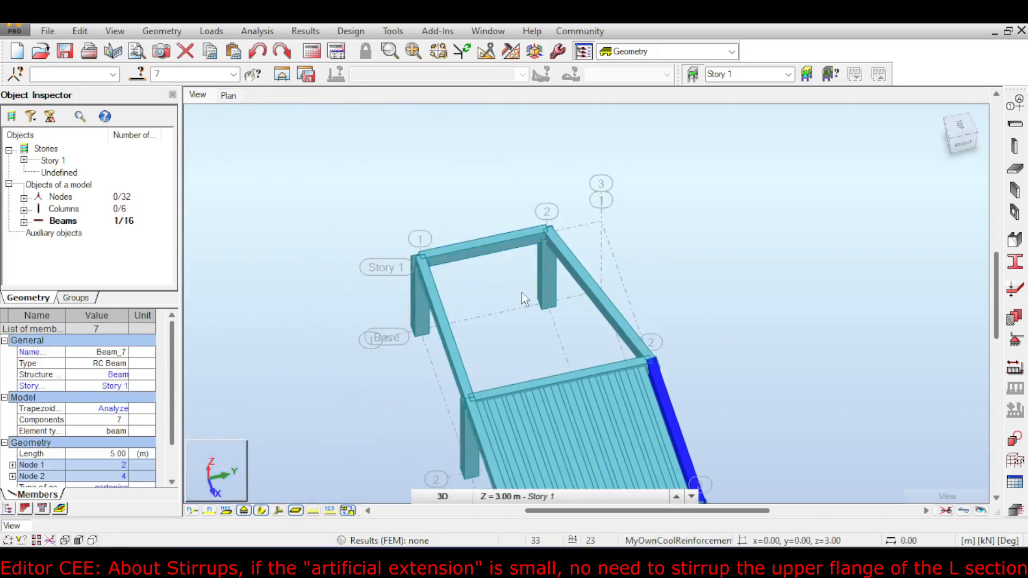
pyautogui.click(949, 139)
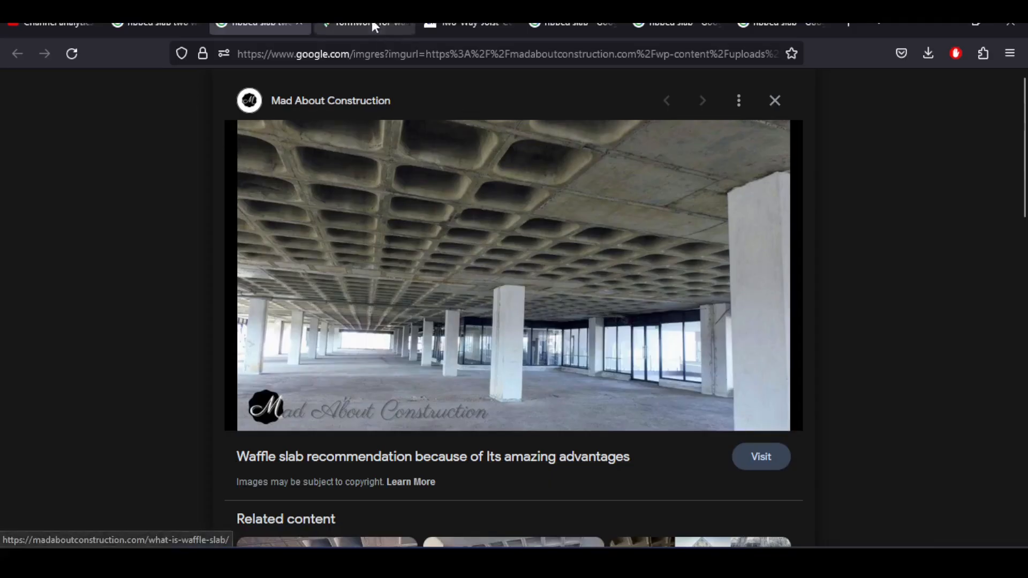
# Switch to the browser, open the StructurePoint two-way joist waffle slab page and copy its first slab image.
pyautogui.click(372, 24)
pyautogui.click(473, 24)
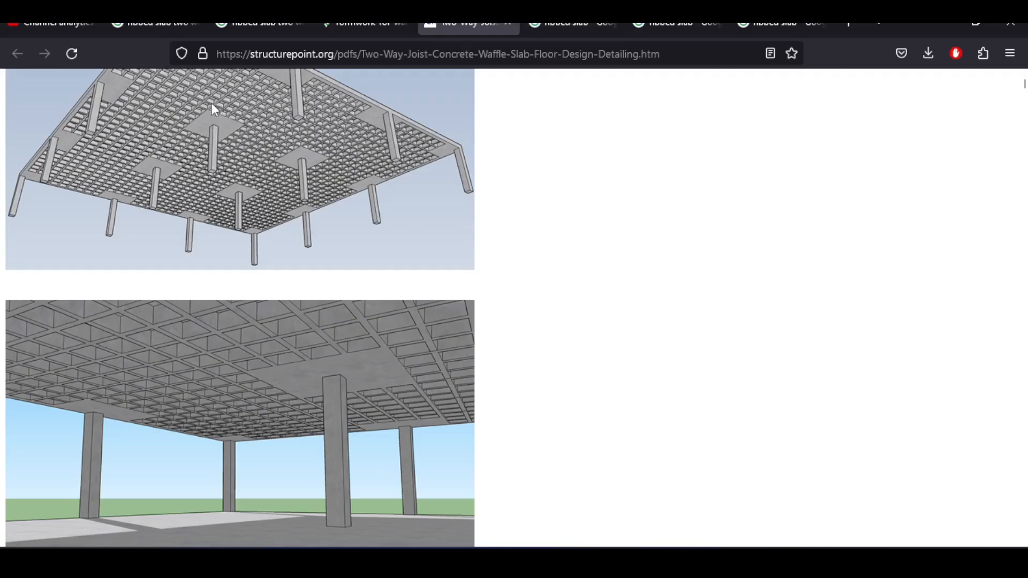
pyautogui.scroll(3, 259, 110)
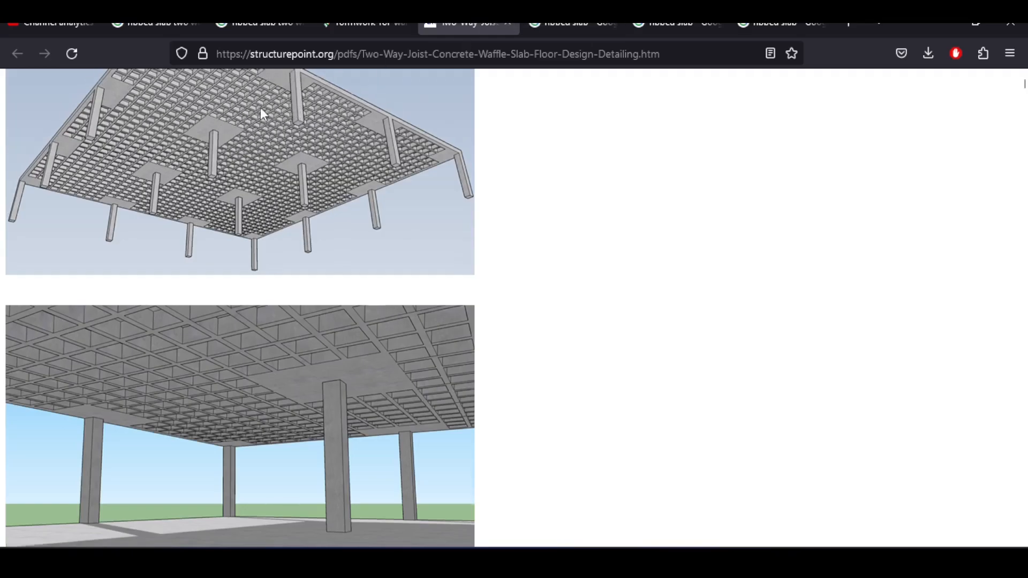
pyautogui.rightClick(293, 199)
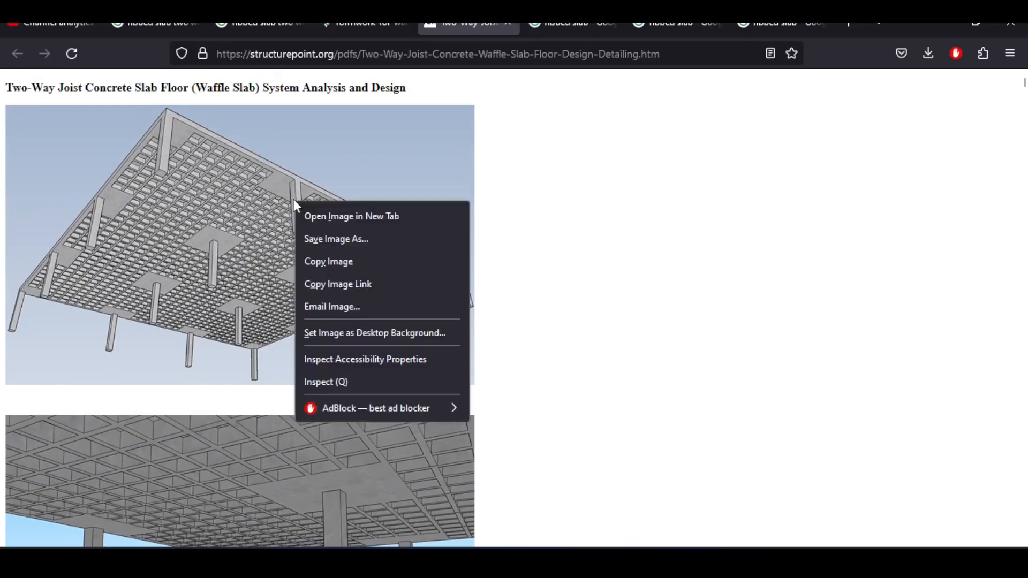
pyautogui.click(317, 258)
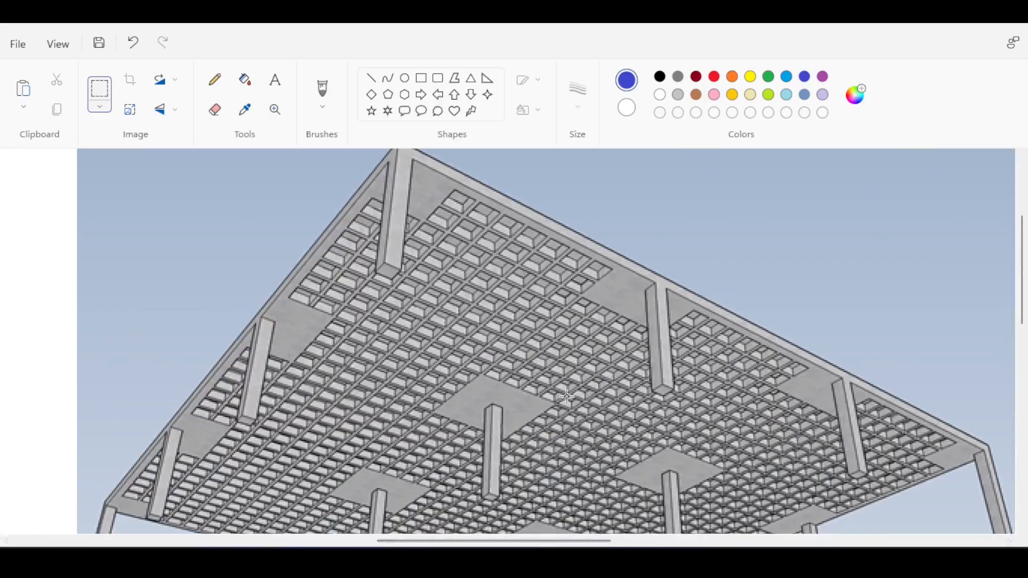
# In Paint, outline two neighbouring column bays on the pasted slab image, one blue and one red, and trace two adjacent ribs in red.
pyautogui.keyDown('ctrl'); pyautogui.scroll(-3, 566, 396); pyautogui.keyUp('ctrl')
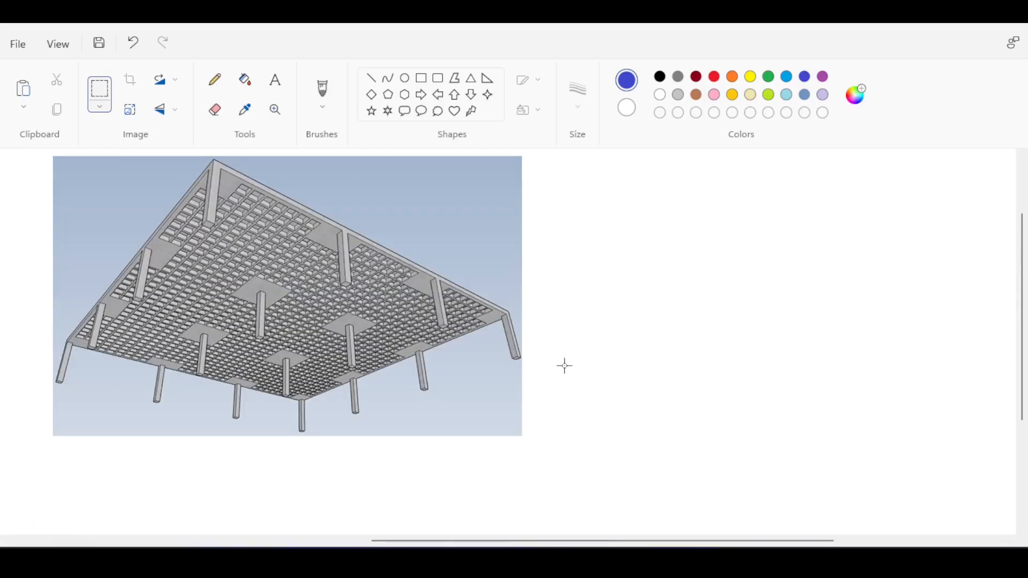
pyautogui.click(332, 91)
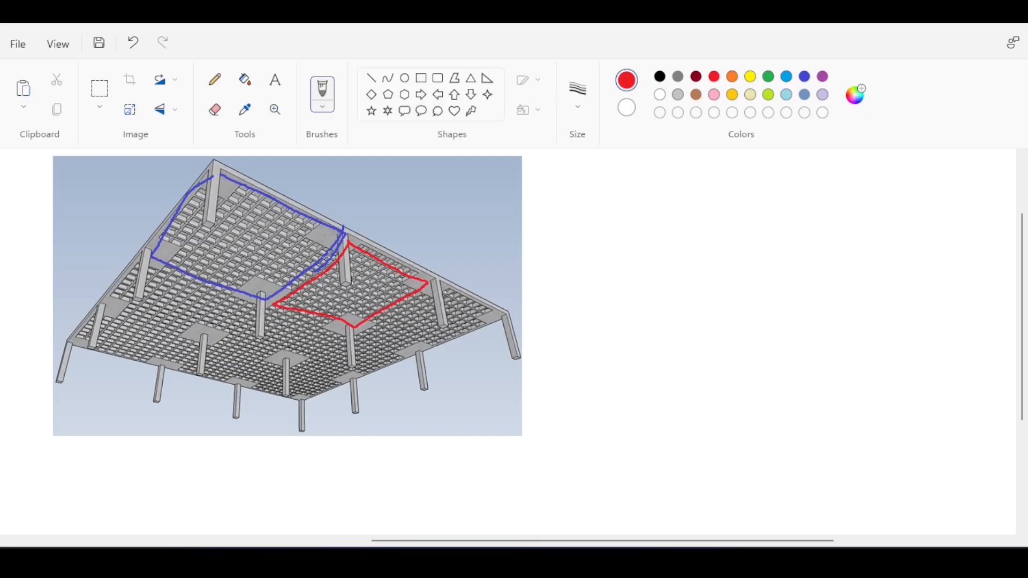
pyautogui.keyDown('ctrl'); pyautogui.scroll(3, 328, 257); pyautogui.keyUp('ctrl')
pyautogui.scroll(-3, 536, 342)
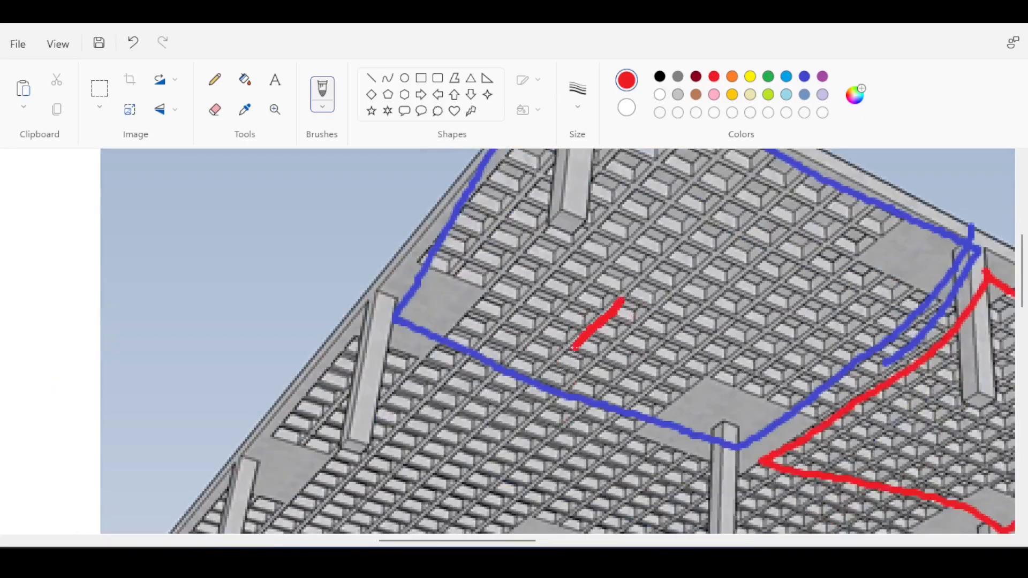
pyautogui.moveTo(491, 412); pyautogui.dragTo(464, 440)
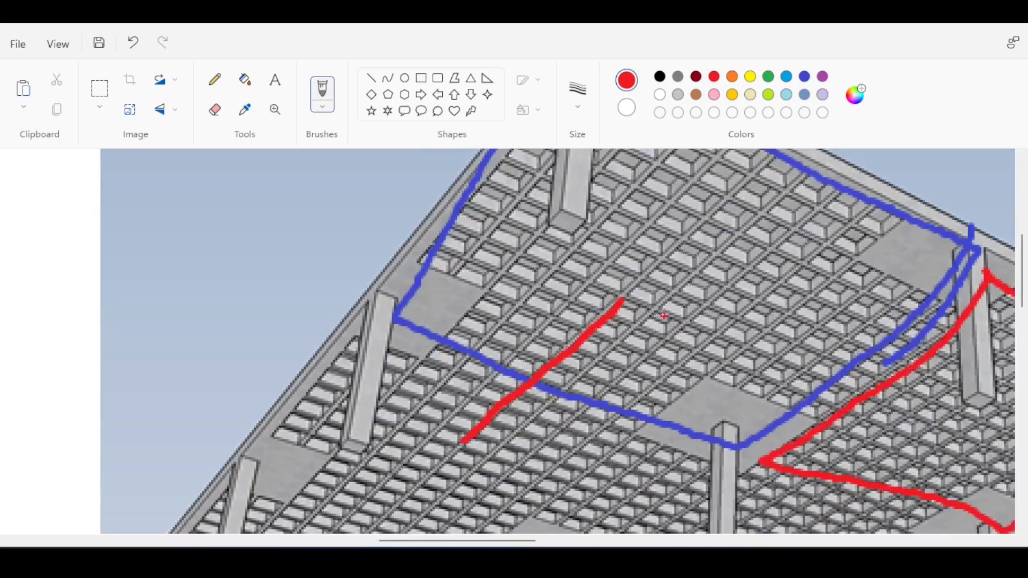
pyautogui.moveTo(654, 311); pyautogui.dragTo(534, 418)
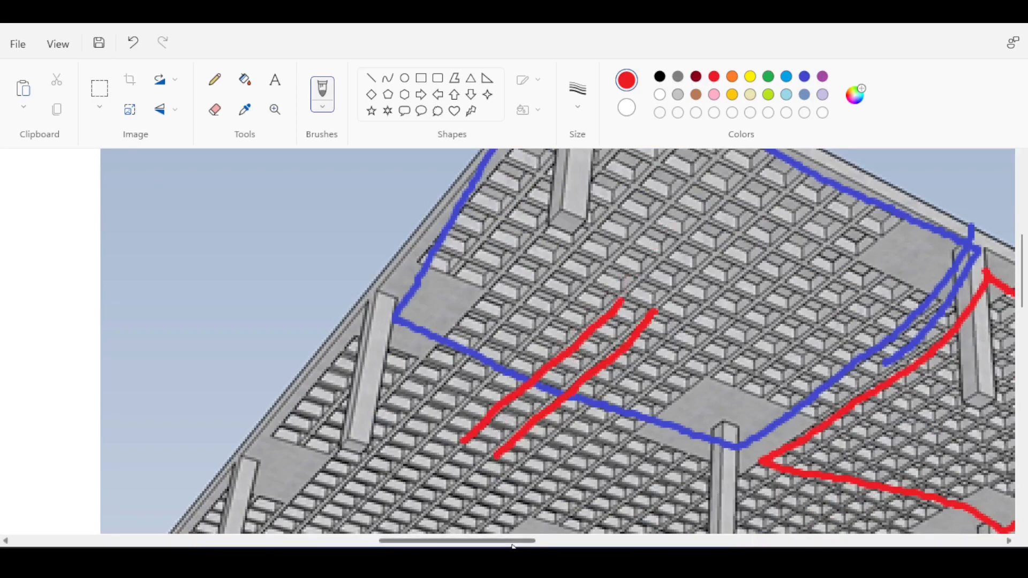
pyautogui.hscroll(5, 497, 442)
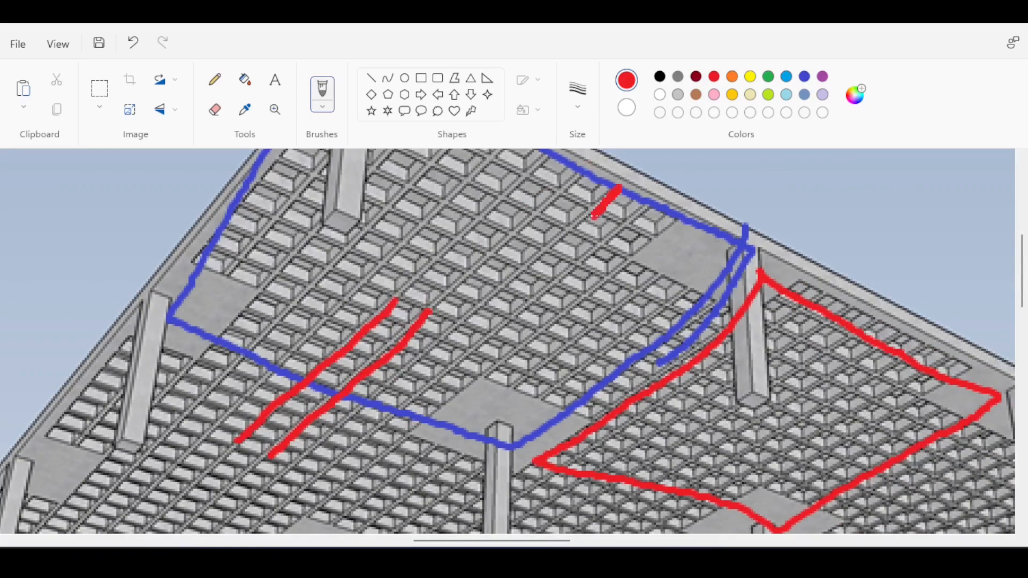
pyautogui.moveTo(553, 256); pyautogui.dragTo(405, 402)
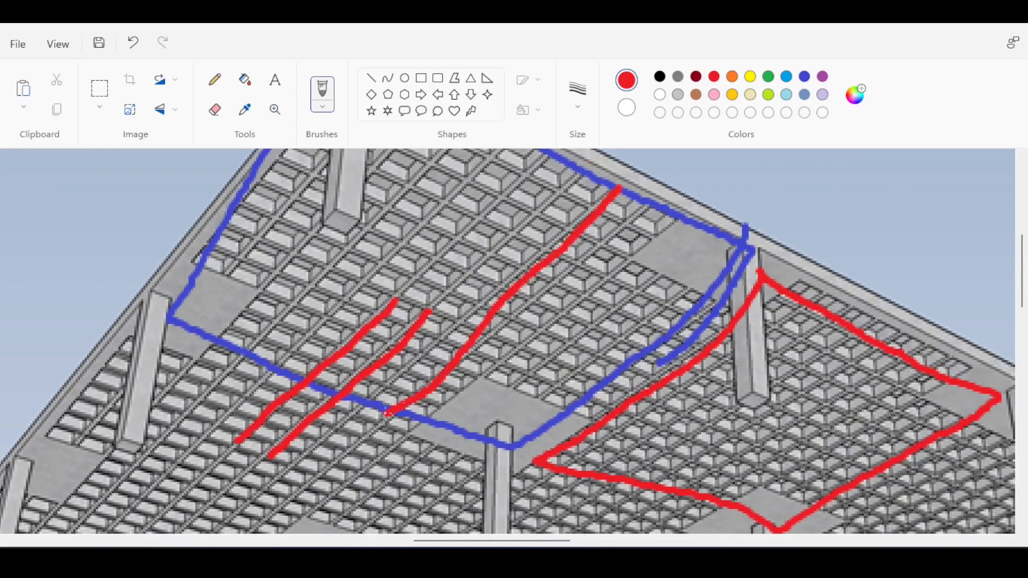
pyautogui.hotkey('ctrl', 'z')
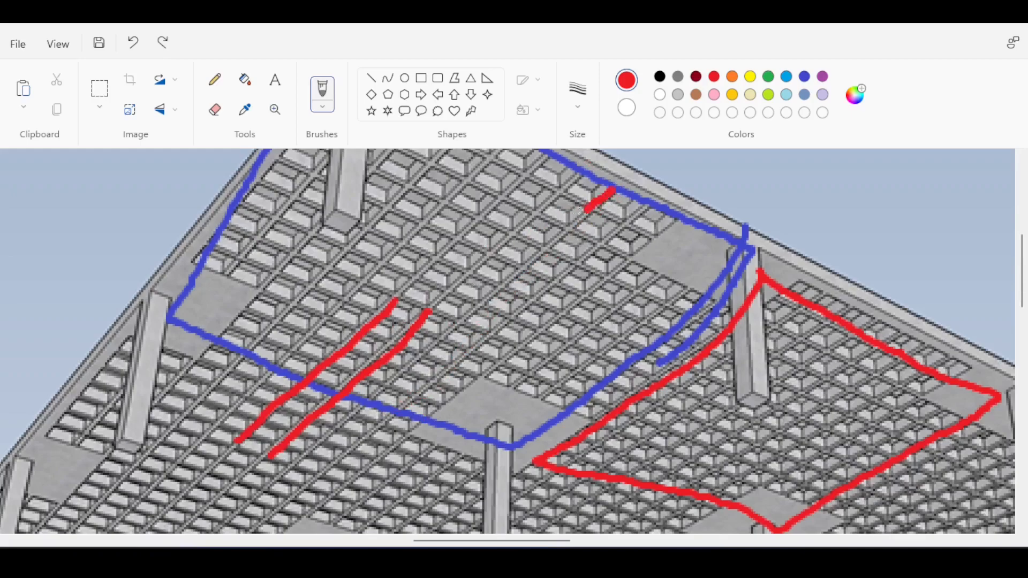
pyautogui.moveTo(586, 209); pyautogui.dragTo(392, 377)
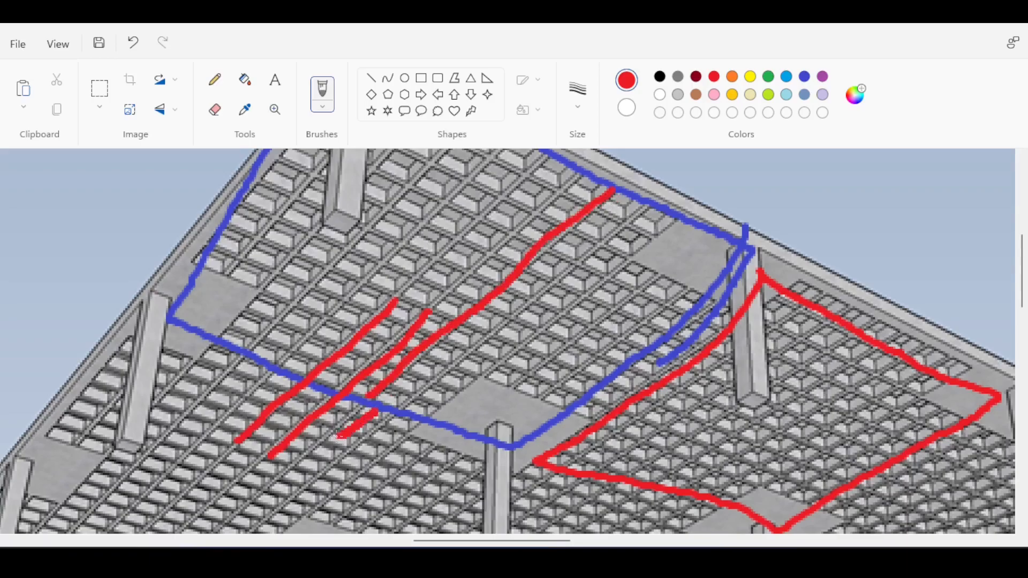
pyautogui.hotkey('ctrl', 'z')
pyautogui.hotkey('ctrl', 'z')
pyautogui.keyDown('ctrl'); pyautogui.scroll(-1, 389, 348); pyautogui.keyUp('ctrl')
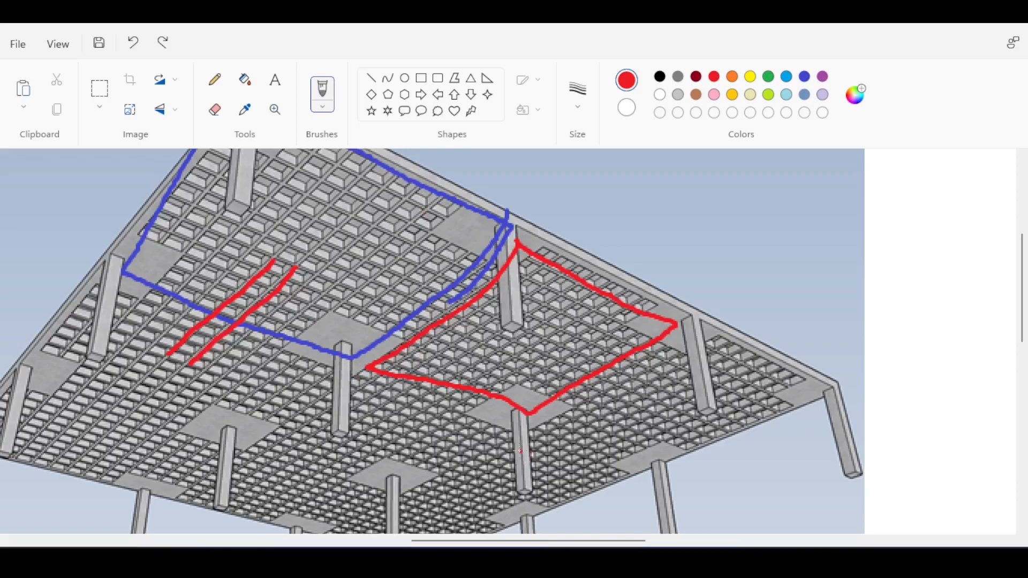
# Switch back to the browser and look through the ribbed slab construction photos.
pyautogui.hotkey('alt', 'Tab')
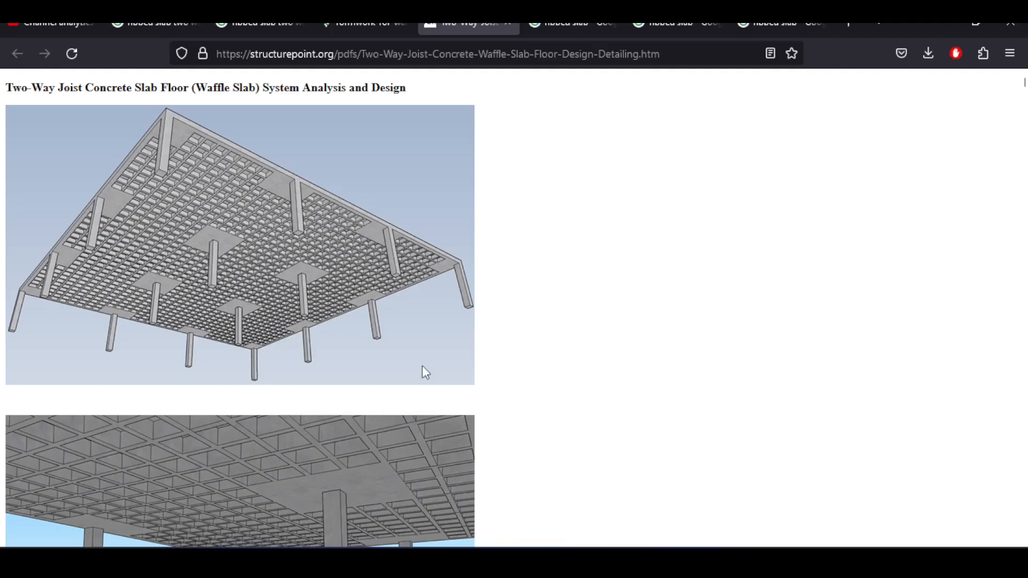
pyautogui.click(570, 24)
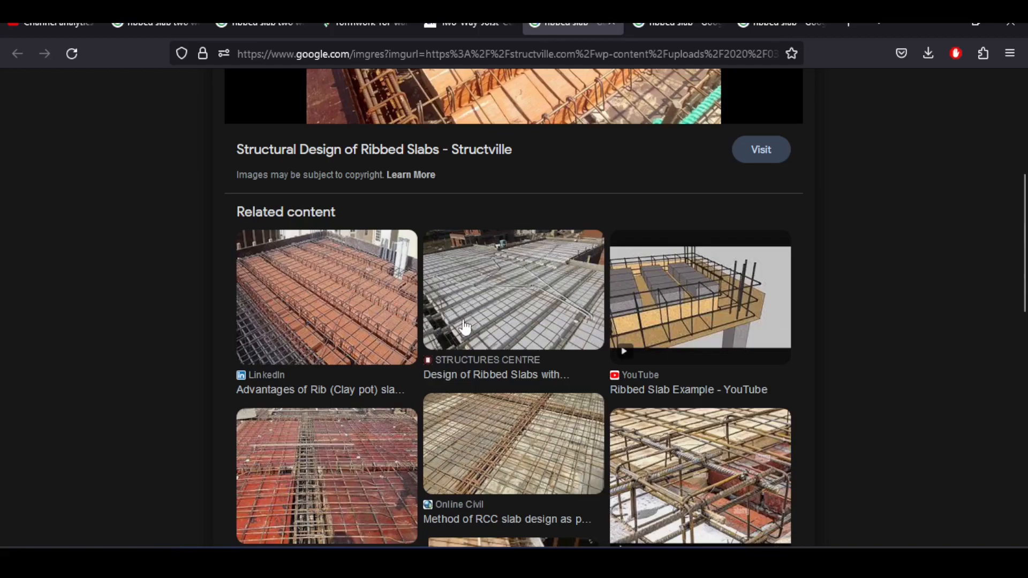
pyautogui.scroll(4, 505, 193)
pyautogui.hotkey('ctrl', 'Tab')
pyautogui.hotkey('ctrl', 'Tab')
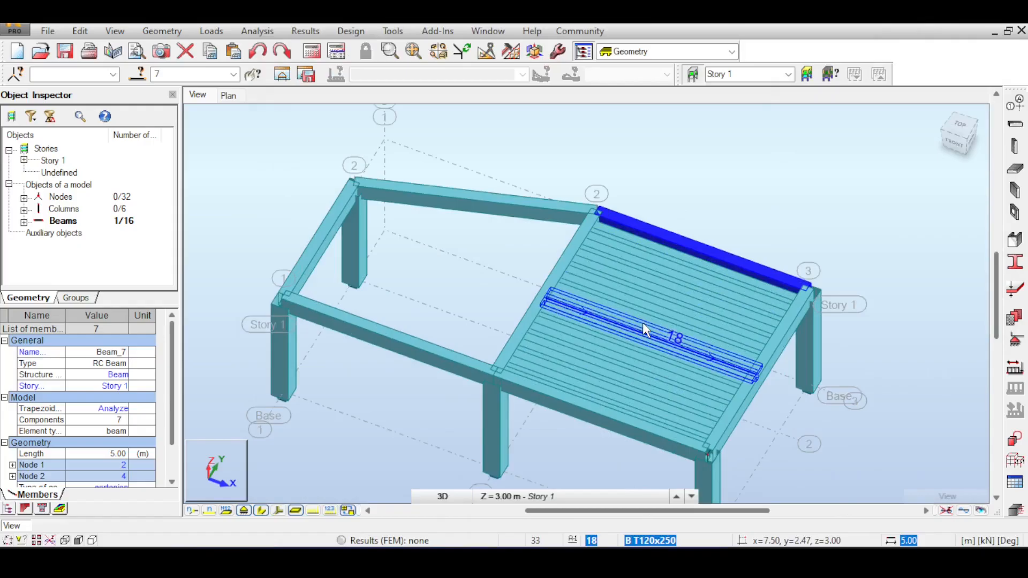
# Switch to Robot Structural Analysis and examine the ribs and the empty bay beside them.
pyautogui.click(630, 329)
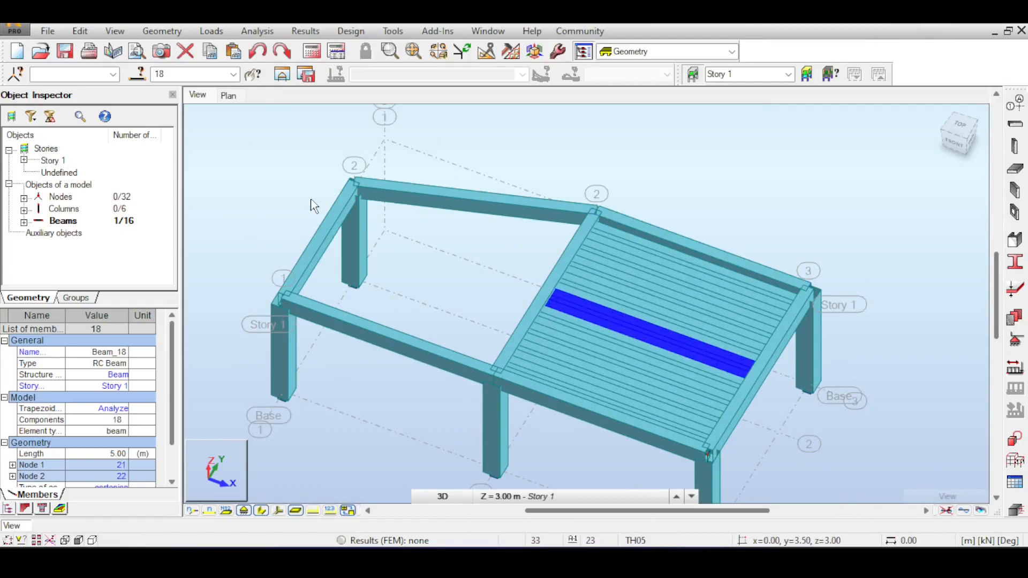
pyautogui.click(674, 129)
pyautogui.scroll(2, 524, 356)
pyautogui.moveTo(324, 290); pyautogui.dragTo(452, 239, button='middle')
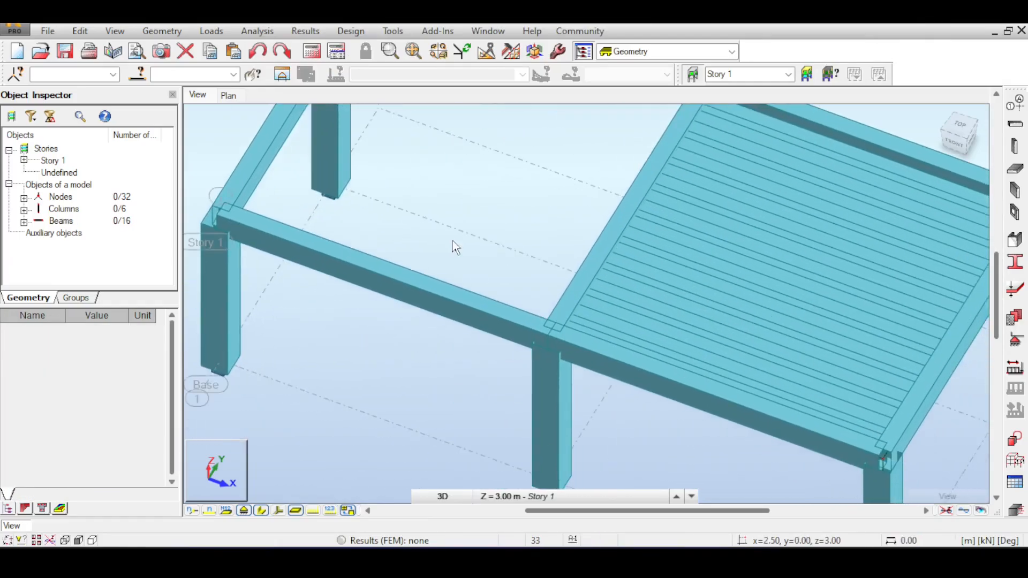
pyautogui.click(593, 318)
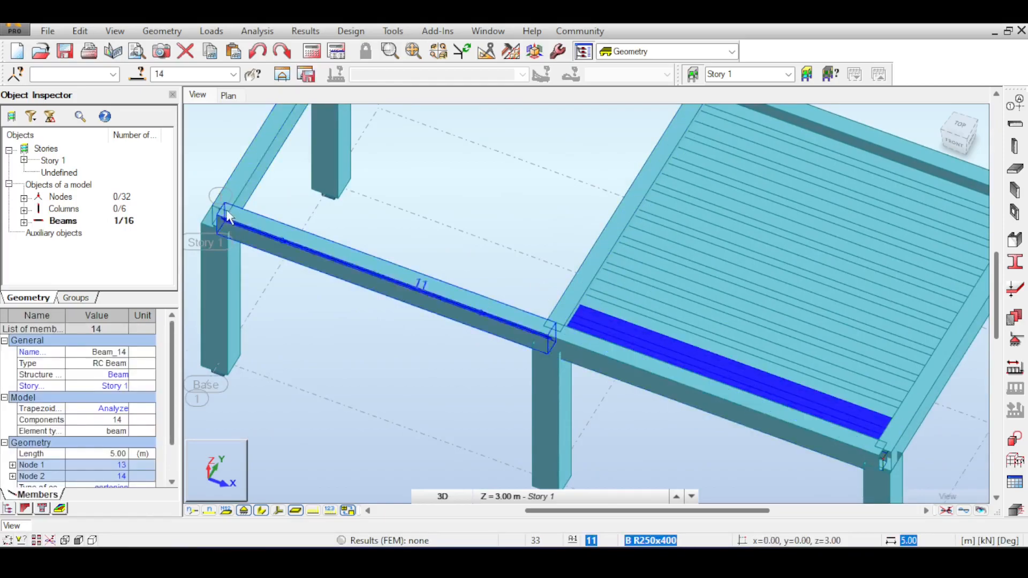
pyautogui.click(371, 223)
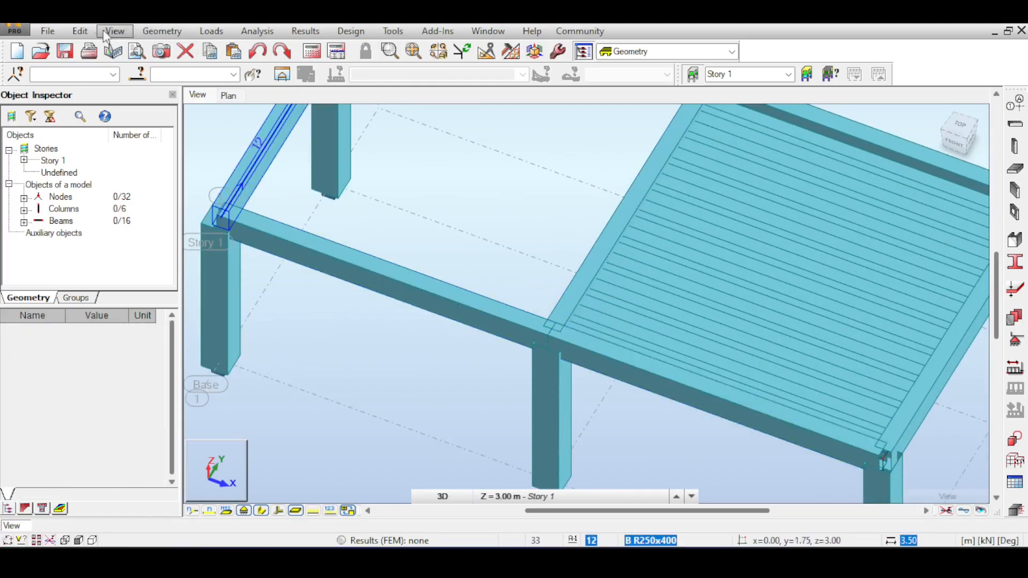
# Extend the three front ribs, members 14 to 16, across the empty bay, using end beam 12 as the boundary edge.
pyautogui.click(80, 30)
pyautogui.click(167, 345)
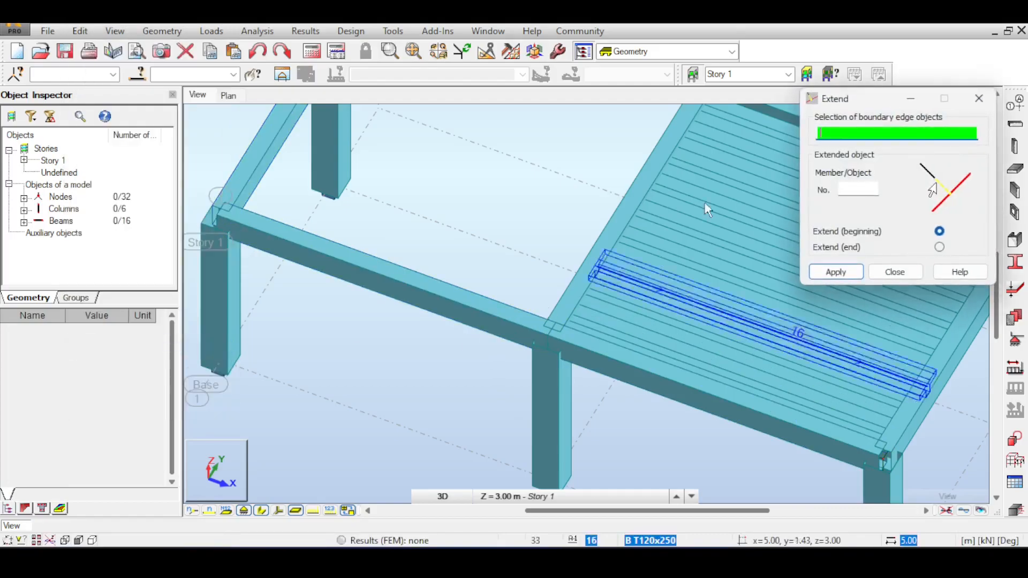
pyautogui.moveTo(567, 203); pyautogui.dragTo(655, 275, button='middle')
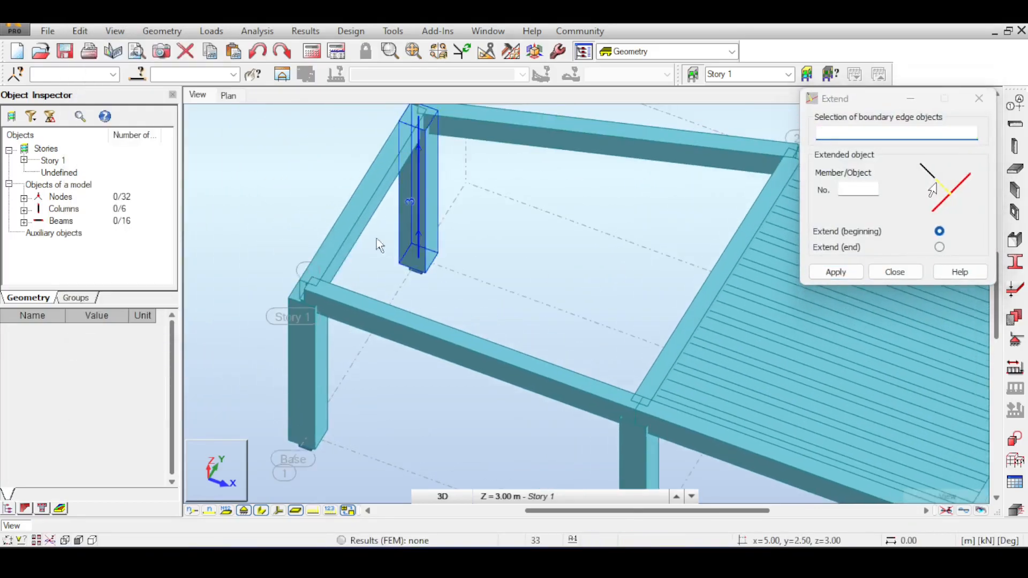
pyautogui.click(349, 207)
pyautogui.click(844, 188)
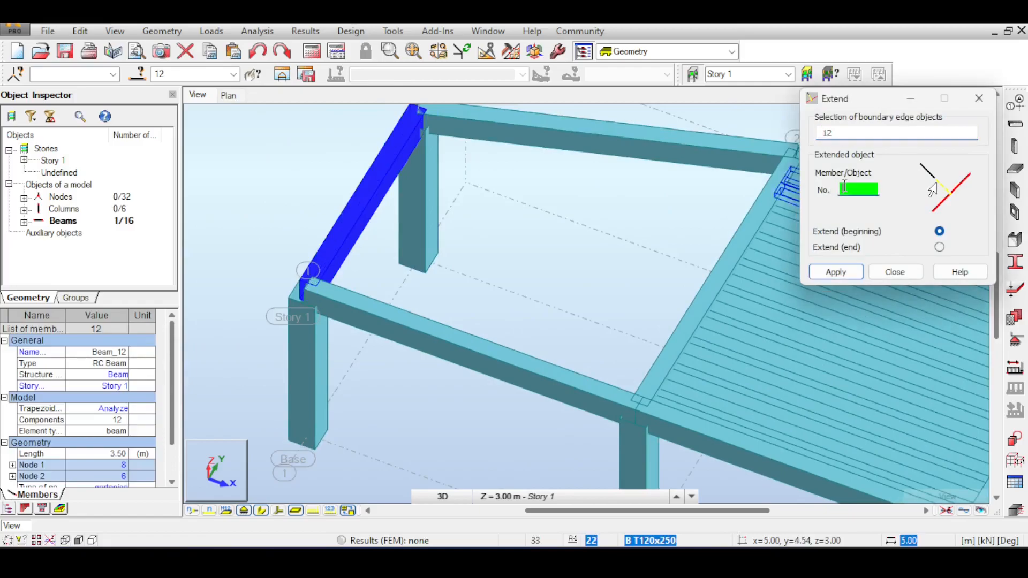
pyautogui.click(682, 401)
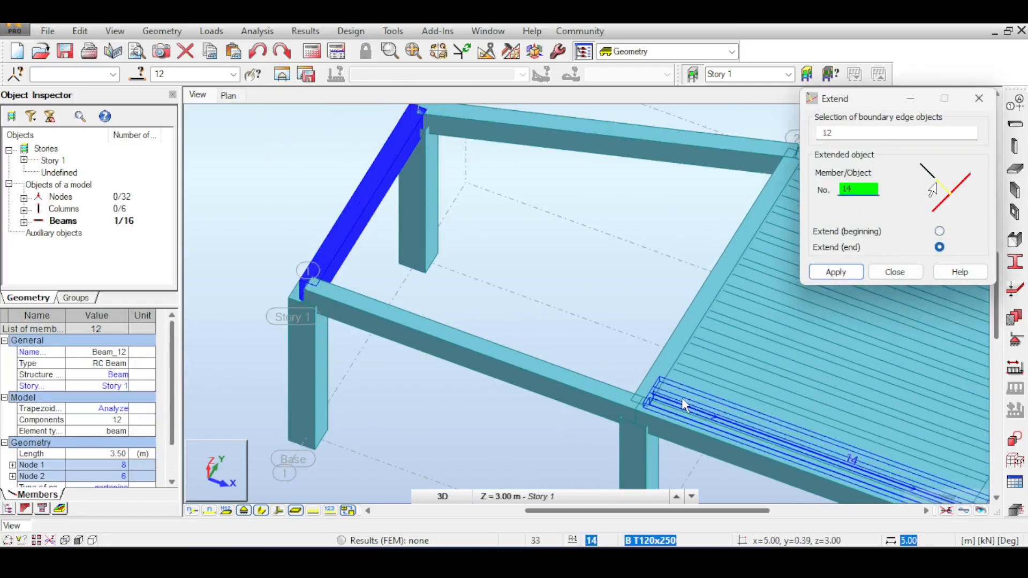
pyautogui.click(682, 399)
pyautogui.click(689, 378)
pyautogui.click(703, 354)
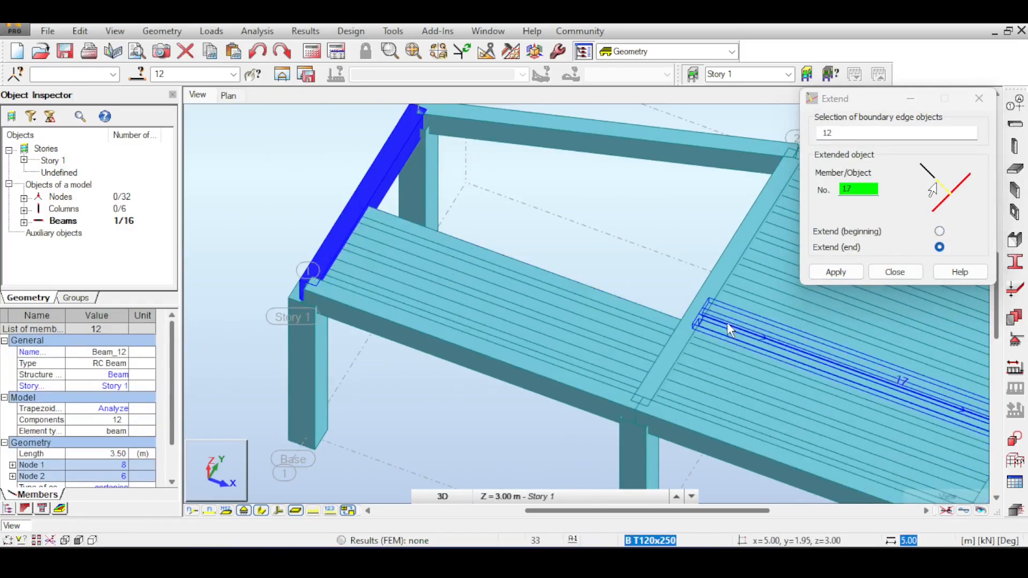
# Extend the remaining ribs, members 17 to 22, to the same boundary beam and finish the Extend command.
pyautogui.click(731, 327)
pyautogui.click(751, 291)
pyautogui.click(766, 277)
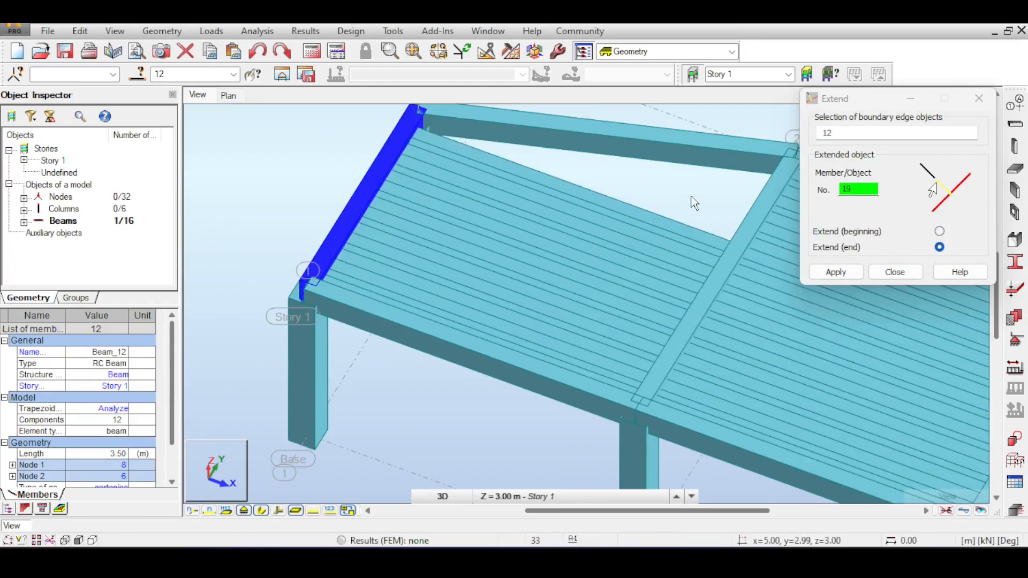
pyautogui.moveTo(694, 203); pyautogui.dragTo(509, 229, button='middle')
pyautogui.click(605, 255)
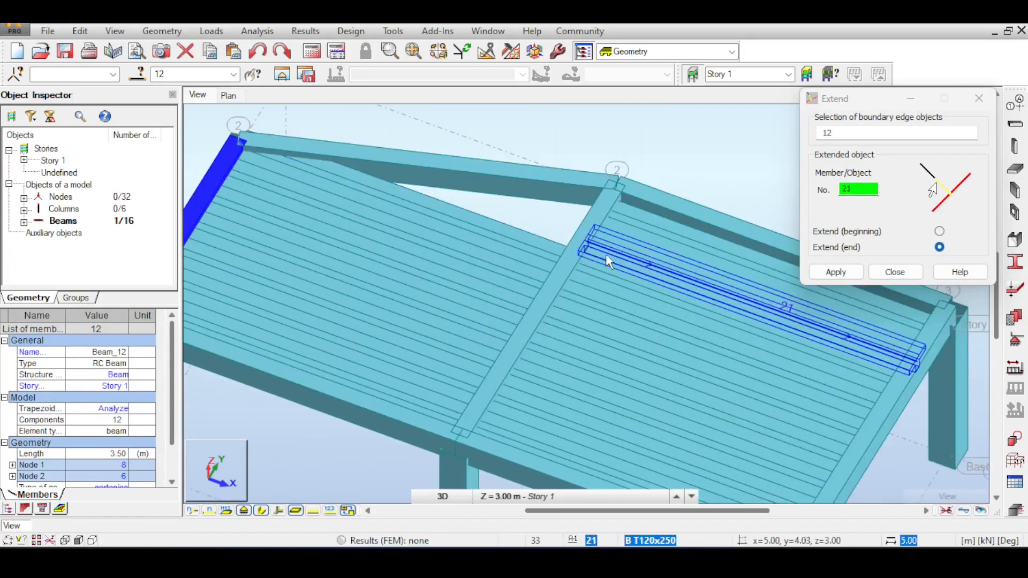
pyautogui.click(621, 233)
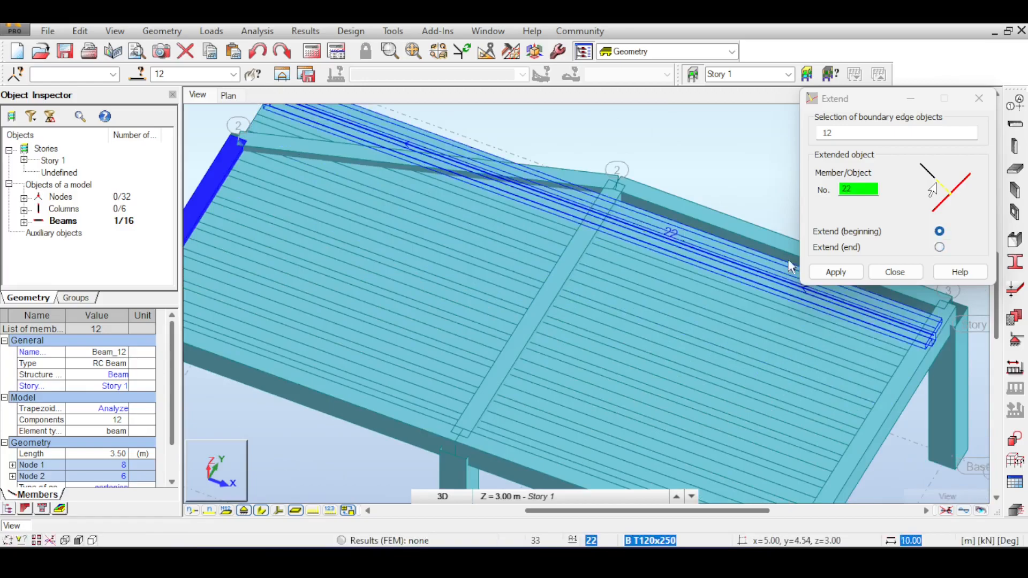
pyautogui.click(894, 272)
pyautogui.moveTo(628, 159); pyautogui.dragTo(745, 224, button='middle')
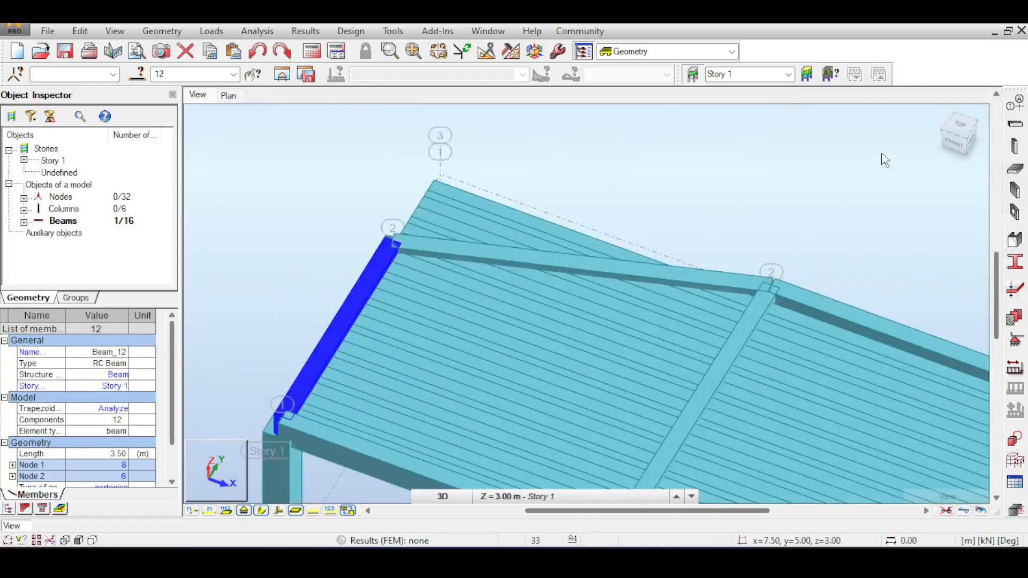
# Examine from above where the rib ends meet the end beam and the skewed edge beam at the grid 2 corner.
pyautogui.scroll(-3, 876, 162)
pyautogui.moveTo(851, 174); pyautogui.dragTo(808, 180, button='middle')
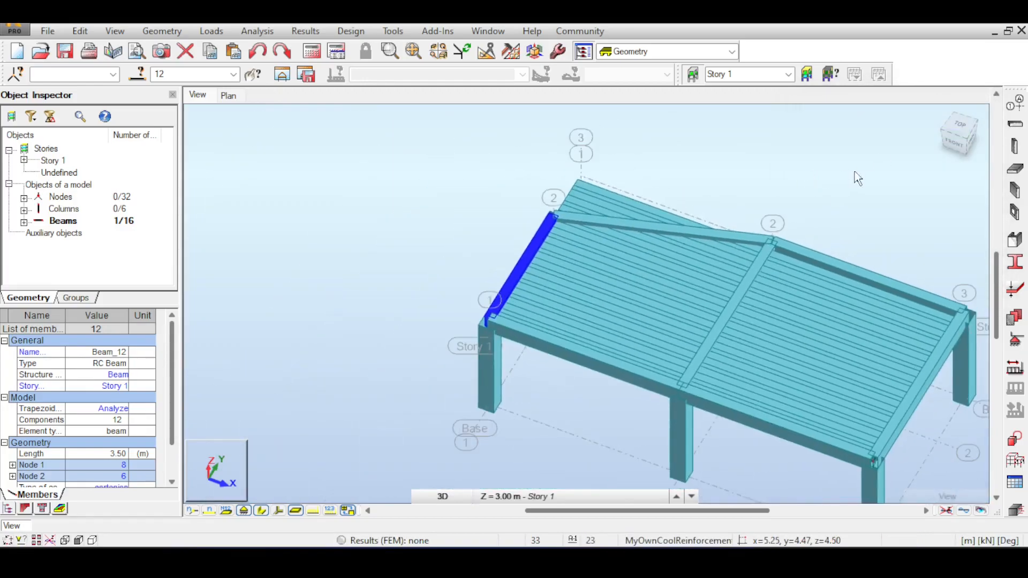
pyautogui.click(954, 149)
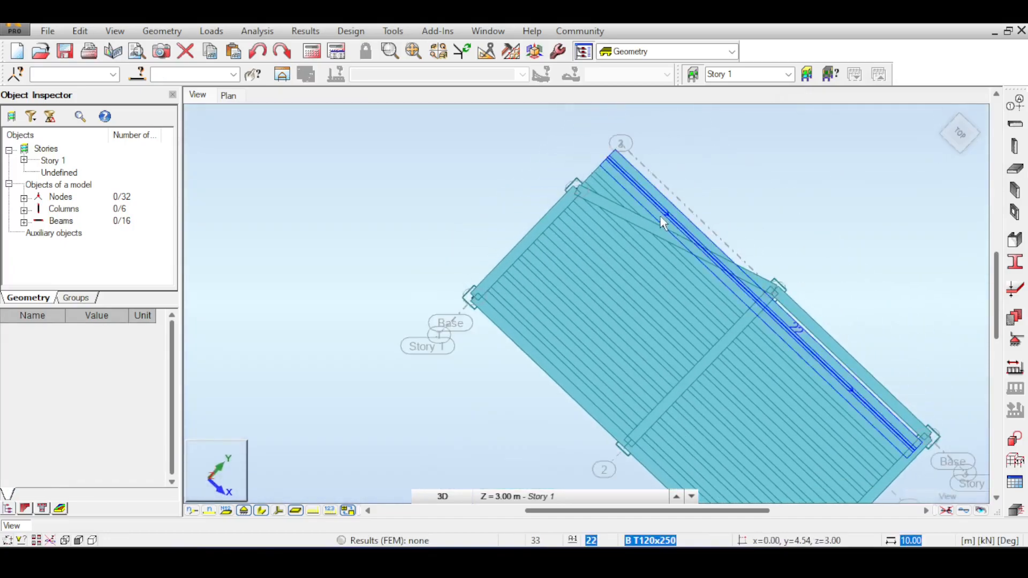
pyautogui.scroll(3, 665, 222)
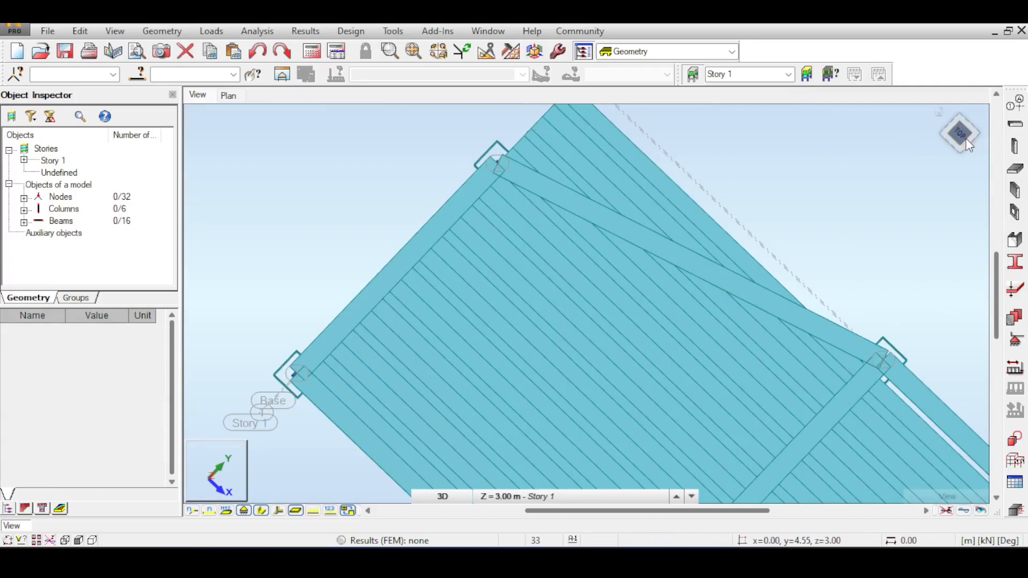
pyautogui.moveTo(961, 135); pyautogui.dragTo(957, 126)
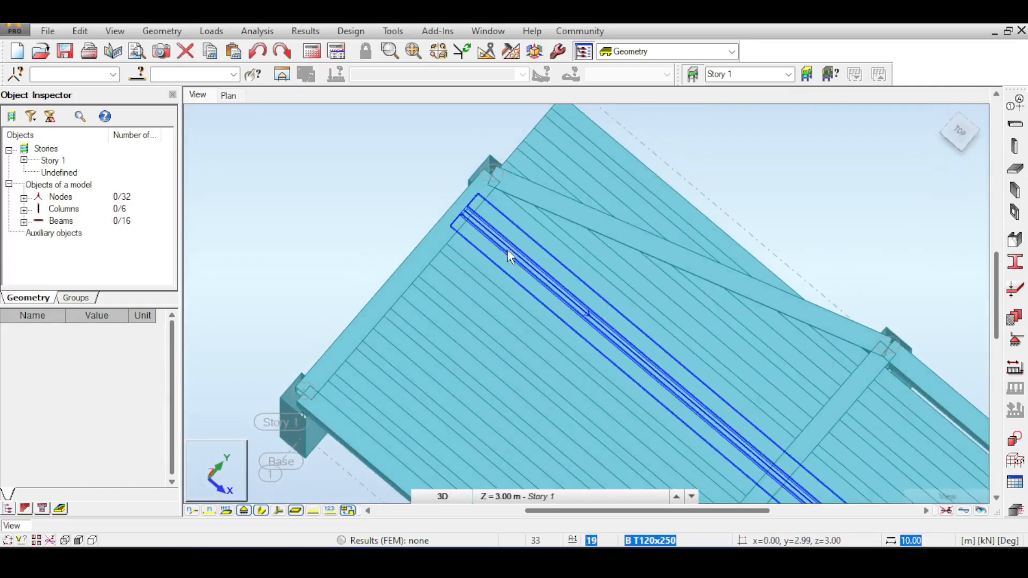
pyautogui.scroll(3, 502, 197)
pyautogui.scroll(3, 502, 196)
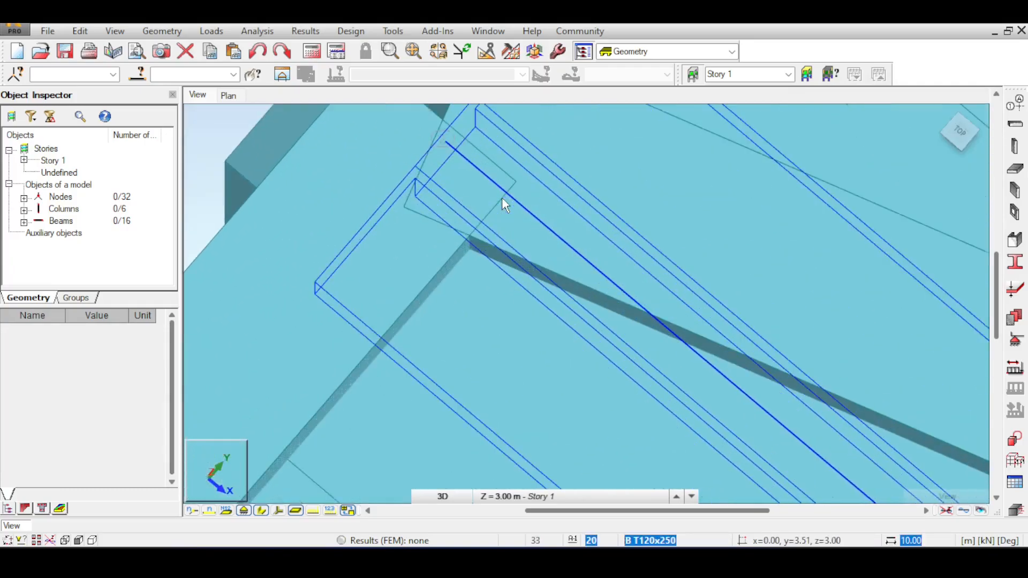
pyautogui.scroll(-3, 518, 257)
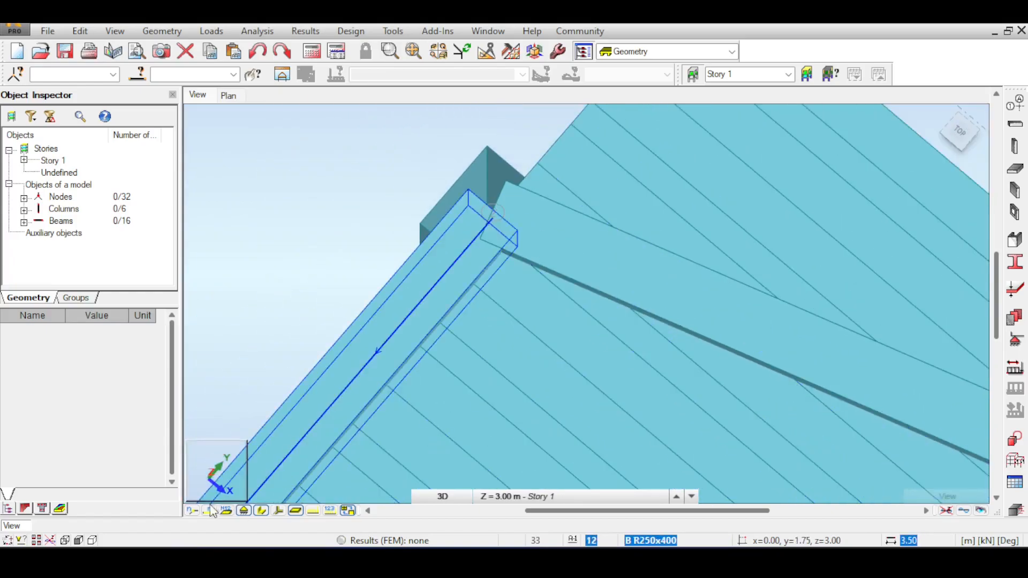
# Display the node numbers to check the joint of rib 20 and the end beam, and hide them again.
pyautogui.click(193, 510)
pyautogui.scroll(5, 490, 220)
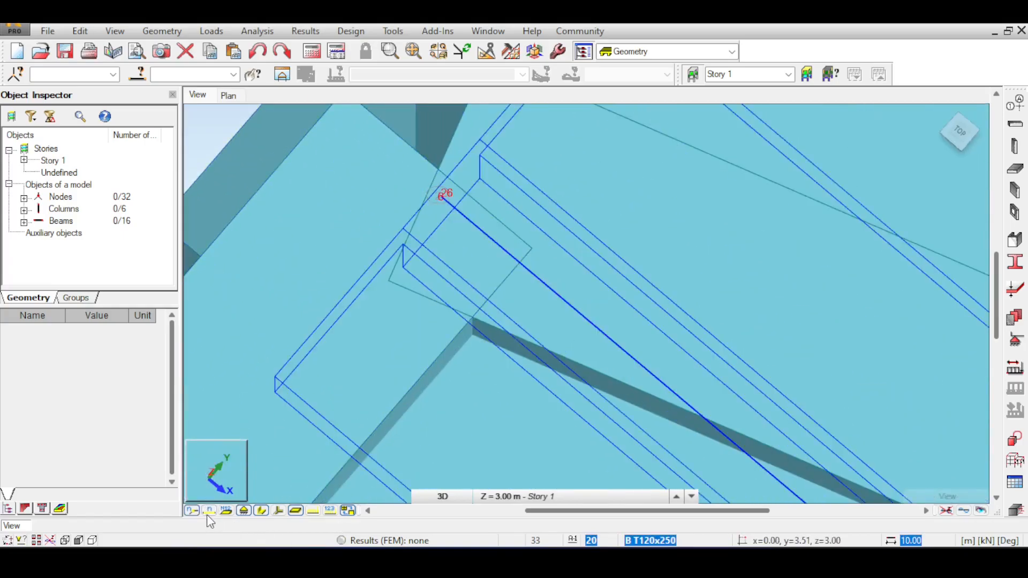
pyautogui.click(191, 510)
pyautogui.scroll(-6, 448, 432)
pyautogui.moveTo(547, 419); pyautogui.dragTo(552, 325, button='middle')
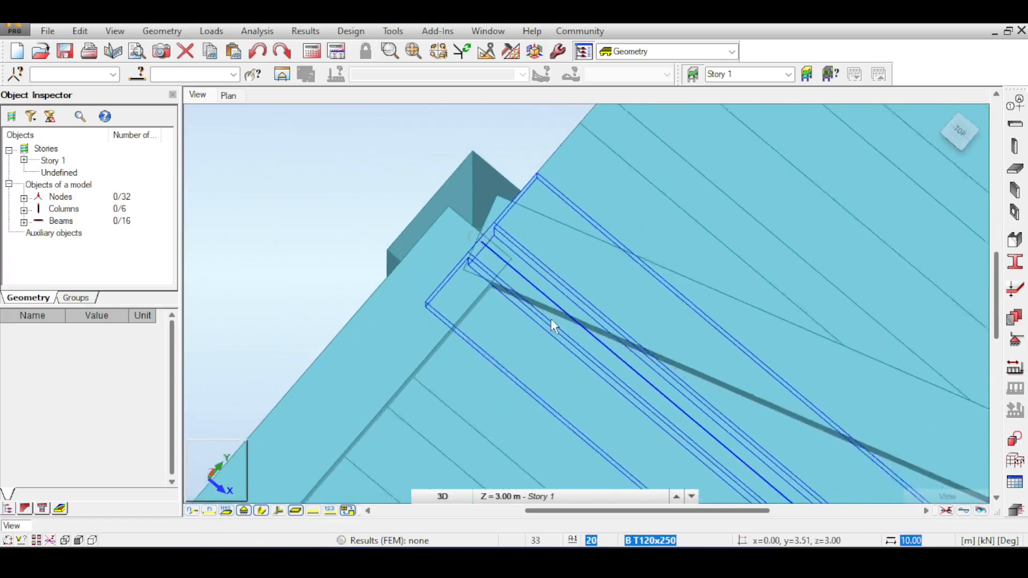
pyautogui.scroll(-4, 616, 360)
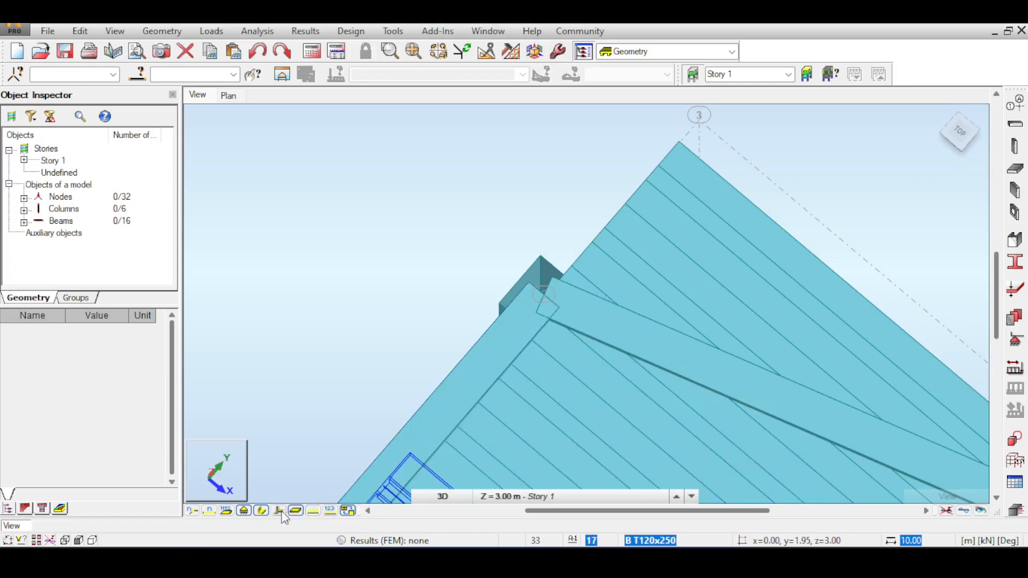
# Turn off the section shapes and inspect the rib axes that overshoot the skewed edge beam near the corner.
pyautogui.click(262, 511)
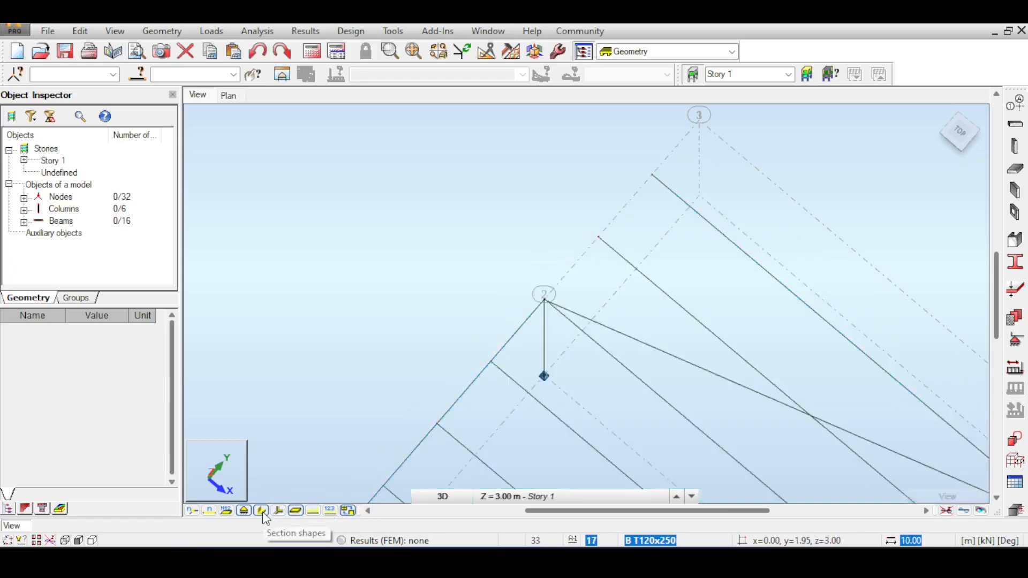
pyautogui.scroll(4, 516, 305)
pyautogui.scroll(8, 522, 292)
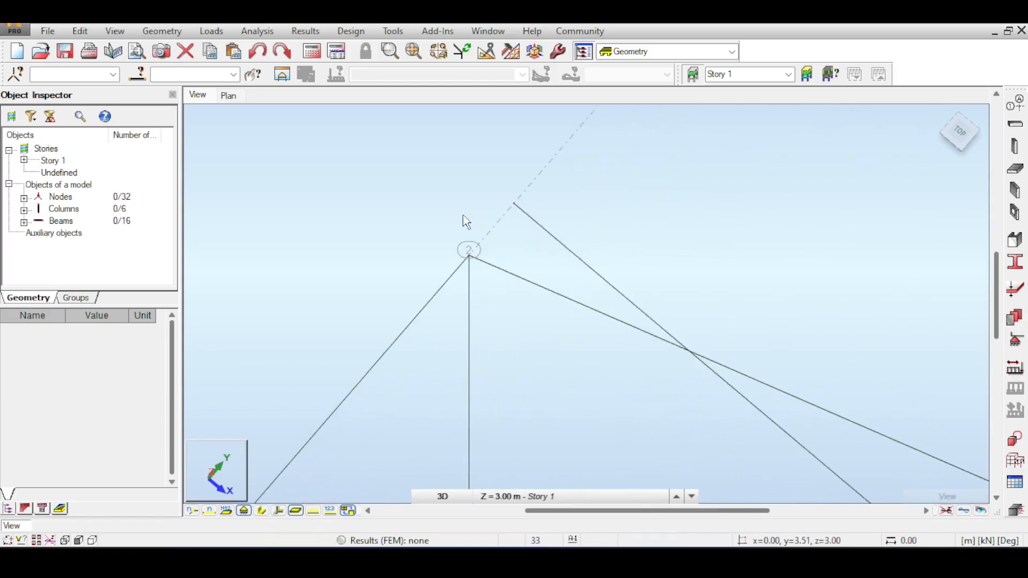
pyautogui.scroll(-8, 464, 253)
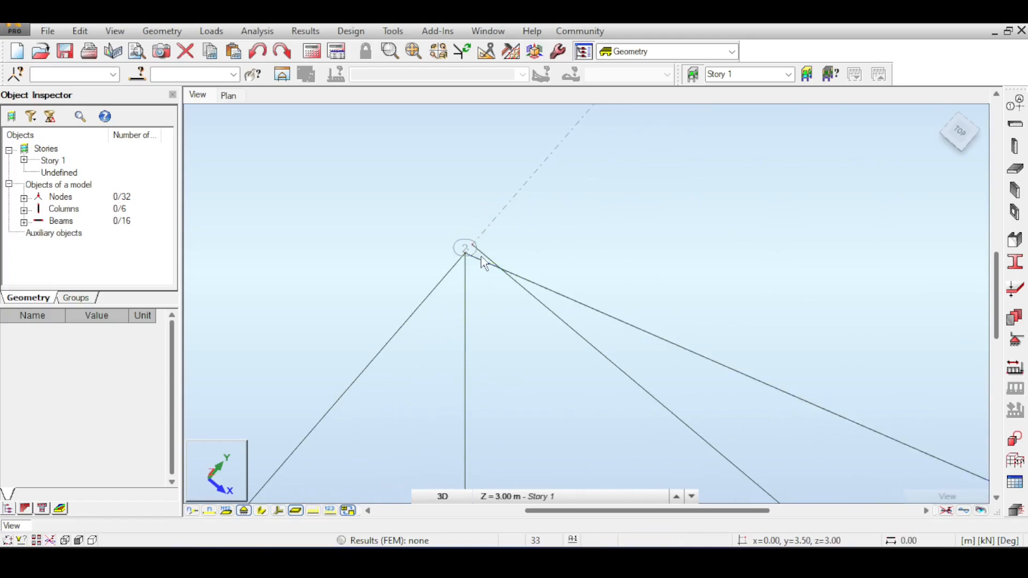
pyautogui.scroll(-3, 553, 280)
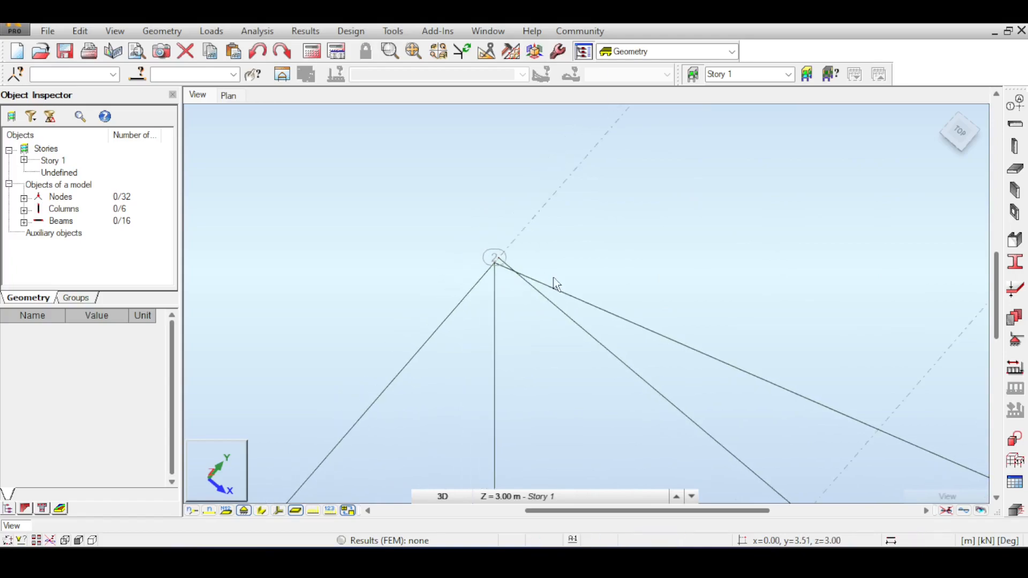
pyautogui.moveTo(608, 302); pyautogui.dragTo(532, 255, button='middle')
pyautogui.scroll(-5, 523, 268)
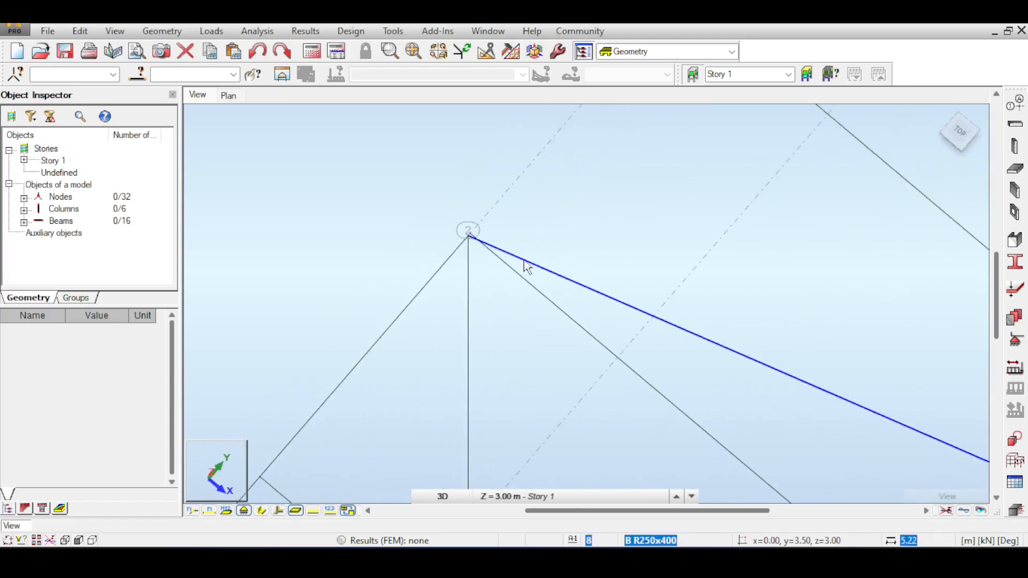
pyautogui.scroll(-3, 530, 292)
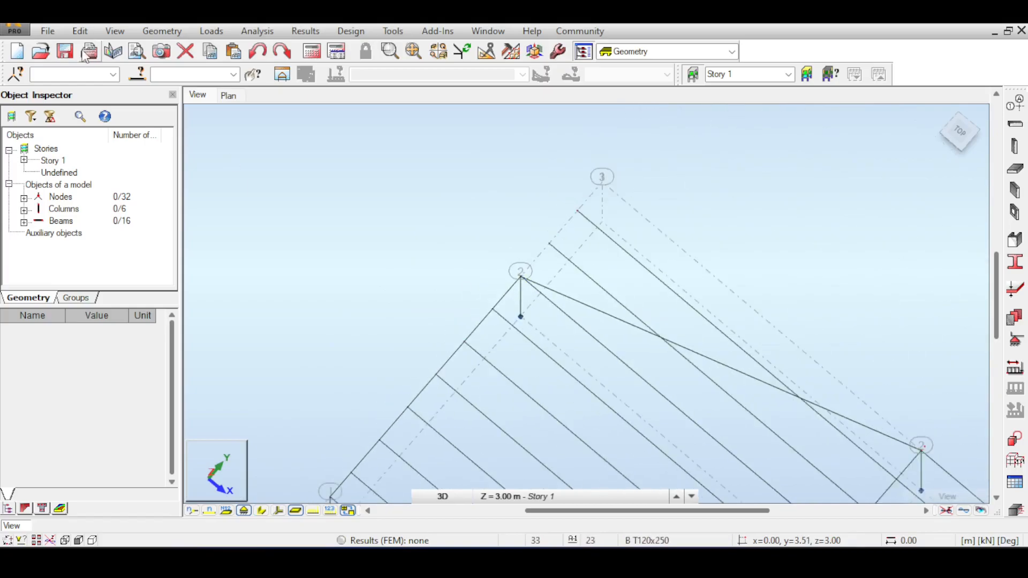
# Trim the overshooting ends of ribs 20, 21 and 22 with skewed beam 8 as the cutting object, and finish the Trim command.
pyautogui.click(79, 31)
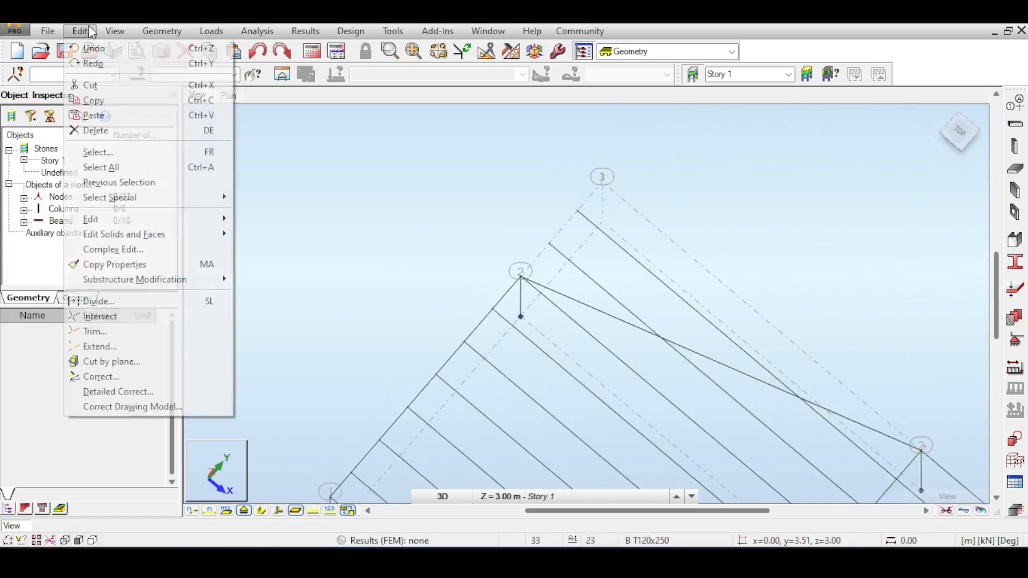
pyautogui.click(159, 331)
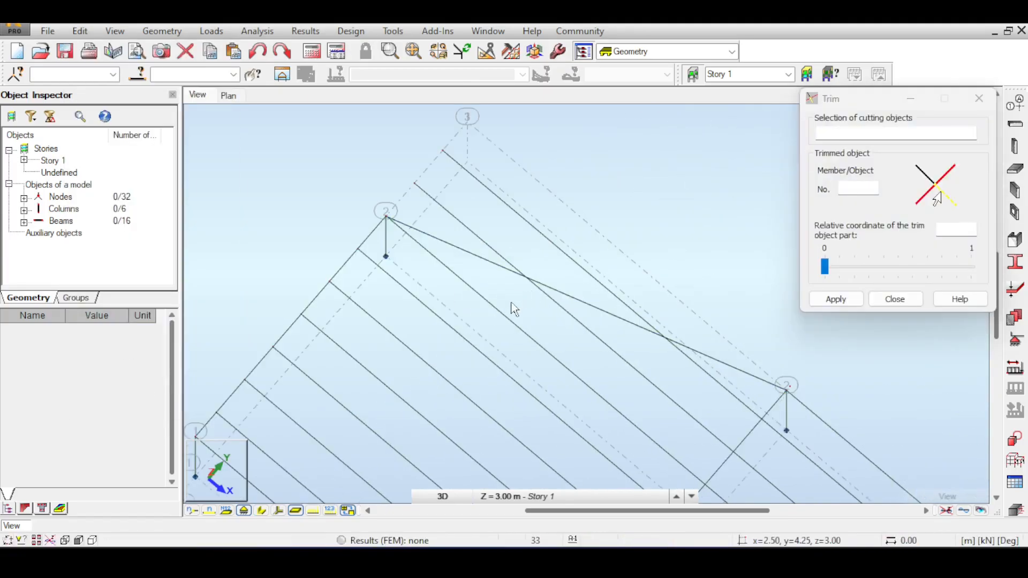
pyautogui.click(606, 310)
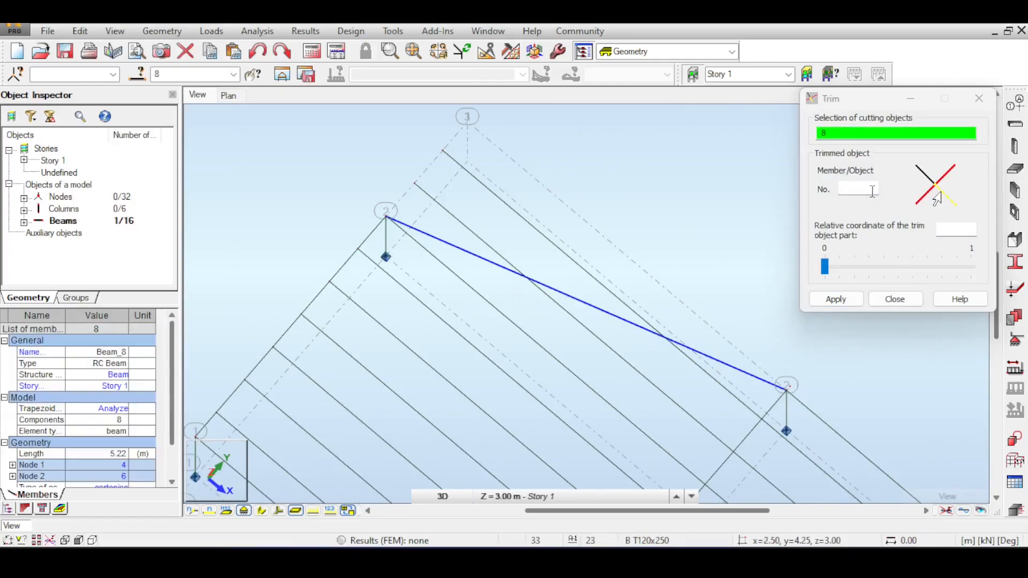
pyautogui.click(484, 188)
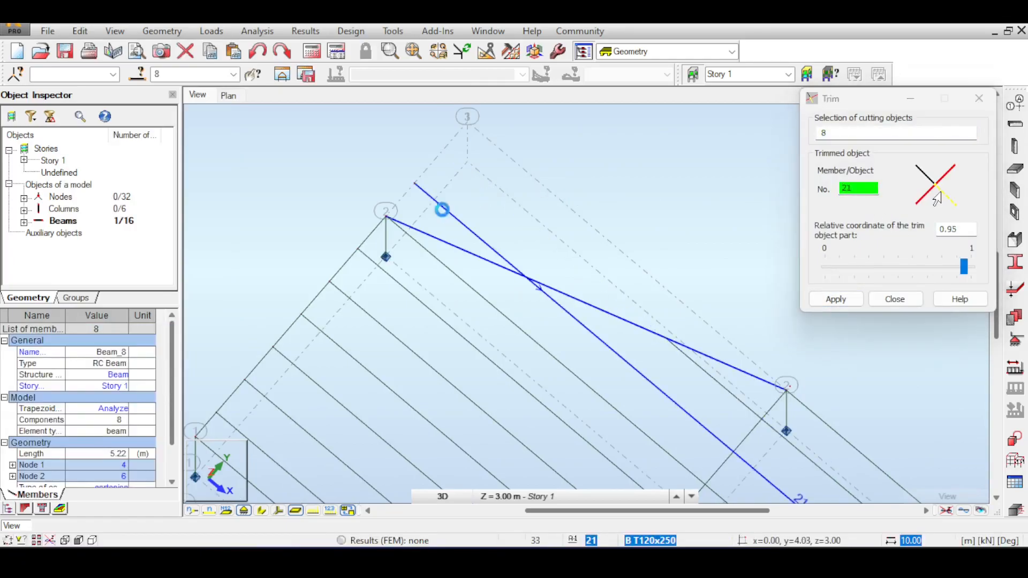
pyautogui.scroll(12, 380, 213)
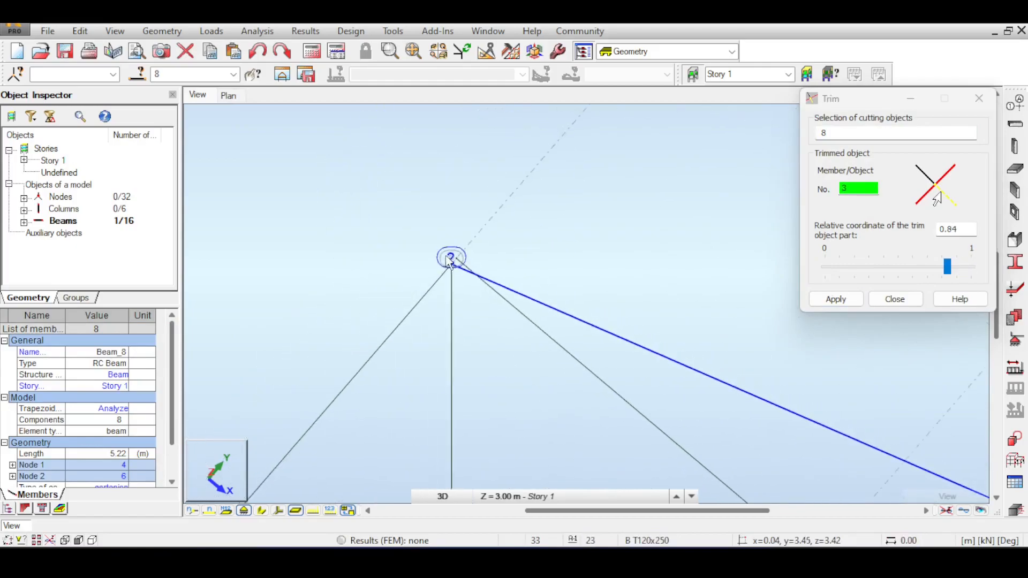
pyautogui.moveTo(466, 149); pyautogui.dragTo(435, 381, button='middle')
pyautogui.click(447, 308)
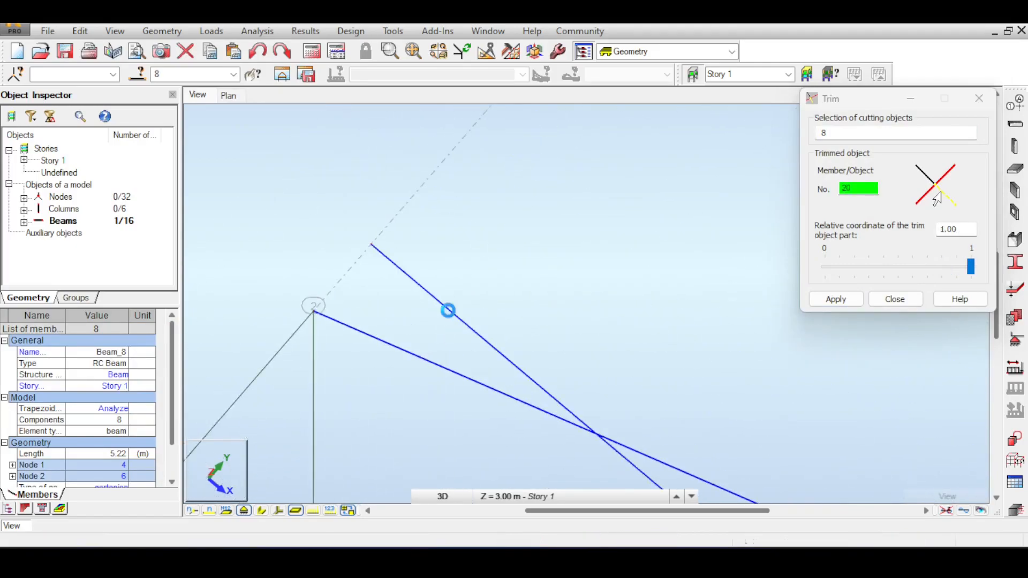
pyautogui.click(902, 296)
pyautogui.click(904, 299)
# Check the trimmed rib ends along the skewed beam and the joint at the middle column.
pyautogui.scroll(-5, 834, 362)
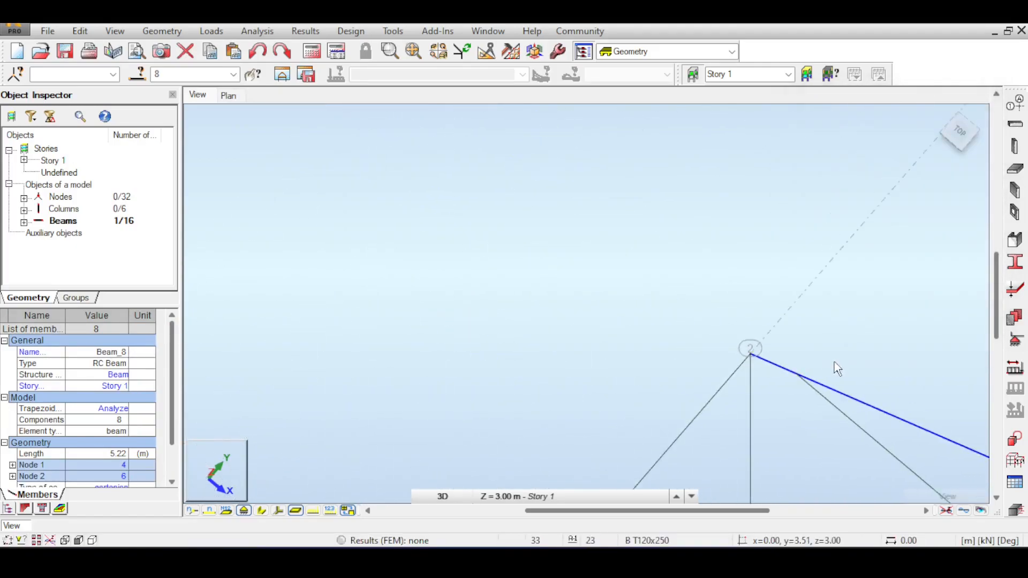
pyautogui.scroll(-2, 830, 355)
pyautogui.moveTo(847, 273); pyautogui.dragTo(607, 188, button='middle')
pyautogui.scroll(-3, 643, 322)
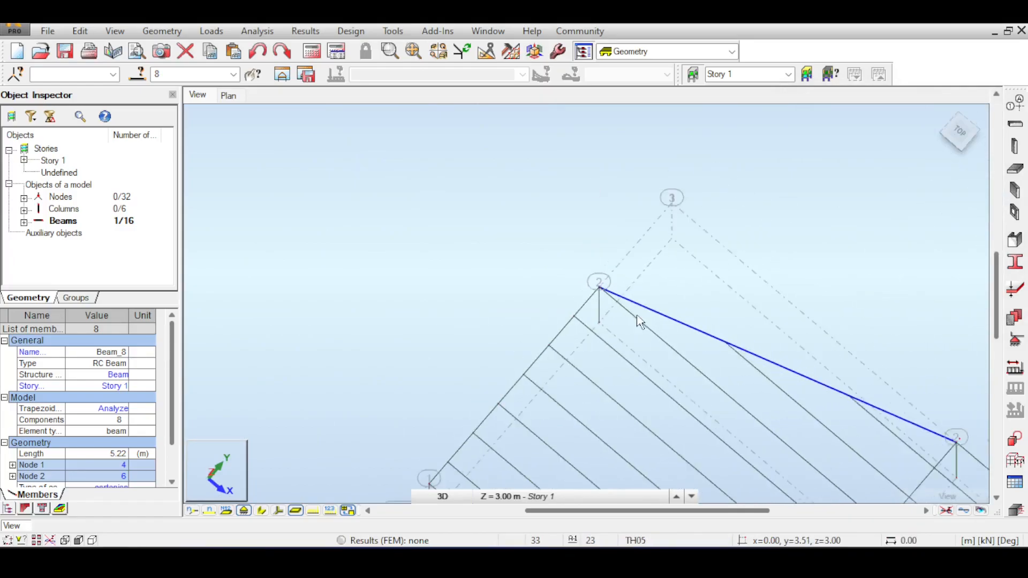
pyautogui.moveTo(753, 300); pyautogui.dragTo(652, 172, button='middle')
pyautogui.scroll(5, 669, 219)
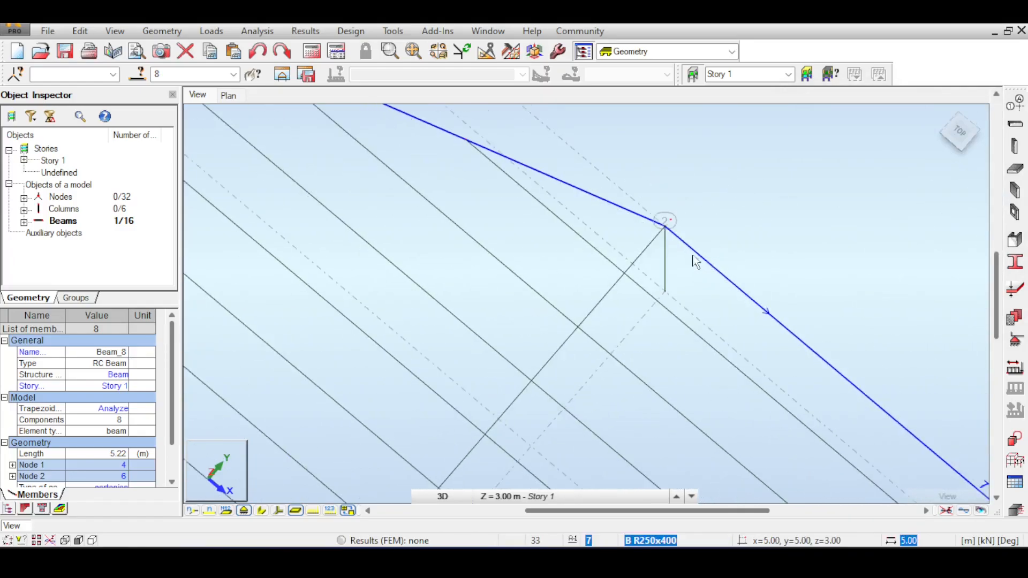
pyautogui.scroll(-3, 677, 213)
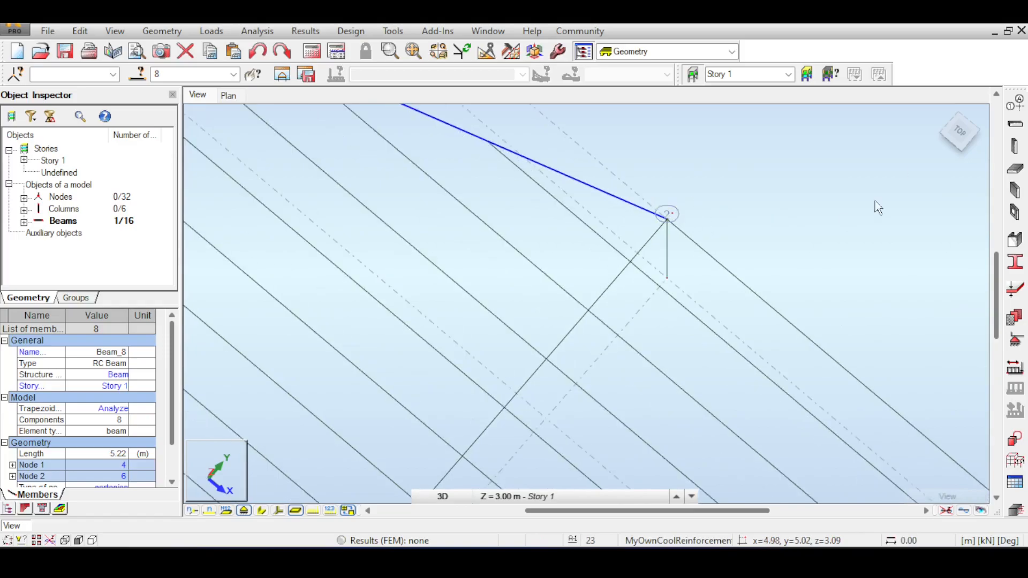
pyautogui.scroll(-6, 861, 203)
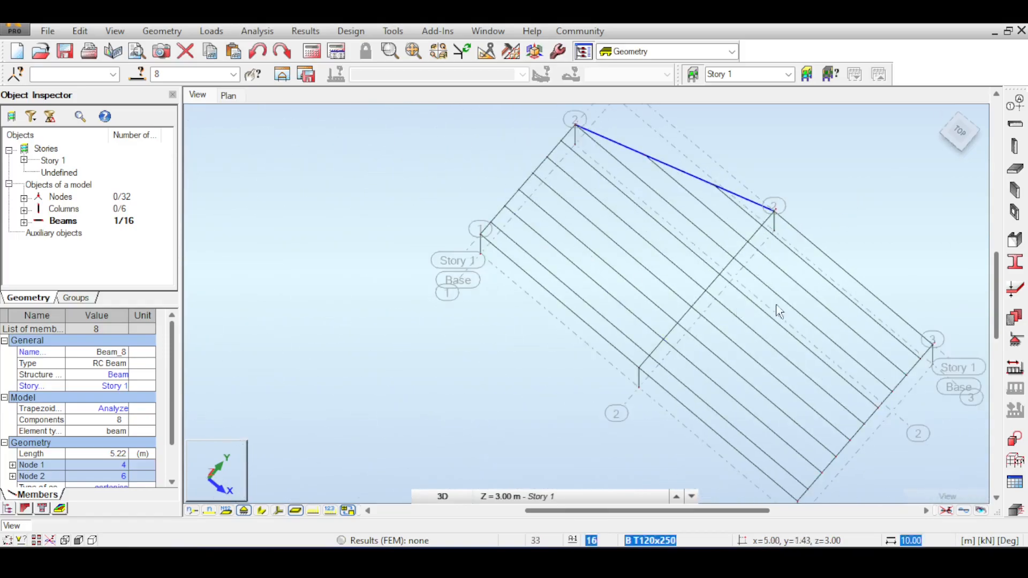
# Return to a 3D view with nothing selected and run the structural calculation, continuing with the isolated nodes and dismissing the messages.
pyautogui.click(940, 111)
pyautogui.rightClick(744, 195)
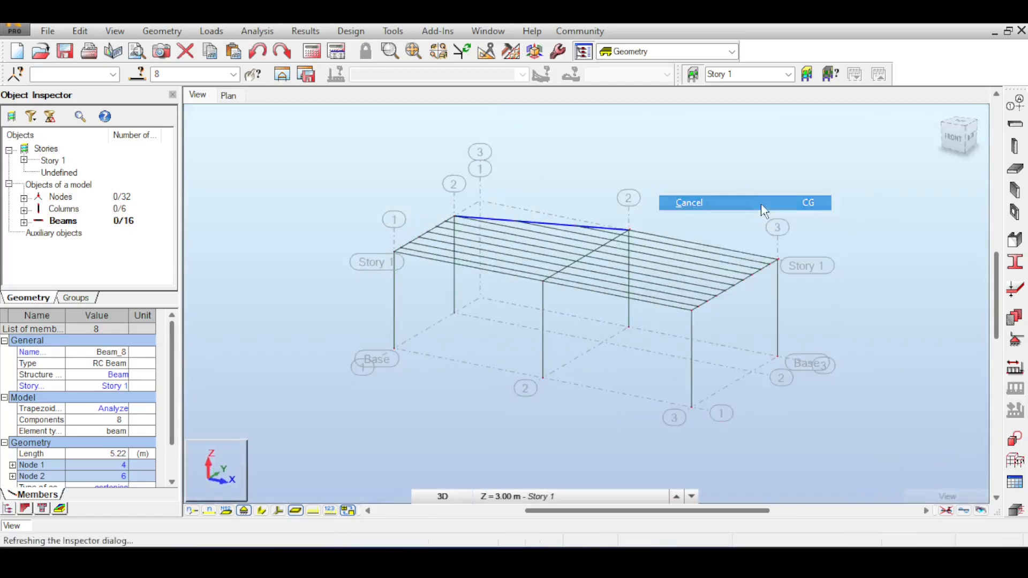
pyautogui.click(690, 202)
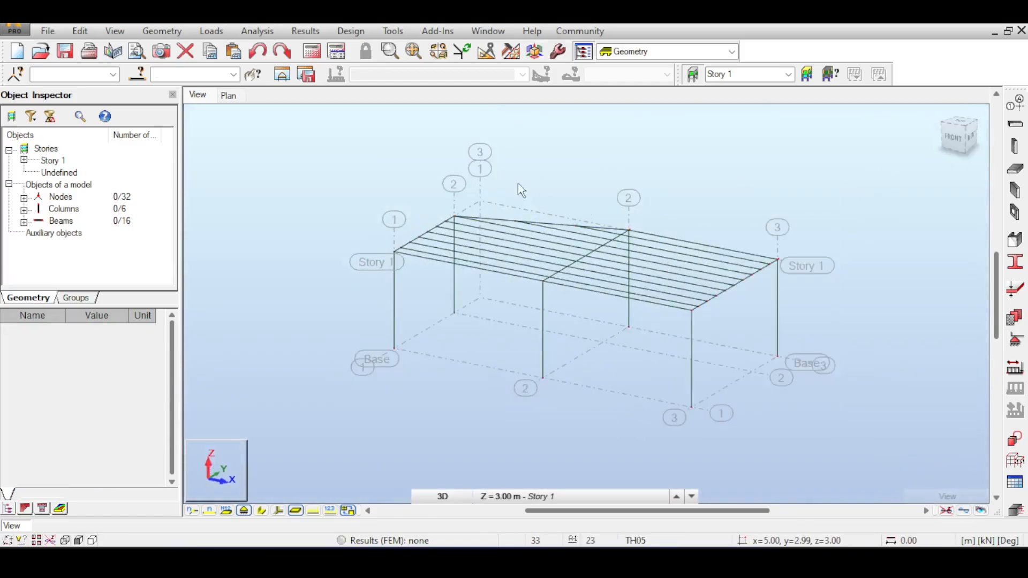
pyautogui.click(316, 52)
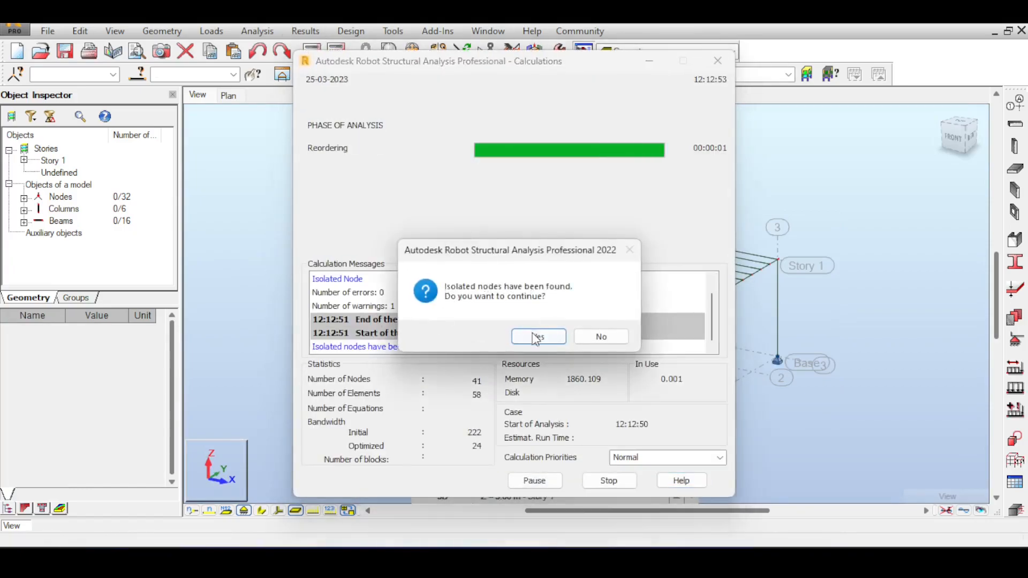
pyautogui.click(537, 336)
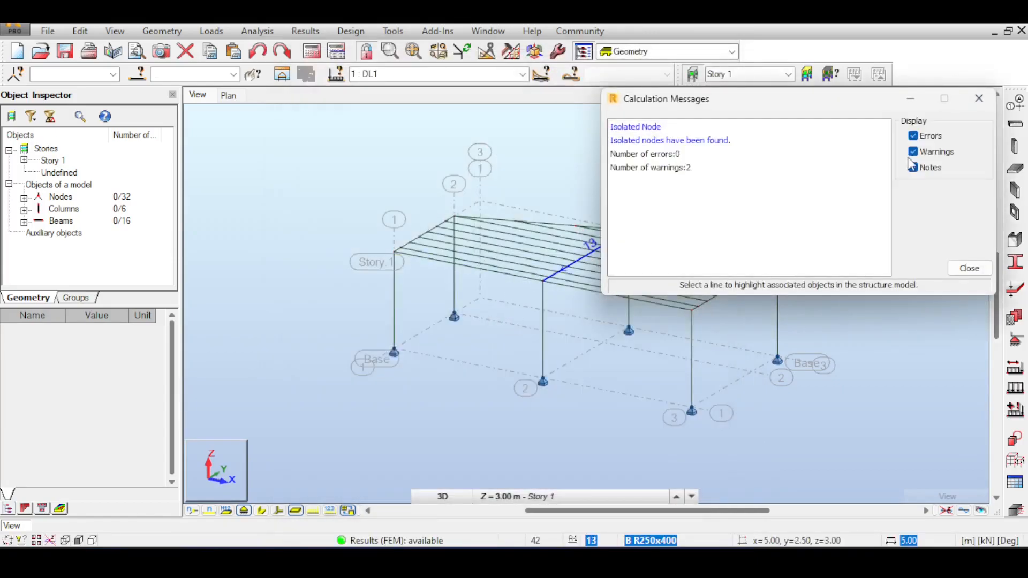
pyautogui.click(979, 96)
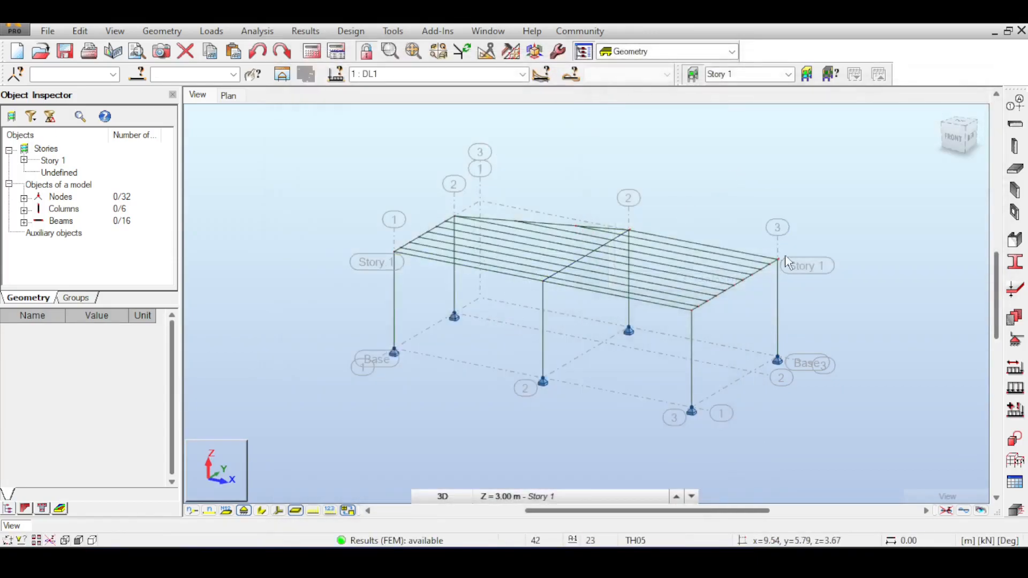
# Select all nodes and delete only the selected nodes without their adjoining members, accepting the change of result status.
pyautogui.scroll(3, 782, 266)
pyautogui.scroll(3, 775, 266)
pyautogui.scroll(-2, 408, 190)
pyautogui.scroll(4, 290, 165)
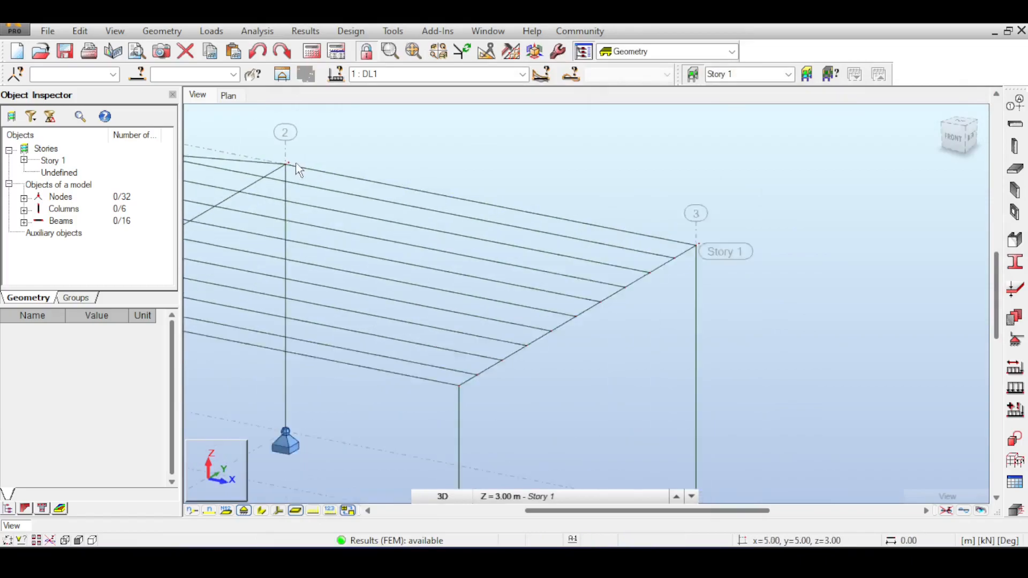
pyautogui.scroll(-5, 273, 168)
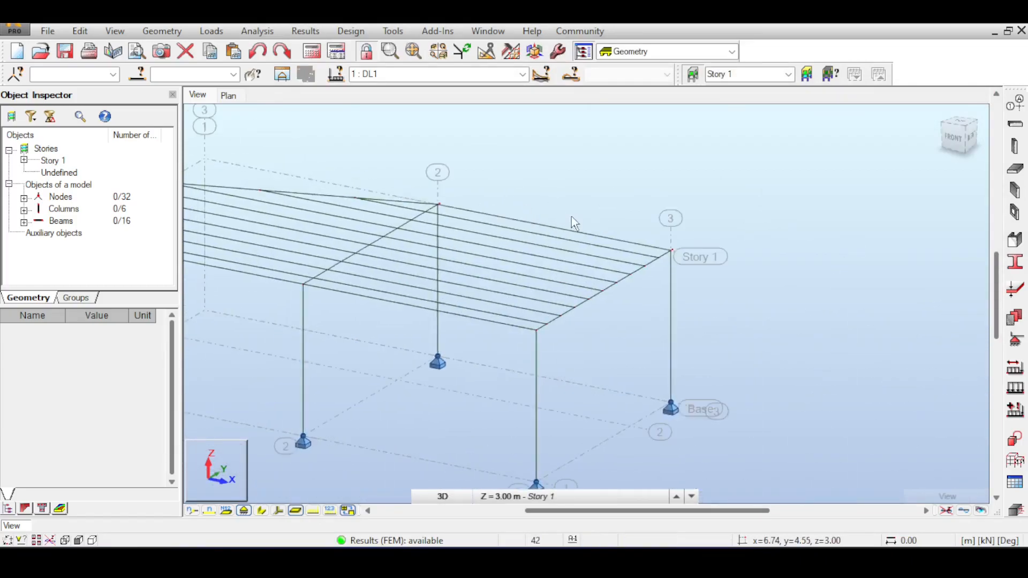
pyautogui.scroll(-2, 599, 183)
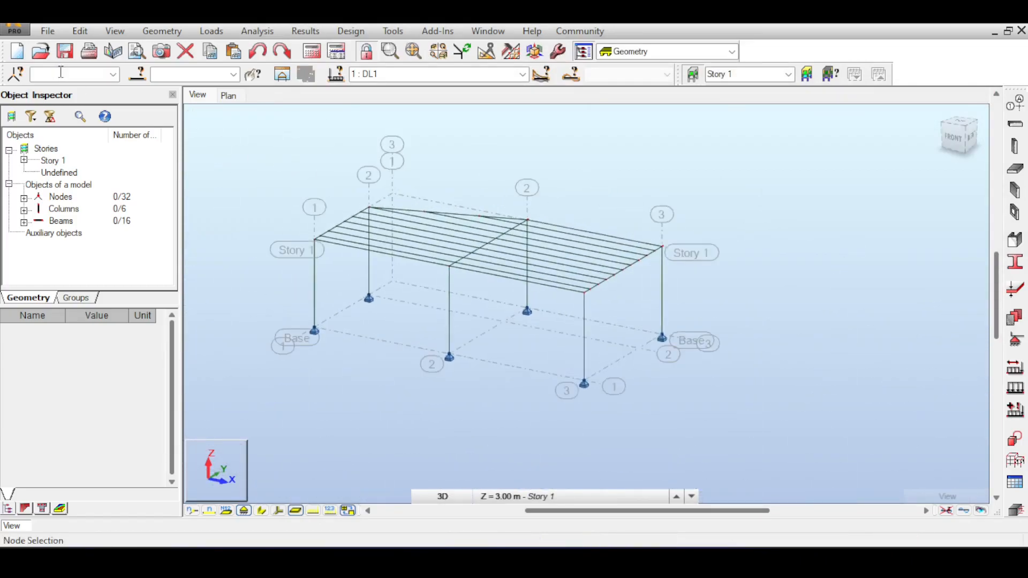
pyautogui.write('all')
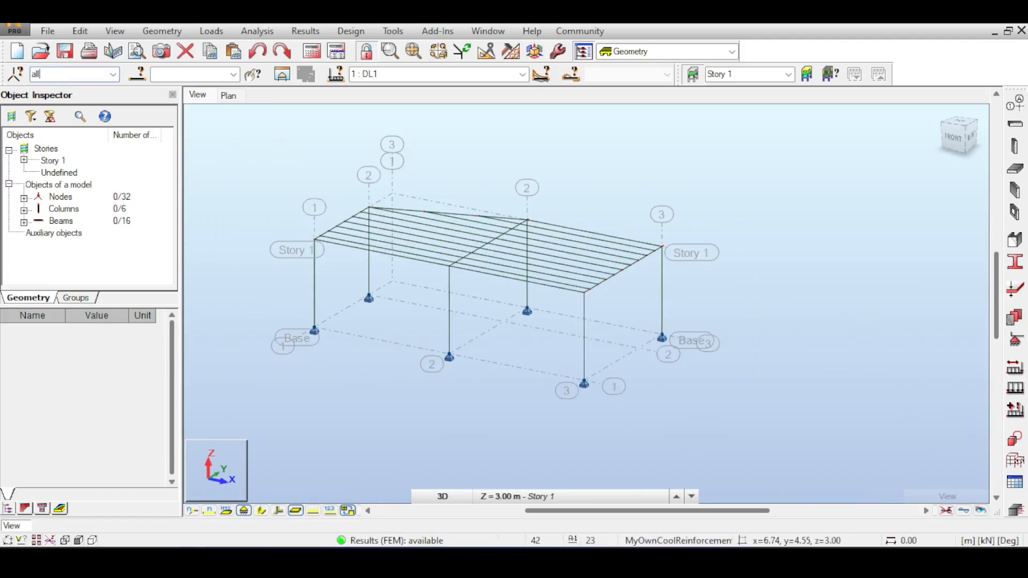
pyautogui.press('Return')
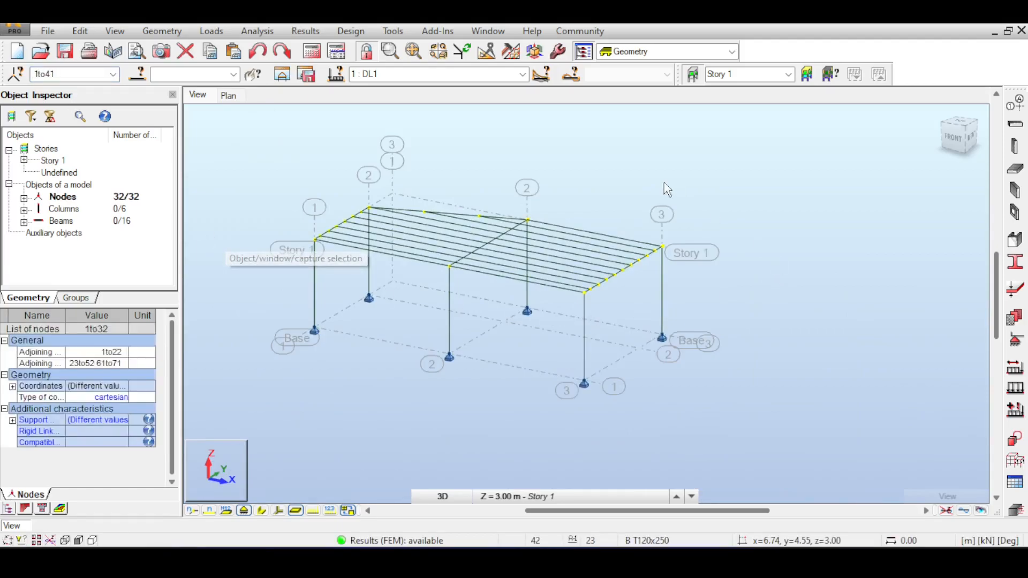
pyautogui.moveTo(664, 183); pyautogui.dragTo(600, 184, button='middle')
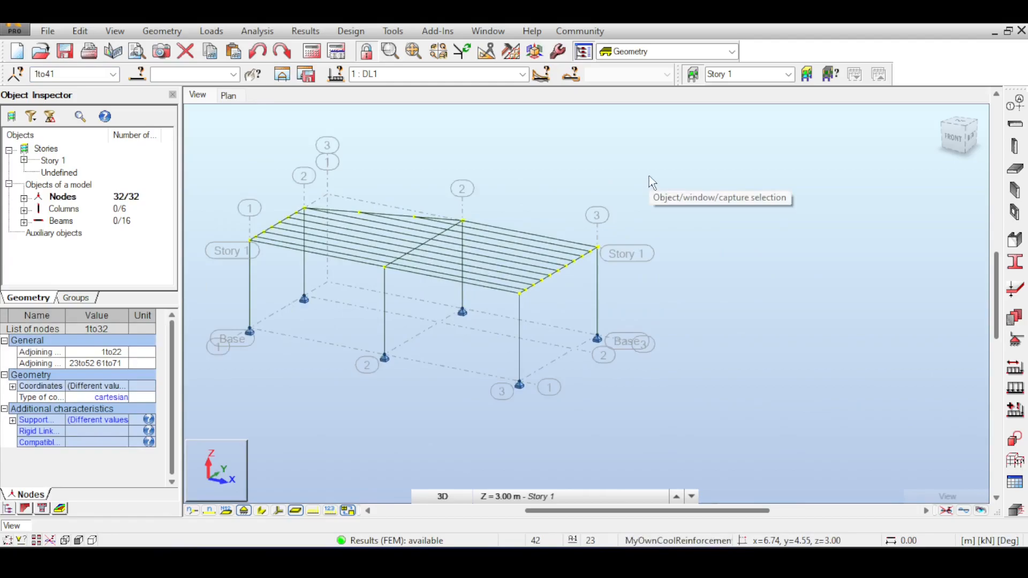
pyautogui.press('Delete')
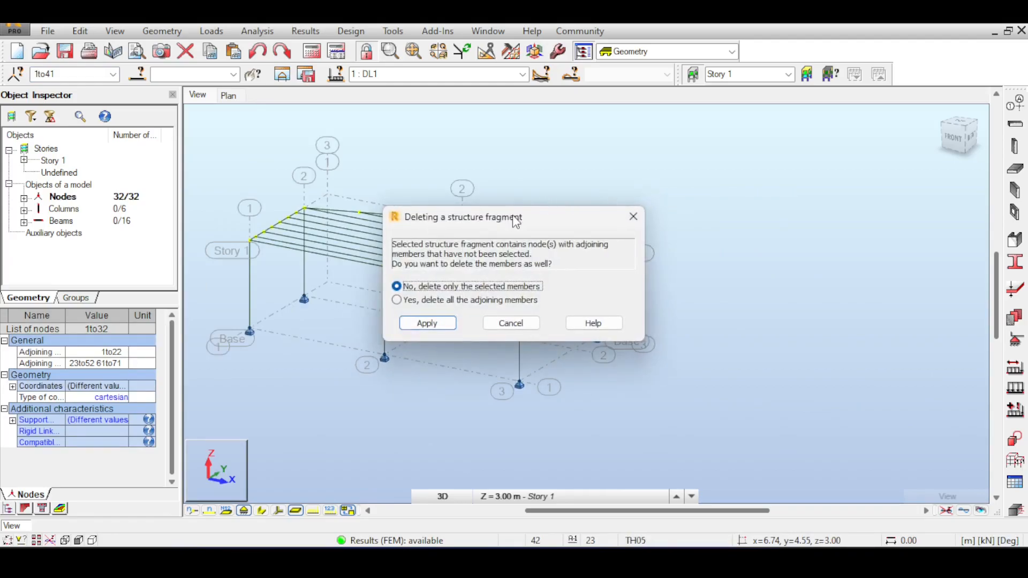
pyautogui.moveTo(516, 223); pyautogui.dragTo(800, 149)
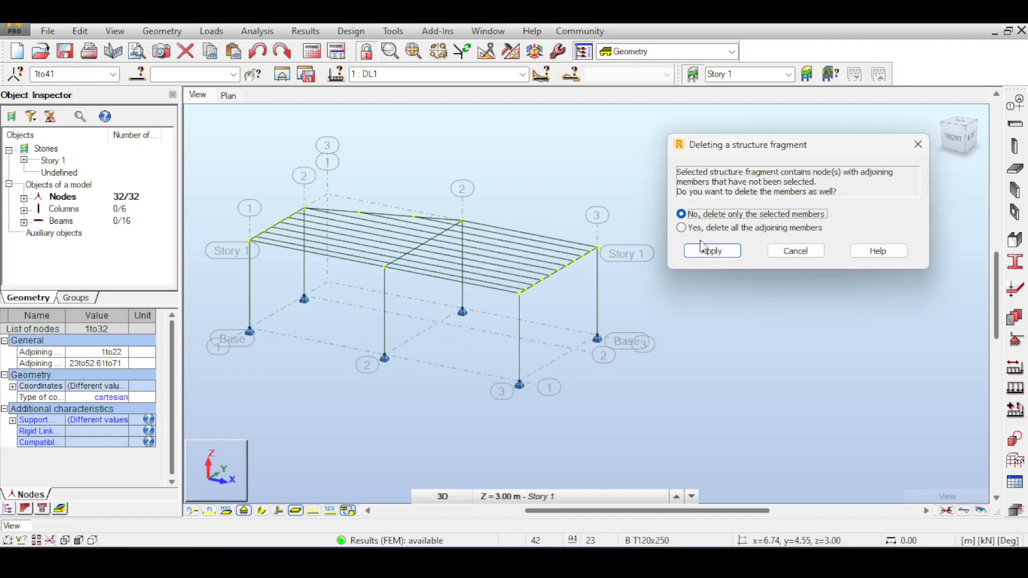
pyautogui.click(714, 253)
pyautogui.click(563, 316)
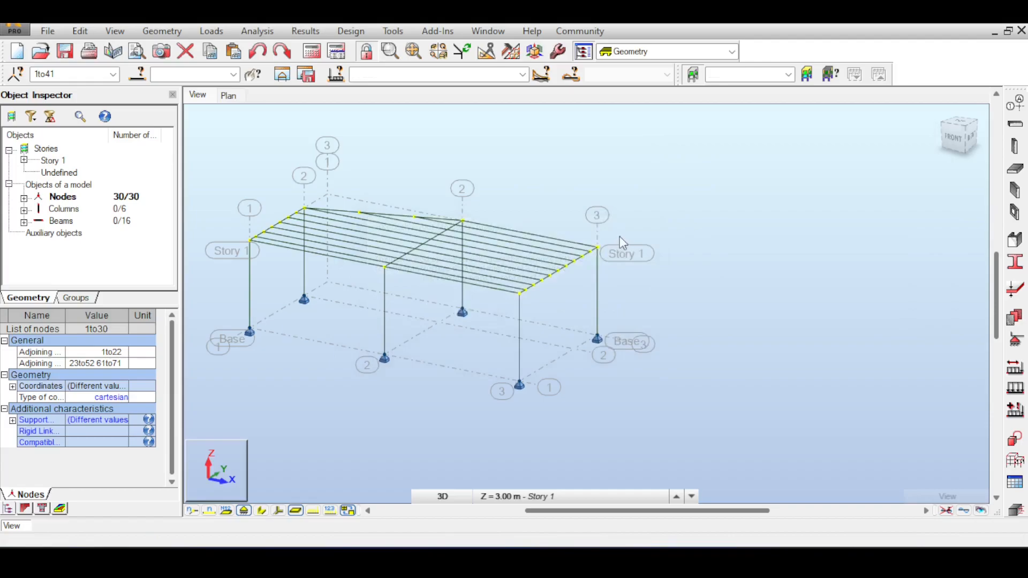
# Check the corner node at axis 3 and rerun the structural calculation.
pyautogui.scroll(5, 601, 257)
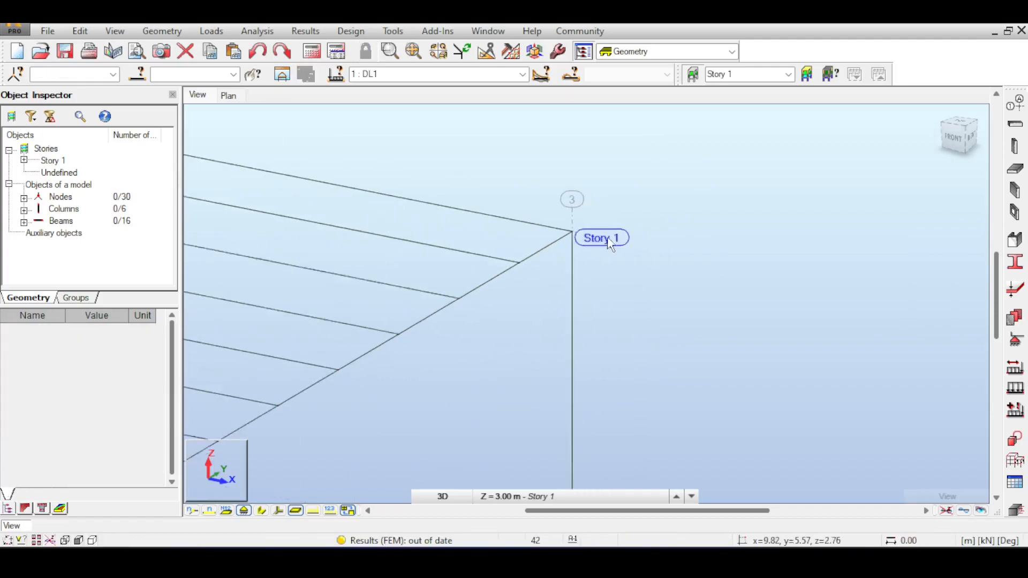
pyautogui.scroll(-5, 582, 230)
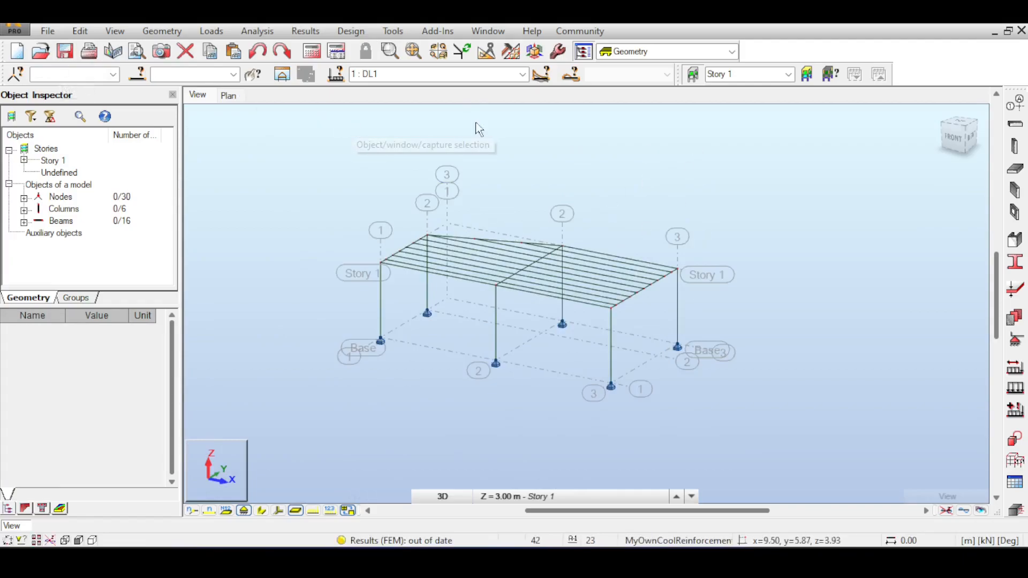
pyautogui.click(312, 51)
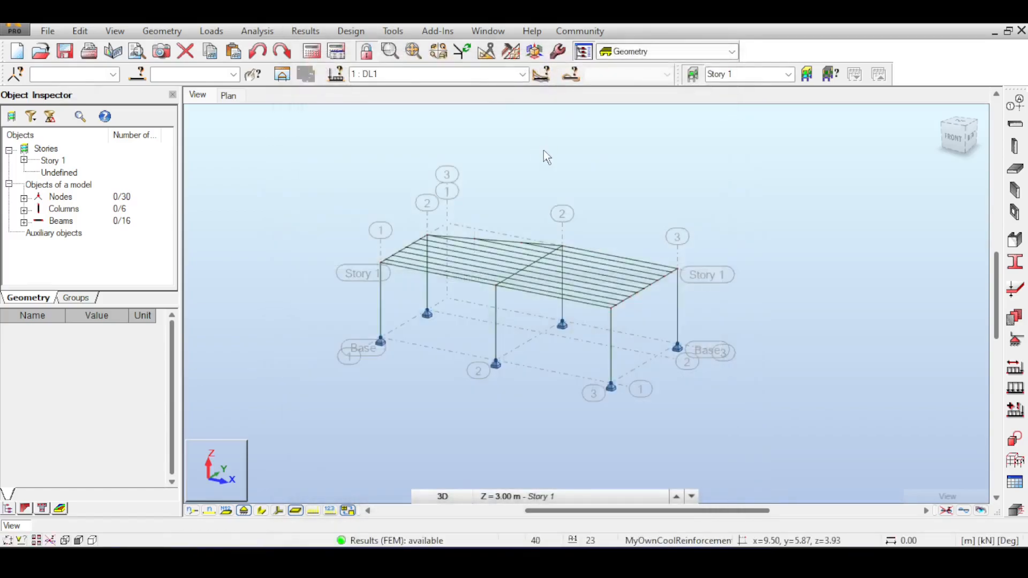
# Turn on the section shapes and bring the axis 1 side of the ribbed slab into close view.
pyautogui.moveTo(665, 189); pyautogui.dragTo(640, 208, button='middle')
pyautogui.scroll(-2, 641, 208)
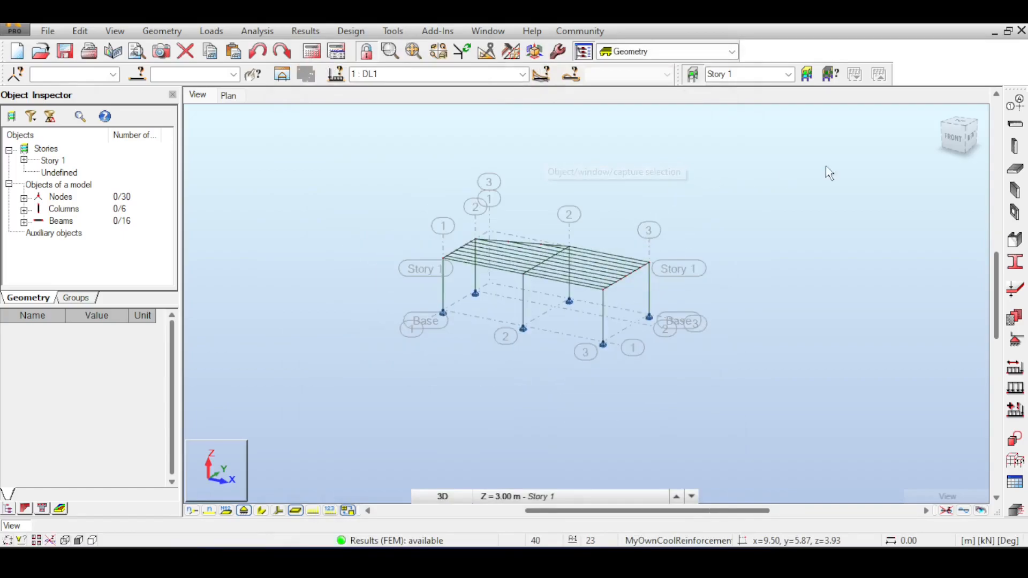
pyautogui.moveTo(940, 134); pyautogui.dragTo(932, 143)
pyautogui.scroll(-1, 717, 213)
pyautogui.scroll(3, 718, 213)
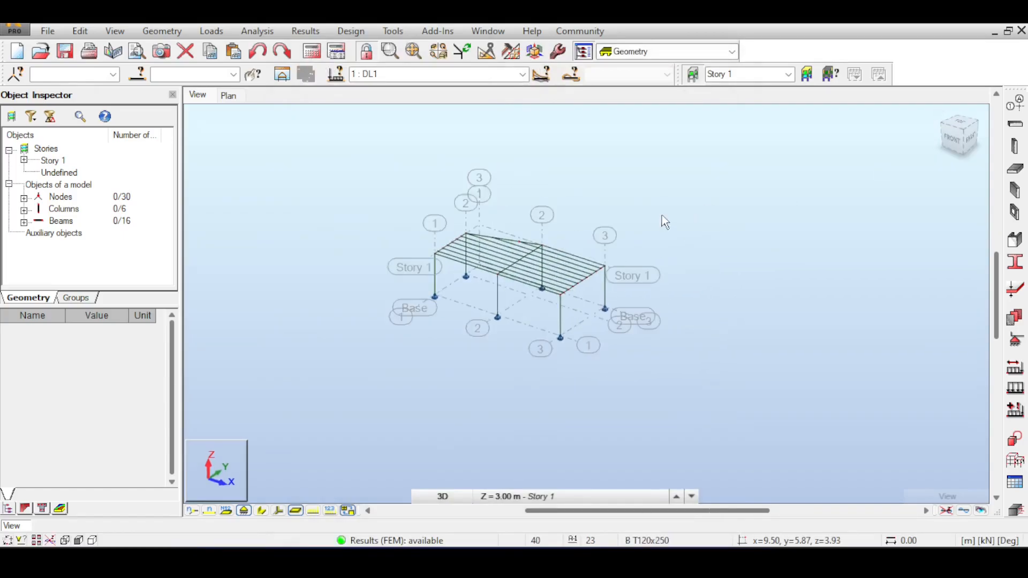
pyautogui.scroll(3, 466, 235)
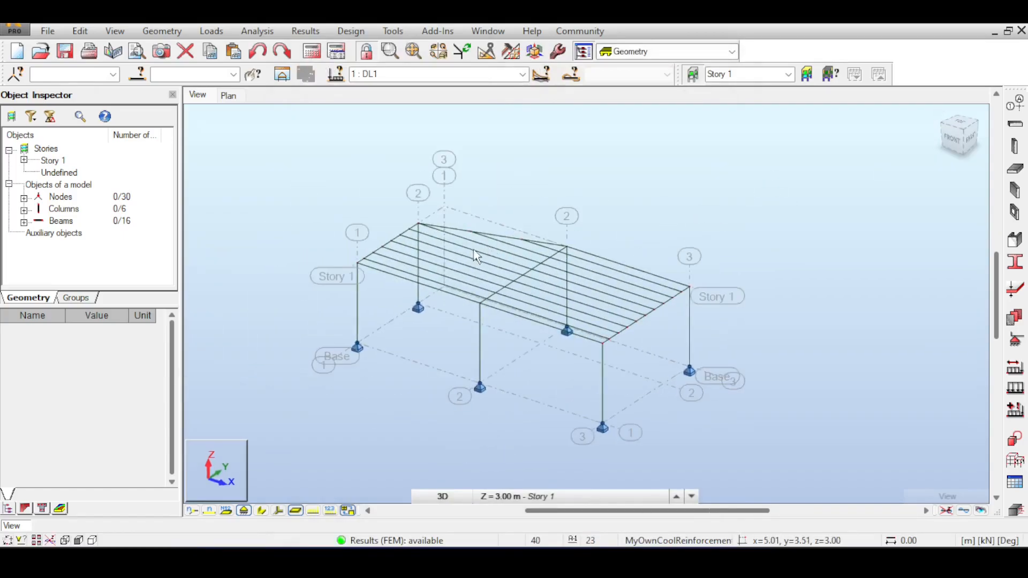
pyautogui.moveTo(424, 233); pyautogui.dragTo(573, 255, button='middle')
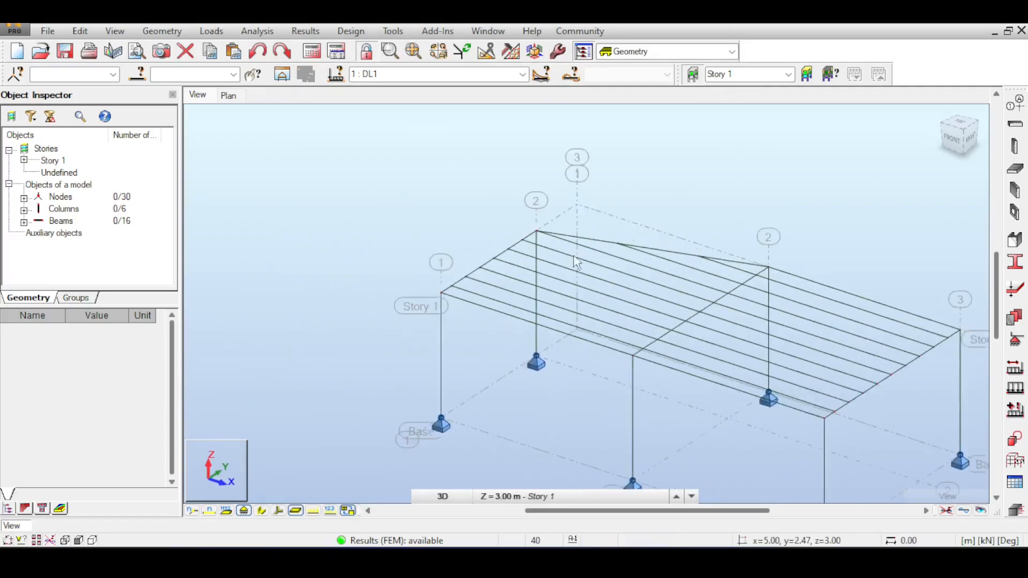
pyautogui.click(262, 510)
pyautogui.scroll(3, 466, 280)
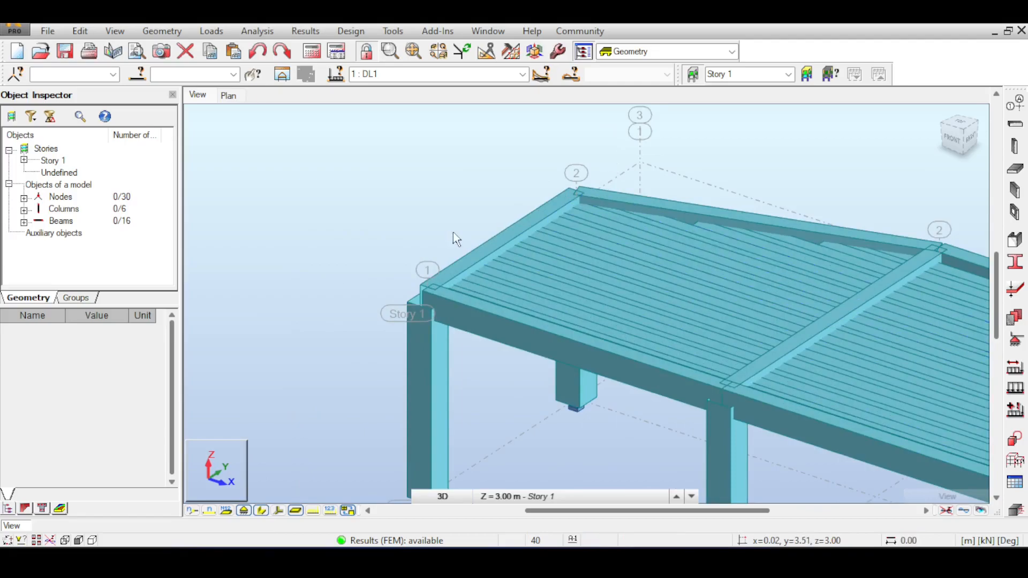
# Copy edge beam 12 along axis 1 once with a translation vector of 0.385,0,0, accepting the change of result status.
pyautogui.click(157, 31)
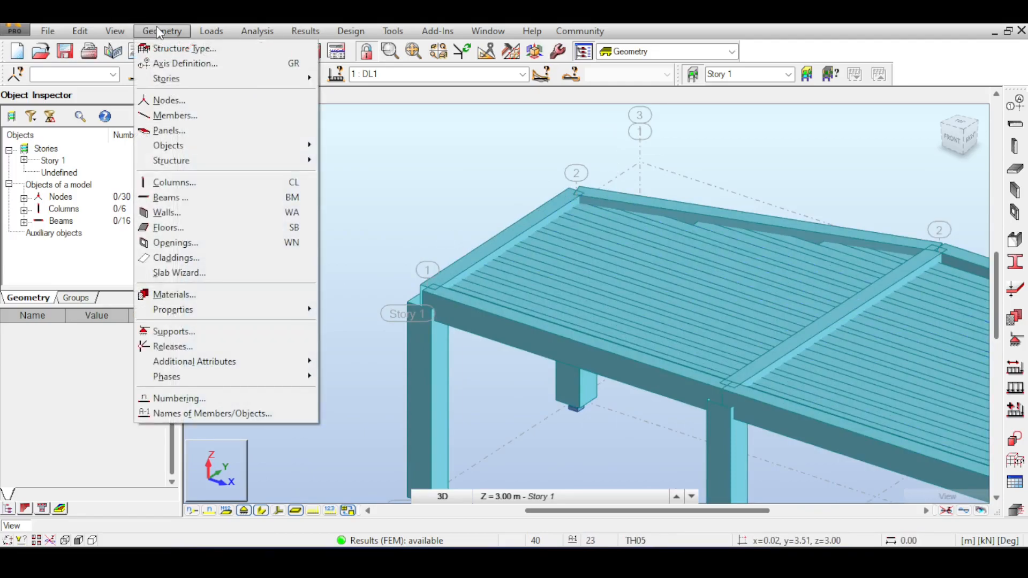
pyautogui.click(412, 111)
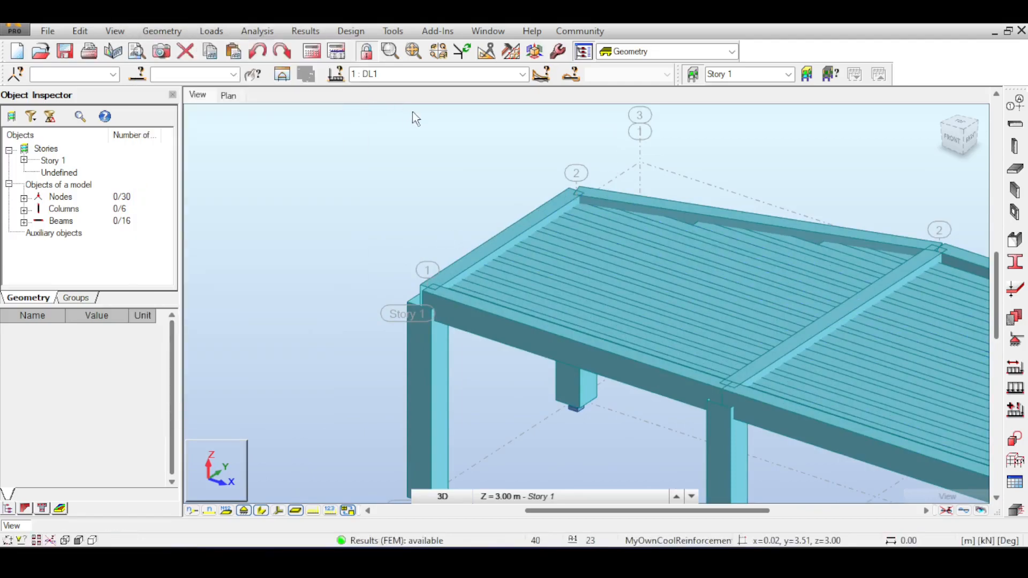
pyautogui.scroll(3, 427, 283)
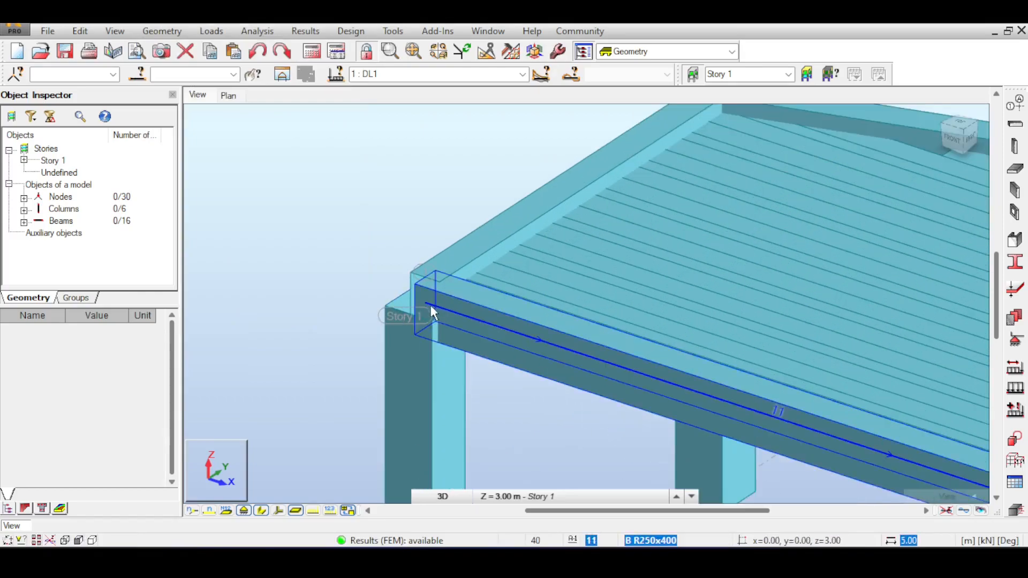
pyautogui.click(513, 228)
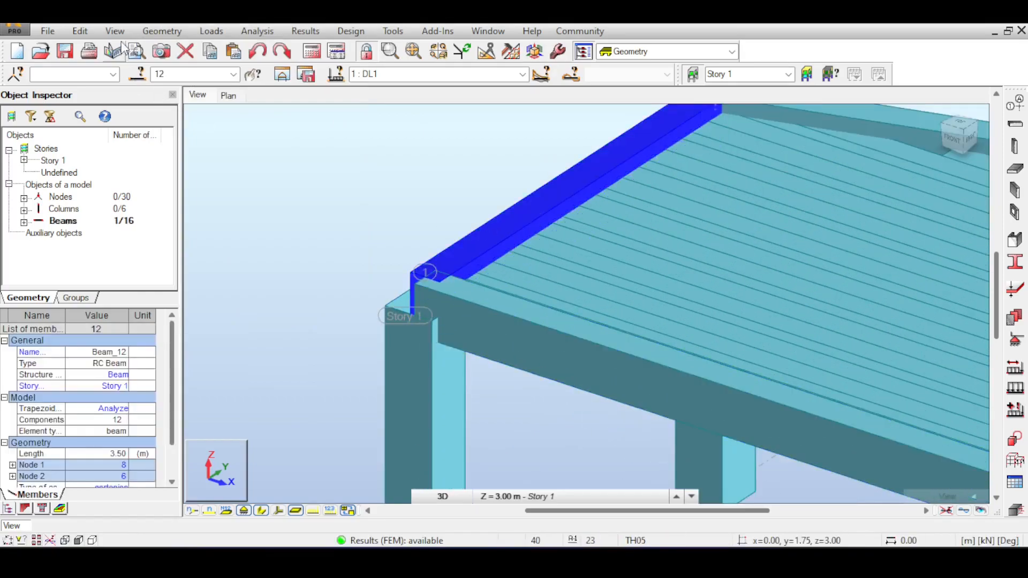
pyautogui.click(88, 34)
pyautogui.click(88, 30)
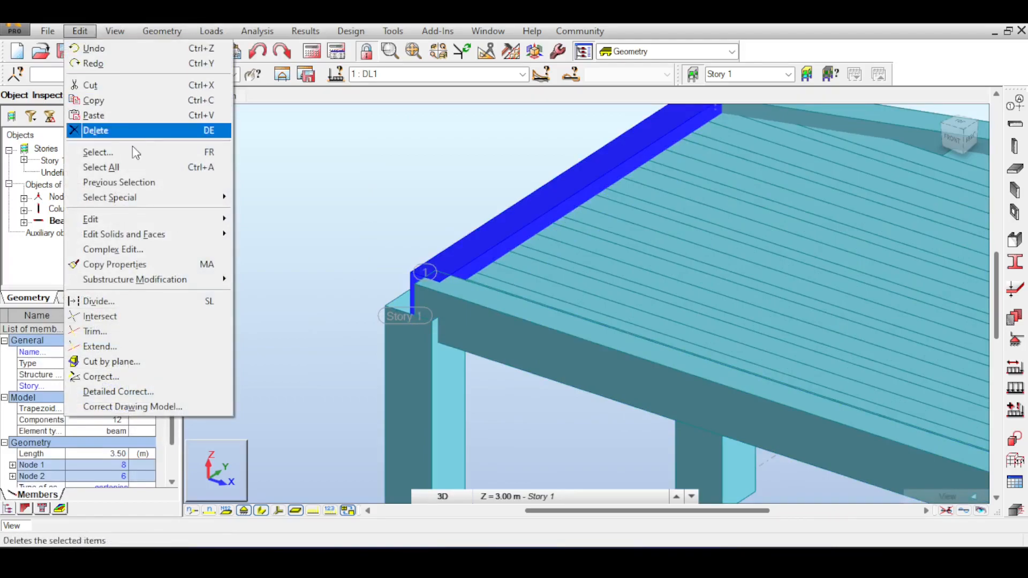
pyautogui.moveTo(141, 217)
pyautogui.click(265, 219)
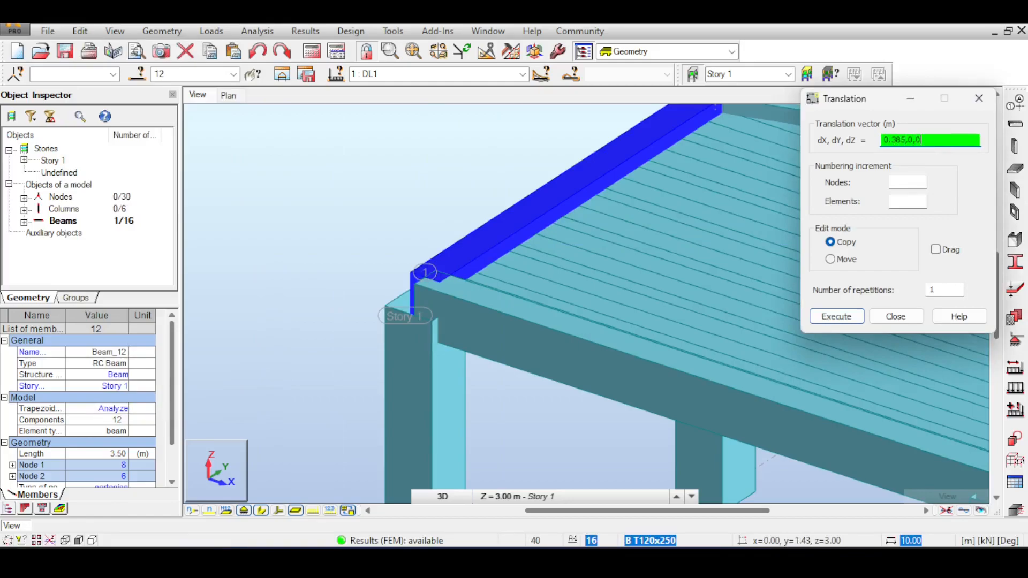
pyautogui.press('Return')
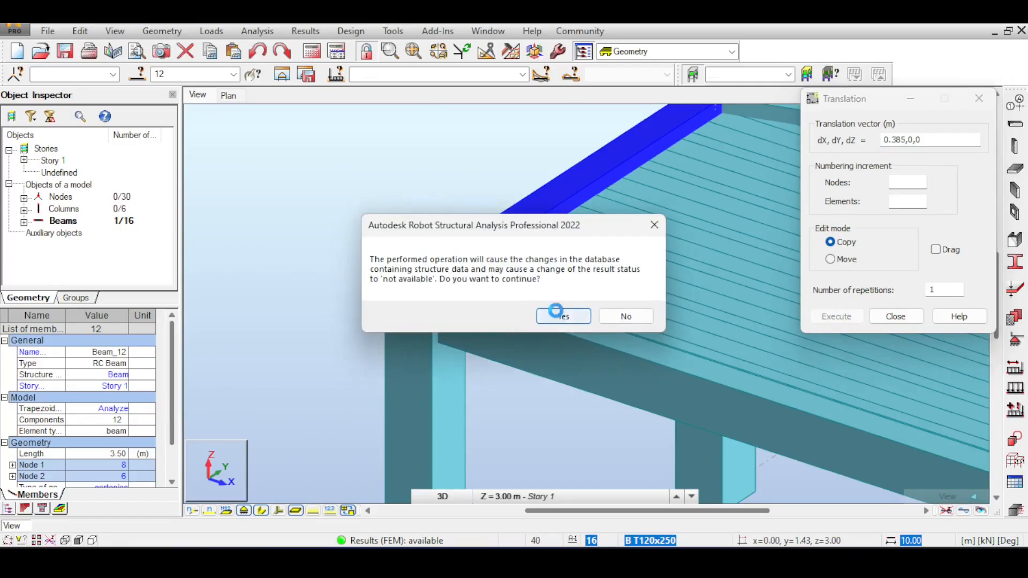
pyautogui.click(557, 316)
pyautogui.click(891, 316)
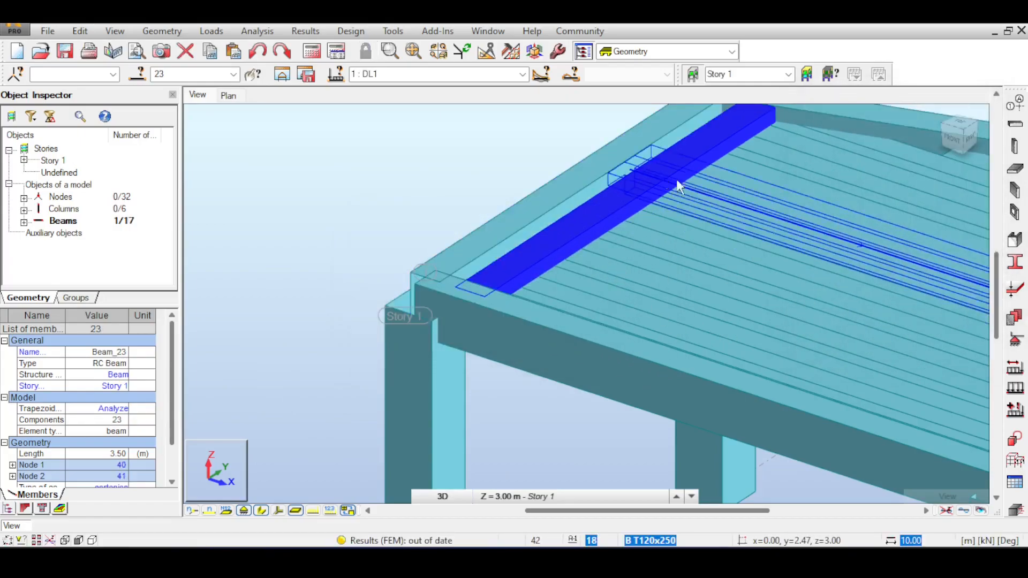
# Assign the B T120x250 section to the copied beam 23 and finish the section assignment.
pyautogui.moveTo(911, 238); pyautogui.dragTo(787, 300, button='middle')
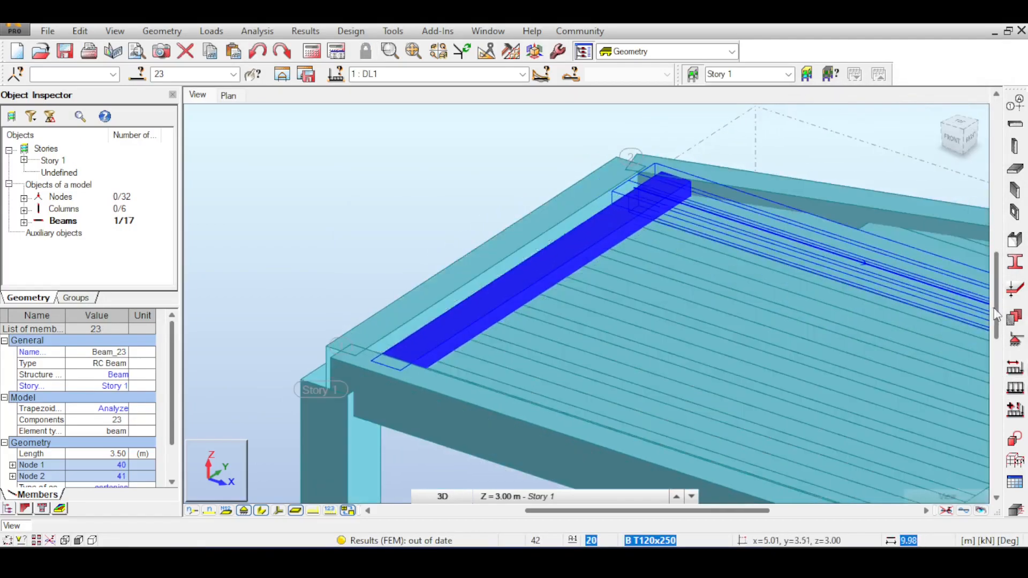
pyautogui.click(1014, 261)
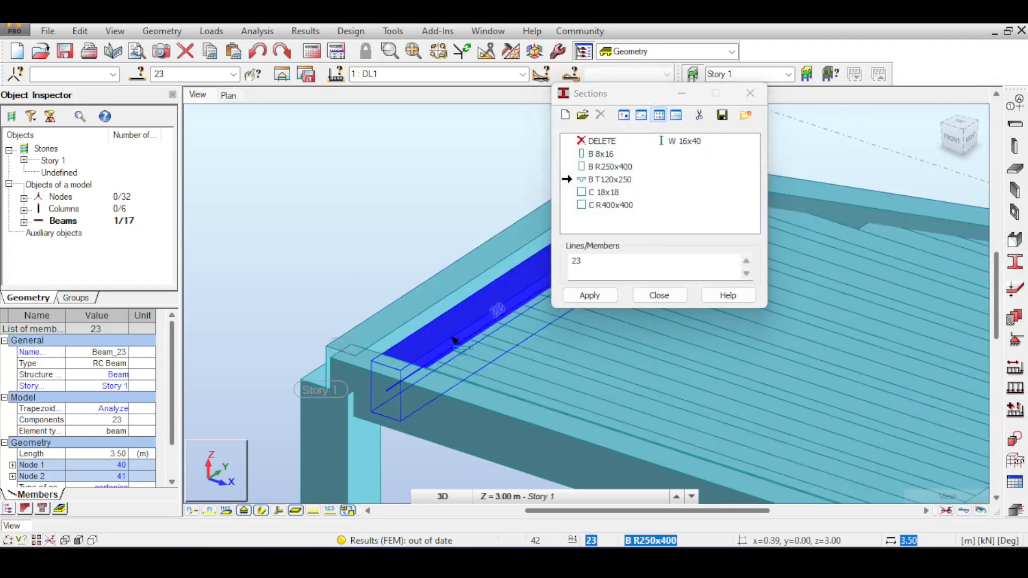
pyautogui.scroll(2, 455, 340)
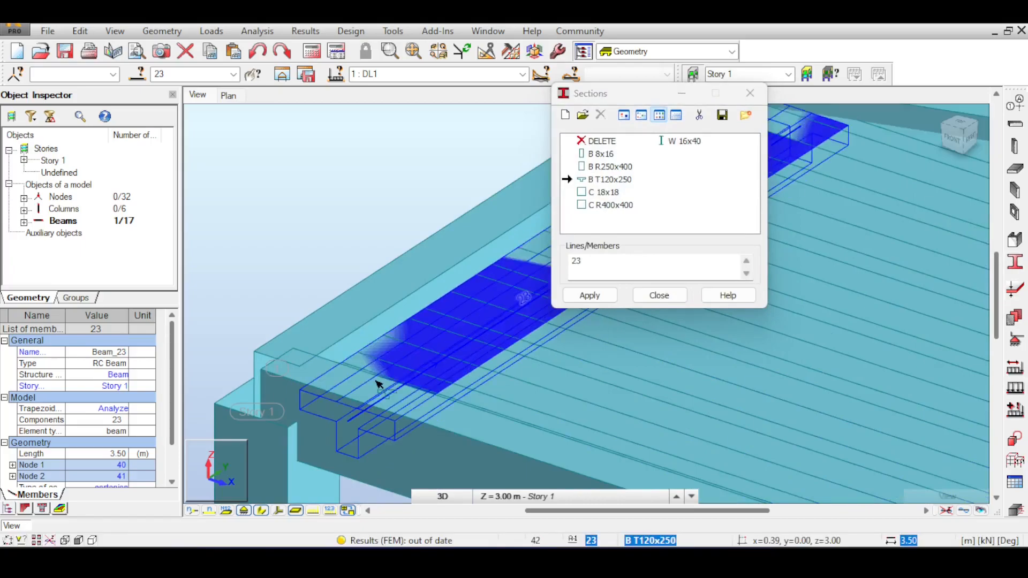
pyautogui.click(662, 298)
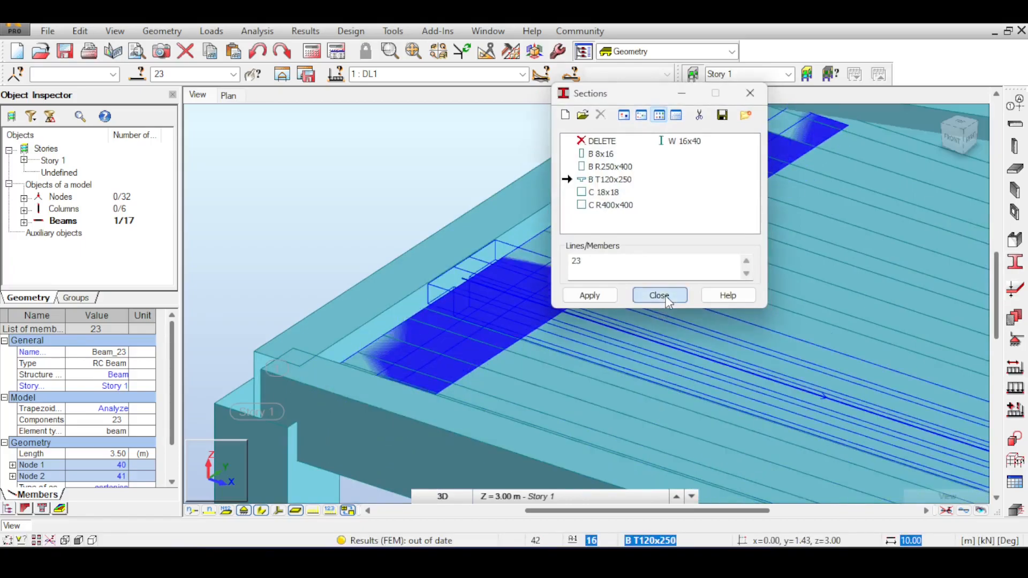
# Check the new transverse rib beside the axis 1 edge beam in top view and in 3D, and clear the selection.
pyautogui.click(961, 130)
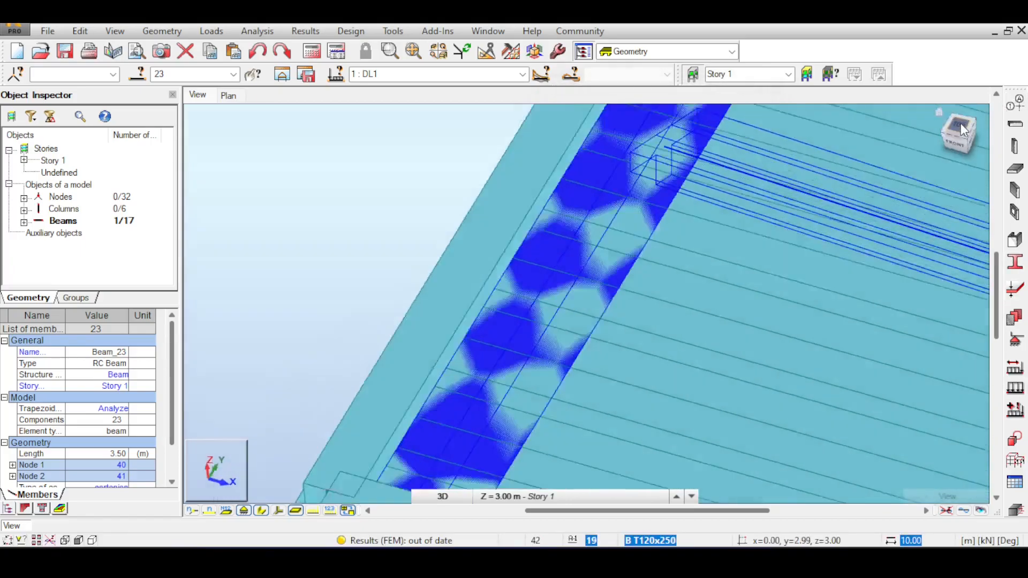
pyautogui.scroll(-5, 612, 243)
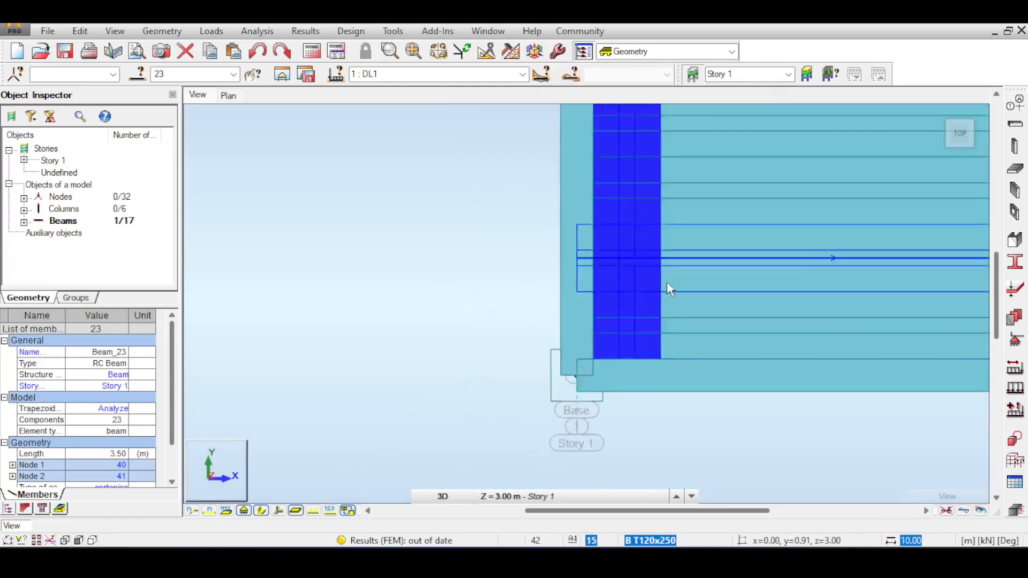
pyautogui.scroll(1, 636, 218)
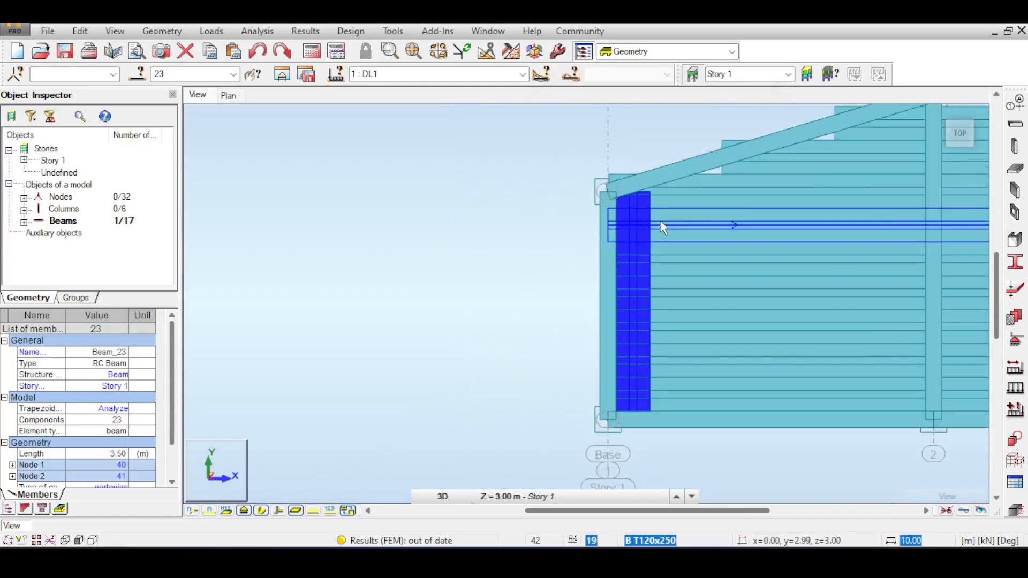
pyautogui.click(942, 117)
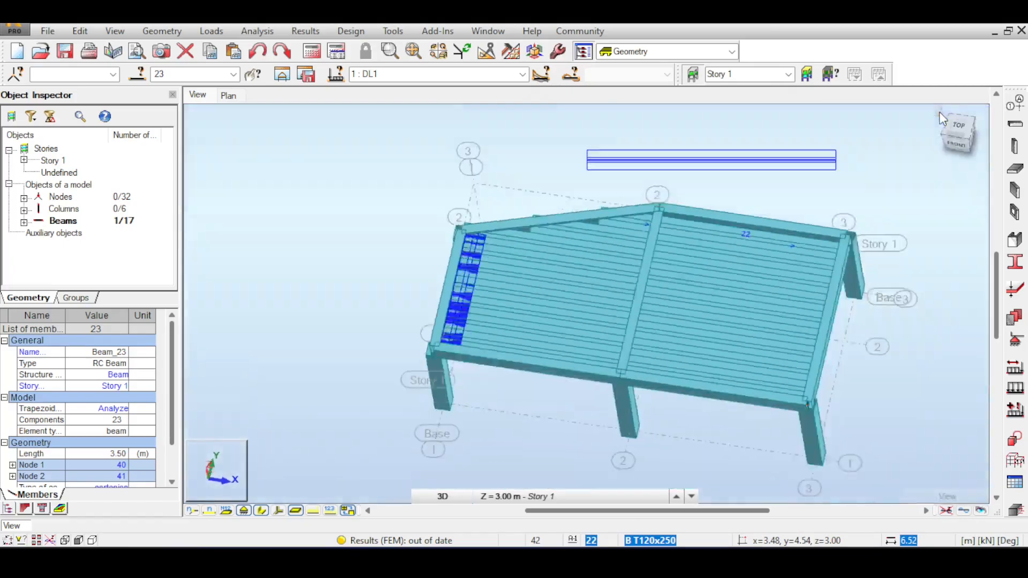
pyautogui.rightClick(556, 183)
pyautogui.click(557, 188)
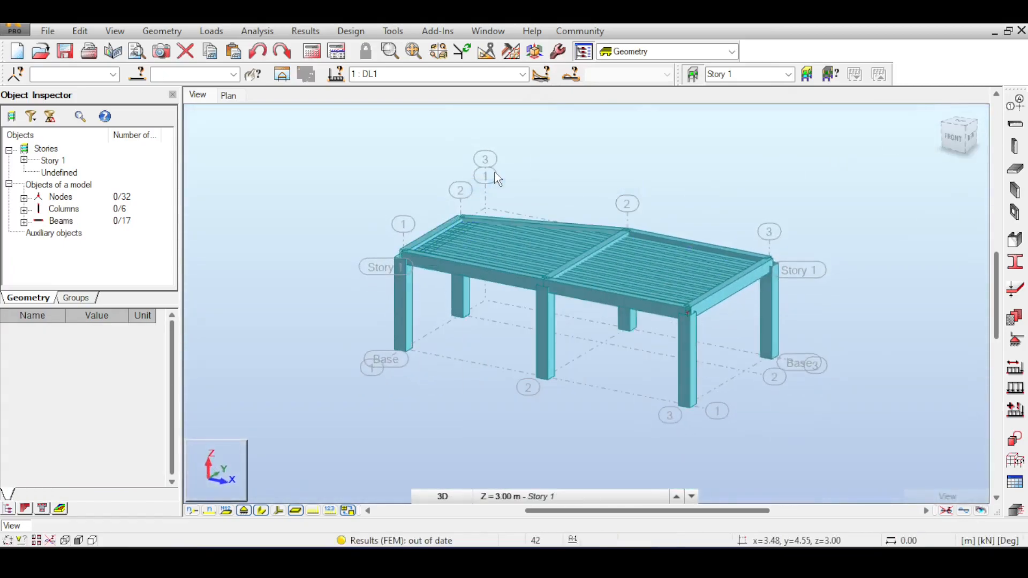
pyautogui.scroll(5, 575, 198)
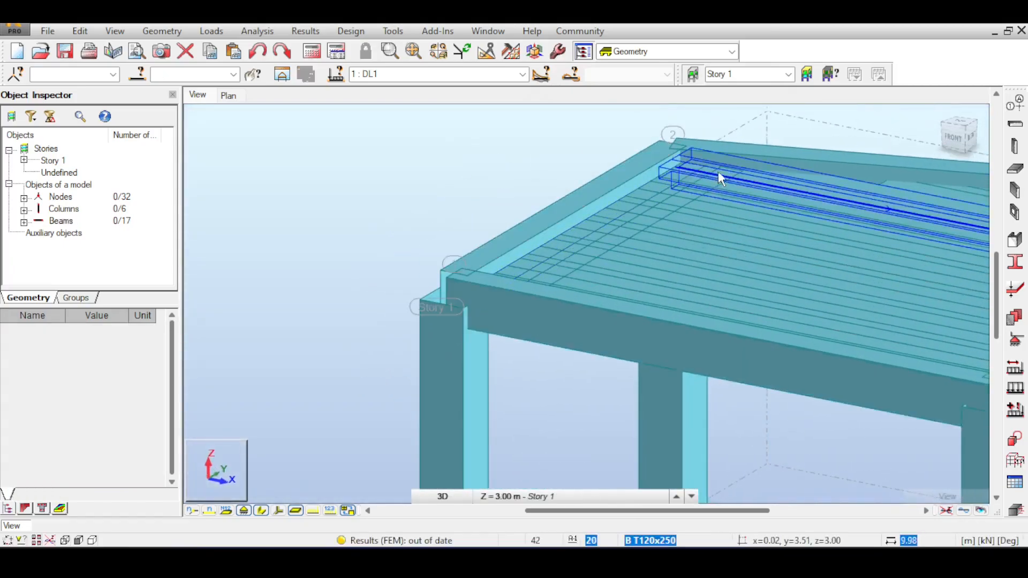
# Copy transverse rib 23 ten times with a translation vector of 0.52,0,0 and finish the translation.
pyautogui.click(502, 298)
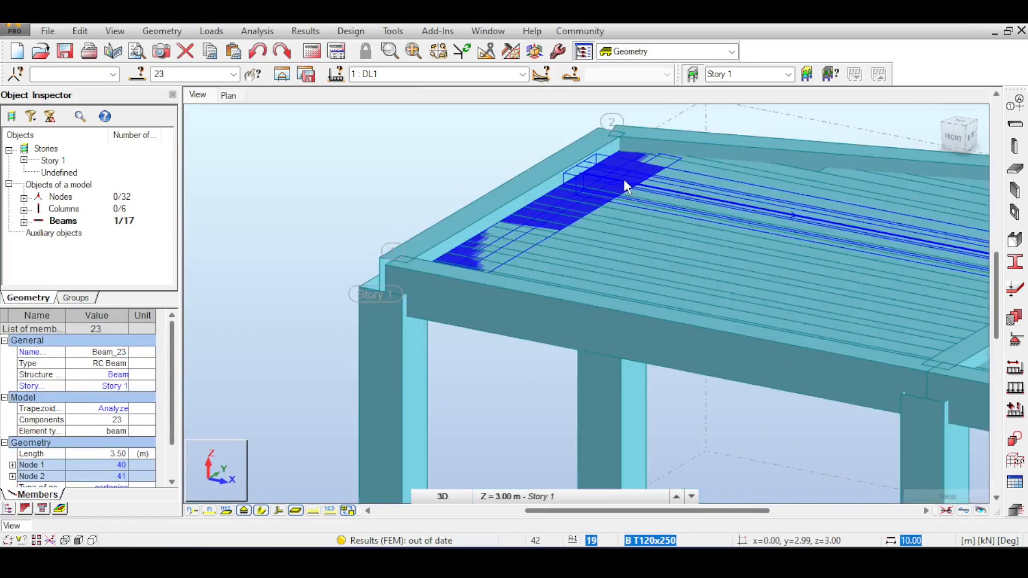
pyautogui.click(80, 31)
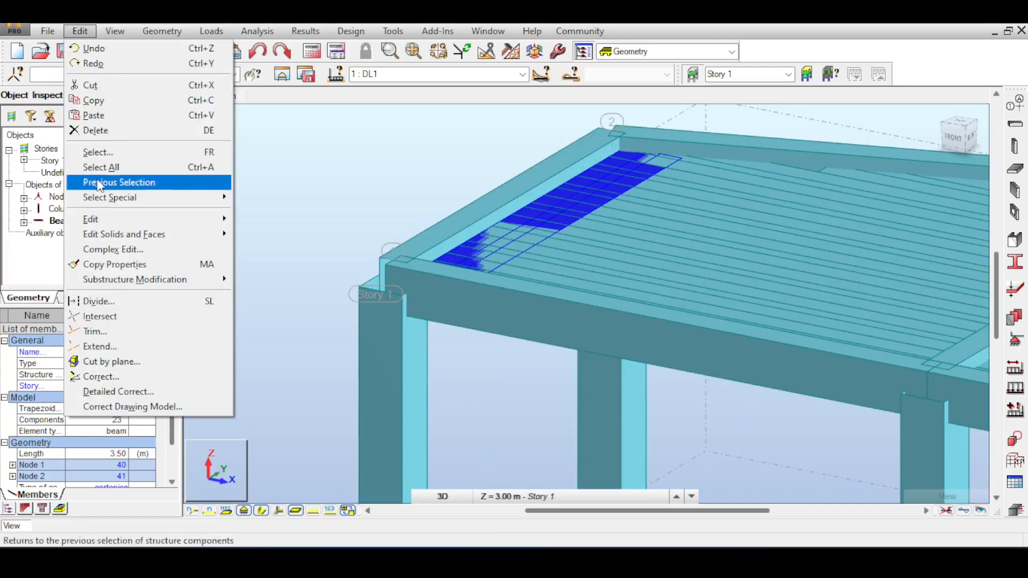
pyautogui.moveTo(134, 219)
pyautogui.click(328, 221)
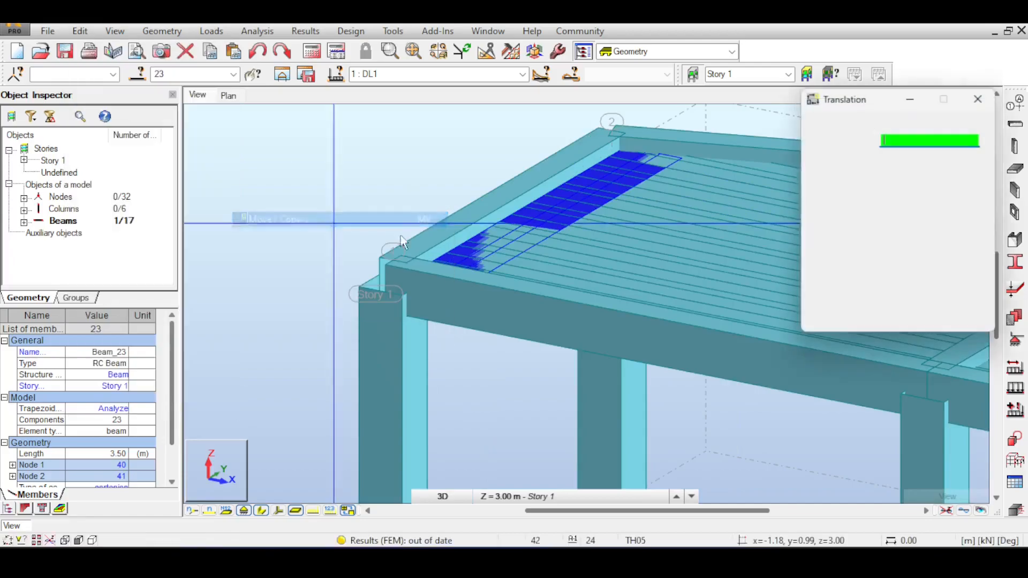
pyautogui.click(888, 139)
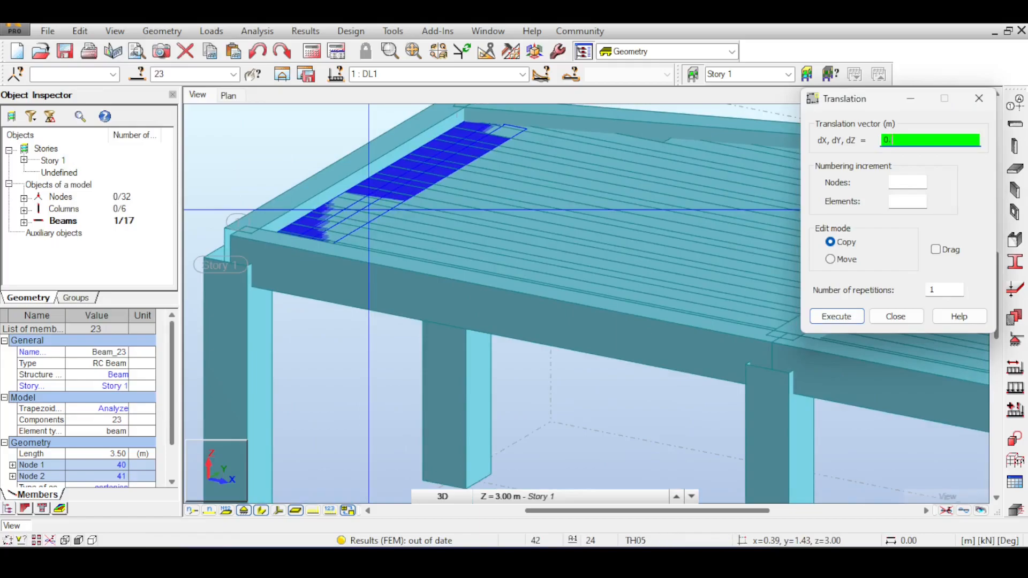
pyautogui.write('0.52,0')
pyautogui.click(941, 290)
pyautogui.write('0')
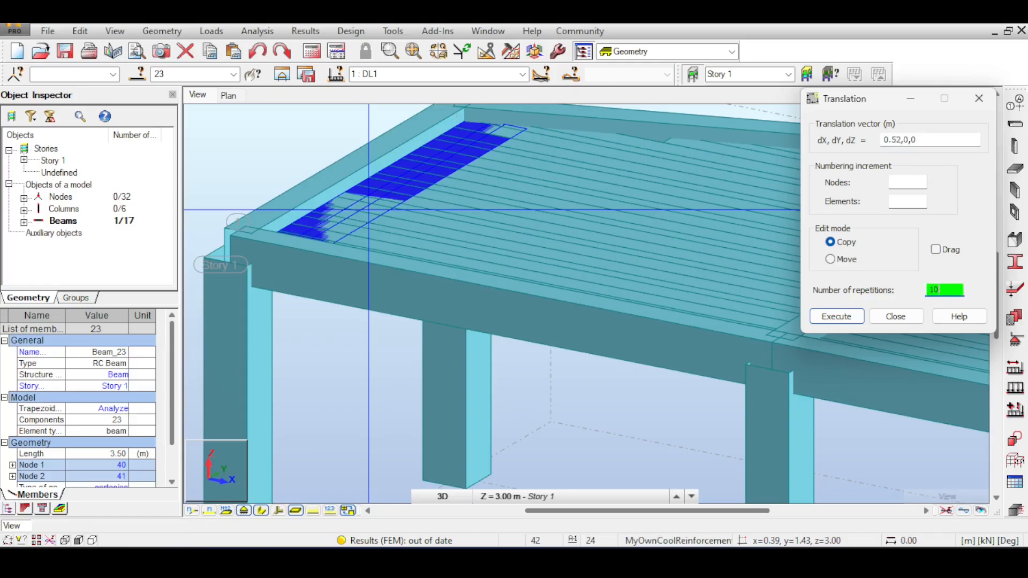
pyautogui.click(836, 316)
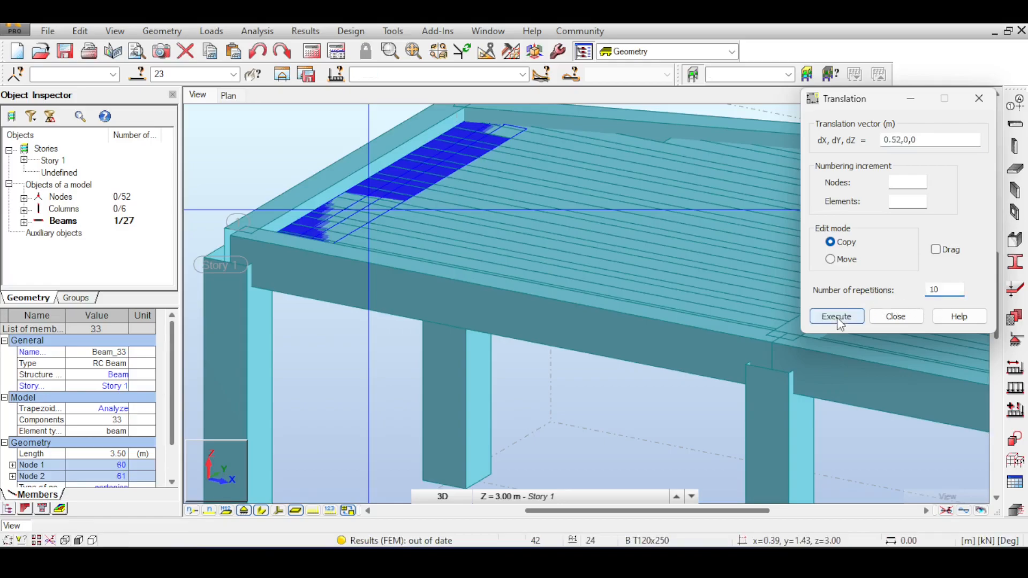
pyautogui.click(884, 317)
# Delete the two surplus rib copies beside and beyond the axis 2 beam, hiding the section shapes to pick the nearer one.
pyautogui.scroll(5, 781, 224)
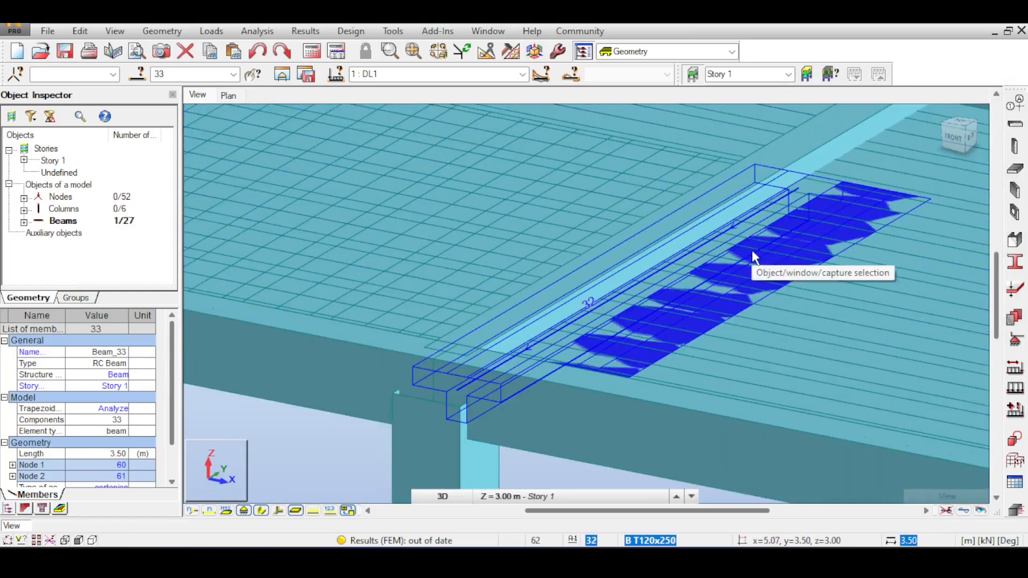
pyautogui.press('Delete')
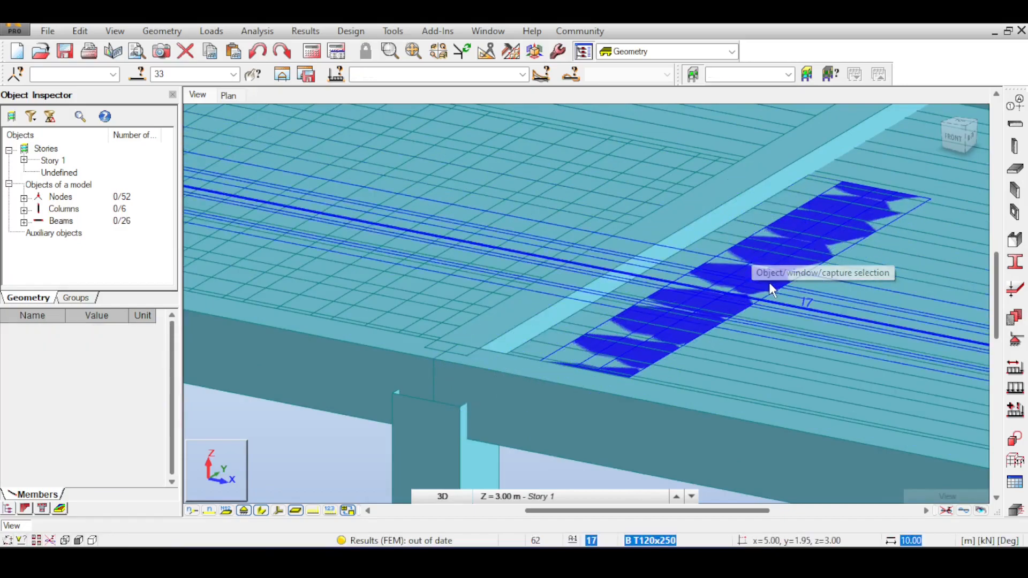
pyautogui.click(261, 510)
pyautogui.scroll(3, 717, 239)
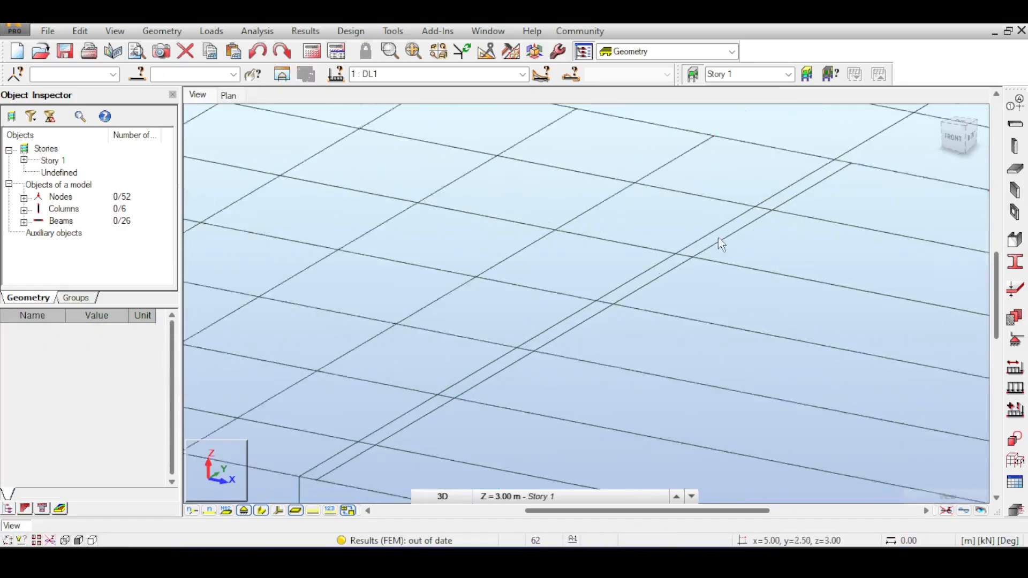
pyautogui.click(828, 198)
pyautogui.scroll(-3, 823, 209)
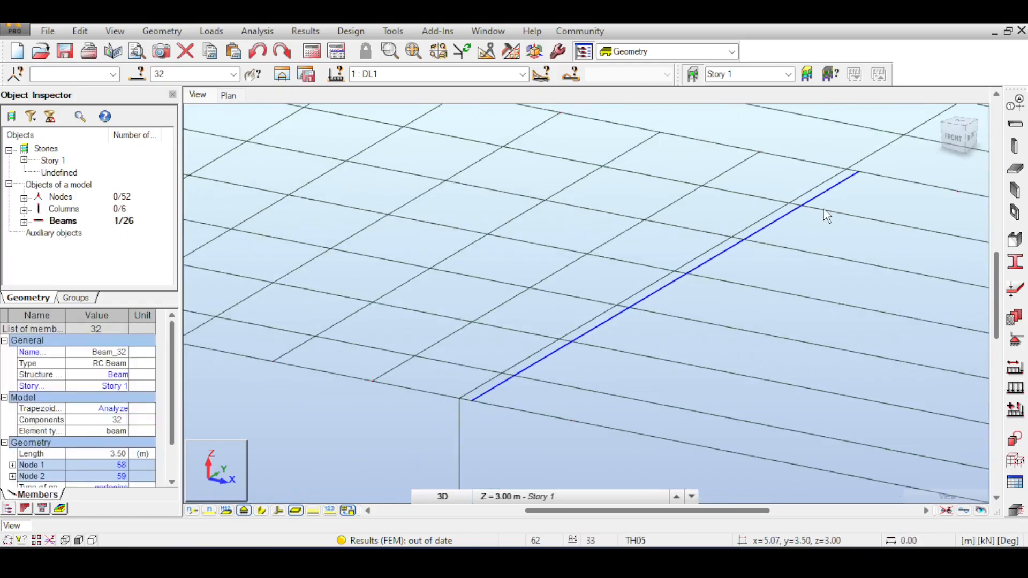
pyautogui.press('Delete')
# Delete the two leftover nodes of the removed ribs at their y=3.50 ends.
pyautogui.scroll(4, 847, 184)
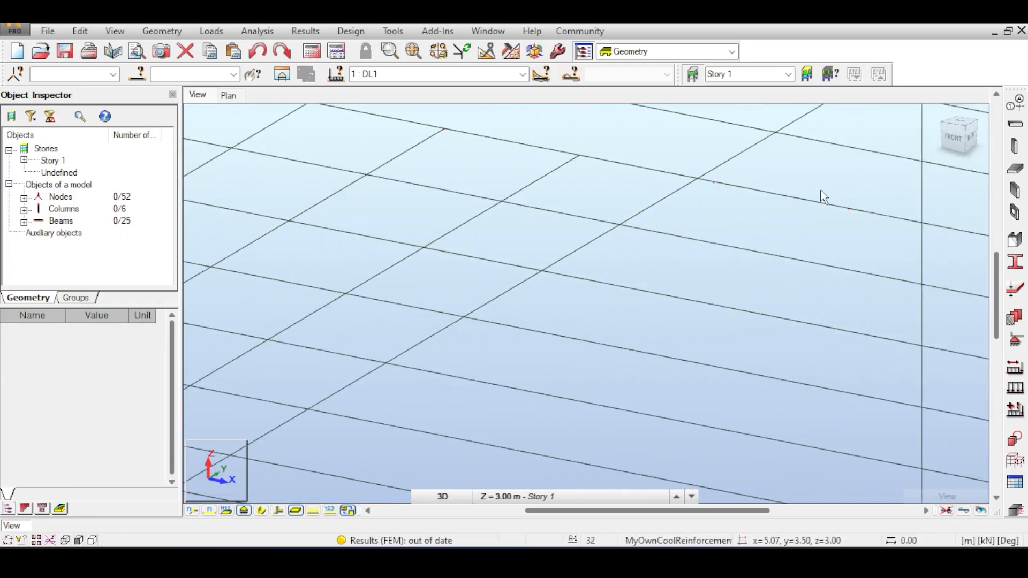
pyautogui.moveTo(875, 234); pyautogui.dragTo(876, 235)
pyautogui.press('Delete')
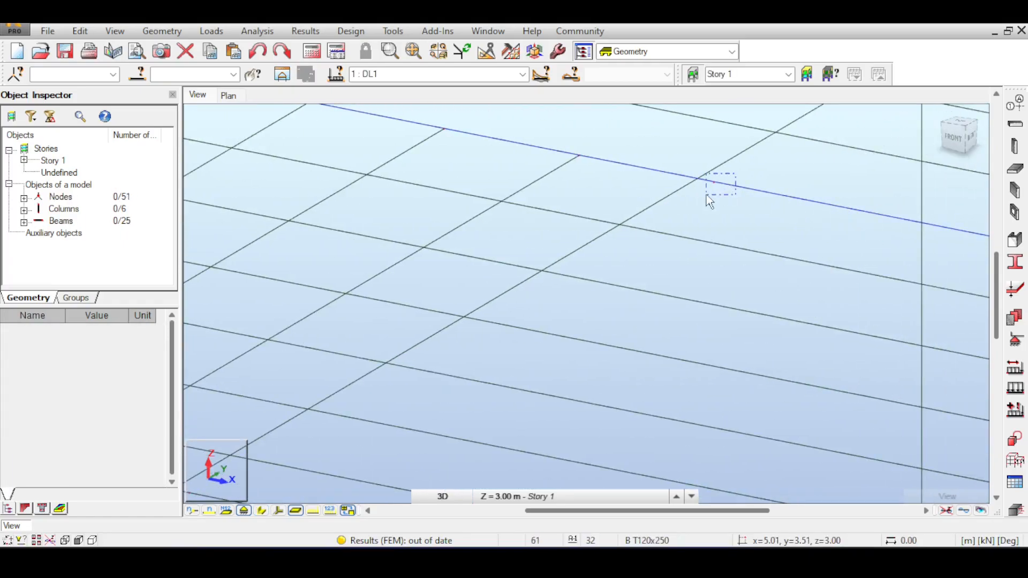
pyautogui.moveTo(721, 196); pyautogui.dragTo(722, 197)
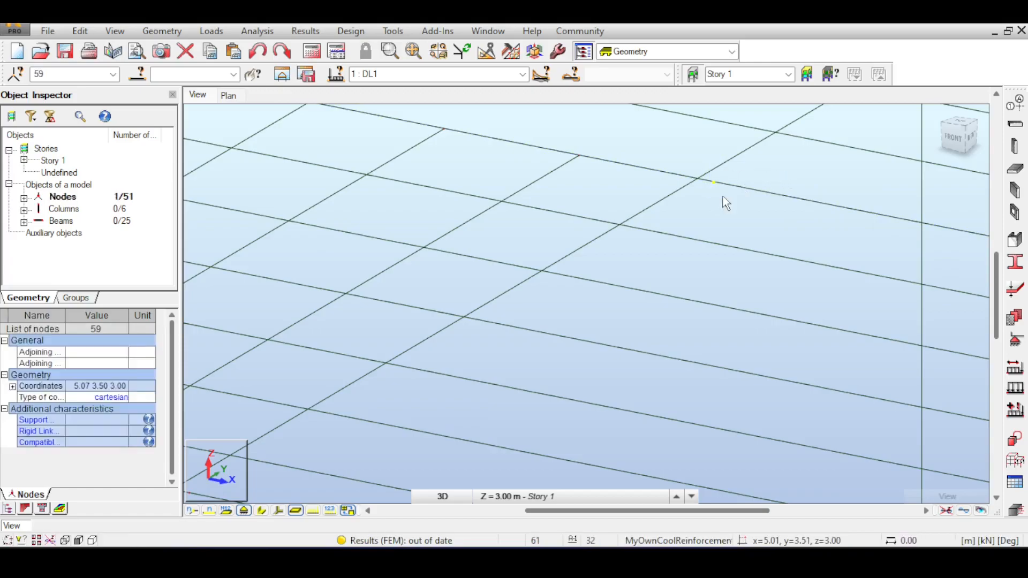
pyautogui.press('Delete')
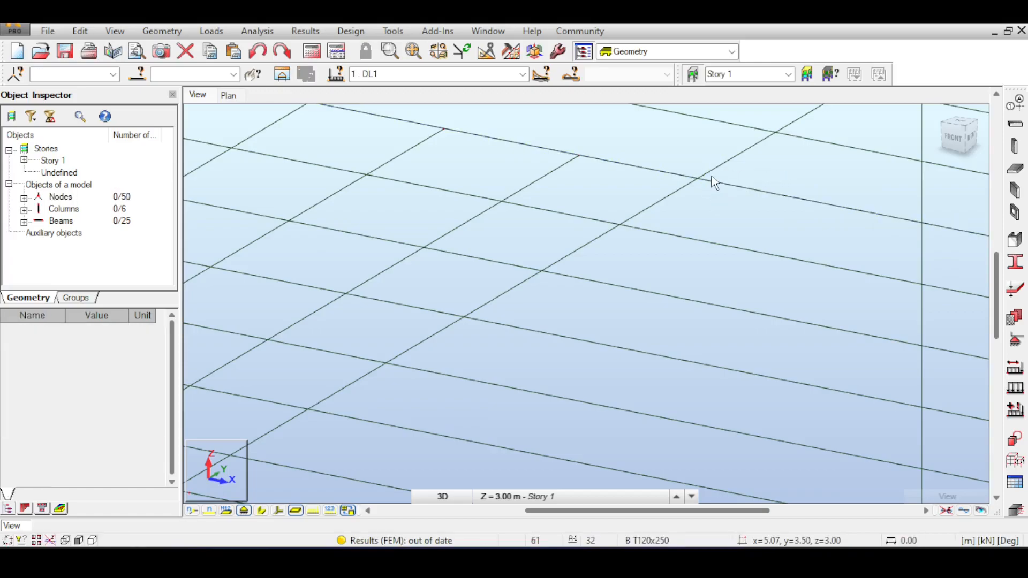
# Delete the two leftover nodes of the removed ribs along the y=0.00 edge beam beside axis 2.
pyautogui.moveTo(713, 183); pyautogui.dragTo(757, 122, button='middle')
pyautogui.scroll(5, 722, 119)
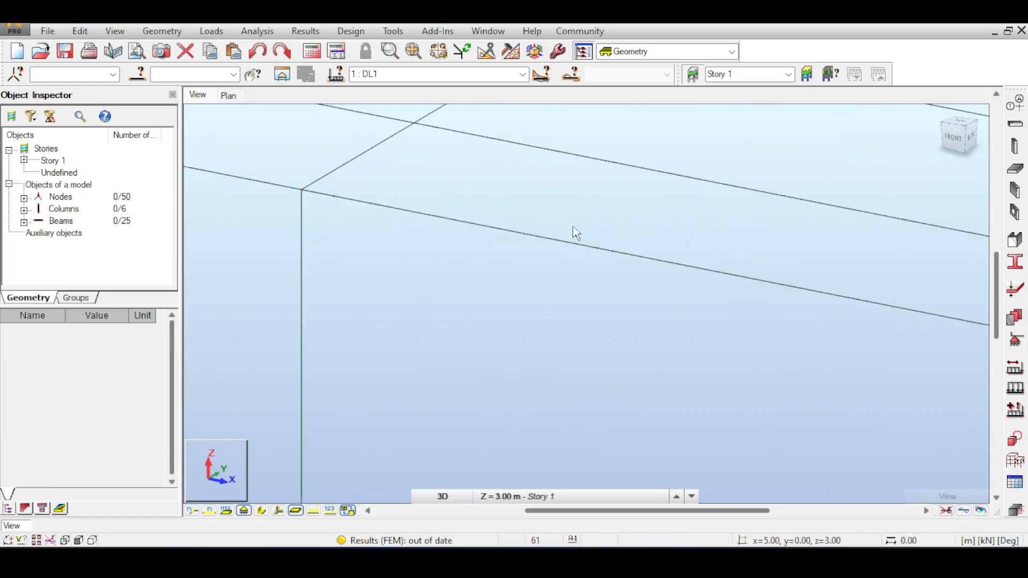
pyautogui.moveTo(578, 214); pyautogui.dragTo(625, 277)
pyautogui.press('Delete')
pyautogui.moveTo(327, 186); pyautogui.dragTo(376, 231)
pyautogui.press('Delete')
# Examine the copied transverse ribs between axes 1 and 2, with and without section shapes, against slanted edge beam 8.
pyautogui.scroll(-5, 472, 268)
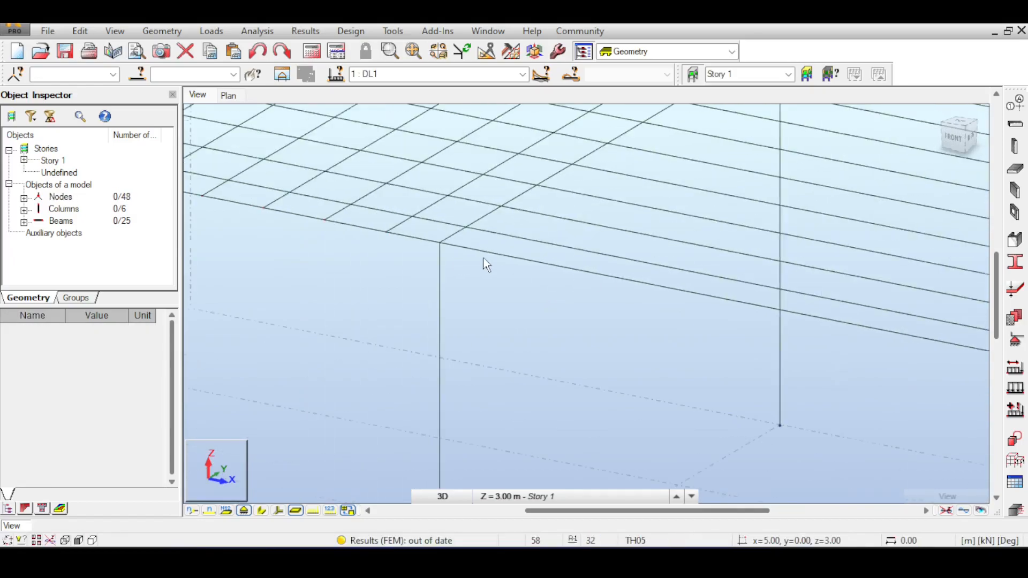
pyautogui.scroll(-3, 485, 264)
pyautogui.scroll(2, 544, 309)
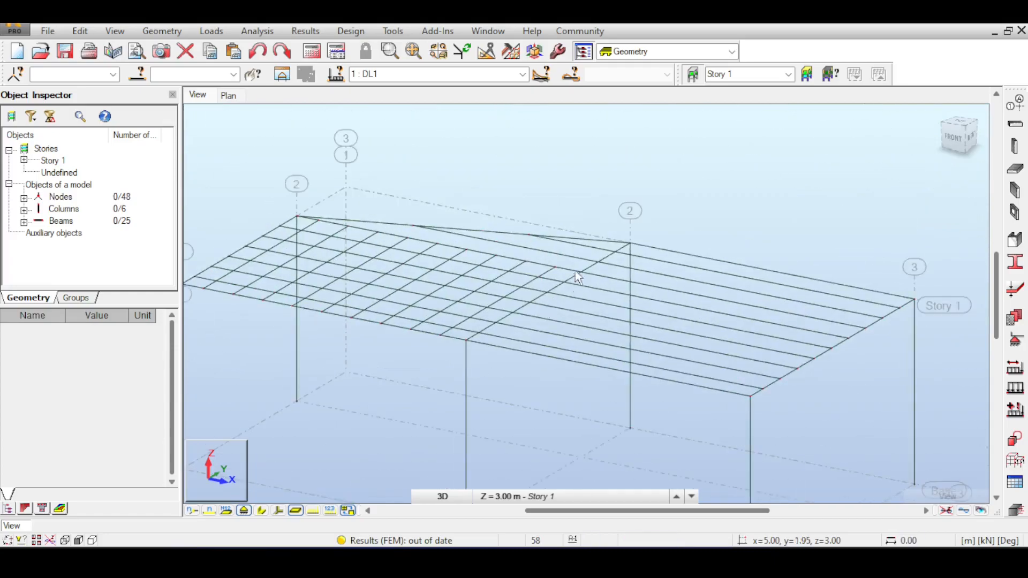
pyautogui.moveTo(577, 276); pyautogui.dragTo(625, 298, button='middle')
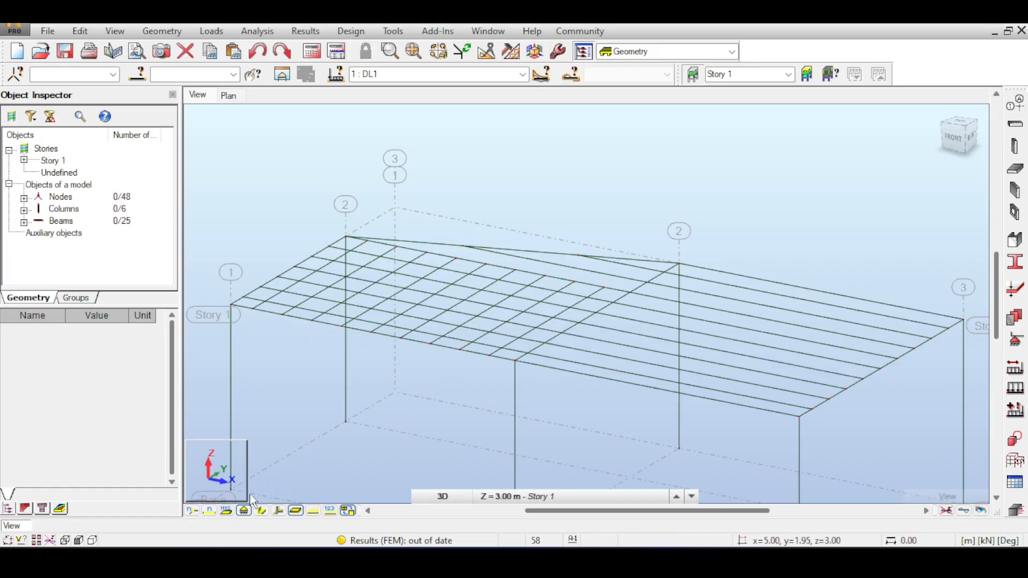
pyautogui.click(262, 510)
pyautogui.scroll(2, 444, 286)
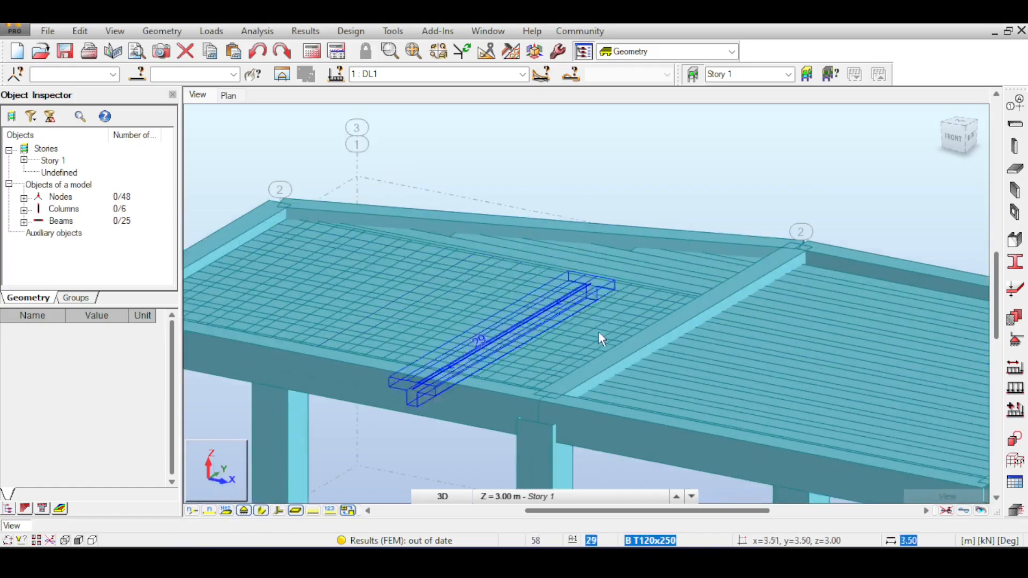
pyautogui.click(262, 510)
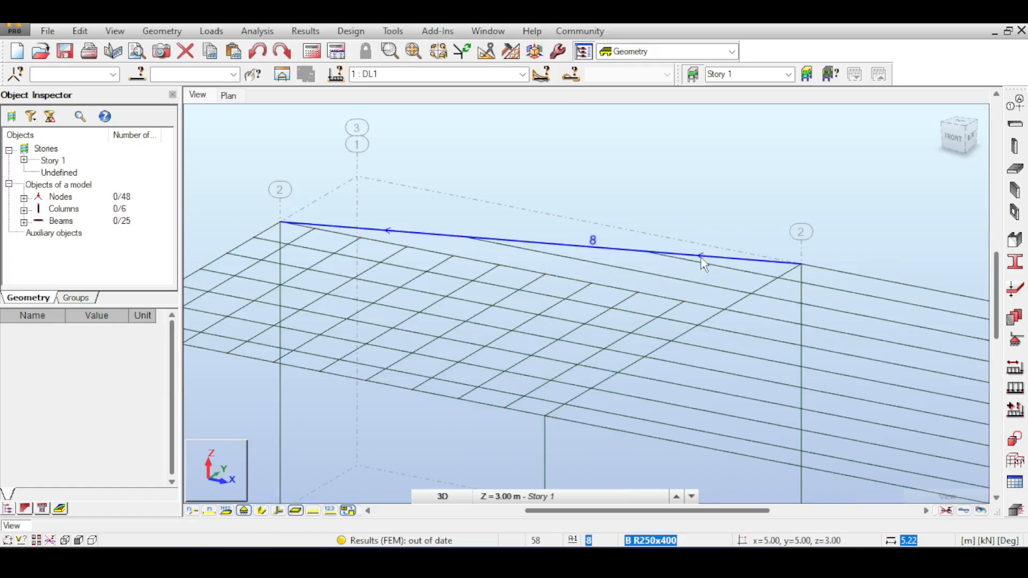
pyautogui.scroll(-2, 717, 277)
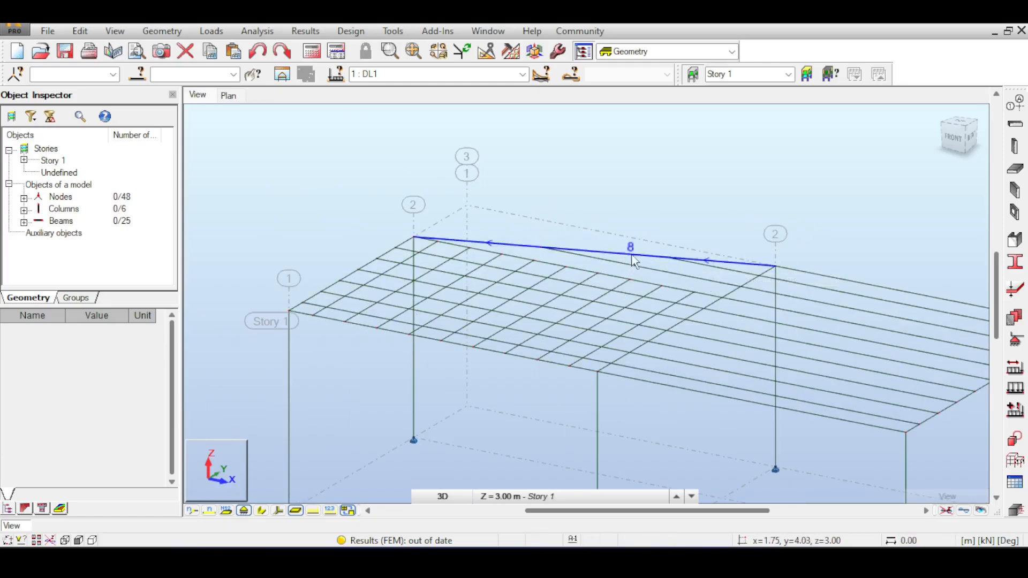
# Extend transverse ribs 31, 30 and 29 at their ends, using slanted edge beam 8 as the boundary edge.
pyautogui.click(80, 31)
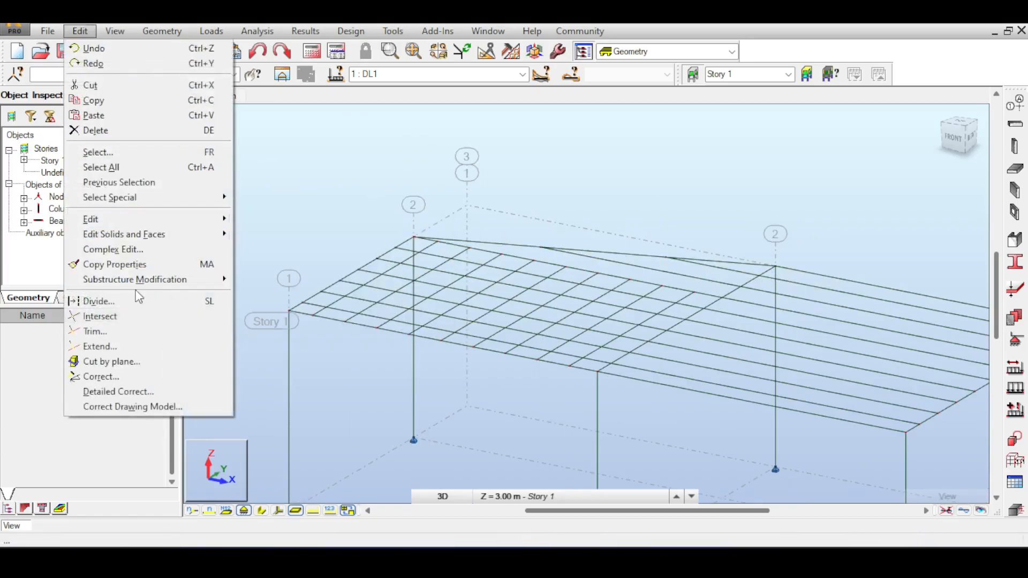
pyautogui.click(137, 346)
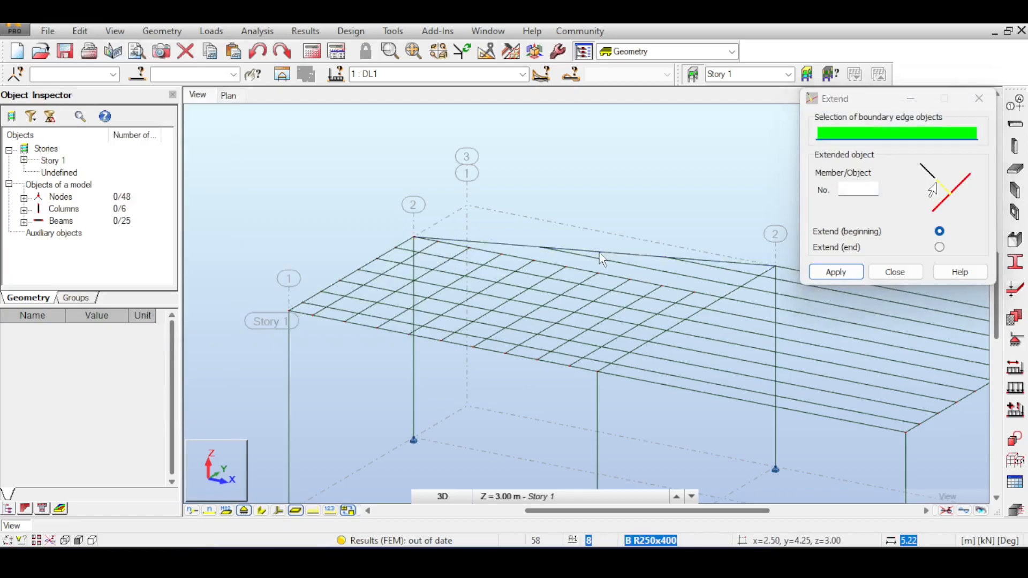
pyautogui.click(600, 254)
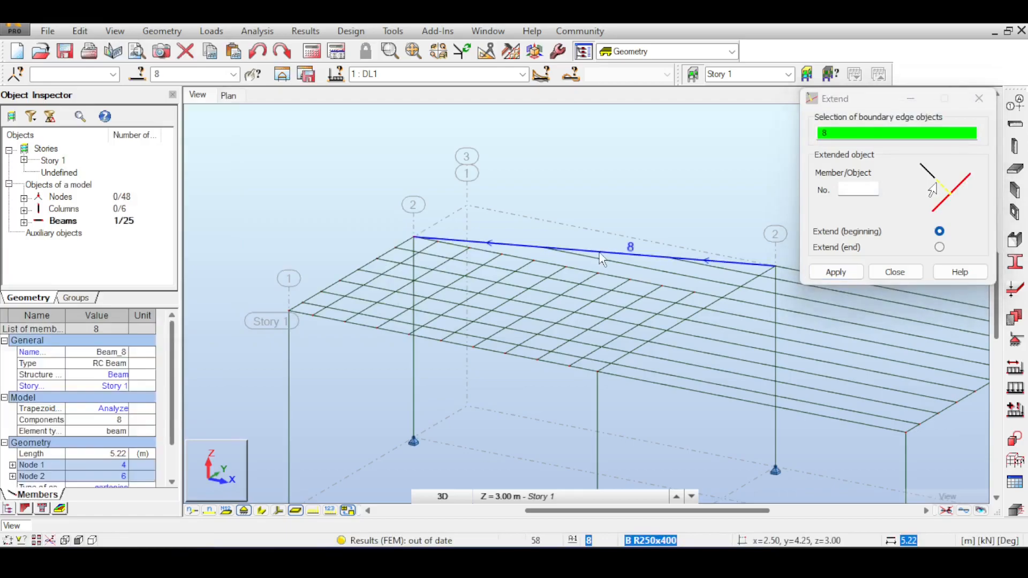
pyautogui.click(688, 296)
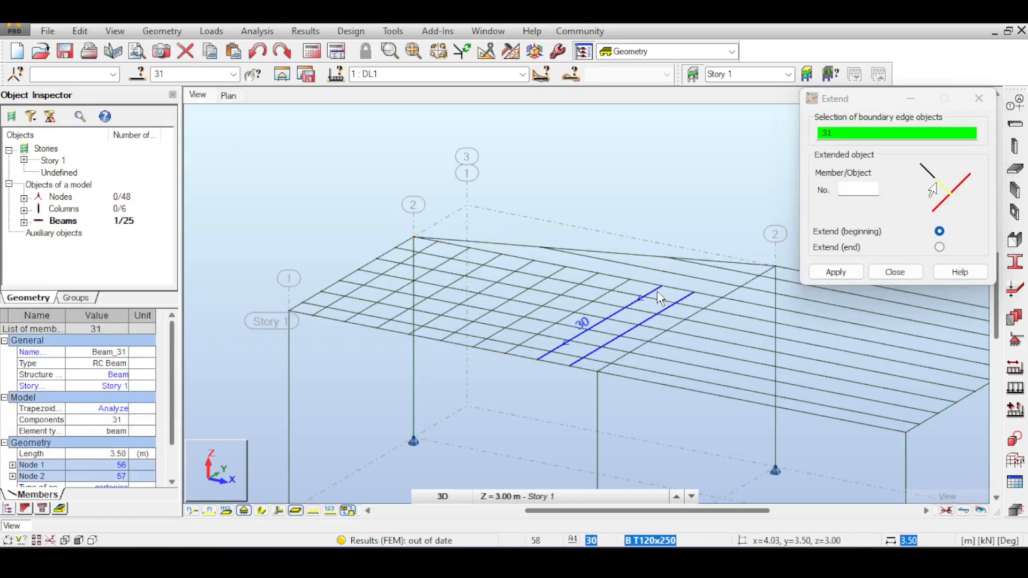
pyautogui.click(870, 135)
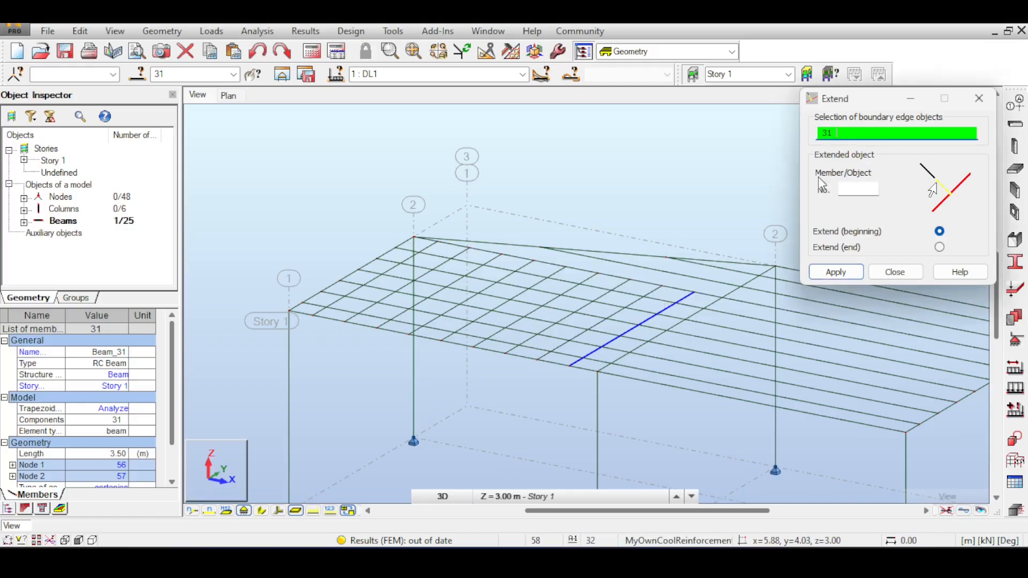
pyautogui.click(731, 261)
pyautogui.scroll(3, 698, 259)
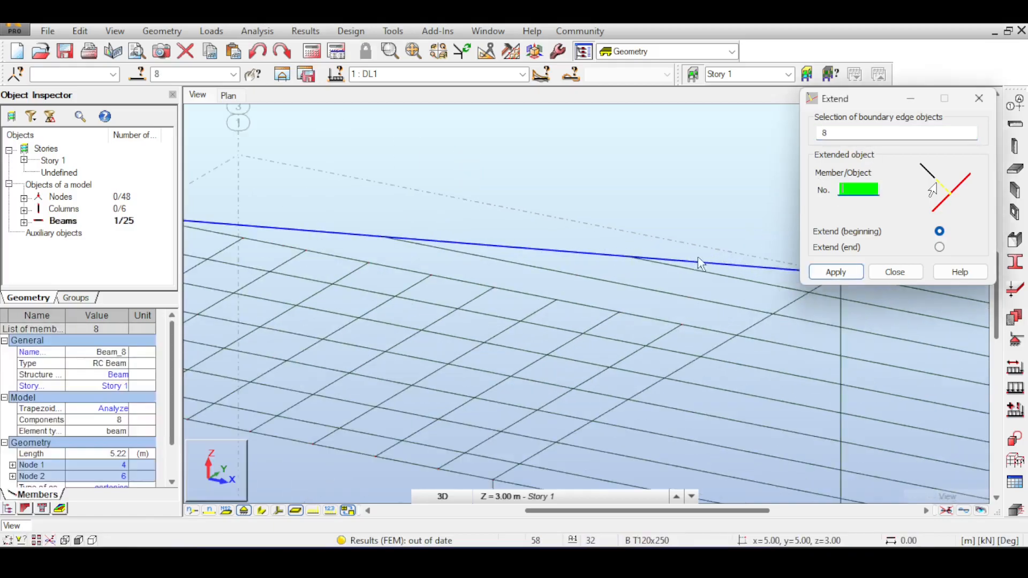
pyautogui.click(589, 273)
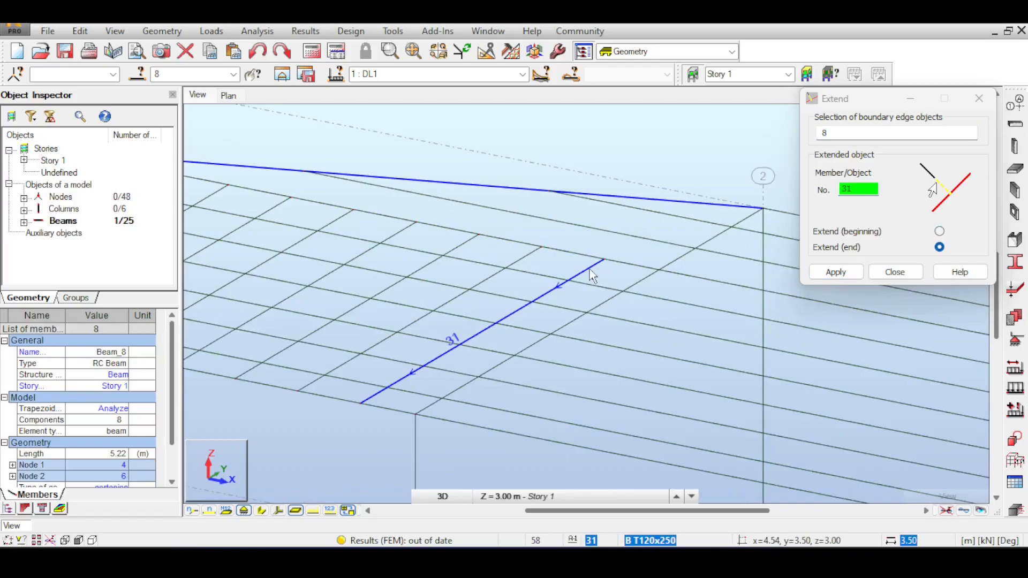
pyautogui.click(589, 269)
pyautogui.click(524, 259)
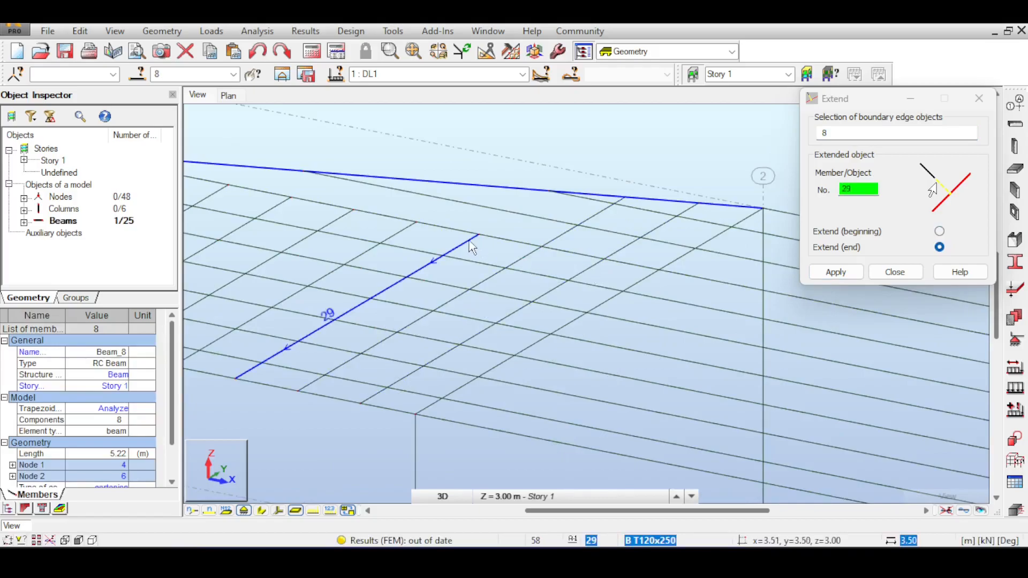
pyautogui.click(470, 239)
# Extend the remaining transverse ribs from 28 down to 23 to edge beam 8 and finish the Extend command.
pyautogui.moveTo(457, 240); pyautogui.dragTo(611, 259, button='middle')
pyautogui.click(558, 249)
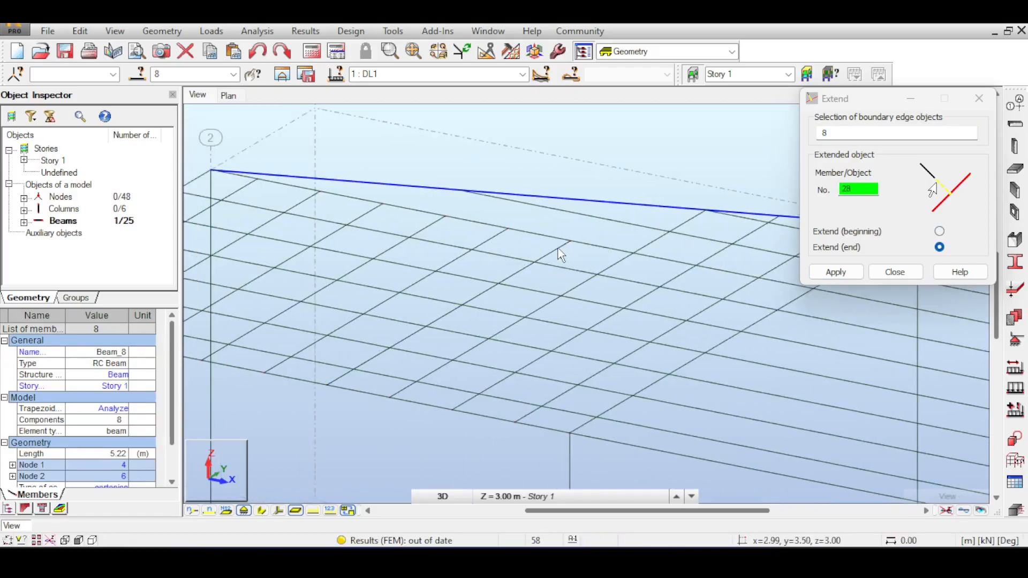
pyautogui.click(498, 236)
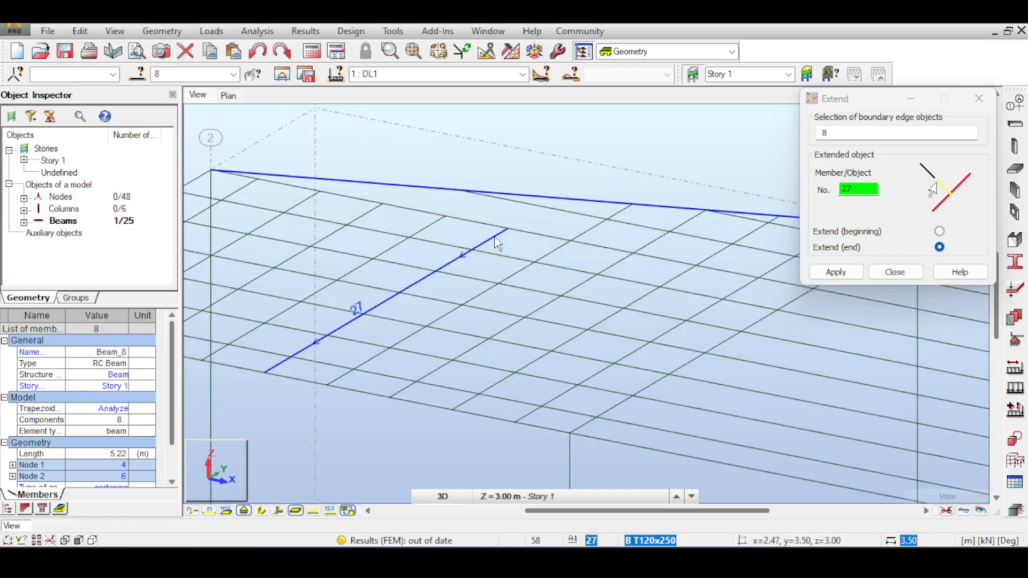
pyautogui.click(431, 230)
pyautogui.click(367, 214)
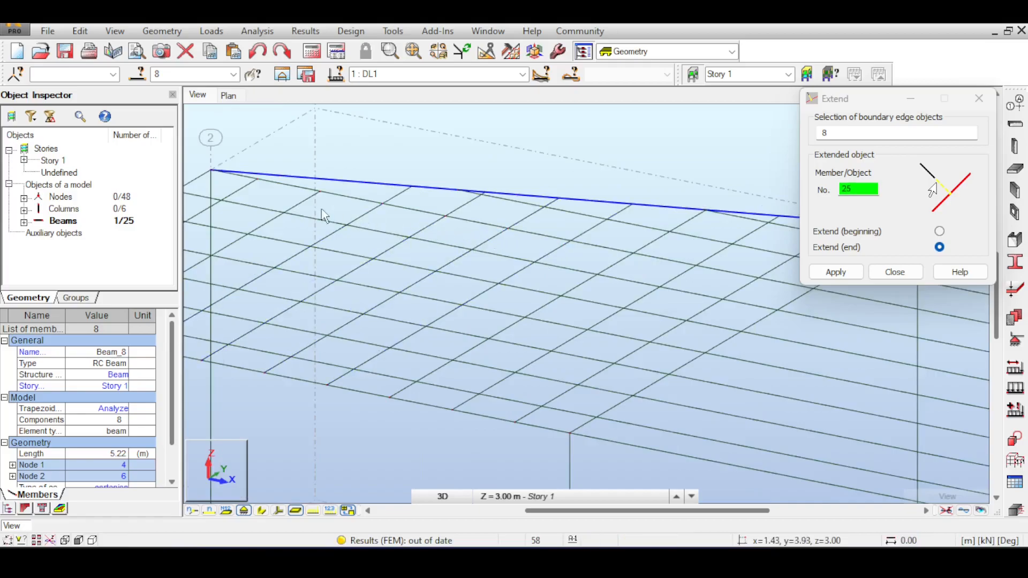
pyautogui.click(241, 190)
pyautogui.moveTo(467, 246); pyautogui.dragTo(587, 178, button='middle')
pyautogui.scroll(-5, 587, 179)
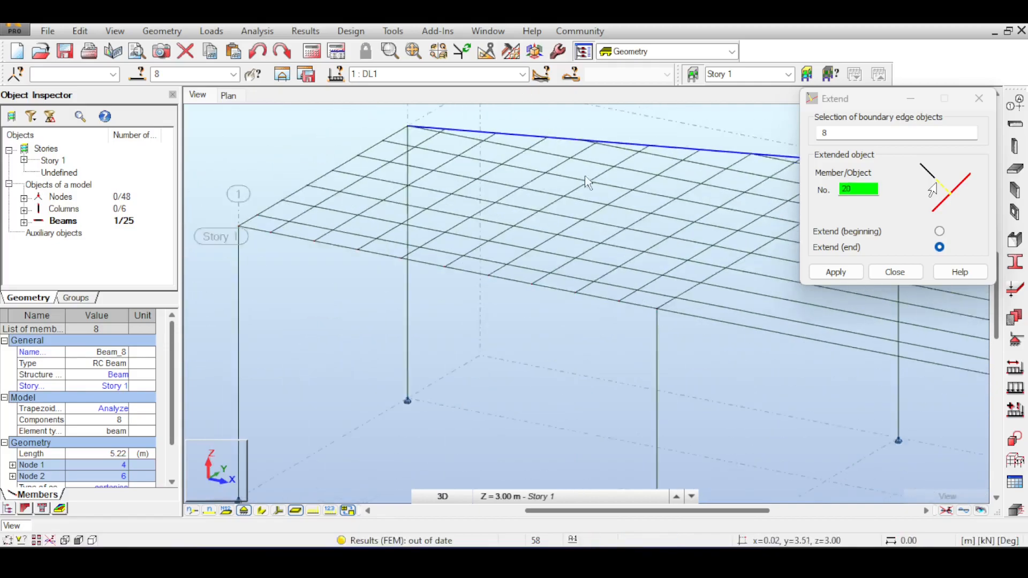
pyautogui.click(896, 270)
pyautogui.scroll(-3, 899, 274)
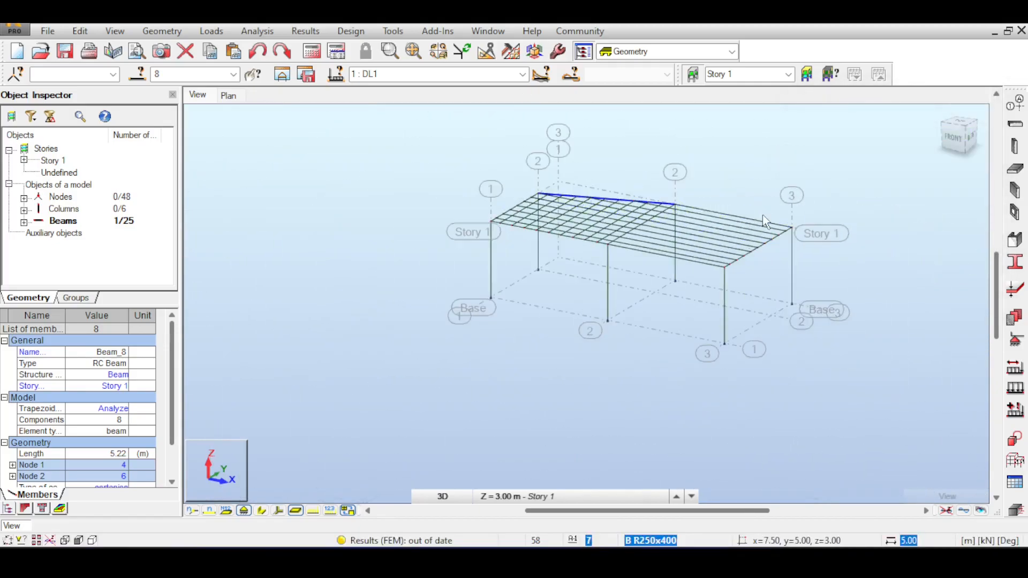
pyautogui.moveTo(813, 199); pyautogui.dragTo(780, 188, button='middle')
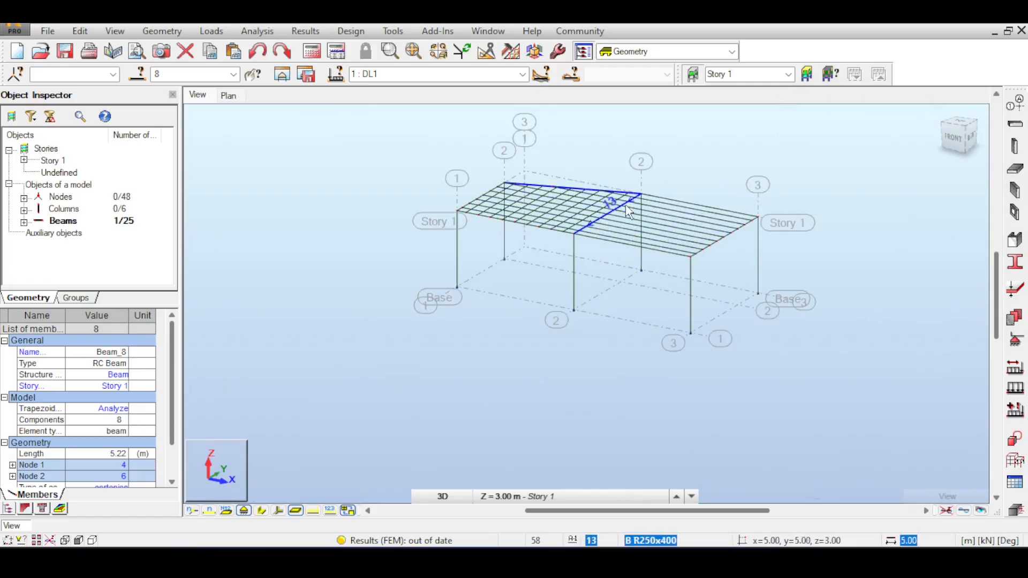
pyautogui.scroll(5, 655, 219)
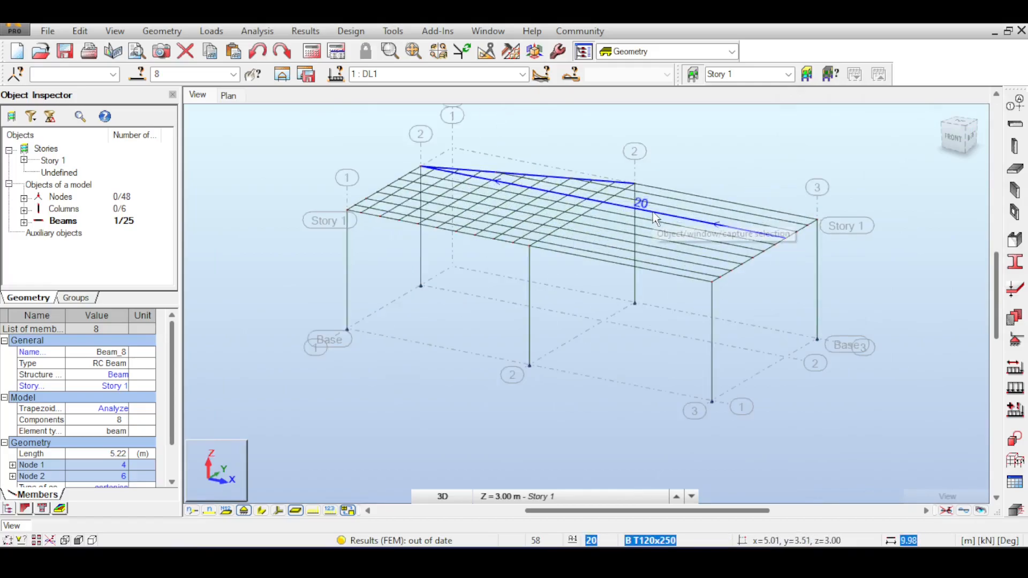
pyautogui.scroll(-4, 656, 218)
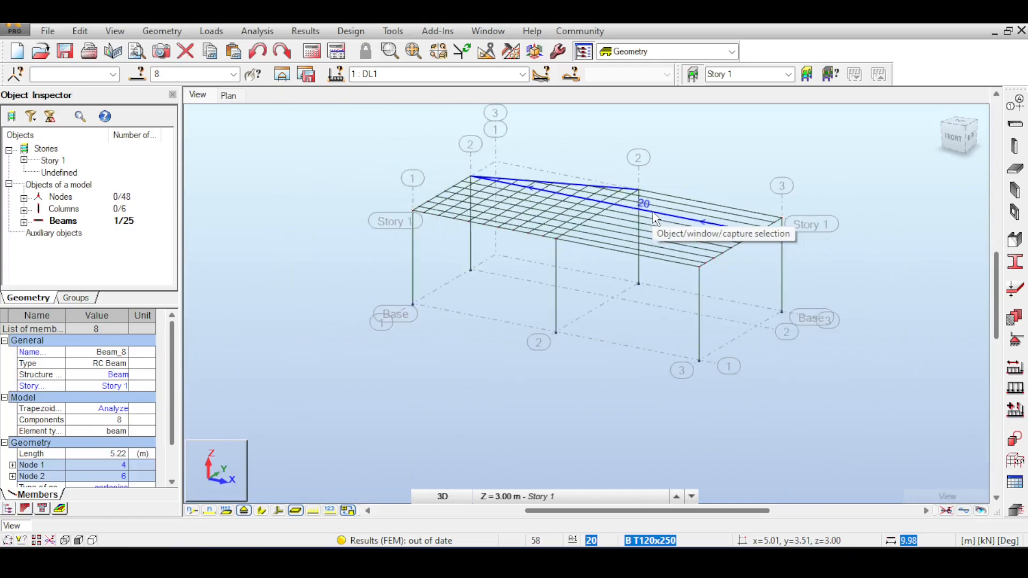
pyautogui.scroll(1, 722, 250)
pyautogui.scroll(2, 721, 249)
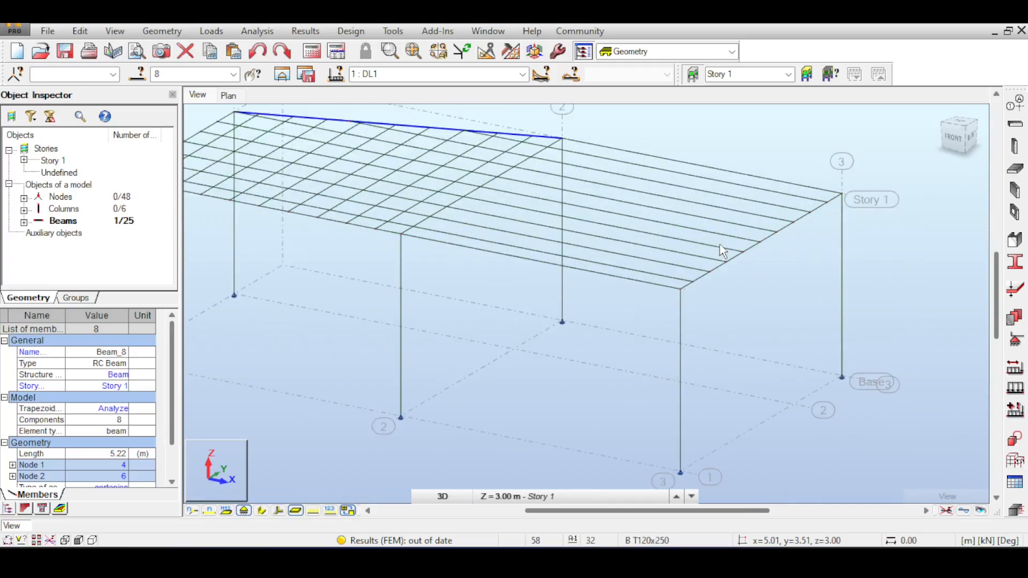
pyautogui.scroll(-3, 719, 244)
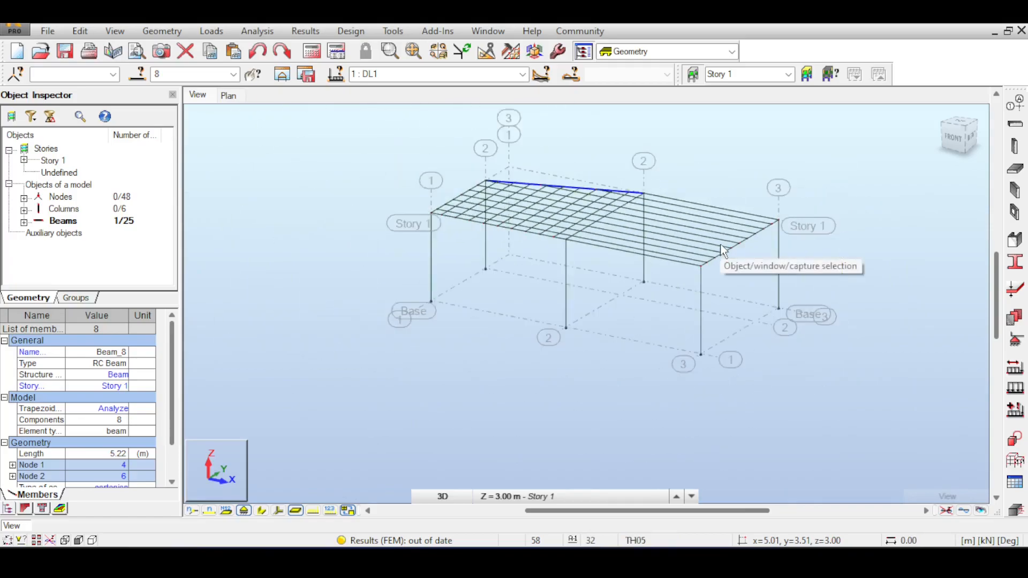
# Start defining a new floor slab and open the choice of available slab thicknesses.
pyautogui.click(1014, 169)
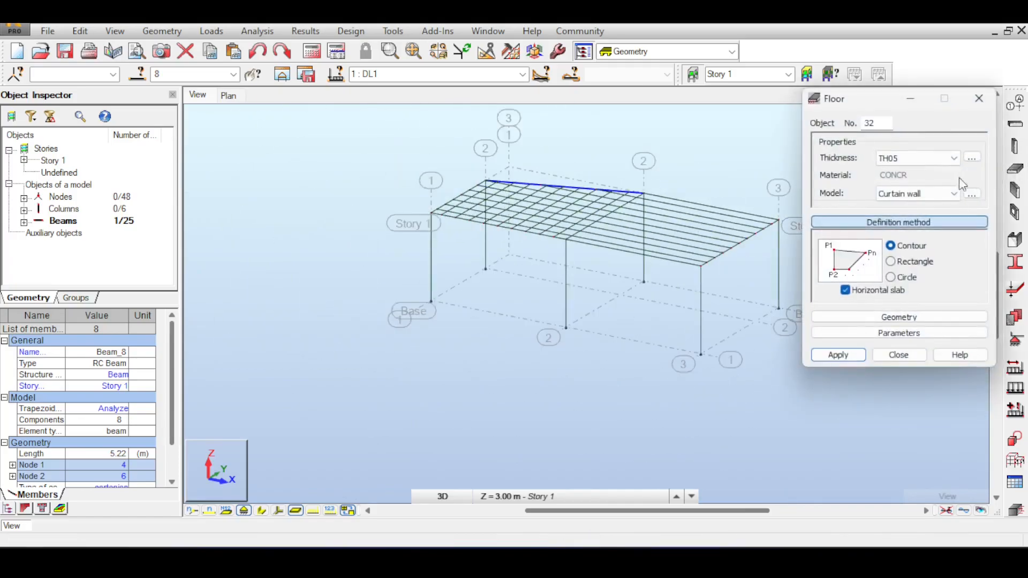
pyautogui.click(931, 158)
pyautogui.click(930, 159)
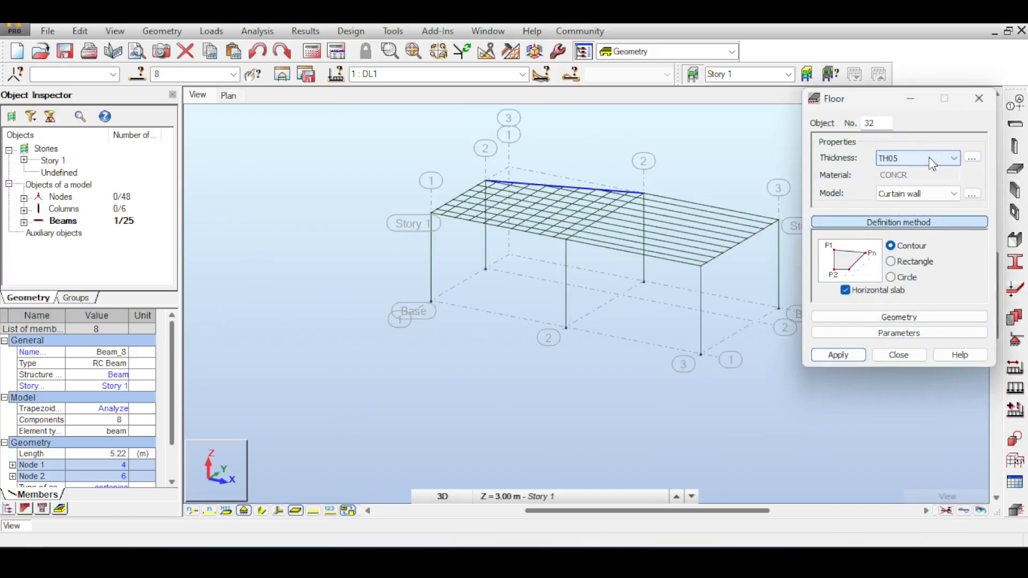
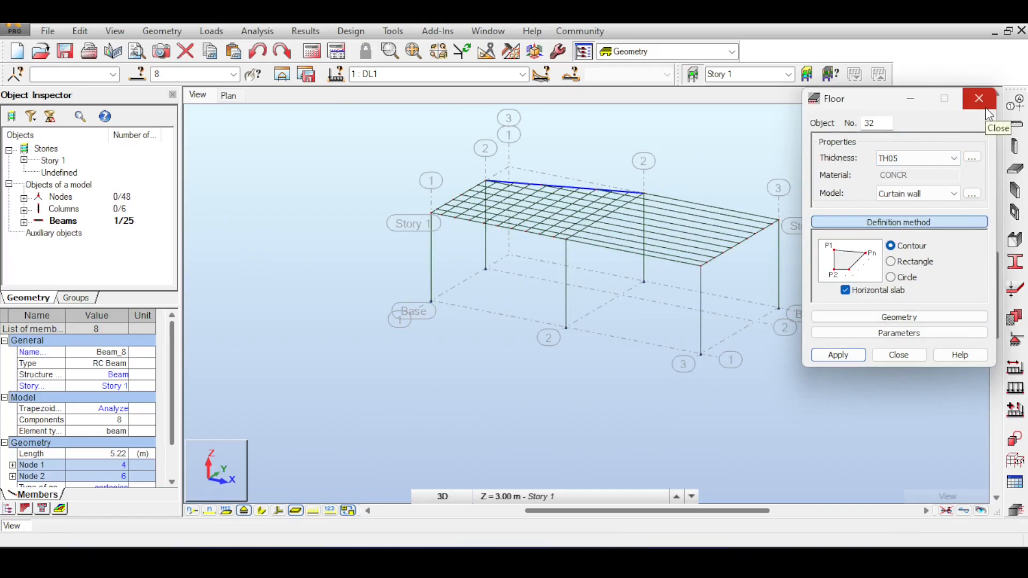
pyautogui.click(948, 160)
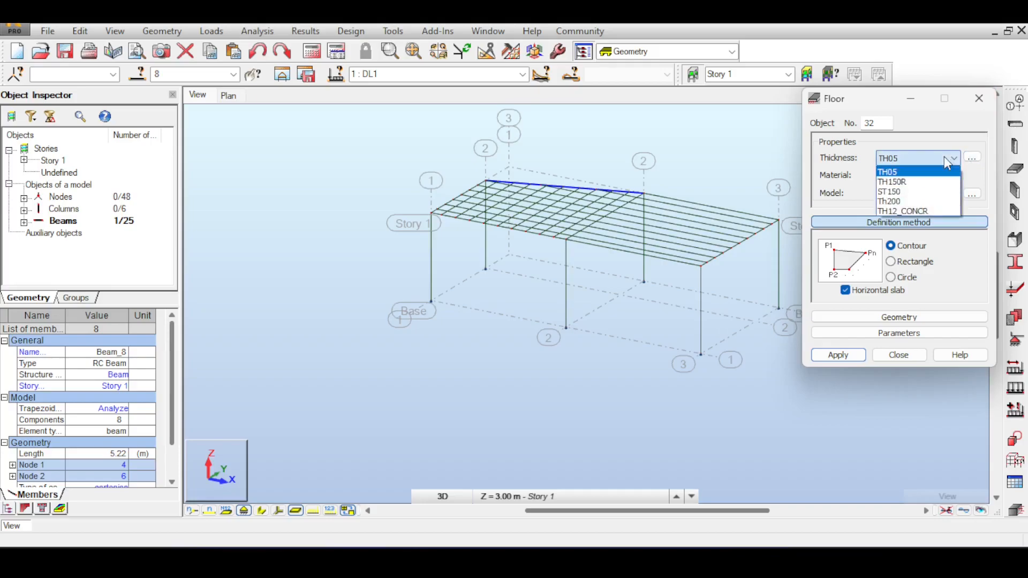
pyautogui.click(947, 161)
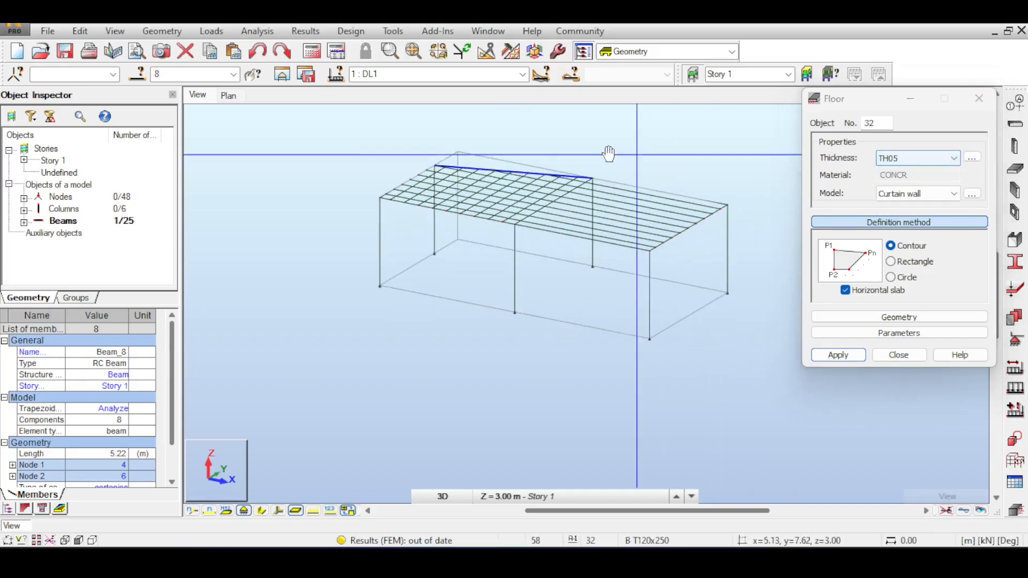
pyautogui.click(897, 158)
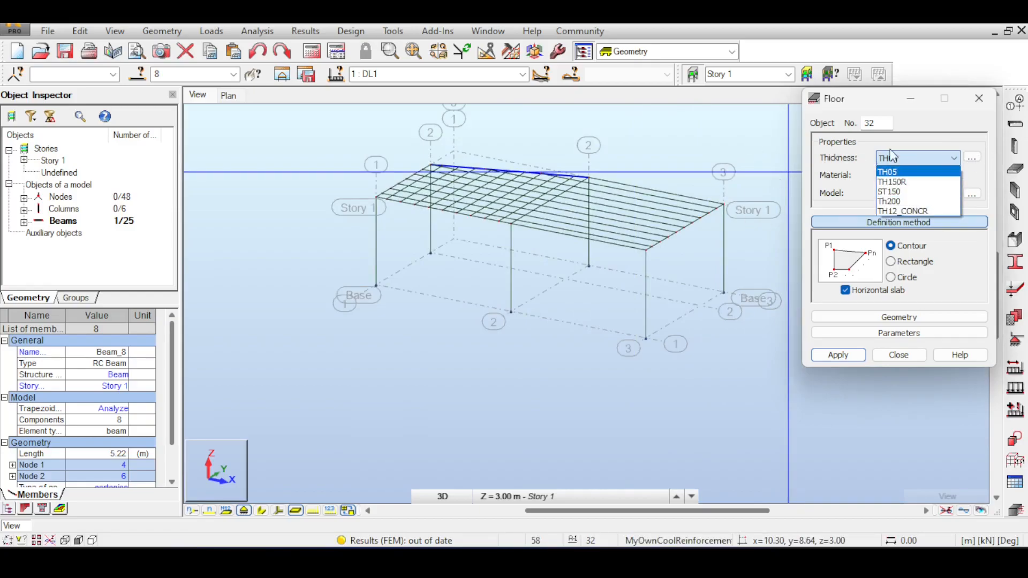
# Add a homogeneous slab thickness labelled DummySlab with a constant 1 mm thickness and CONCR material.
pyautogui.click(901, 172)
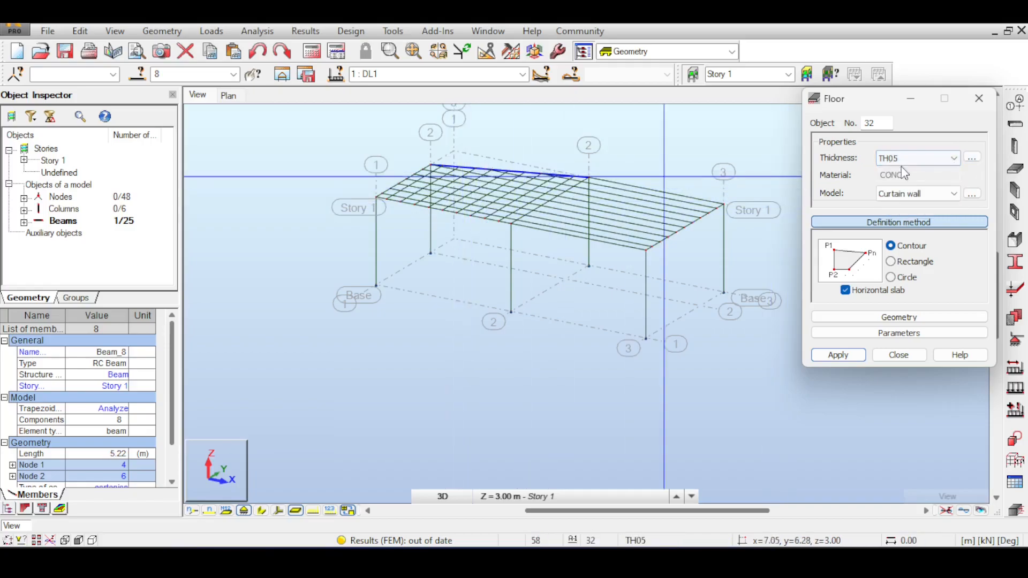
pyautogui.click(971, 157)
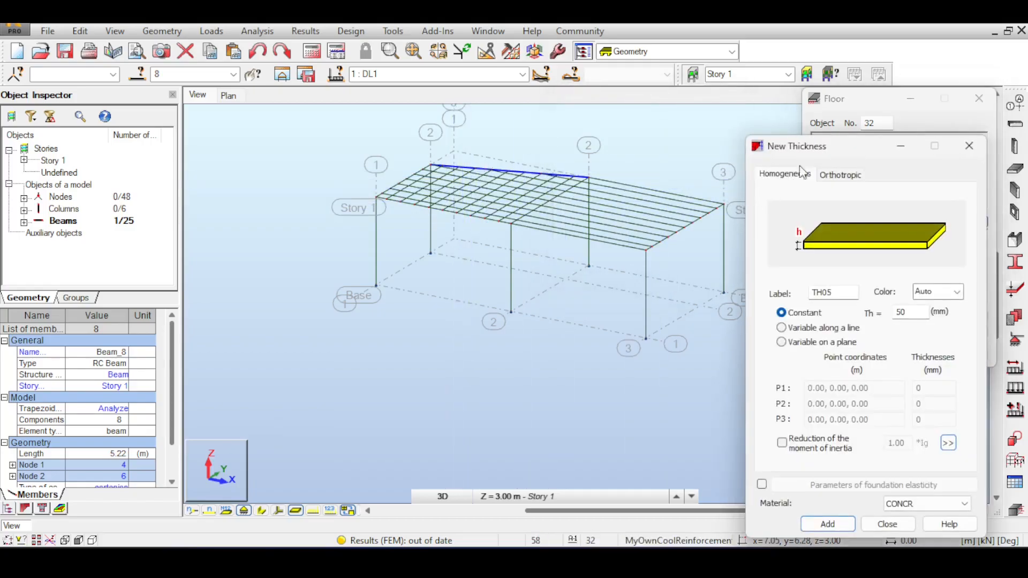
pyautogui.moveTo(810, 152); pyautogui.dragTo(755, 121)
pyautogui.doubleClick(858, 276)
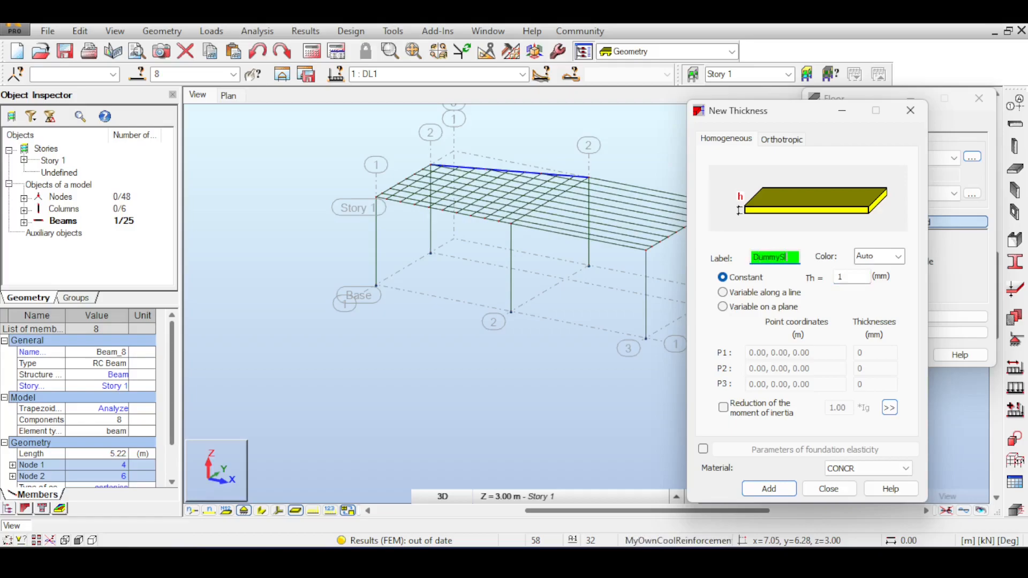
pyautogui.write('ab')
pyautogui.click(769, 488)
pyautogui.click(825, 490)
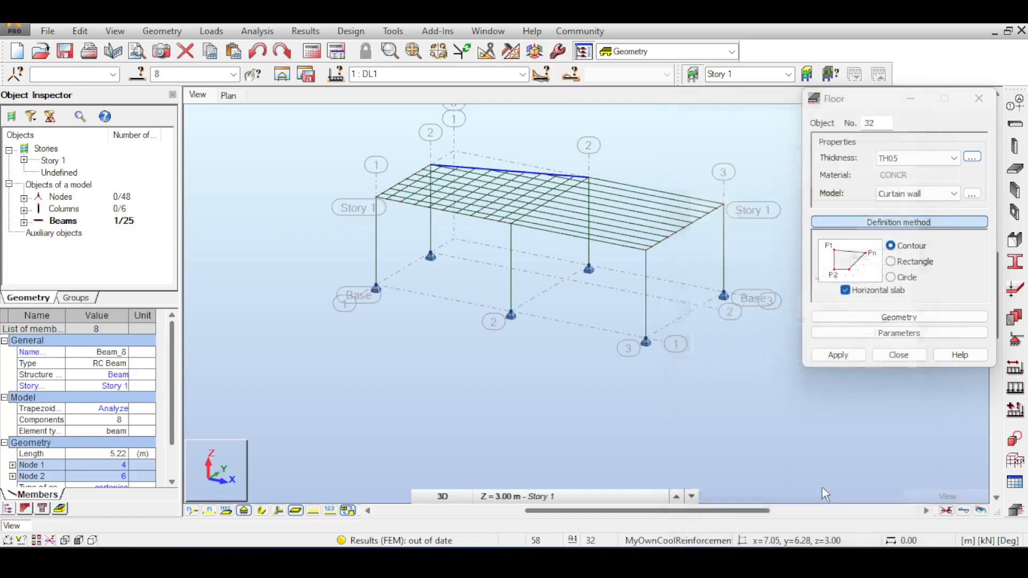
# Draw a horizontal floor contour through the six column-top nodes around the Story 1 perimeter and finish the Floor command.
pyautogui.click(899, 261)
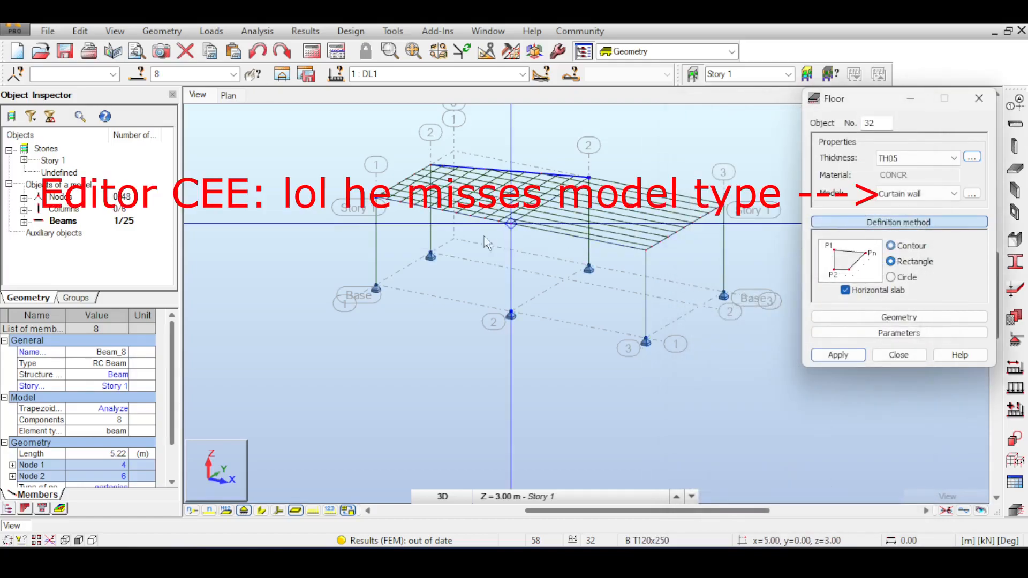
pyautogui.click(375, 197)
pyautogui.click(512, 223)
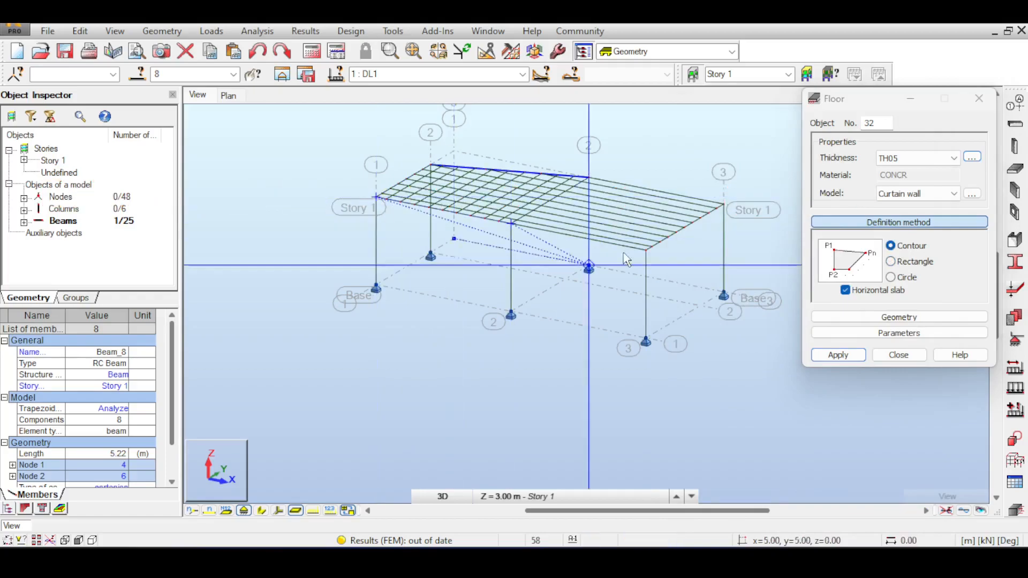
pyautogui.click(646, 250)
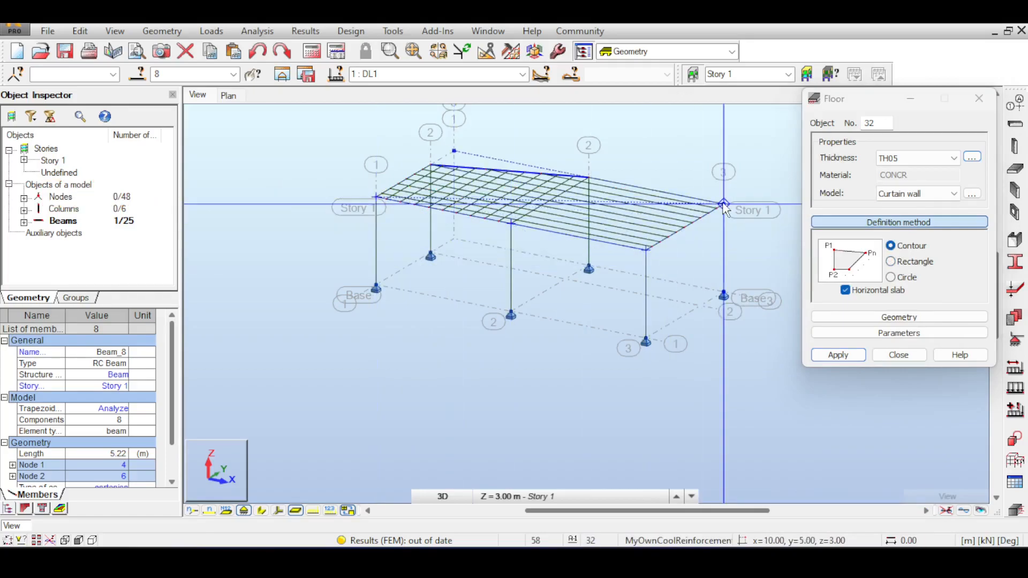
pyautogui.click(723, 203)
pyautogui.click(589, 178)
pyautogui.scroll(4, 439, 167)
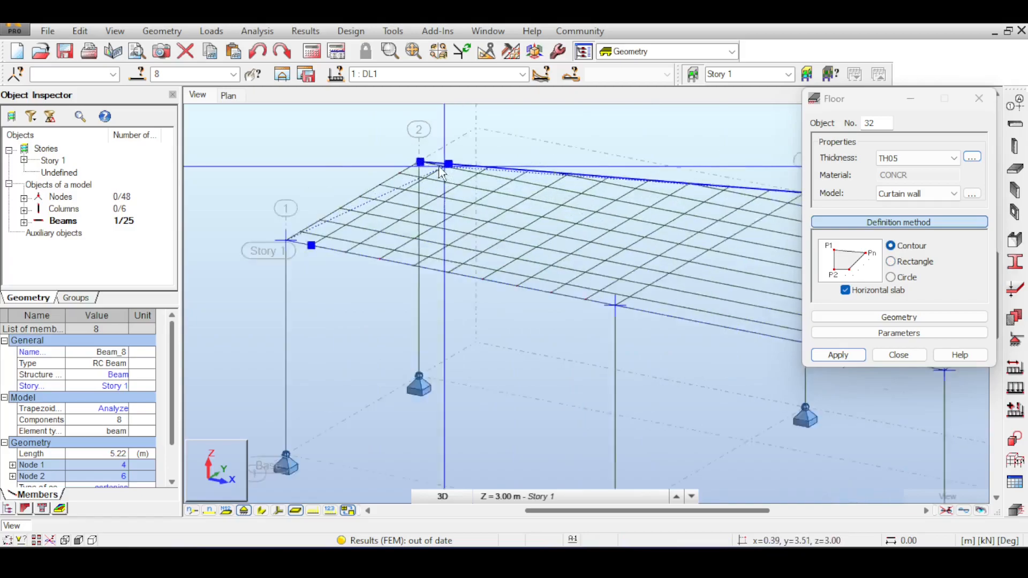
pyautogui.scroll(5, 440, 171)
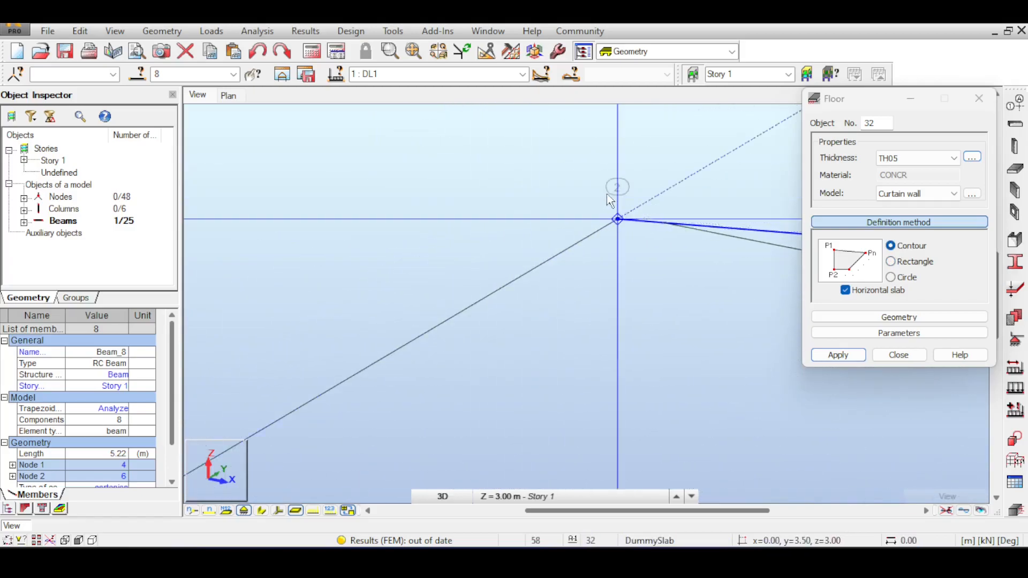
pyautogui.scroll(2, 608, 202)
pyautogui.scroll(-2, 610, 256)
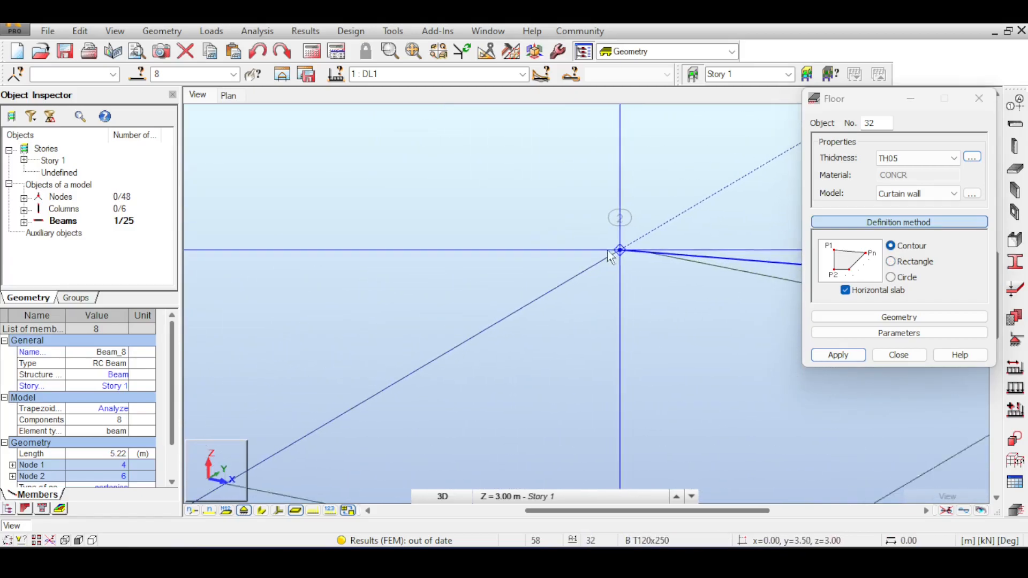
pyautogui.scroll(-5, 610, 256)
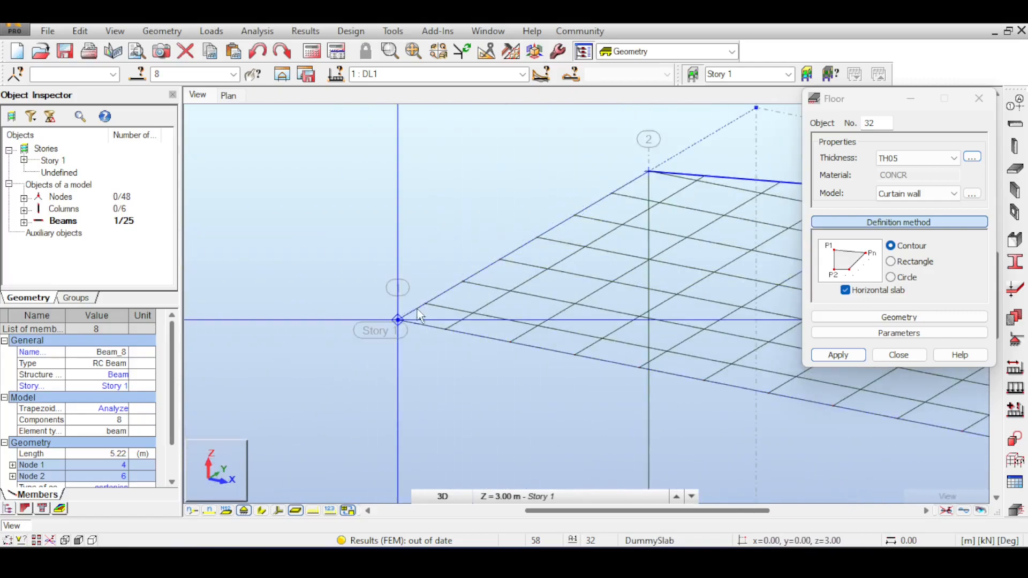
pyautogui.click(408, 313)
pyautogui.click(897, 356)
# Define a uniform planar surface load of -15 kPa in the global Z direction for case DL1.
pyautogui.scroll(-2, 702, 150)
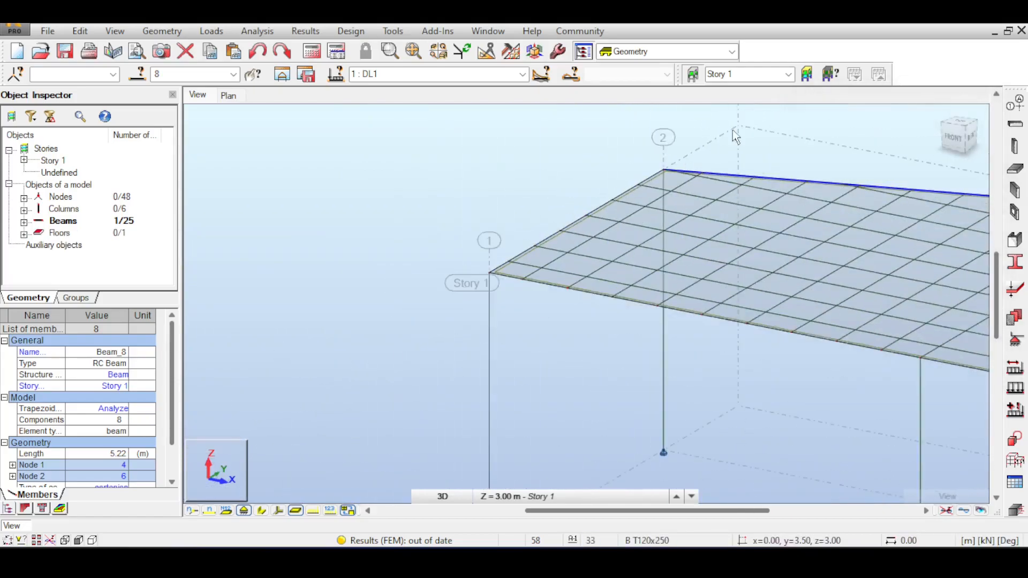
pyautogui.moveTo(843, 134); pyautogui.dragTo(450, 127, button='middle')
pyautogui.scroll(-2, 450, 133)
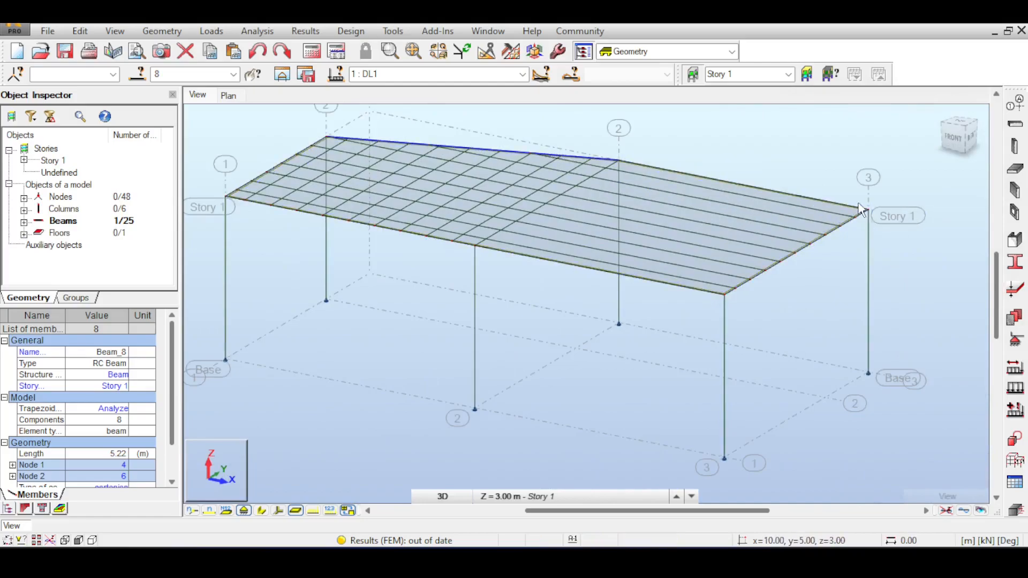
pyautogui.click(1016, 409)
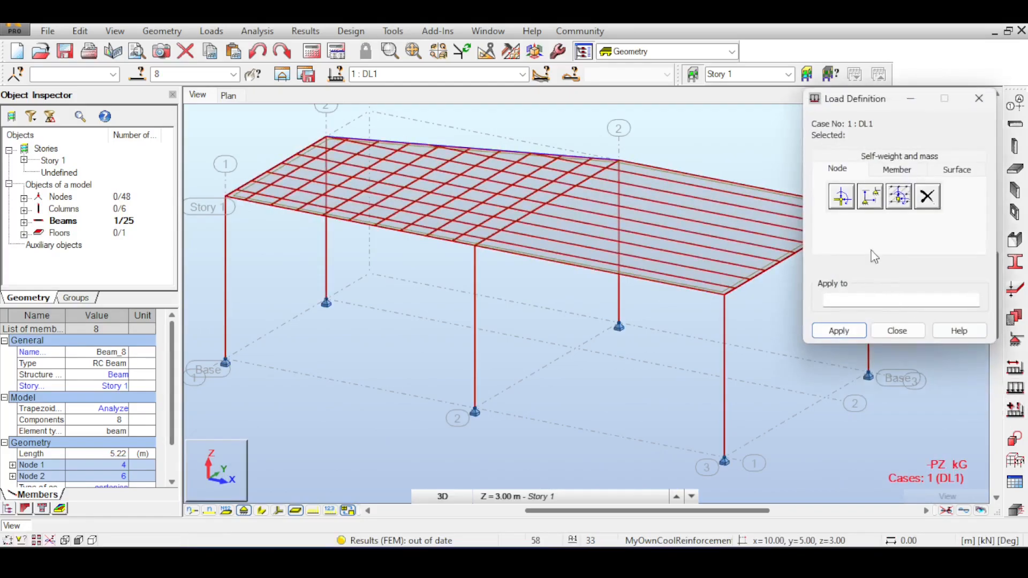
pyautogui.click(956, 170)
pyautogui.click(861, 195)
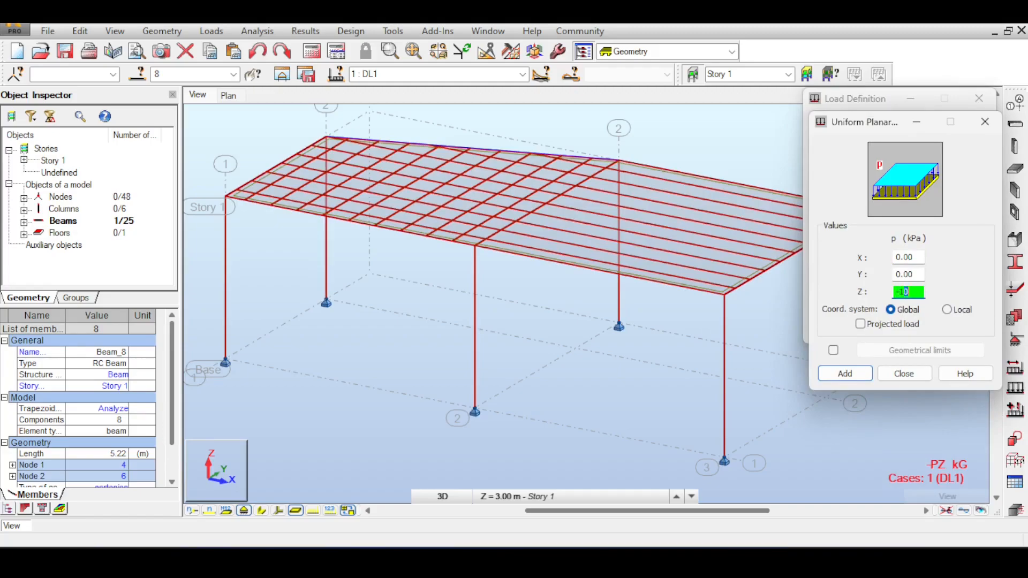
pyautogui.click(826, 373)
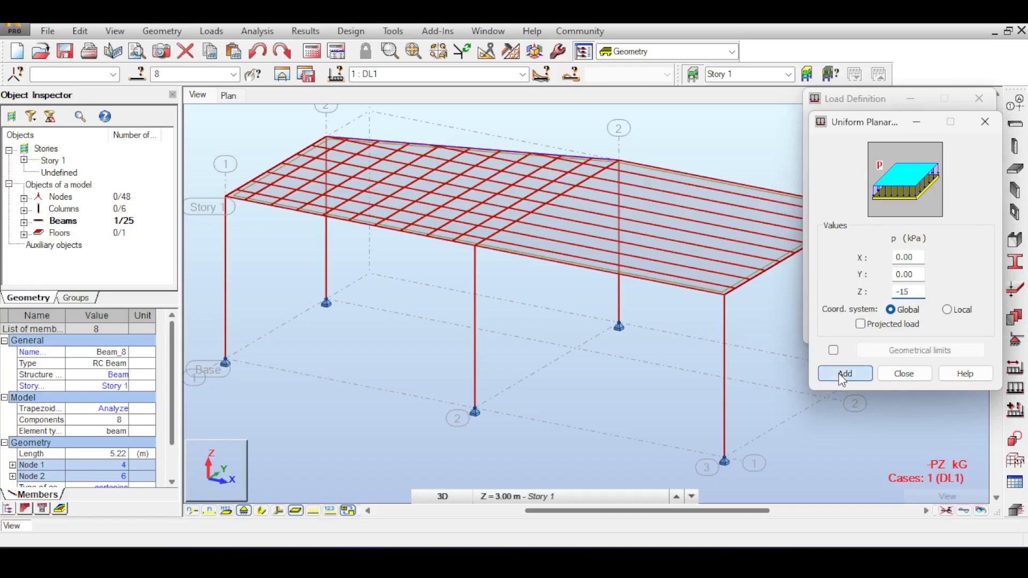
# Apply the uniform planar load to the Story 1 floor slab and finish the load definition.
pyautogui.moveTo(773, 182); pyautogui.dragTo(655, 177, button='middle')
pyautogui.scroll(2, 662, 195)
pyautogui.click(674, 197)
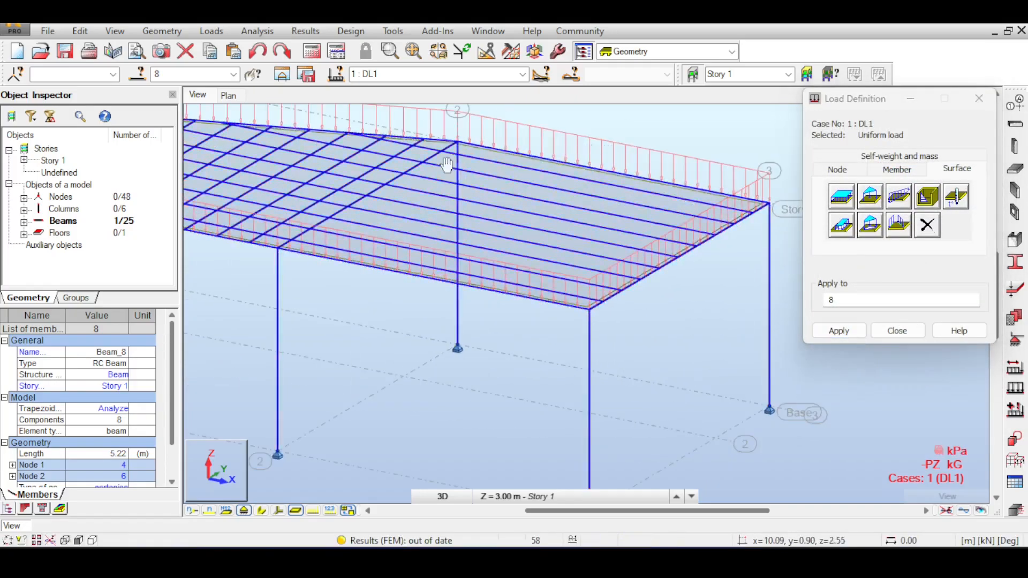
pyautogui.moveTo(443, 165); pyautogui.dragTo(704, 216, button='middle')
pyautogui.click(916, 328)
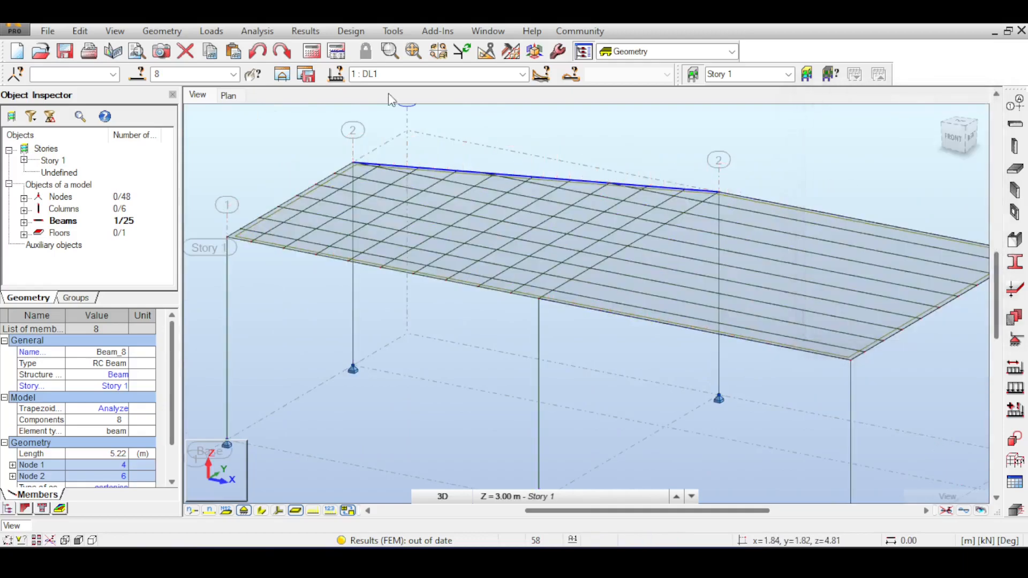
# Run the structural calculation for the loaded frame and floor.
pyautogui.click(312, 52)
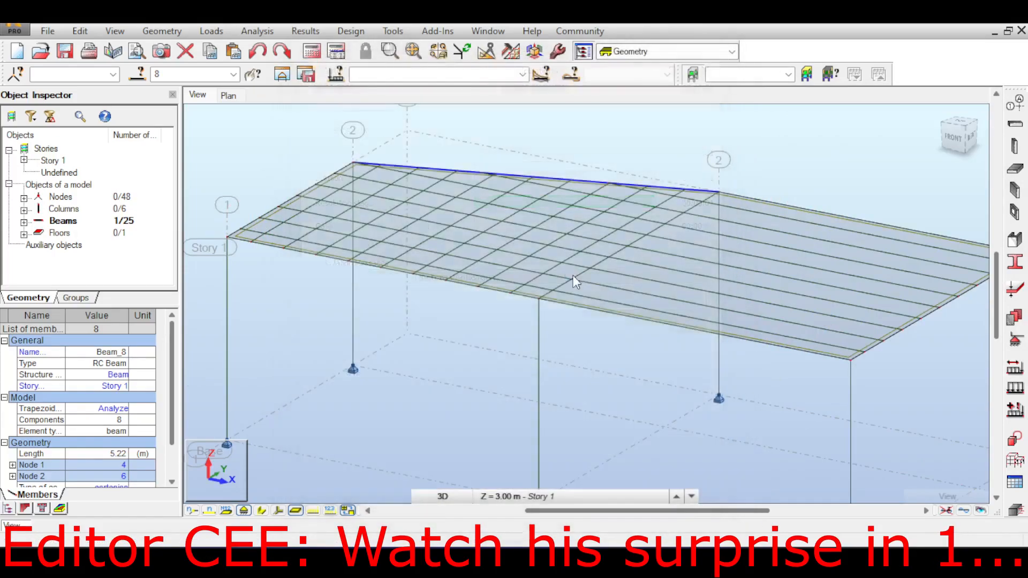
pyautogui.scroll(-2, 807, 178)
pyautogui.moveTo(856, 188); pyautogui.dragTo(722, 190, button='middle')
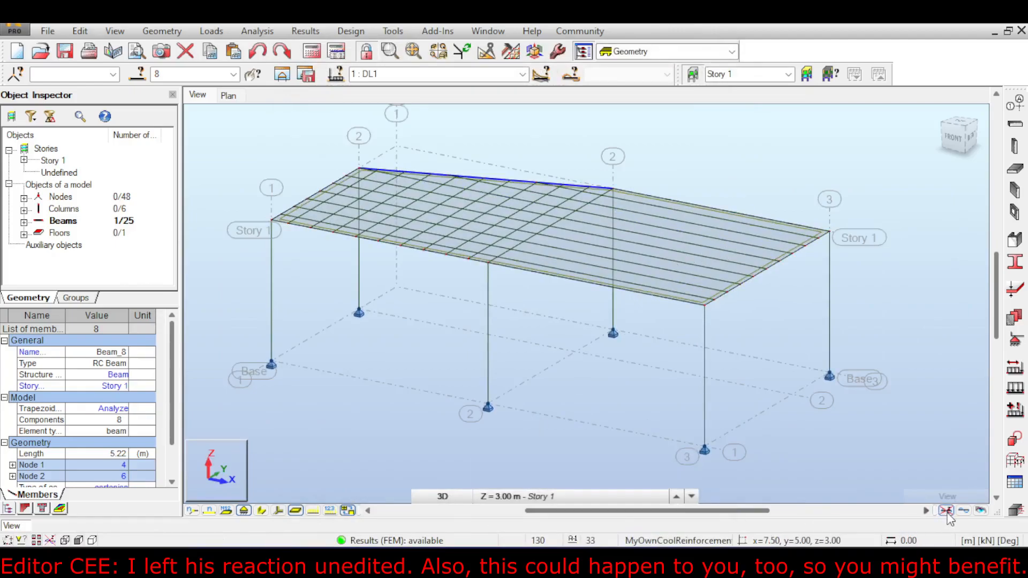
# Change the floor slab's calculation model to Shell and accept the resulting change to the structure data.
pyautogui.moveTo(563, 187); pyautogui.dragTo(497, 195, button='middle')
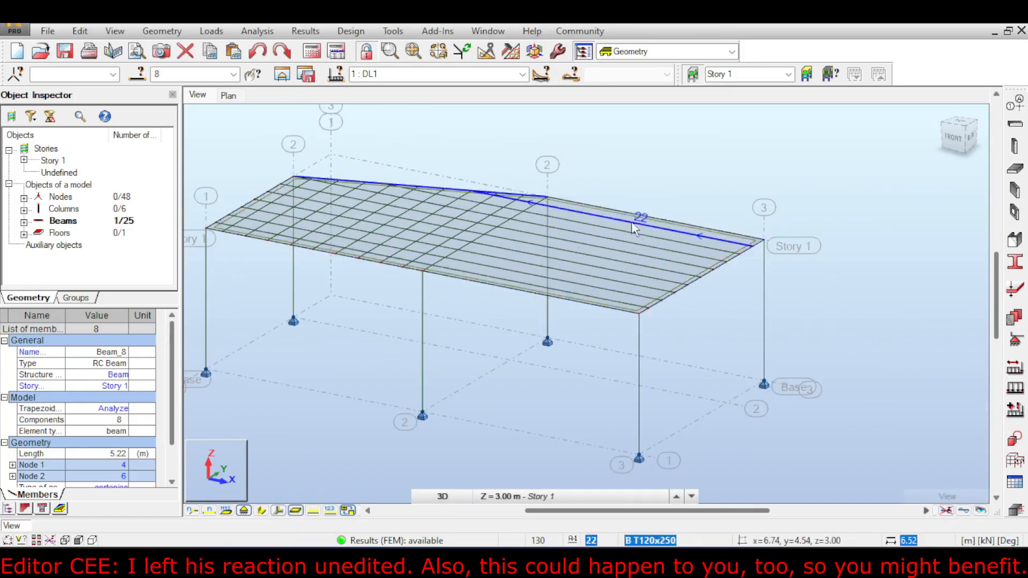
pyautogui.click(643, 230)
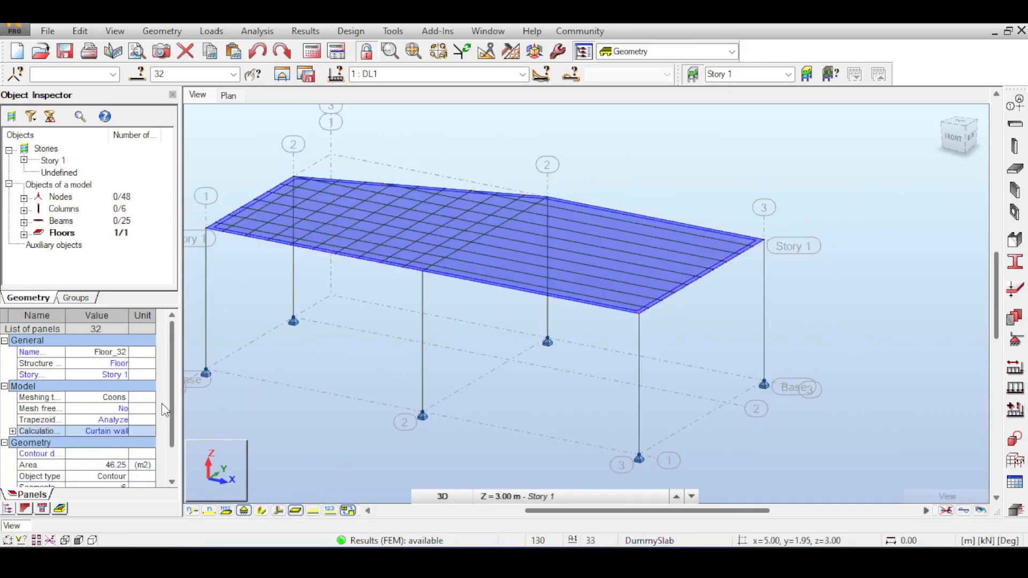
pyautogui.click(110, 431)
pyautogui.click(112, 458)
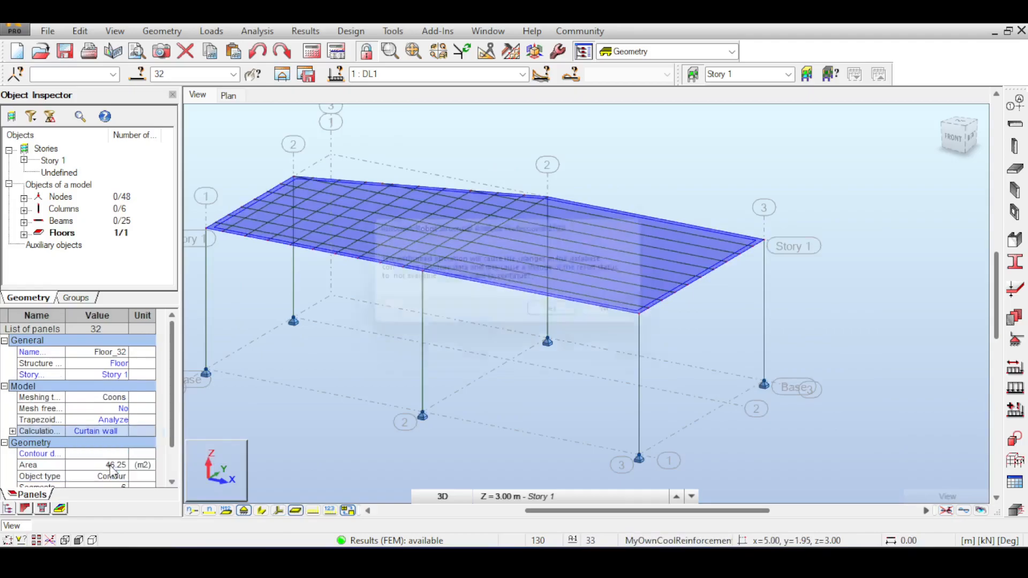
pyautogui.click(563, 317)
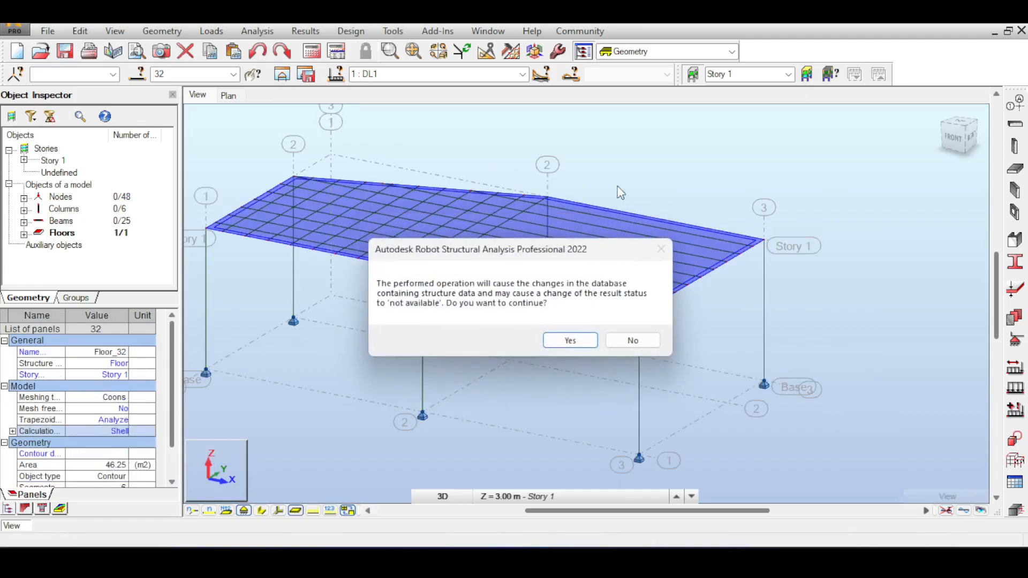
pyautogui.click(570, 341)
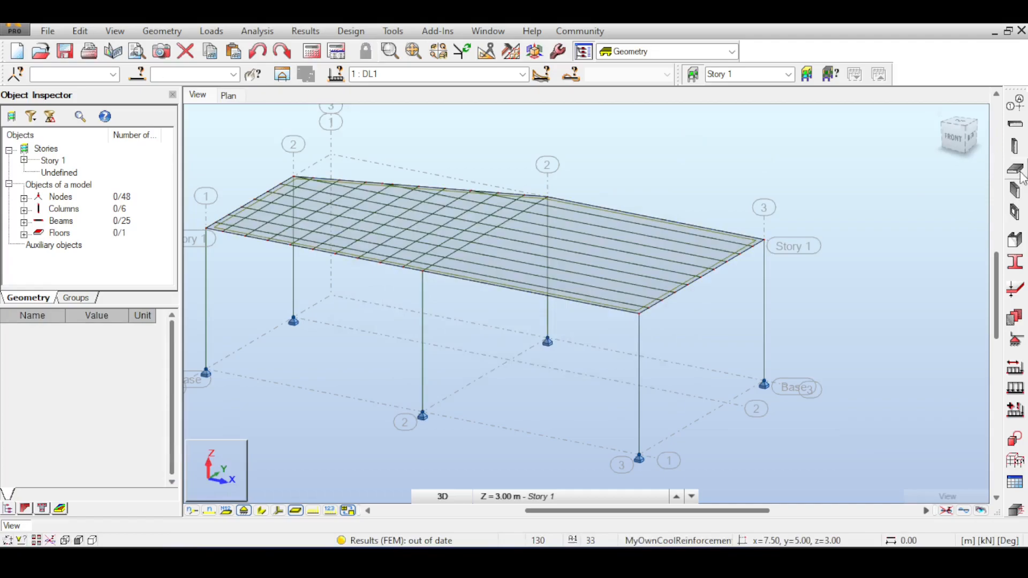
pyautogui.click(1019, 173)
pyautogui.click(933, 193)
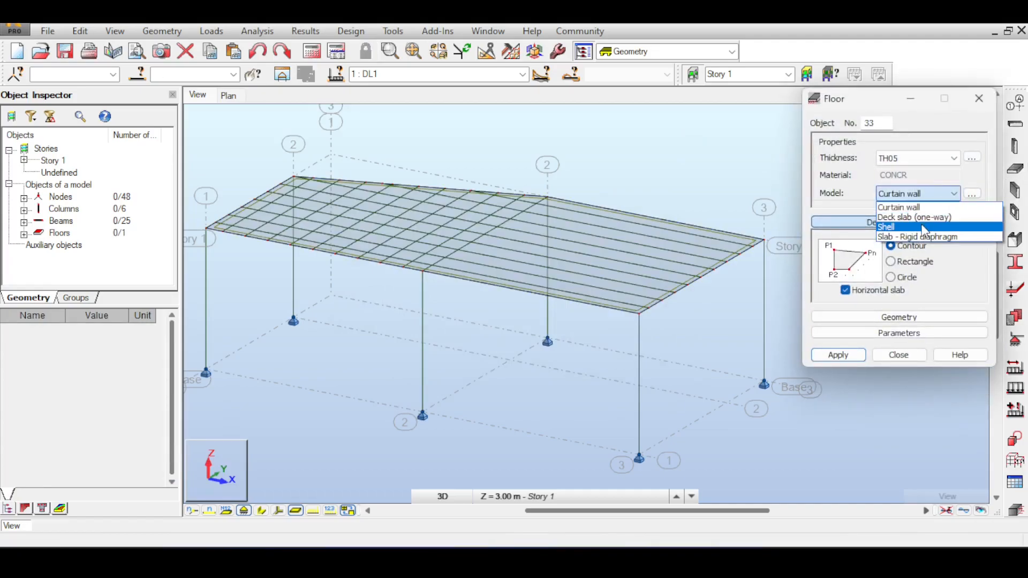
pyautogui.click(934, 112)
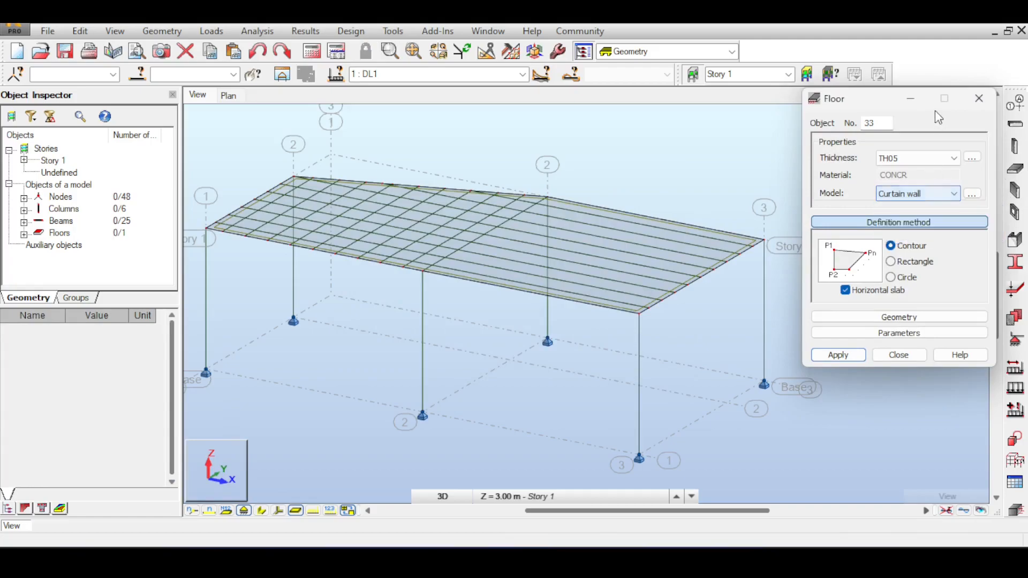
pyautogui.click(978, 98)
# Recalculate the structure with the shell floor and inspect the generated mesh along the slab's slanted edge.
pyautogui.click(315, 52)
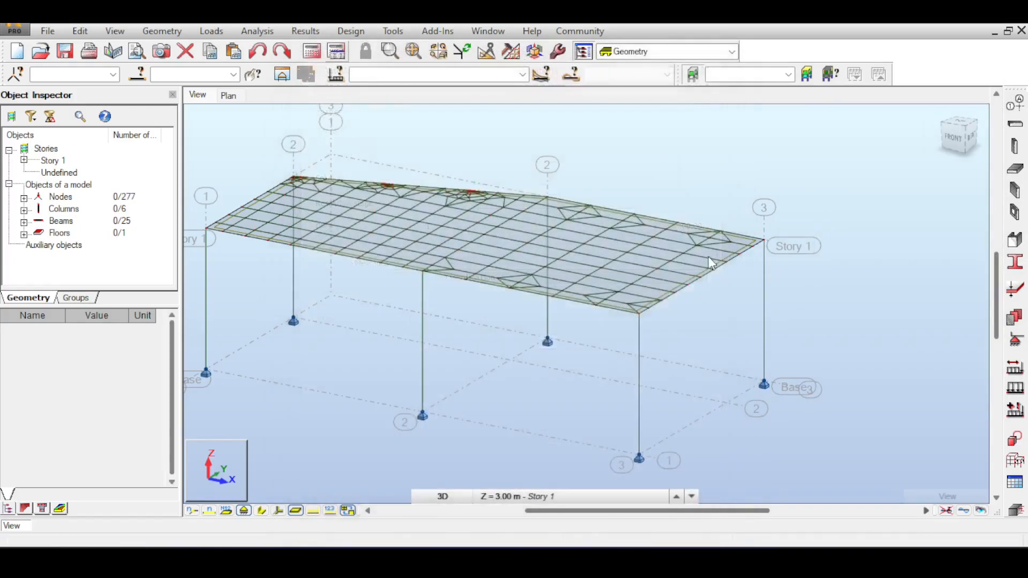
pyautogui.scroll(2, 518, 274)
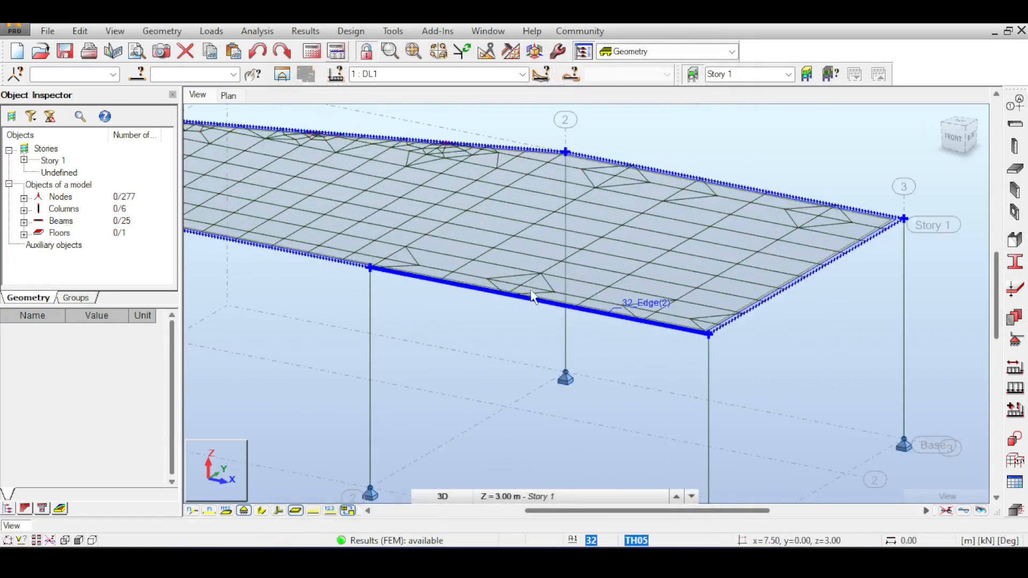
pyautogui.moveTo(473, 133); pyautogui.dragTo(525, 205, button='middle')
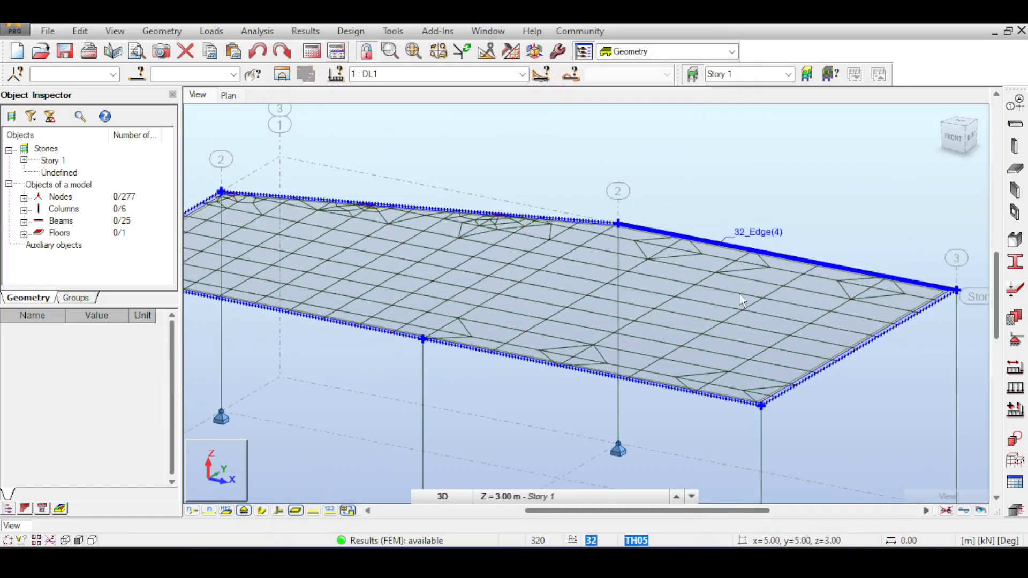
pyautogui.scroll(5, 525, 253)
pyautogui.scroll(2, 437, 208)
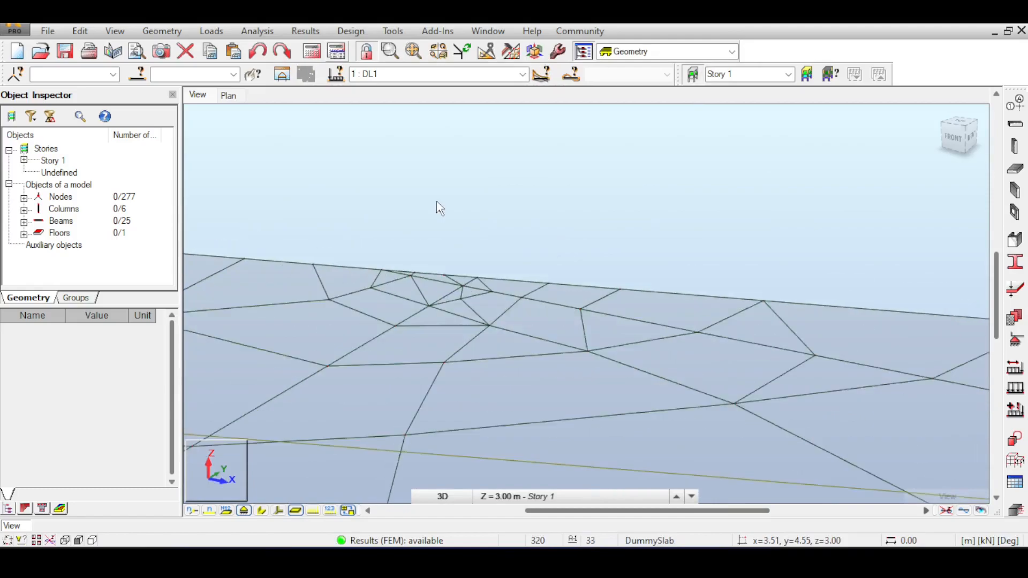
pyautogui.scroll(-4, 473, 261)
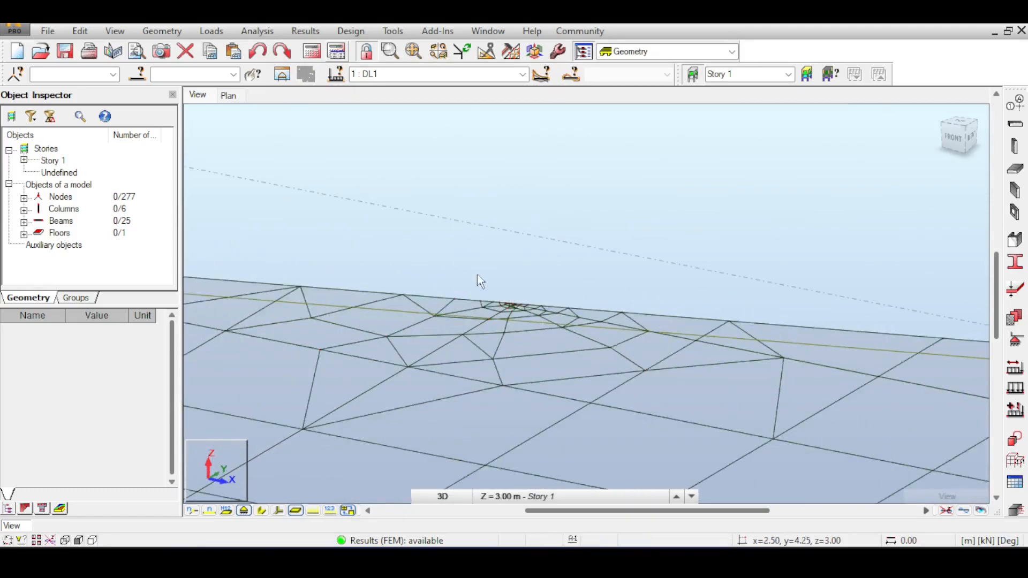
# Display the members' section shapes and select one long joist near the middle of the floor's width.
pyautogui.click(261, 511)
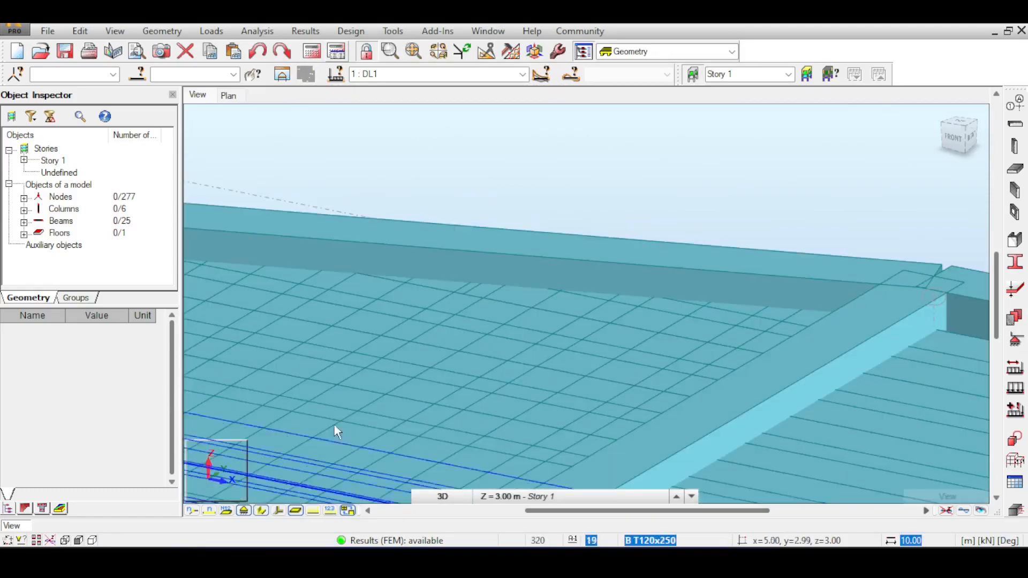
pyautogui.click(290, 354)
pyautogui.scroll(-2, 509, 141)
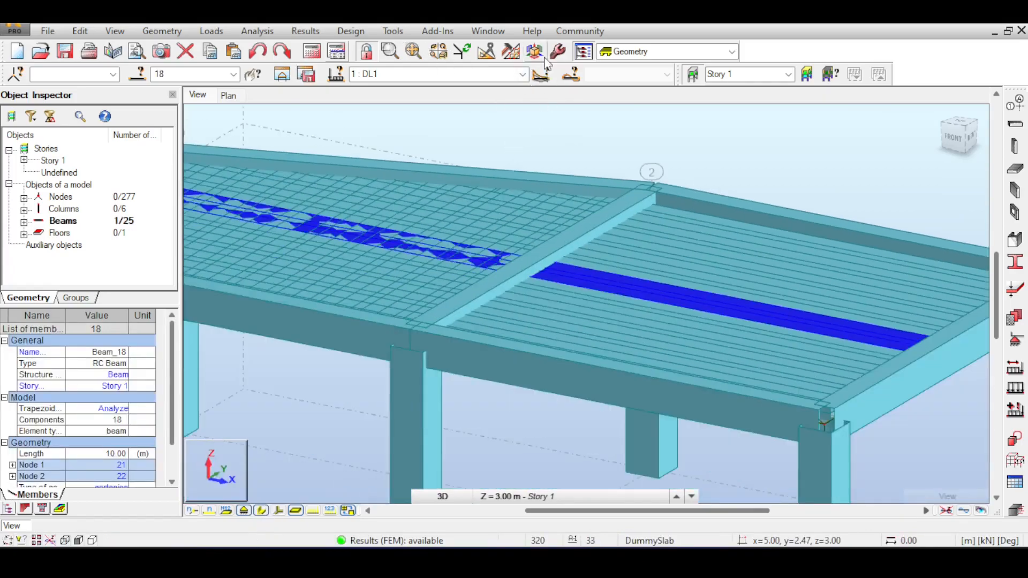
# Delete the generated finite element mesh, accepting the change to the structure data, and hide the members' section shapes.
pyautogui.click(558, 51)
pyautogui.click(484, 63)
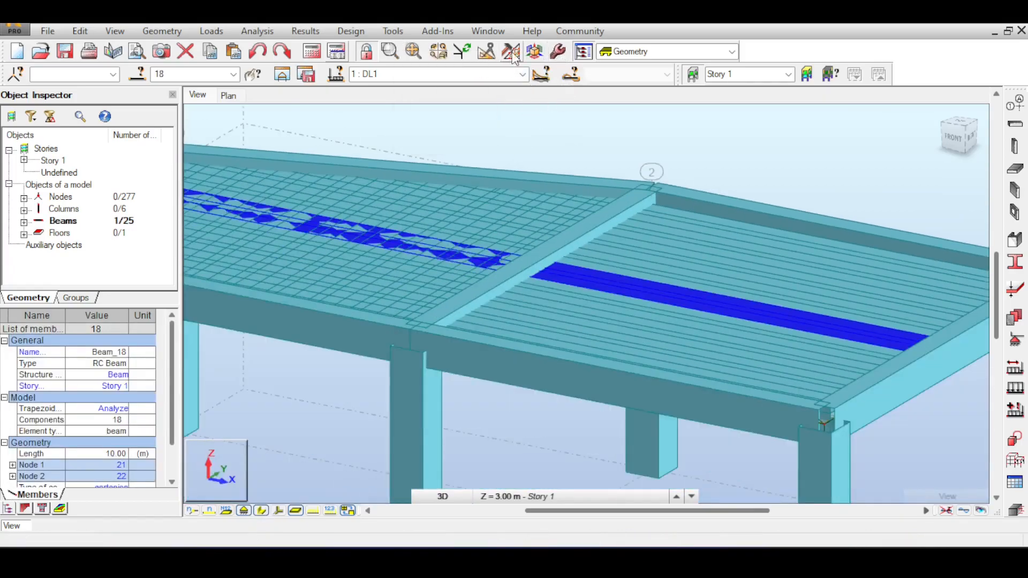
pyautogui.click(511, 51)
pyautogui.click(495, 83)
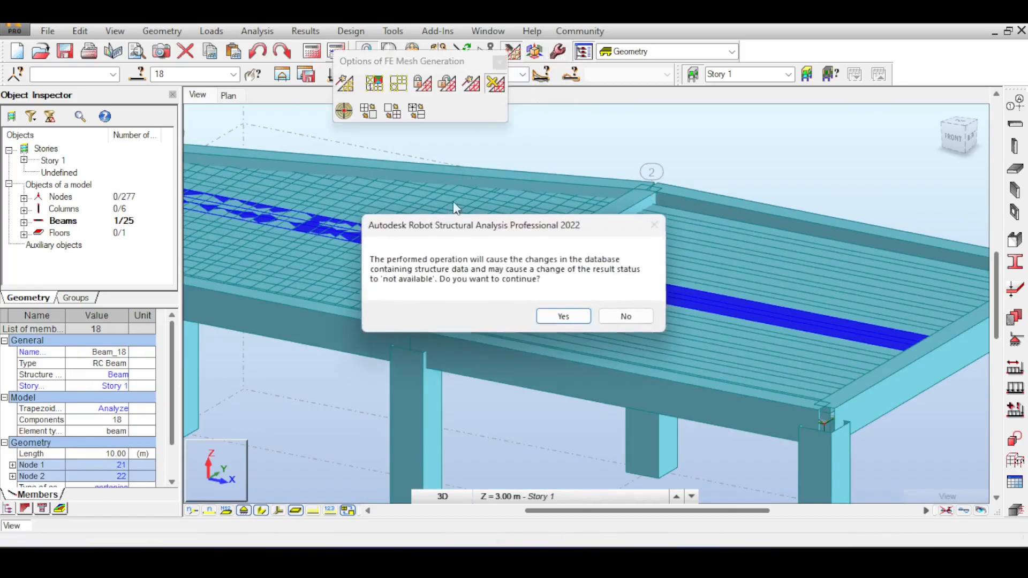
pyautogui.click(563, 315)
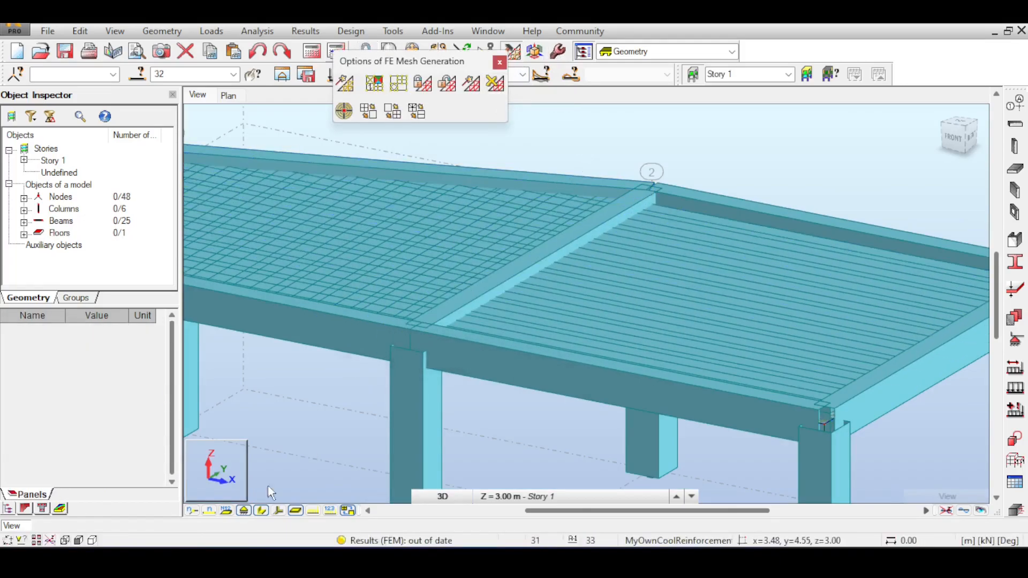
pyautogui.click(262, 510)
# Examine where the joists and cross ribs meet the floor slab's slanted edge.
pyautogui.scroll(6, 561, 239)
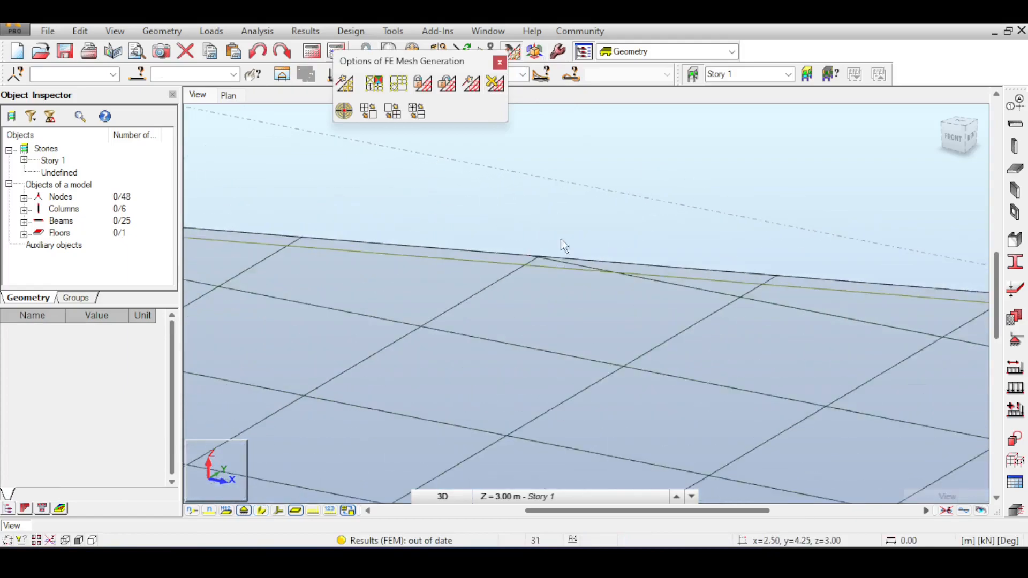
pyautogui.scroll(4, 390, 255)
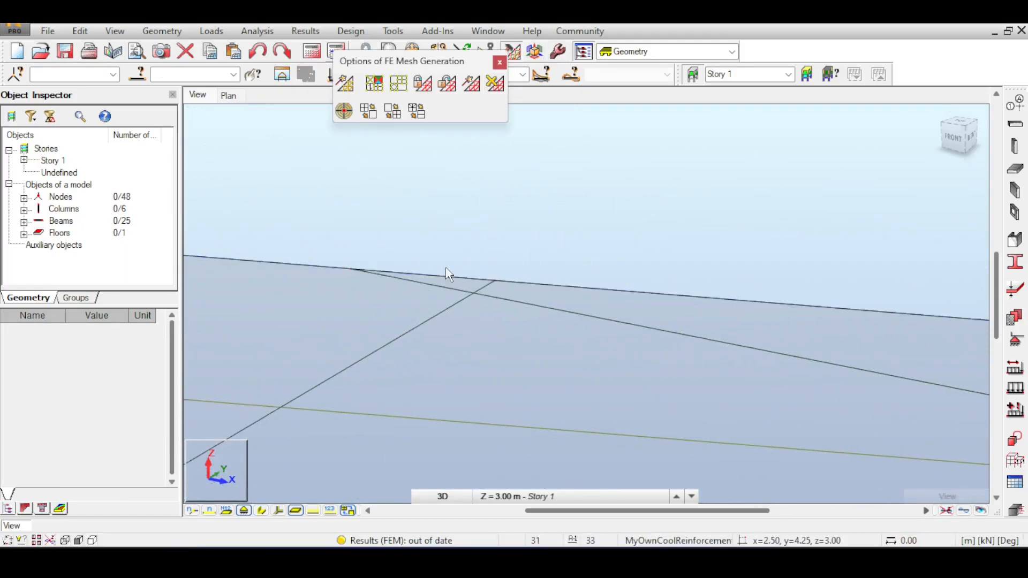
pyautogui.scroll(-5, 447, 272)
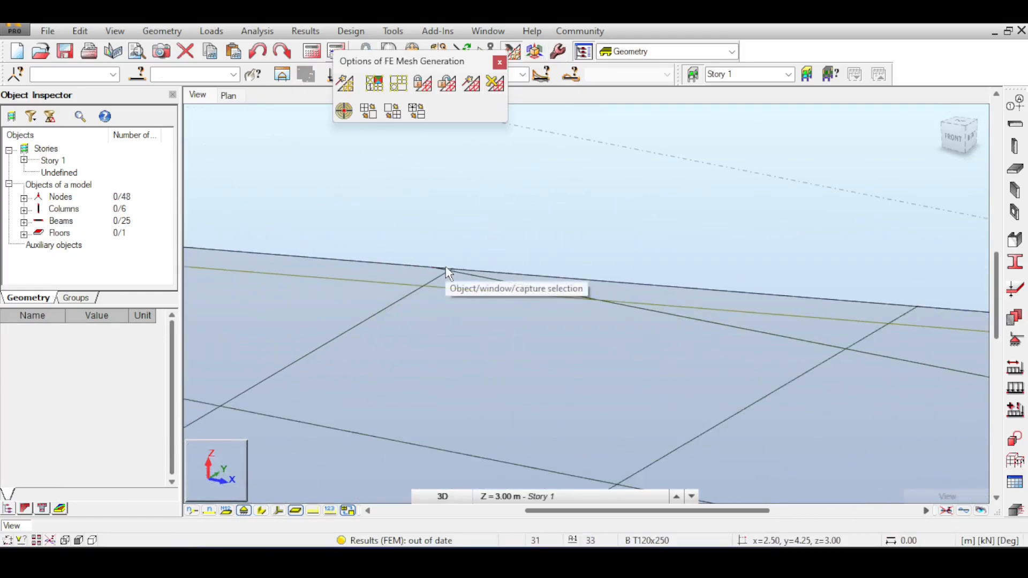
pyautogui.scroll(-5, 446, 269)
pyautogui.scroll(-1, 445, 224)
pyautogui.moveTo(447, 220); pyautogui.dragTo(468, 272, button='middle')
pyautogui.scroll(1, 311, 310)
pyautogui.moveTo(311, 311); pyautogui.dragTo(341, 275, button='middle')
pyautogui.moveTo(473, 265); pyautogui.dragTo(507, 258, button='middle')
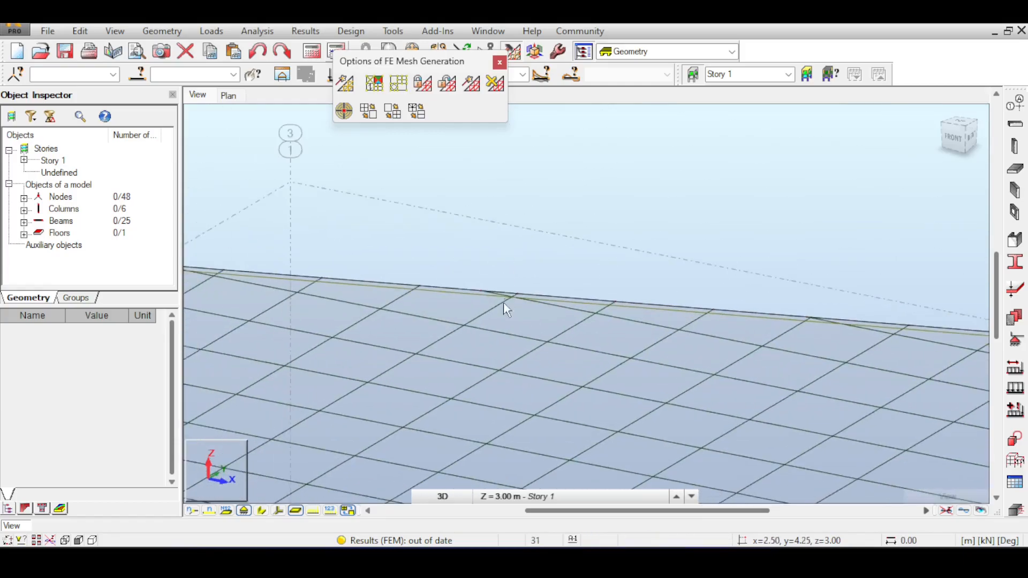
pyautogui.scroll(3, 503, 298)
pyautogui.scroll(-5, 498, 266)
# Recalculate the structure and inspect the refined mesh where the joist ends meet the slanted edge.
pyautogui.click(310, 52)
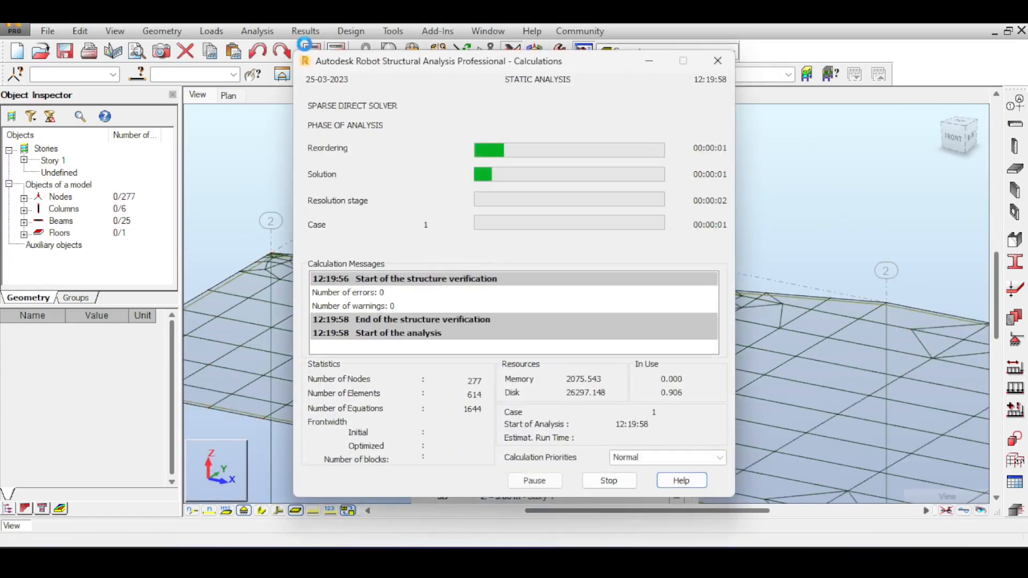
pyautogui.scroll(5, 287, 256)
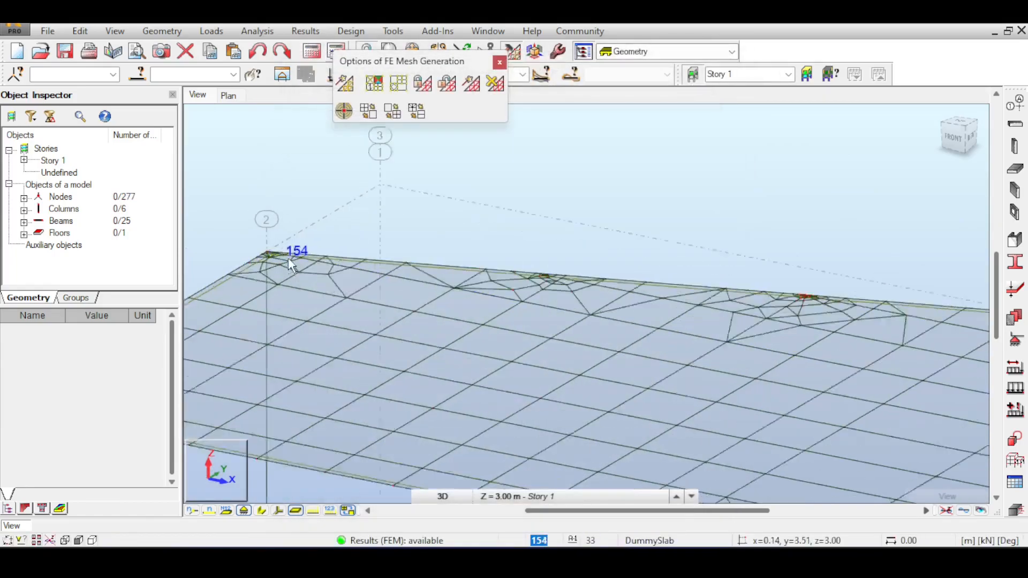
pyautogui.scroll(-3, 517, 244)
pyautogui.scroll(-3, 704, 265)
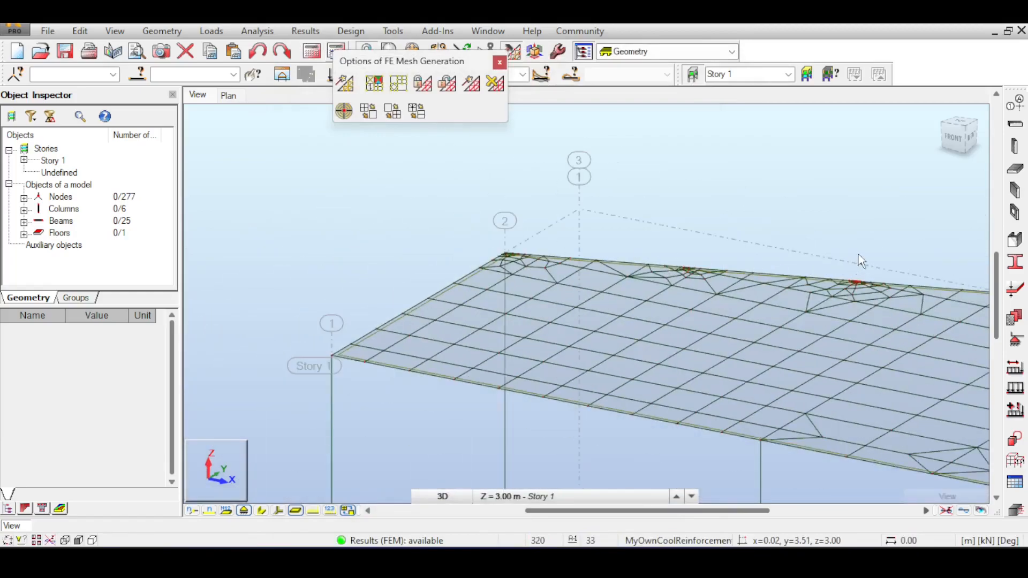
pyautogui.scroll(3, 825, 263)
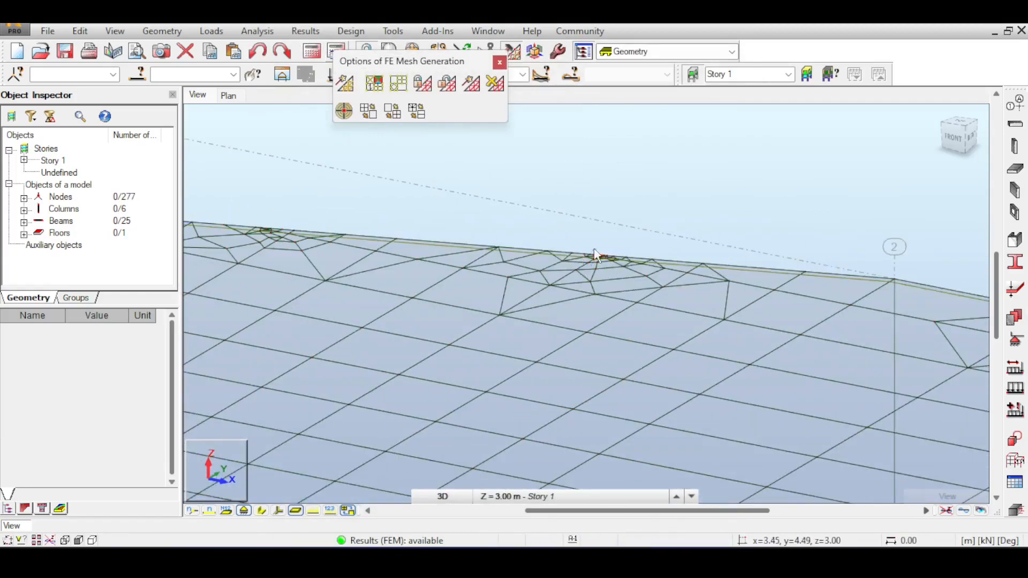
pyautogui.scroll(5, 594, 258)
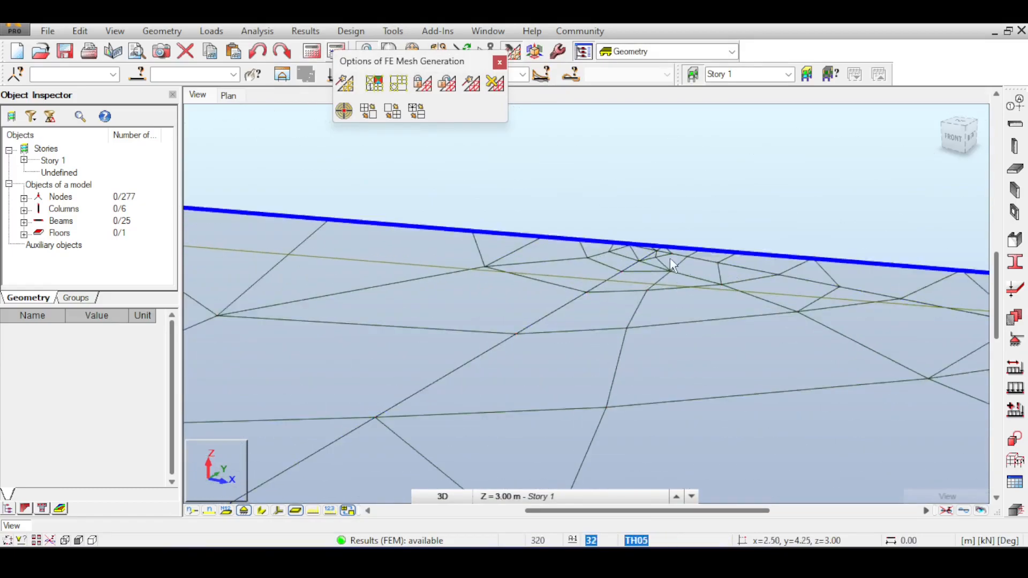
pyautogui.scroll(2, 663, 257)
pyautogui.scroll(-4, 647, 259)
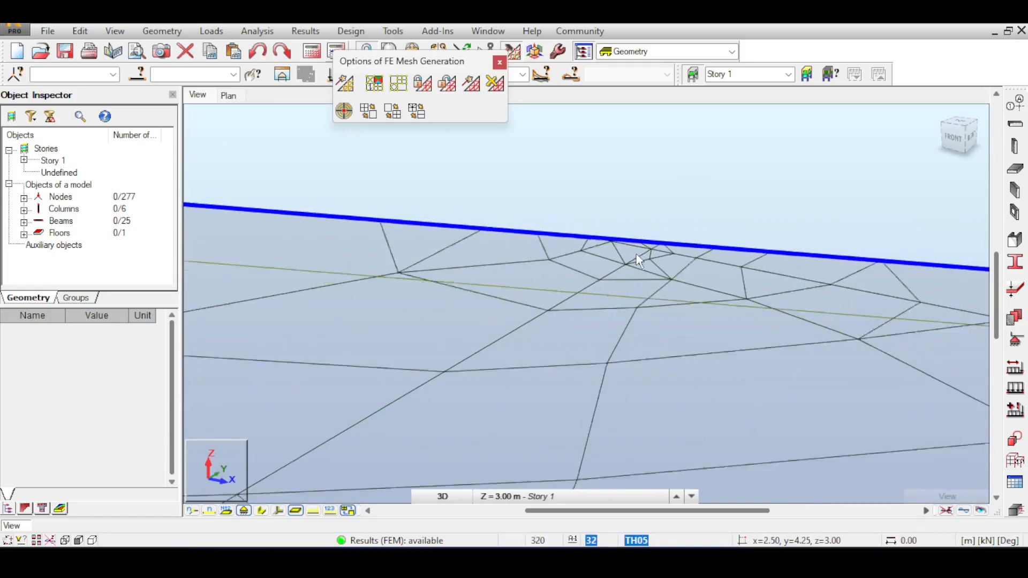
pyautogui.scroll(-5, 402, 271)
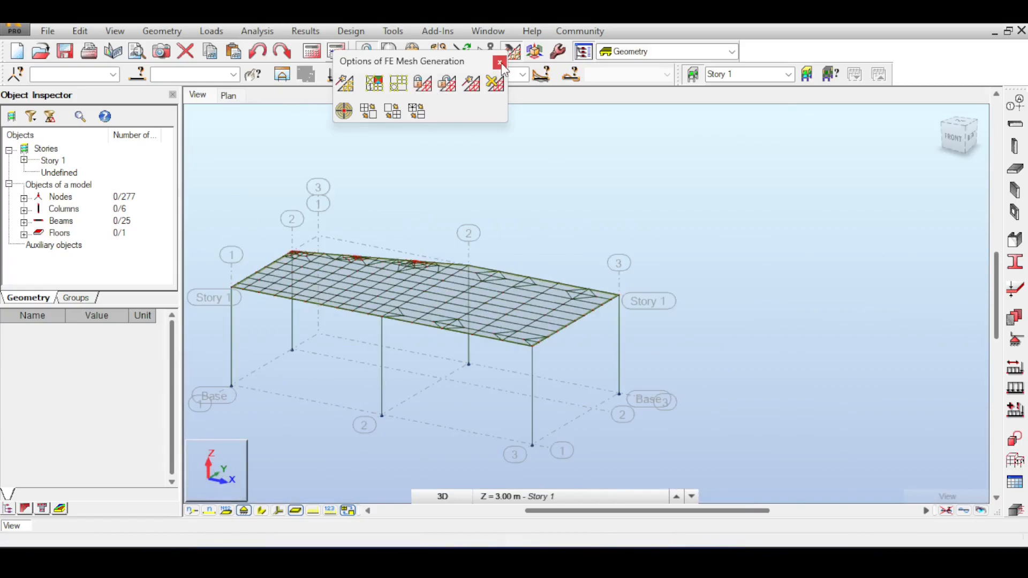
# Delete the regenerated finite element mesh, accept the data change, and close the mesh generation options.
pyautogui.click(495, 83)
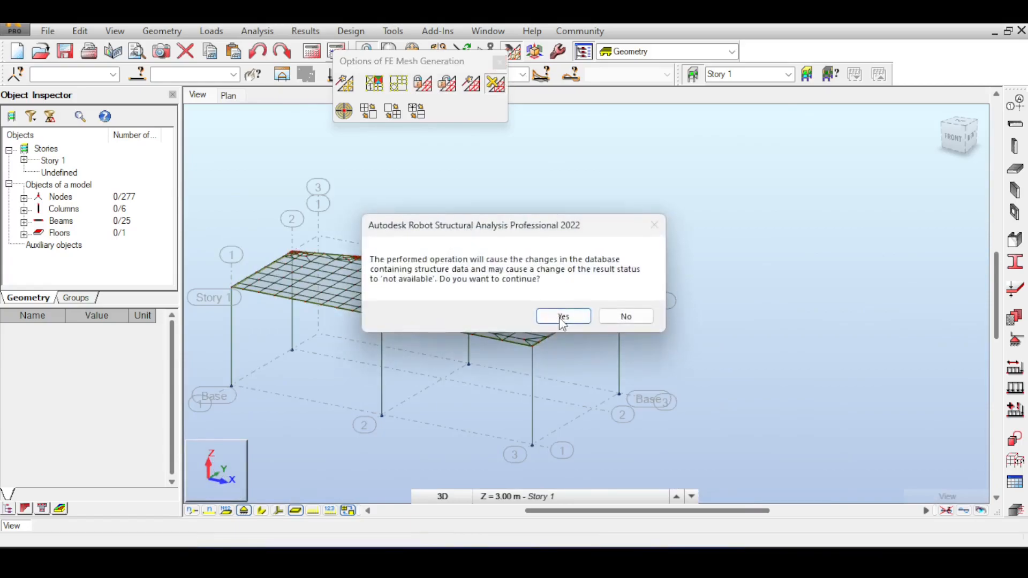
pyautogui.click(560, 317)
pyautogui.click(498, 63)
# Identify the 6.52 m joist ending just beside a cross rib on the slanted edge, and display the node numbers.
pyautogui.scroll(5, 424, 217)
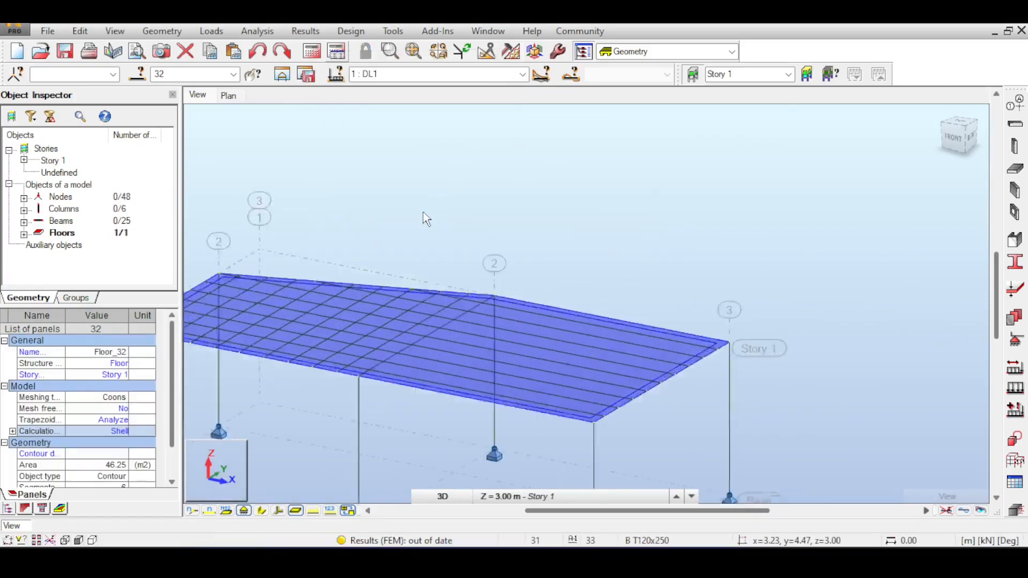
pyautogui.click(476, 213)
pyautogui.scroll(5, 514, 208)
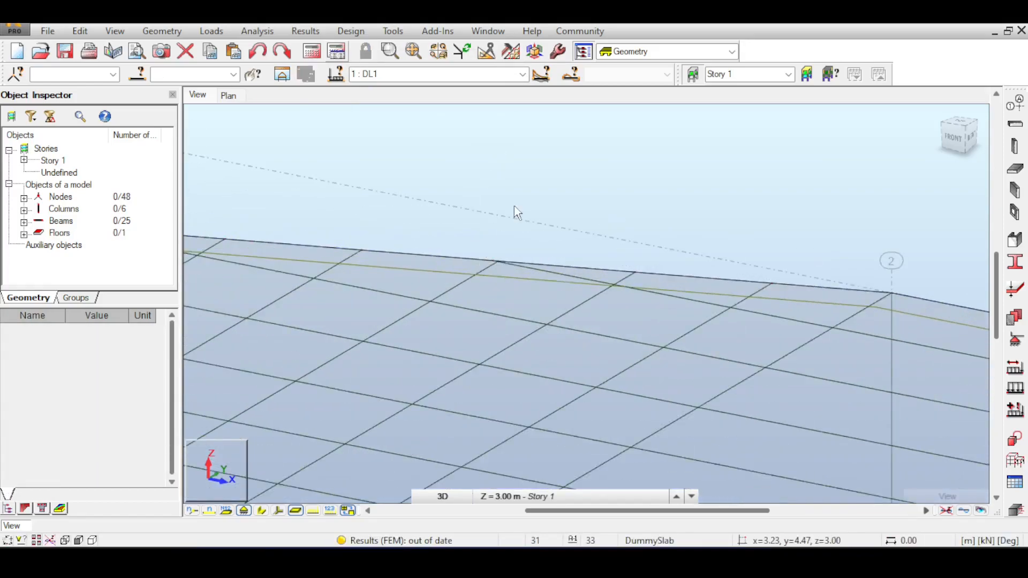
pyautogui.scroll(5, 481, 155)
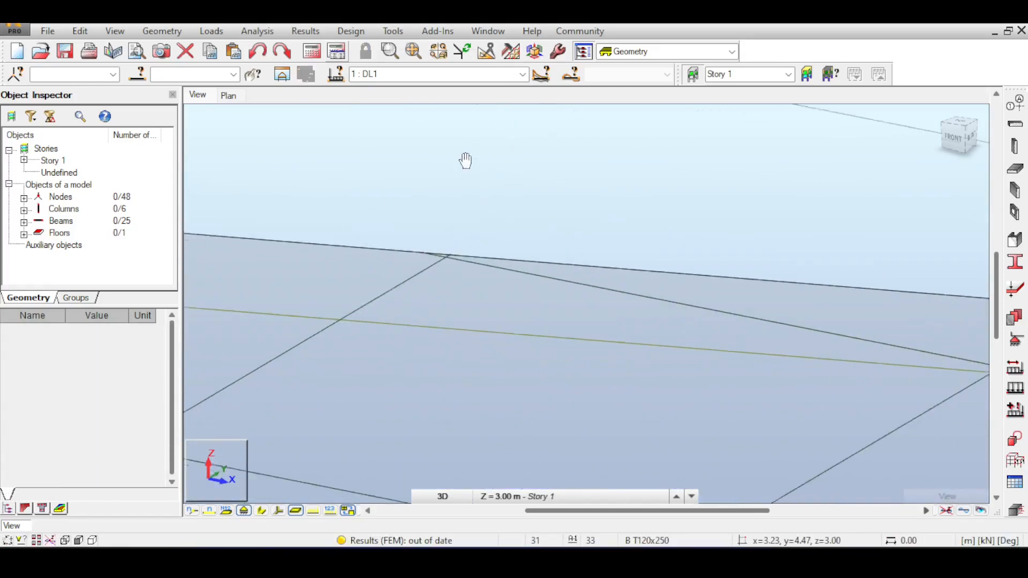
pyautogui.scroll(1, 448, 260)
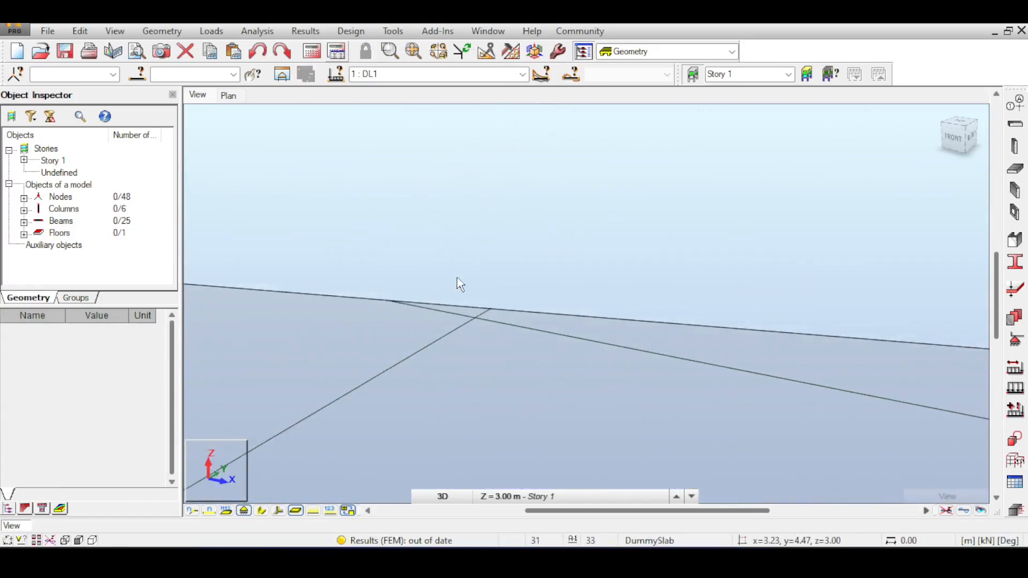
pyautogui.click(458, 316)
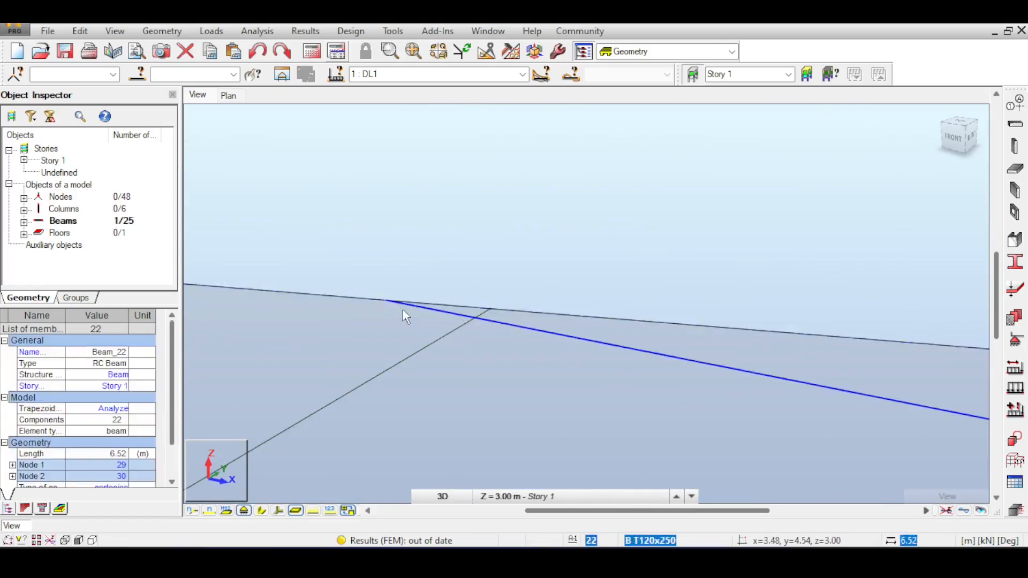
pyautogui.scroll(1, 403, 310)
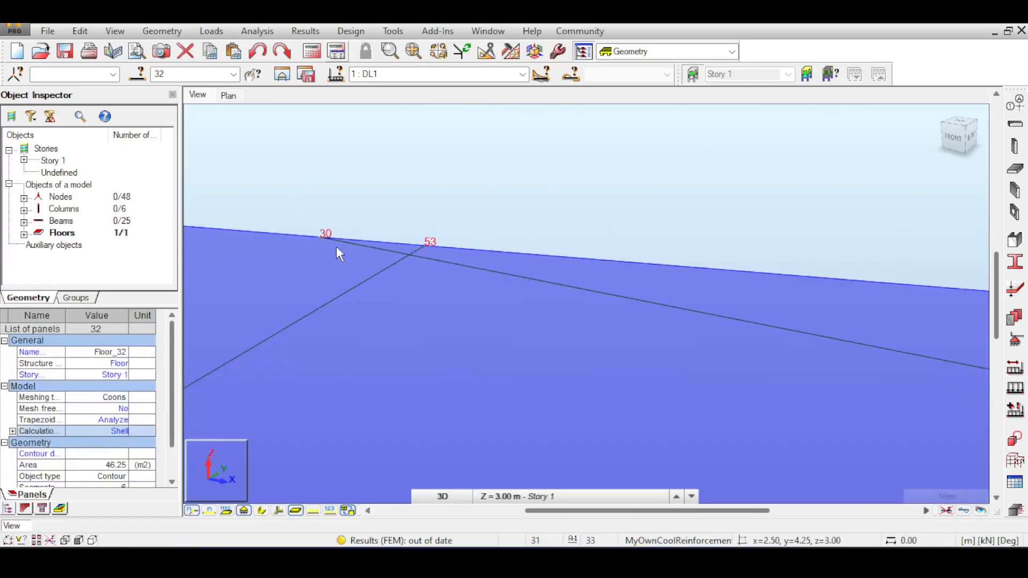
pyautogui.scroll(-5, 343, 229)
# Delete node 30 on the slanted edge together with all its adjoining members.
pyautogui.click(342, 229)
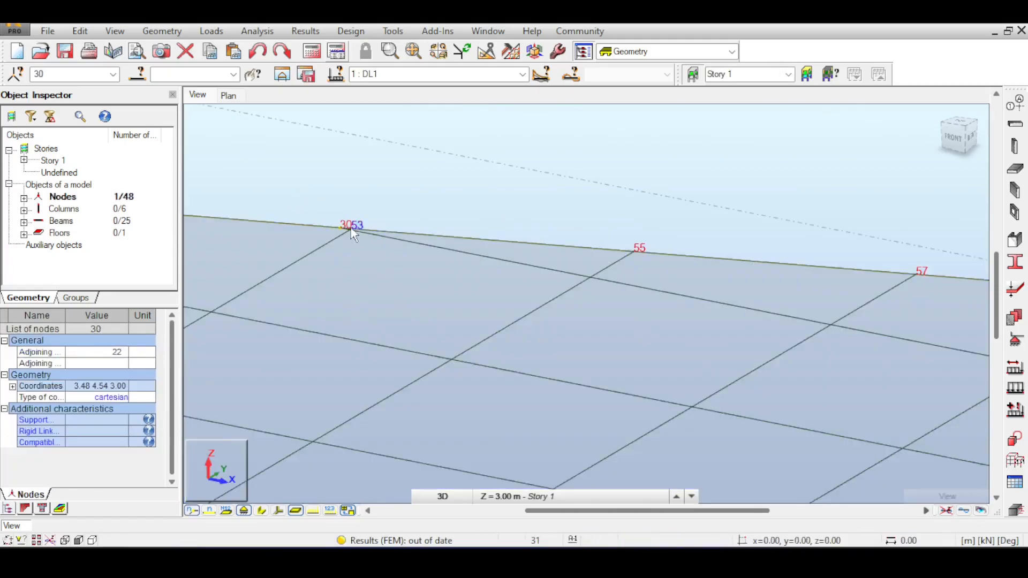
pyautogui.scroll(1, 351, 230)
pyautogui.press('Delete')
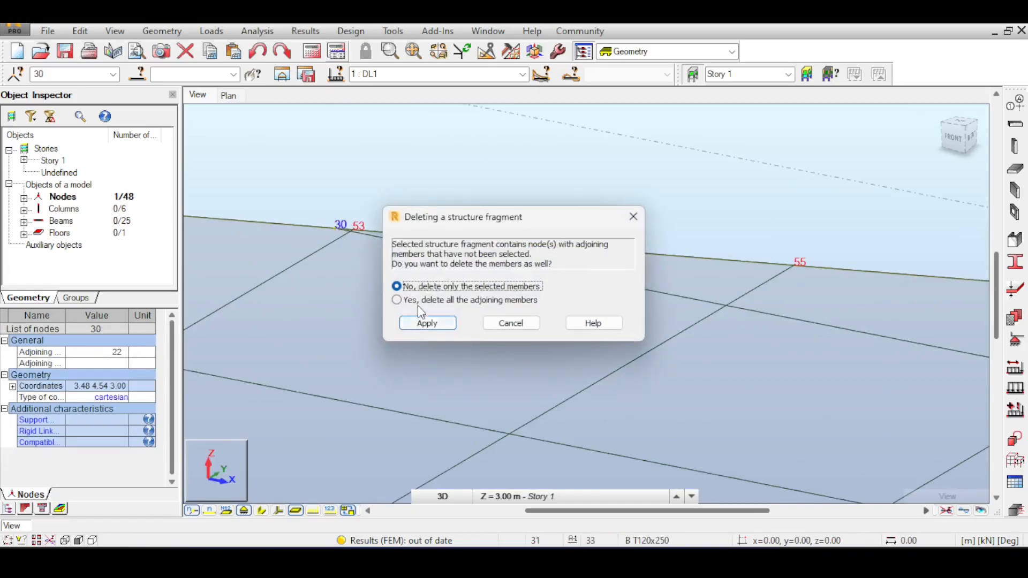
pyautogui.press('Down')
pyautogui.click(422, 324)
# Add an RC beam with section B T120x250 from node 29 on the end beam to node 53 on the slanted edge.
pyautogui.scroll(-8, 421, 323)
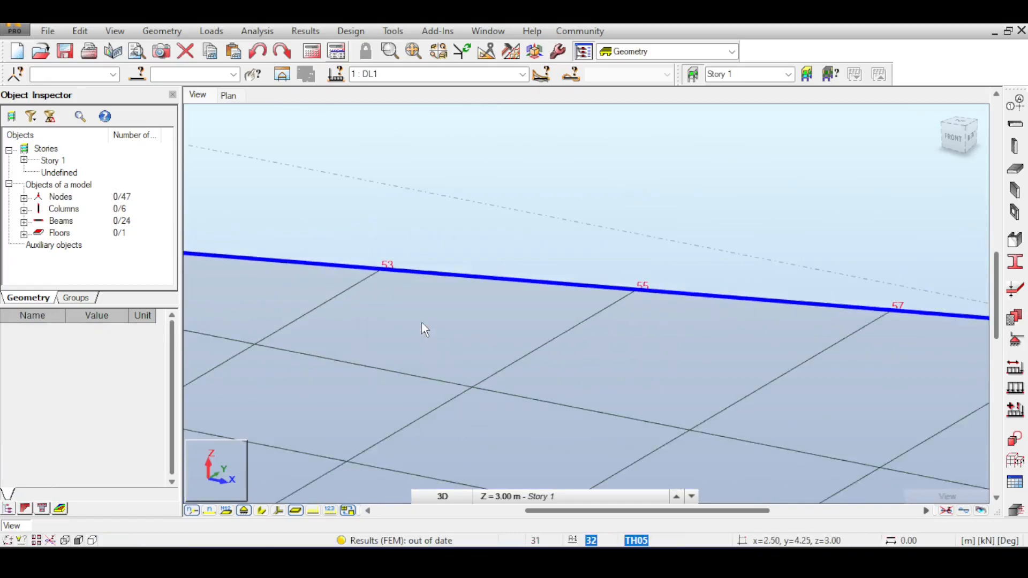
pyautogui.moveTo(518, 301); pyautogui.dragTo(410, 248, button='middle')
pyautogui.moveTo(551, 295); pyautogui.dragTo(498, 291, button='middle')
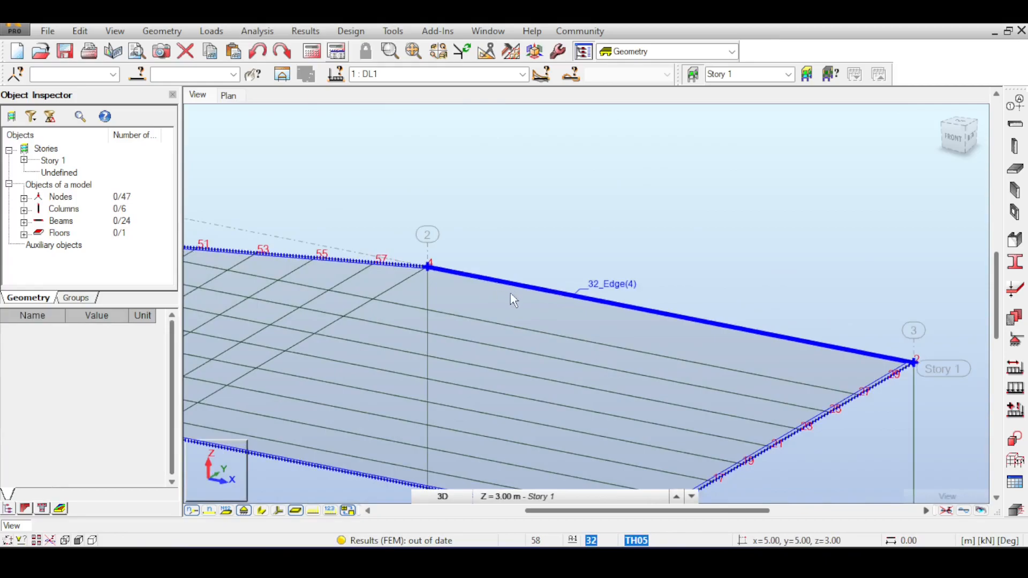
pyautogui.click(1016, 127)
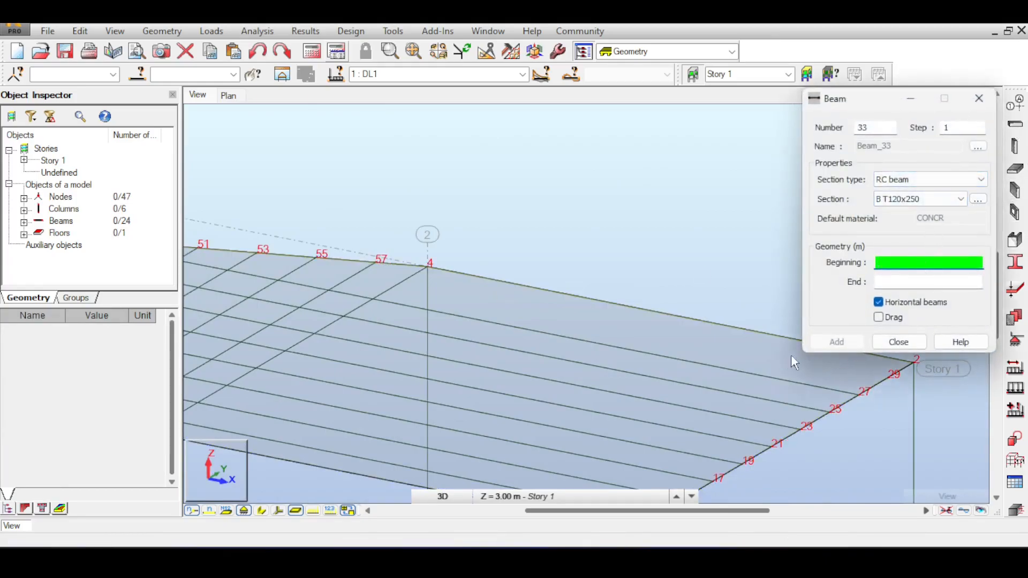
pyautogui.moveTo(899, 390); pyautogui.dragTo(845, 392, button='middle')
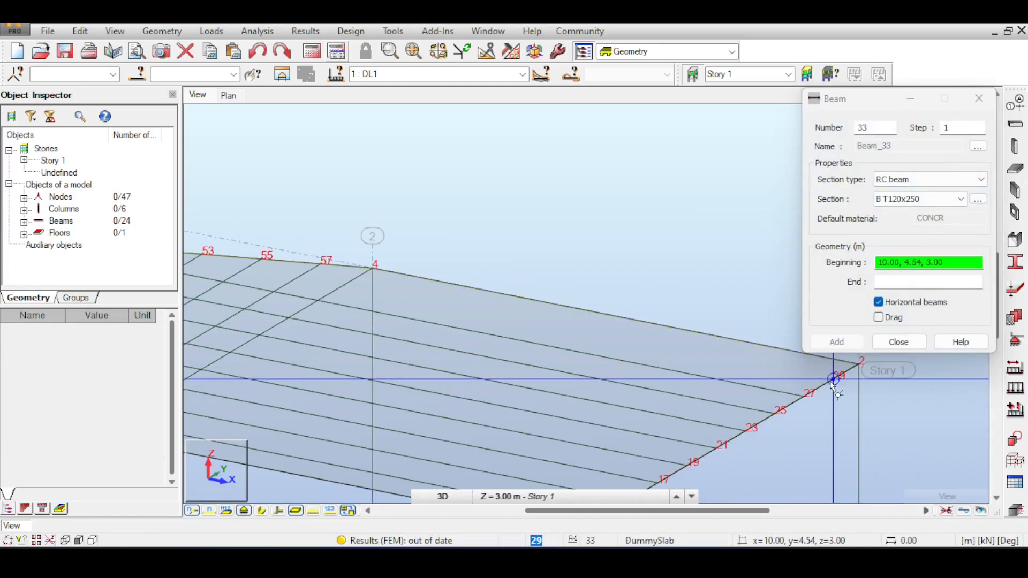
pyautogui.click(834, 380)
pyautogui.moveTo(528, 360); pyautogui.dragTo(792, 367, button='middle')
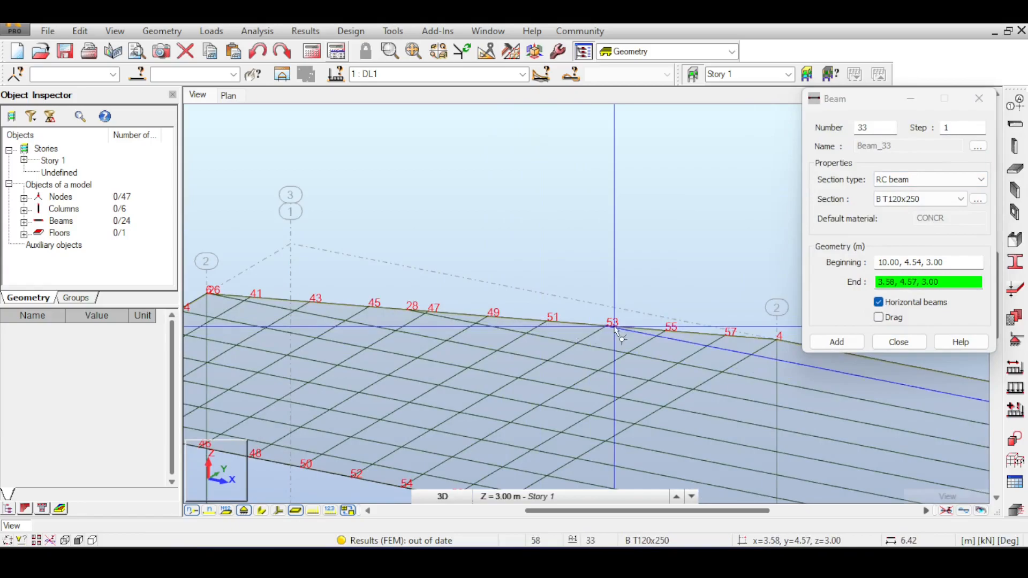
pyautogui.scroll(5, 608, 326)
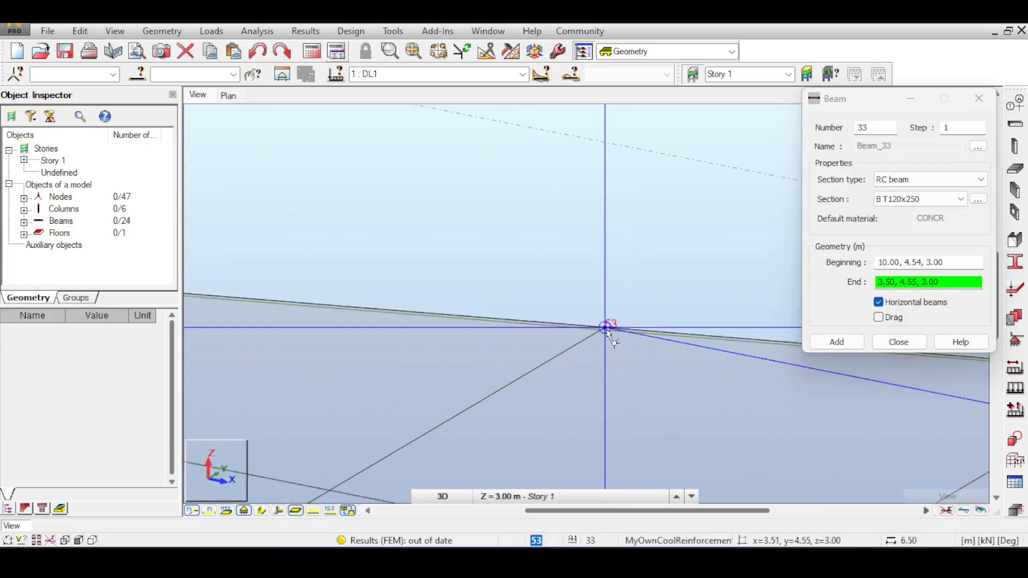
pyautogui.click(608, 327)
pyautogui.scroll(-8, 619, 309)
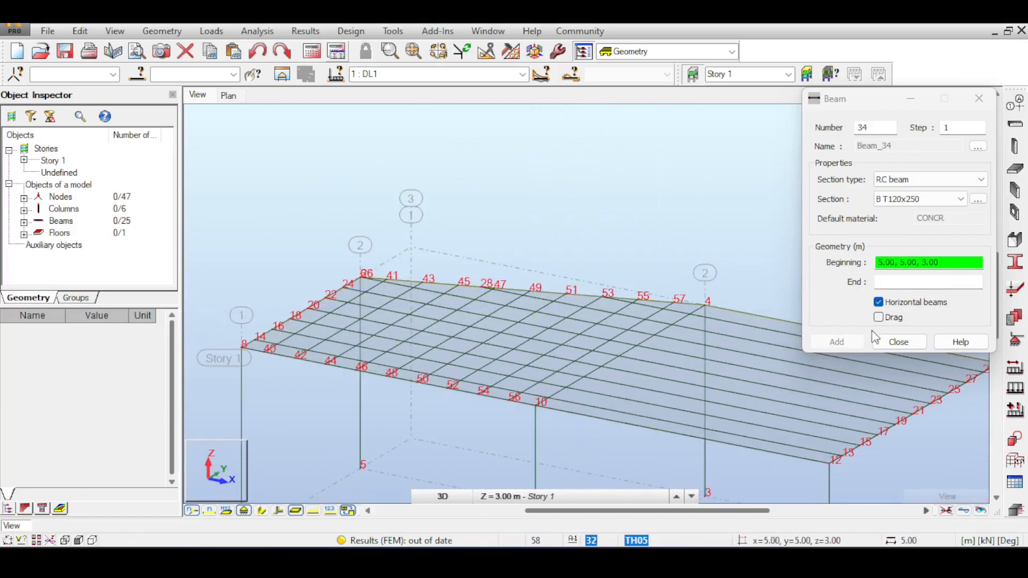
pyautogui.click(898, 341)
# Delete node 28 on the slanted edge together with all its adjoining members.
pyautogui.keyDown('shift'); pyautogui.moveTo(586, 303); pyautogui.dragTo(584, 354, button='middle'); pyautogui.keyUp('shift')
pyautogui.scroll(3, 487, 275)
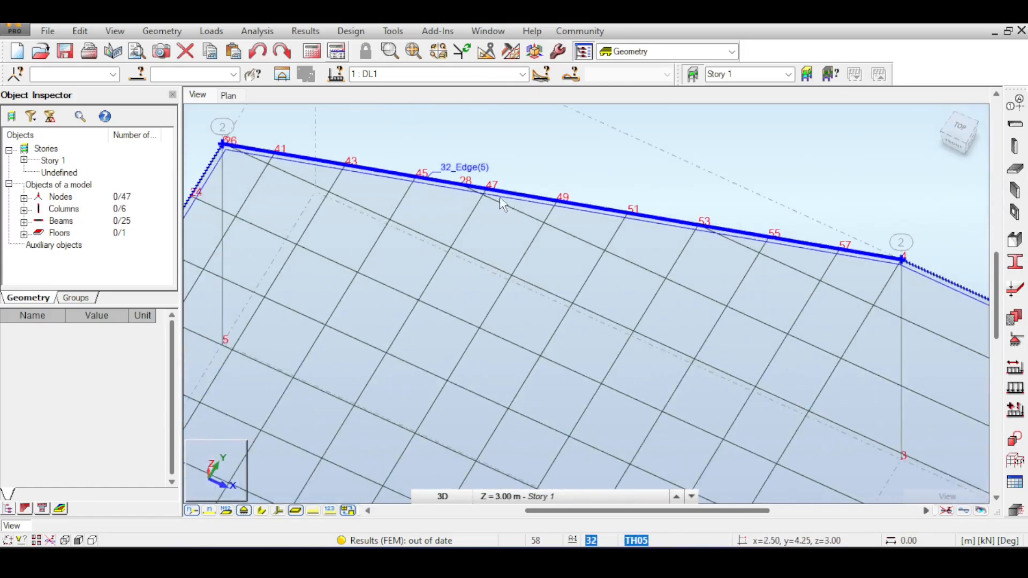
pyautogui.keyDown('shift'); pyautogui.moveTo(893, 172); pyautogui.dragTo(881, 154, button='middle'); pyautogui.keyUp('shift')
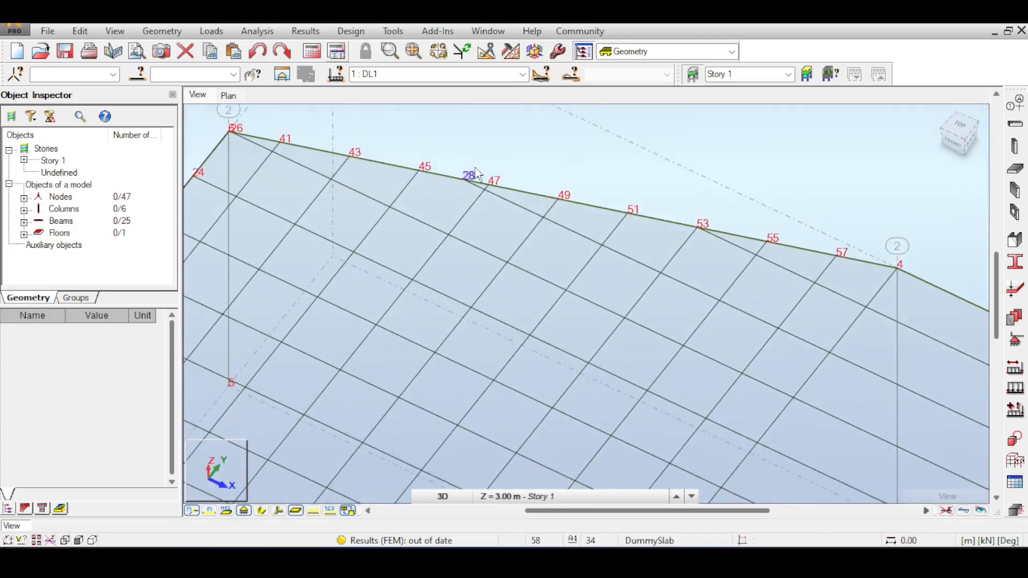
pyautogui.moveTo(515, 163); pyautogui.dragTo(508, 158, button='middle')
pyautogui.moveTo(262, 139); pyautogui.dragTo(401, 198, button='middle')
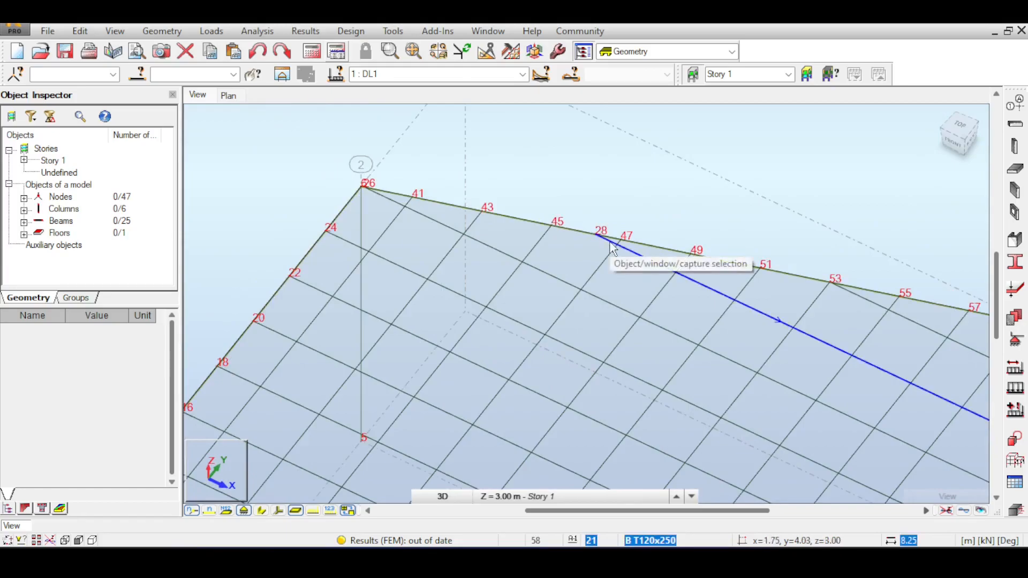
pyautogui.scroll(3, 608, 239)
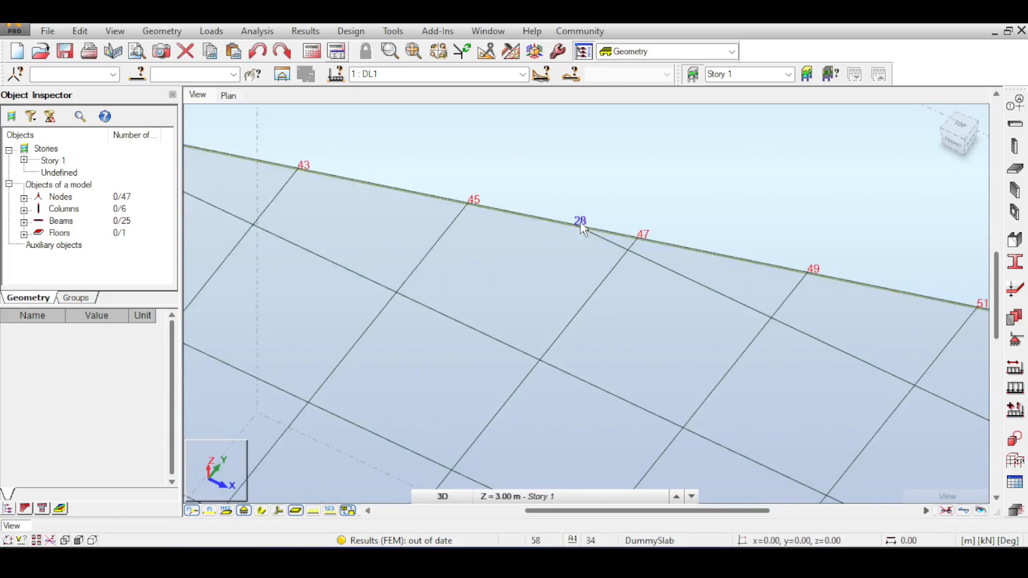
pyautogui.moveTo(592, 244); pyautogui.dragTo(592, 244)
pyautogui.scroll(-5, 608, 225)
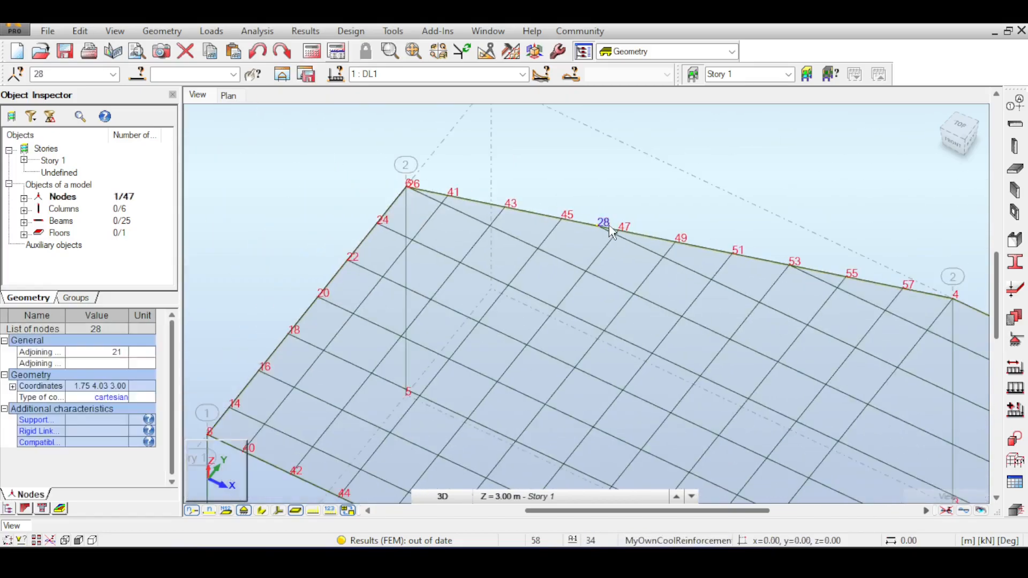
pyautogui.press('Delete')
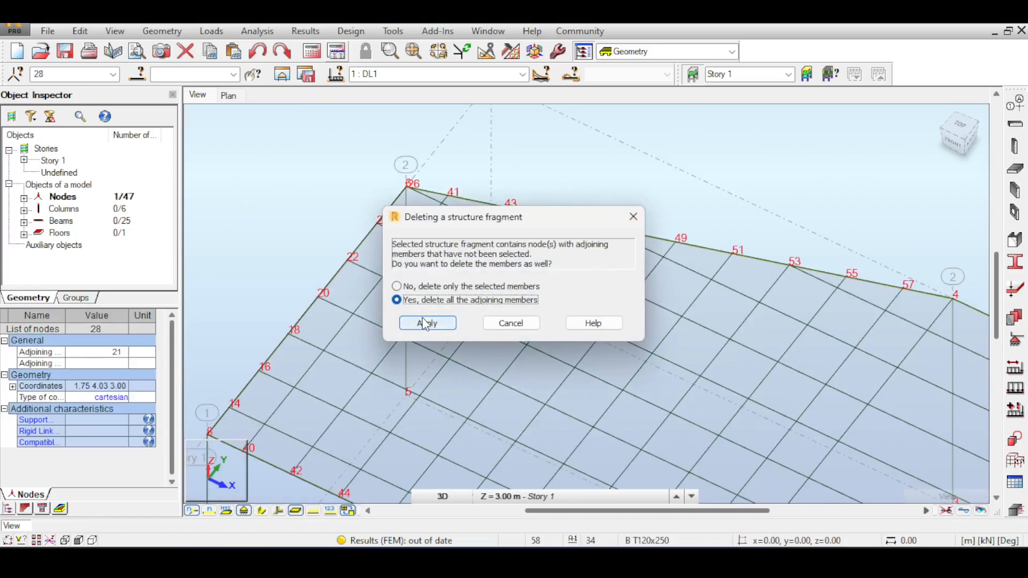
pyautogui.click(426, 323)
pyautogui.scroll(-4, 733, 227)
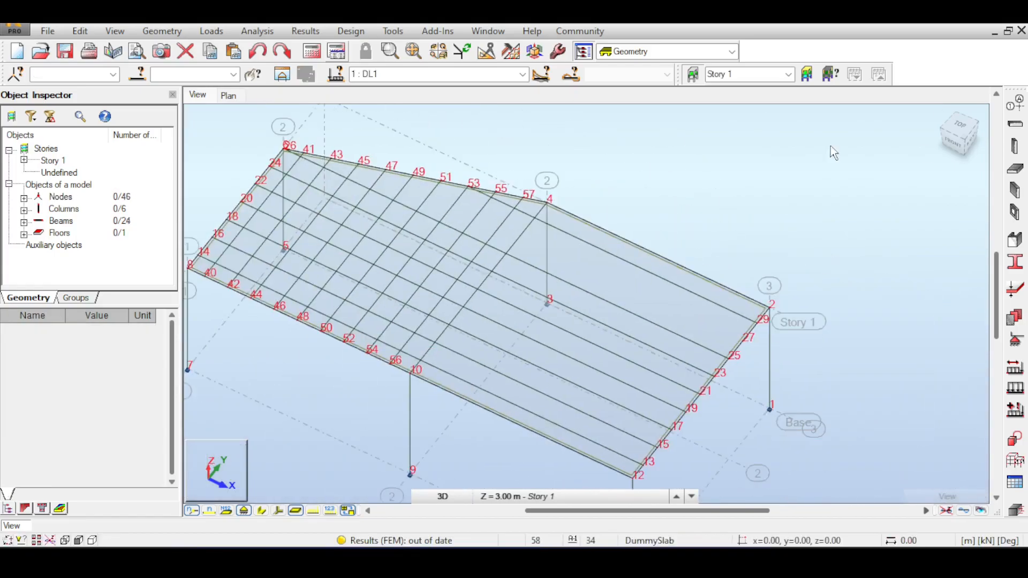
# Add an RC beam with section B T120x250 from node 27 on the end beam to node 47 on the slanted edge.
pyautogui.click(1019, 127)
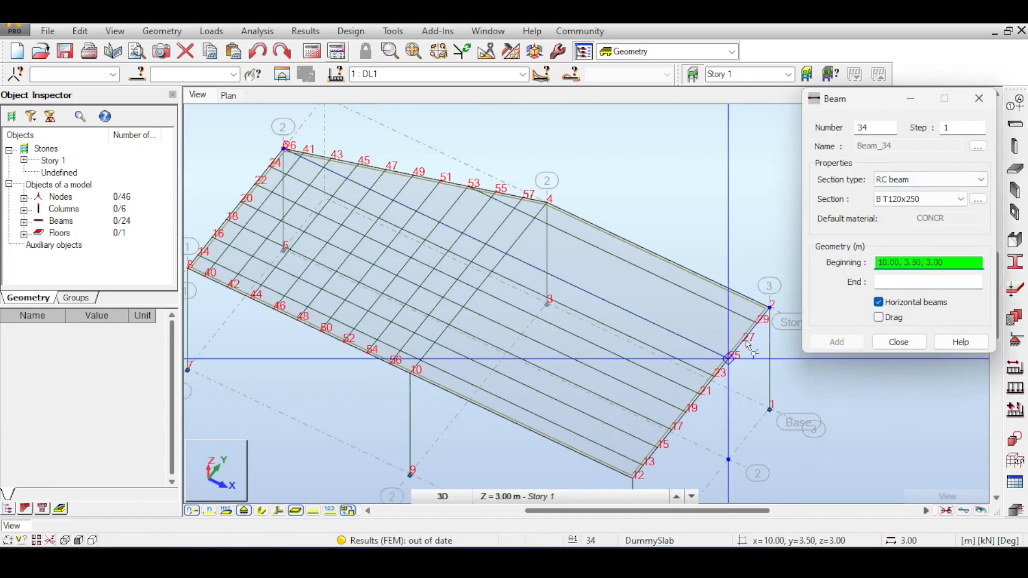
pyautogui.scroll(3, 748, 345)
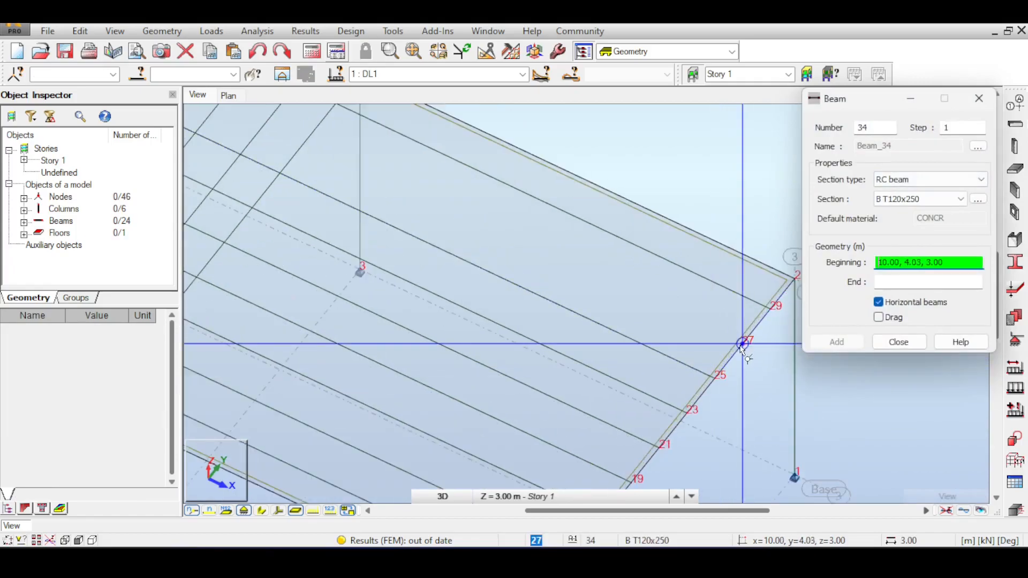
pyautogui.click(742, 343)
pyautogui.scroll(-3, 698, 315)
pyautogui.click(408, 155)
pyautogui.click(909, 342)
pyautogui.scroll(-3, 784, 292)
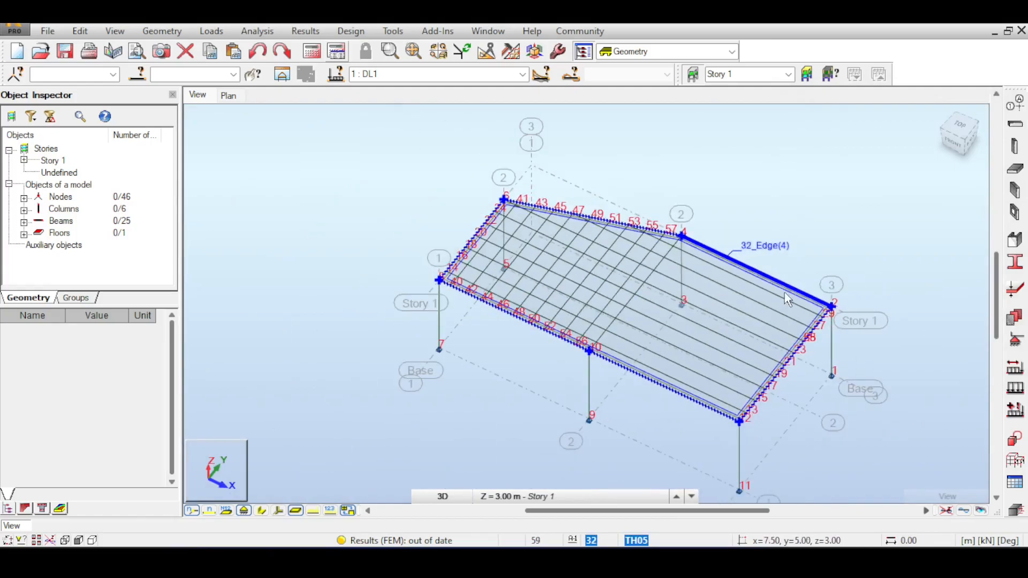
# Calculate the structure and examine the generated mesh where the joists meet the slanted edge.
pyautogui.click(771, 280)
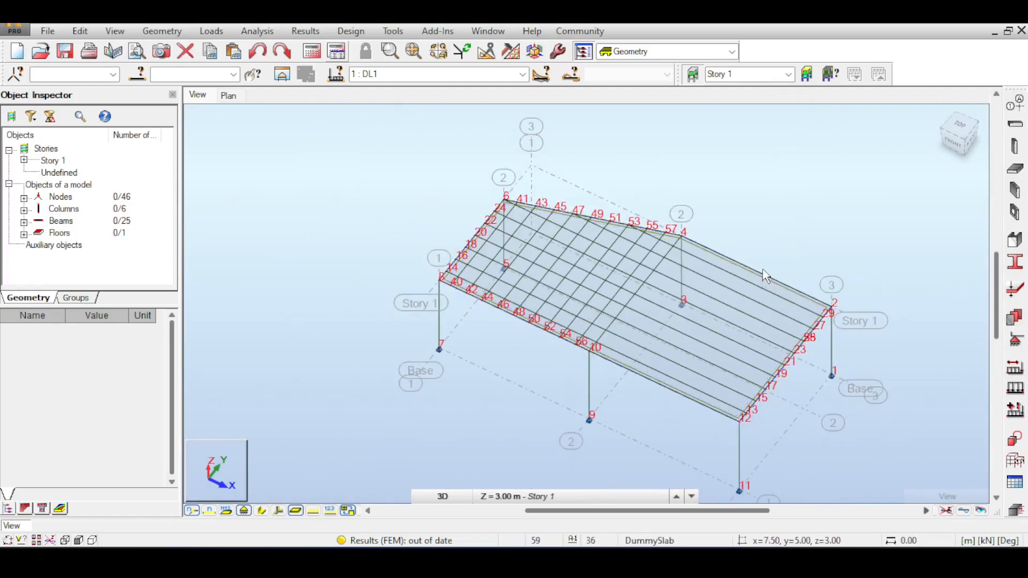
pyautogui.click(322, 52)
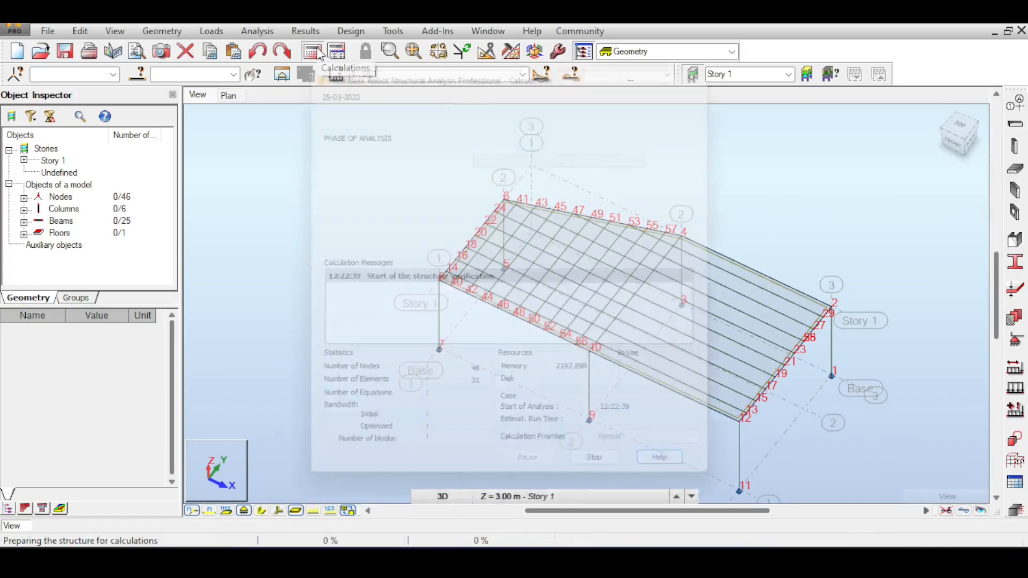
pyautogui.scroll(8, 568, 253)
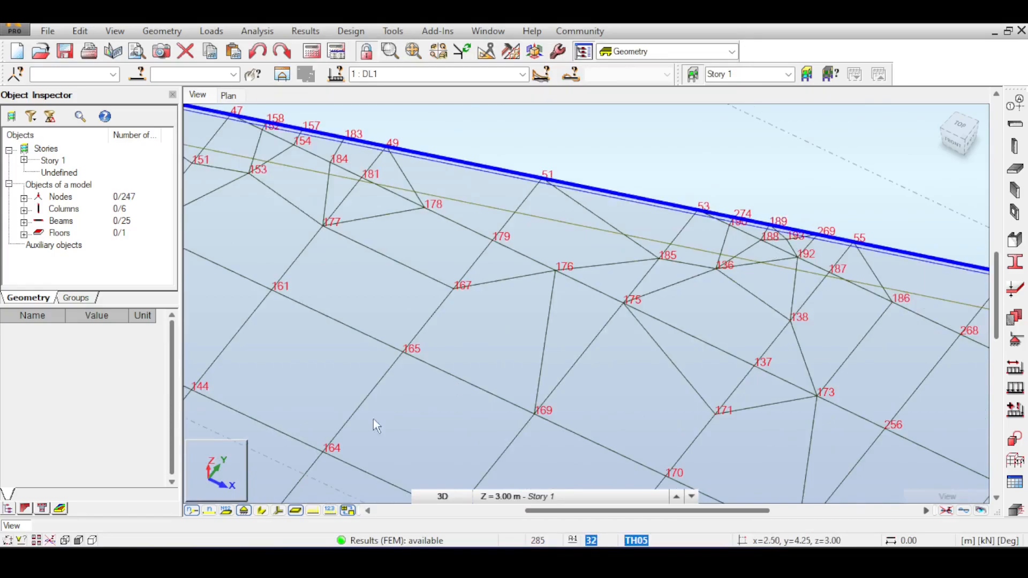
pyautogui.click(261, 512)
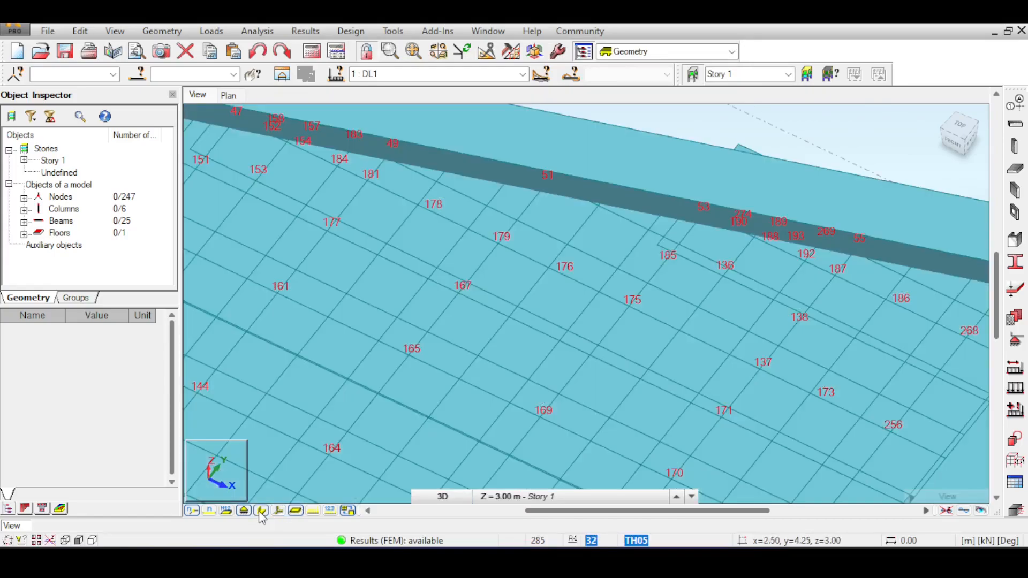
pyautogui.click(261, 511)
pyautogui.scroll(-10, 291, 438)
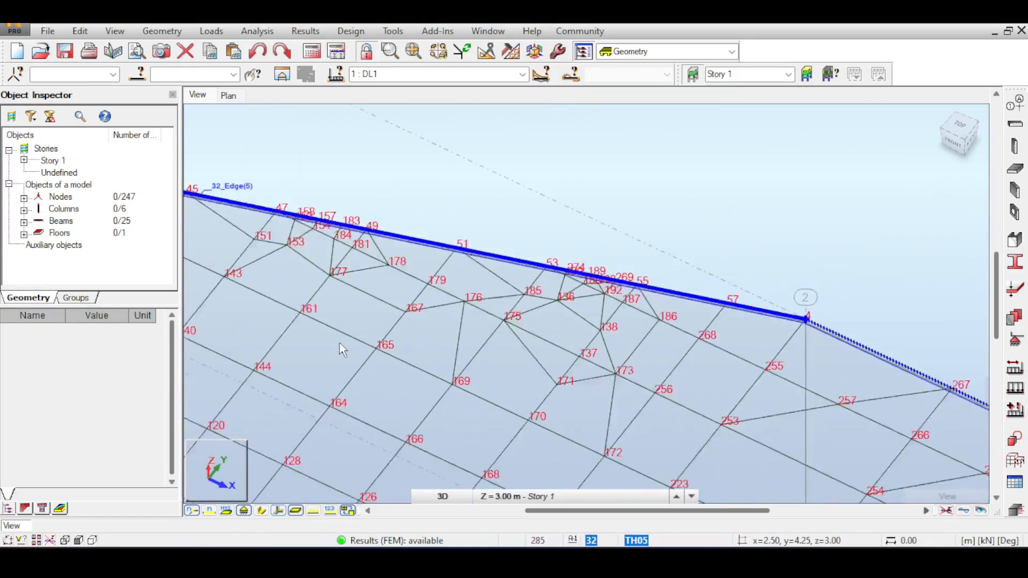
pyautogui.scroll(5, 399, 287)
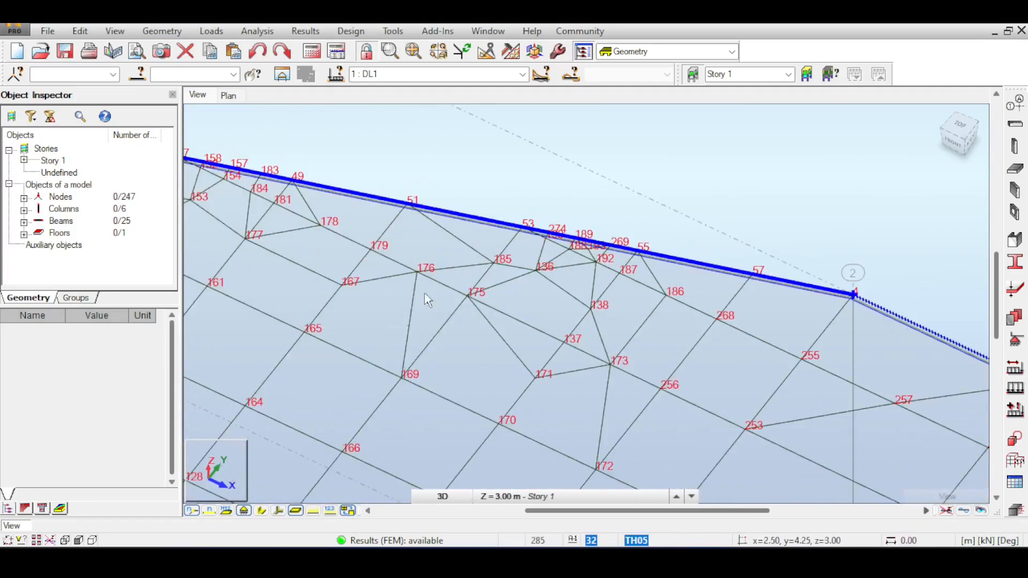
pyautogui.scroll(3, 458, 323)
# Delete the finite element mesh of the floor through the mesh generation options and accept the data change.
pyautogui.click(557, 50)
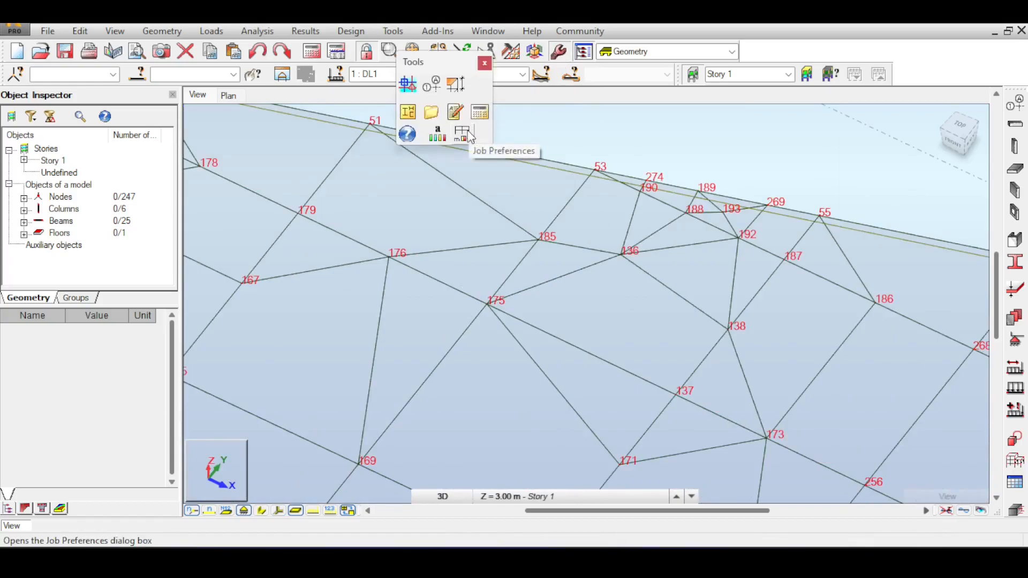
pyautogui.click(484, 63)
pyautogui.click(511, 51)
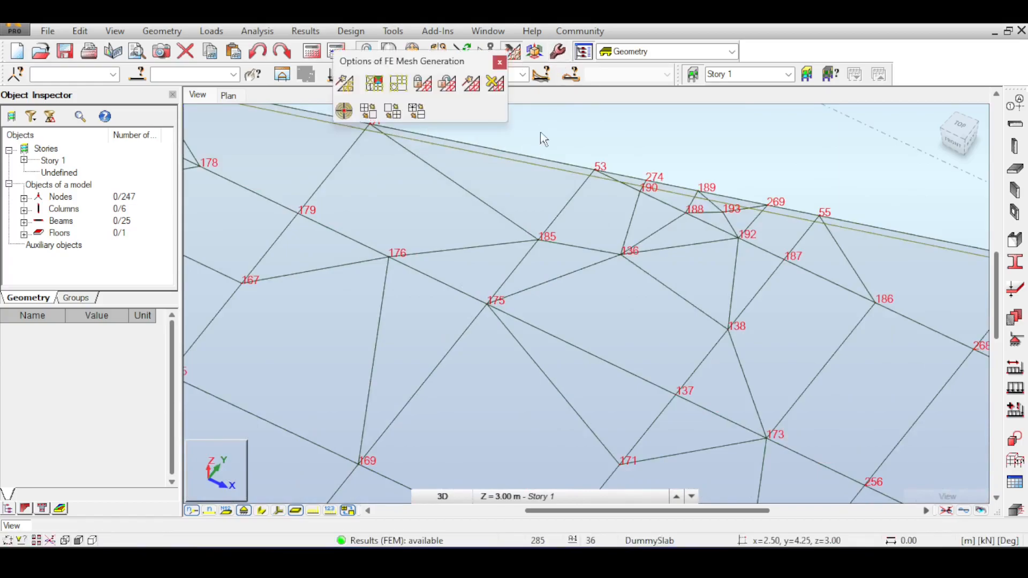
pyautogui.click(495, 83)
pyautogui.click(556, 317)
pyautogui.click(746, 219)
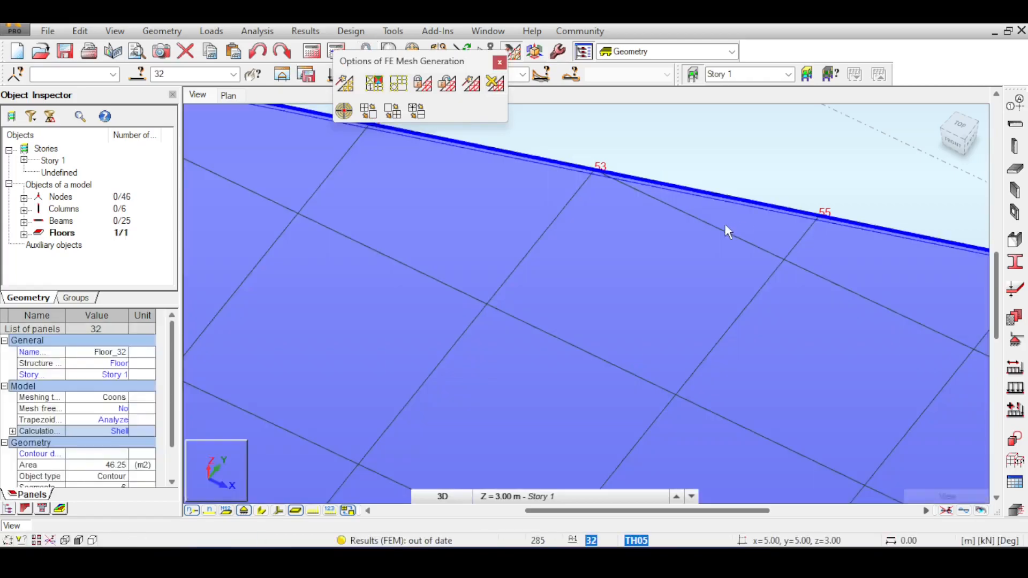
# Recalculate the structure and examine the mesh around the closely spaced nodes 25 and 58 on the end beam.
pyautogui.scroll(-10, 724, 223)
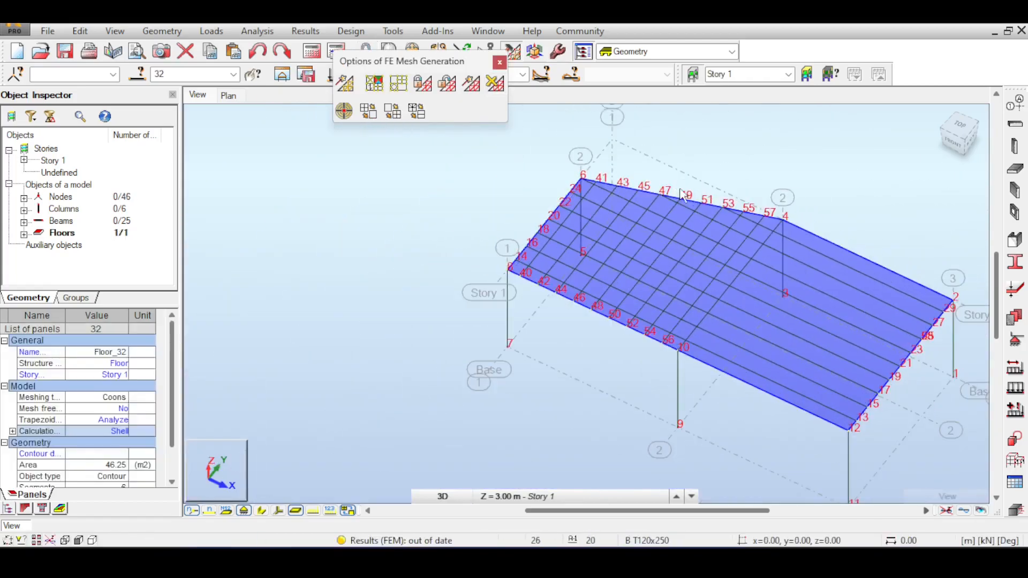
pyautogui.scroll(10, 683, 194)
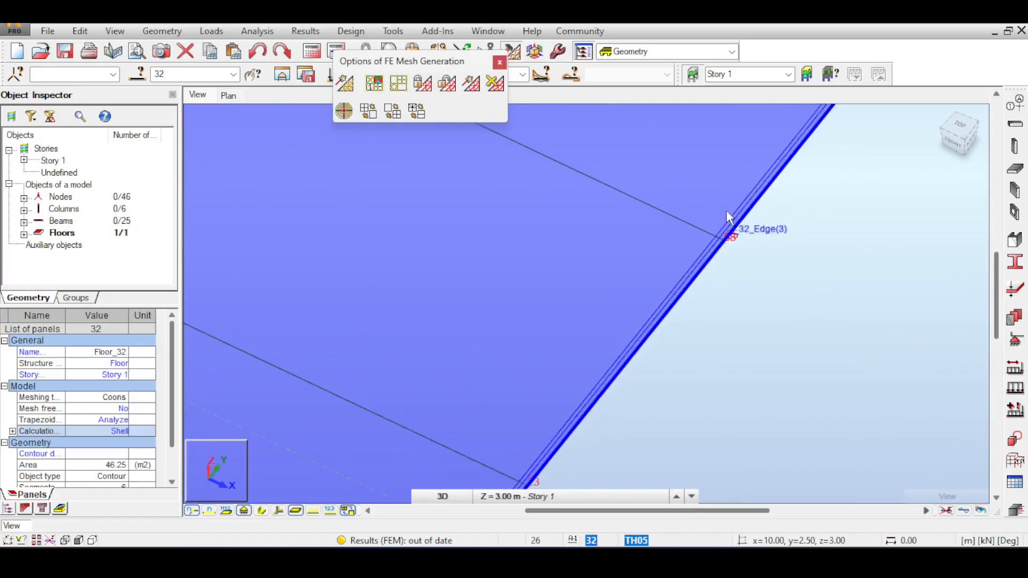
pyautogui.scroll(8, 741, 256)
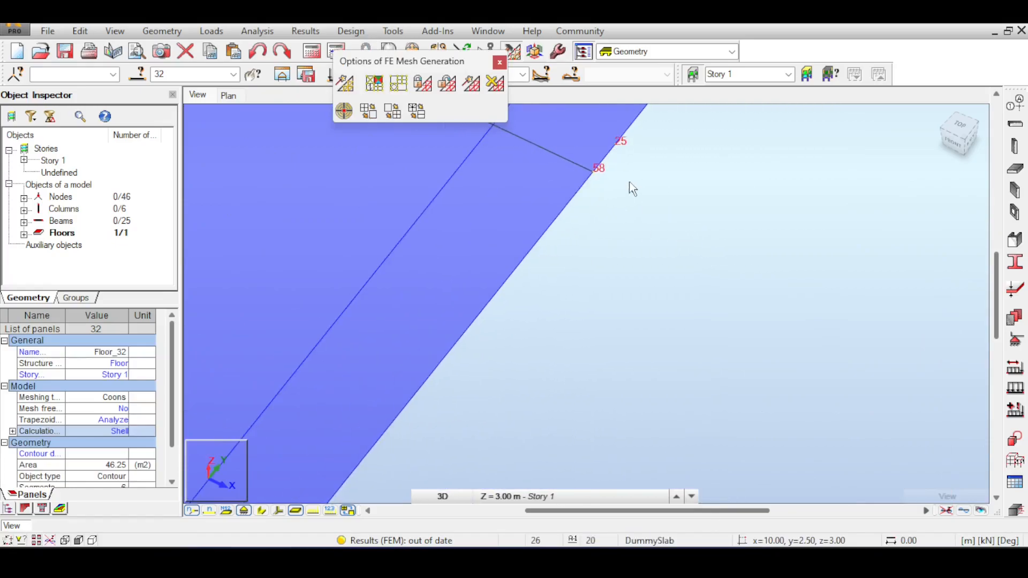
pyautogui.scroll(-2, 632, 189)
pyautogui.click(312, 51)
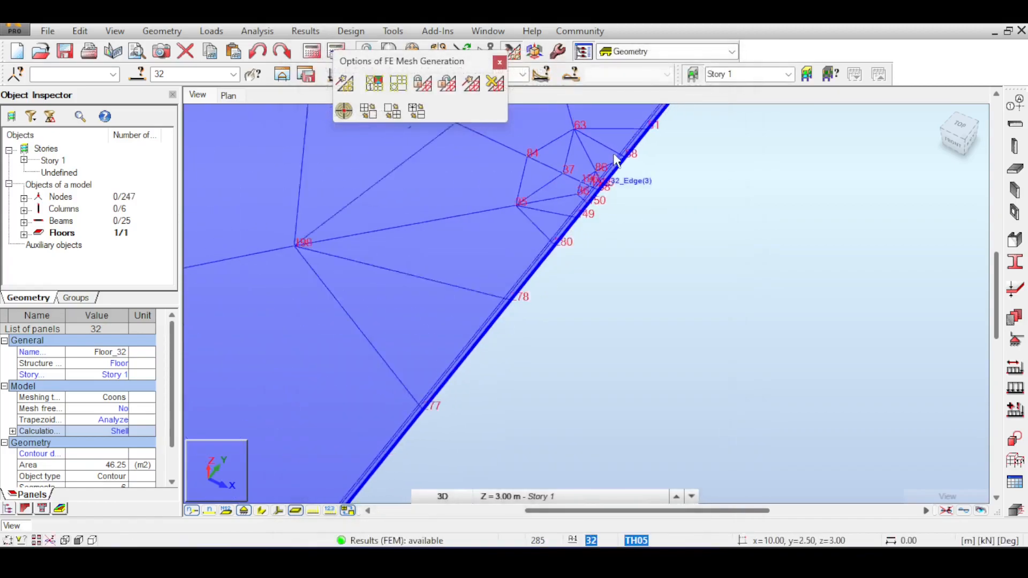
pyautogui.scroll(-6, 622, 203)
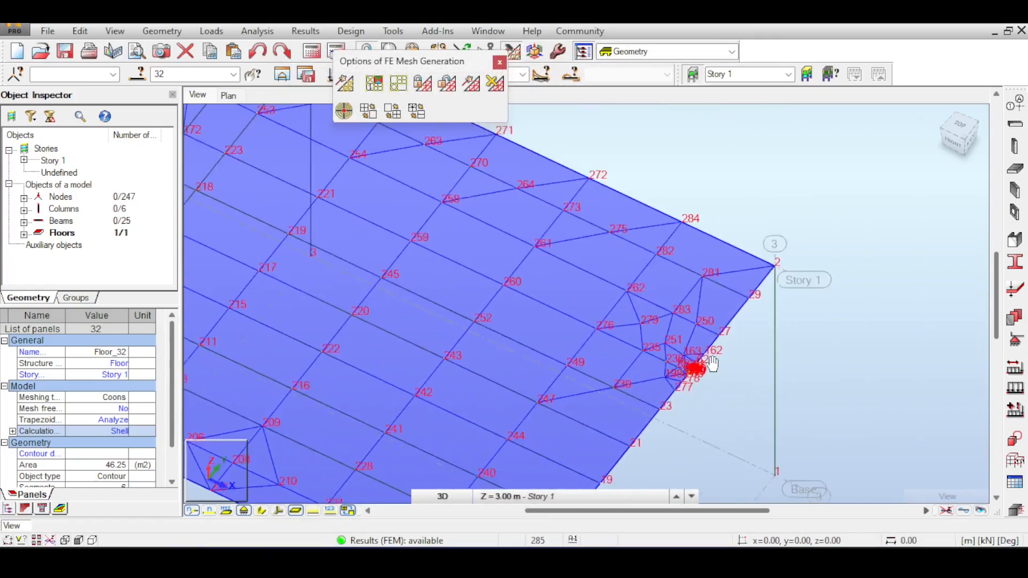
pyautogui.scroll(2, 740, 287)
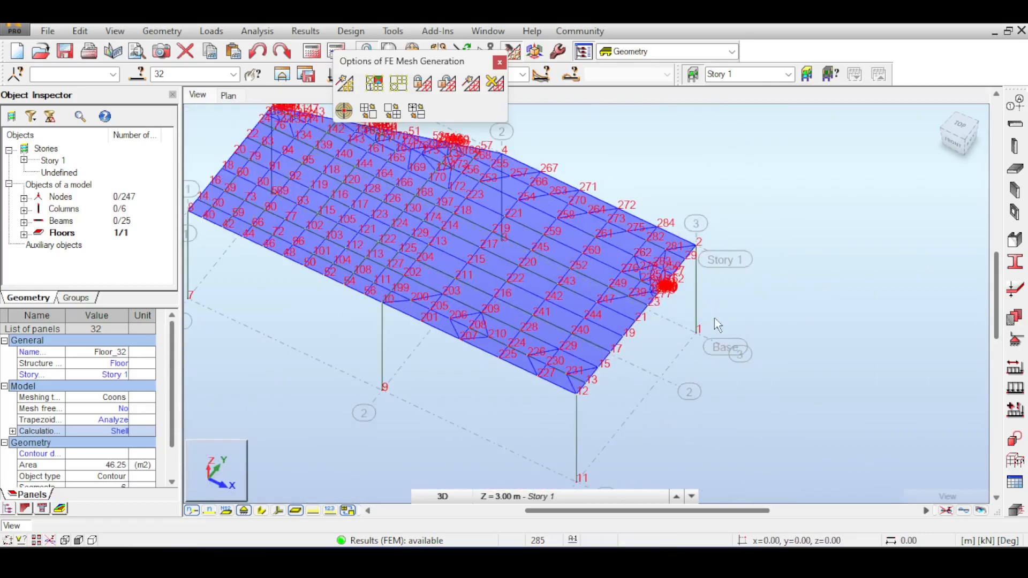
pyautogui.scroll(5, 673, 303)
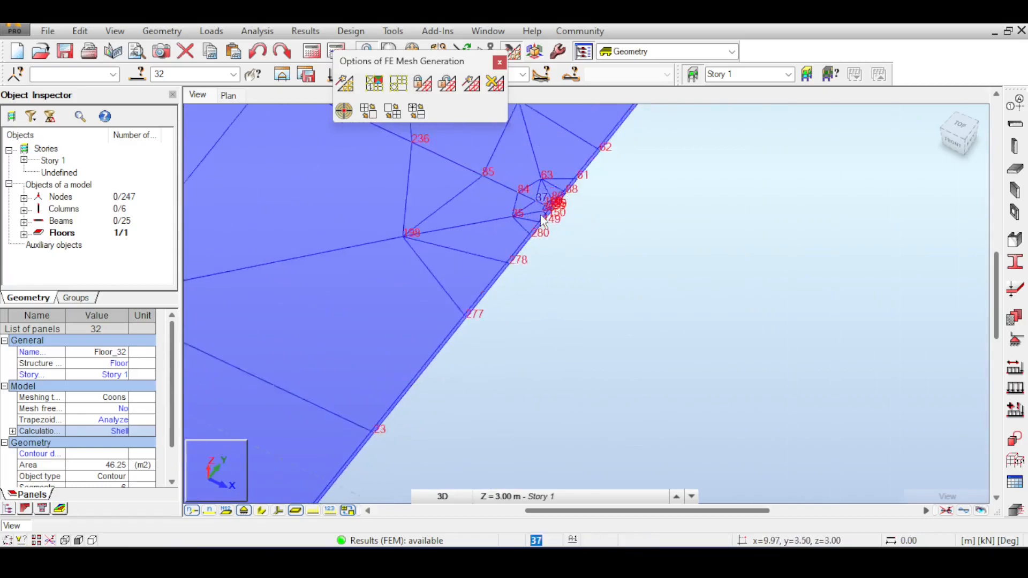
pyautogui.scroll(4, 542, 215)
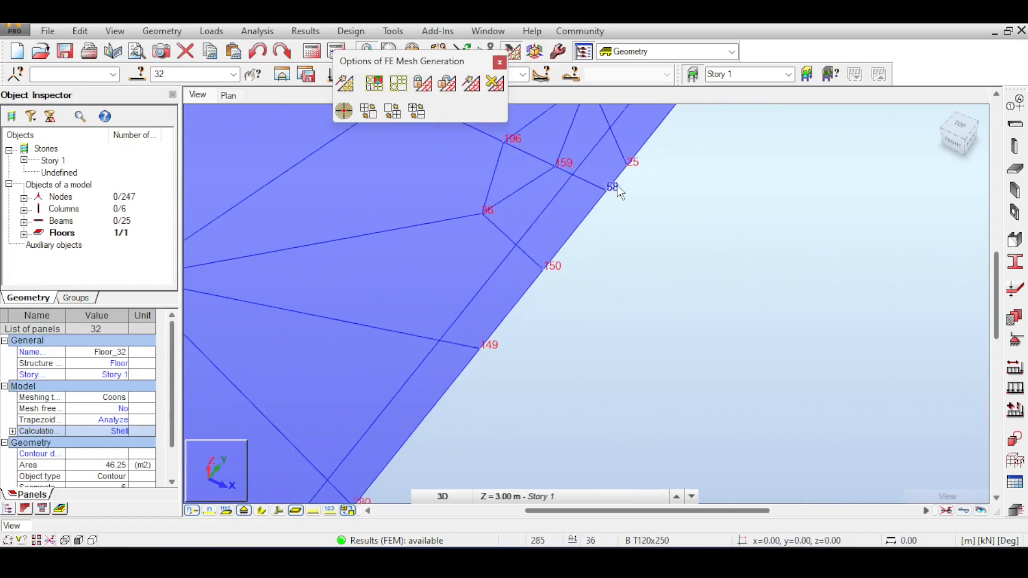
pyautogui.scroll(-2, 630, 176)
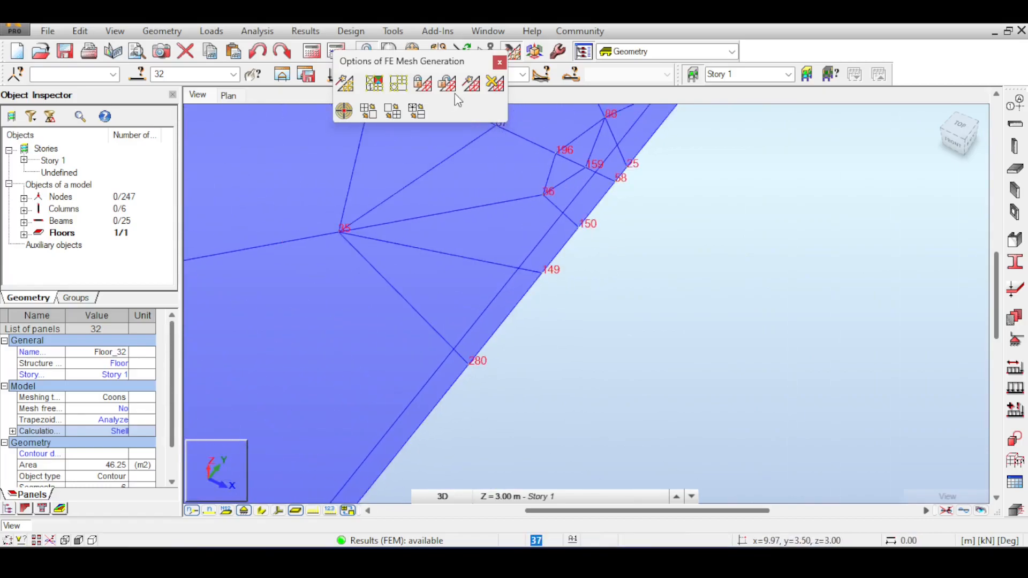
# Delete the mesh produced by the repeated calculation and accept the data change.
pyautogui.click(494, 83)
pyautogui.click(539, 320)
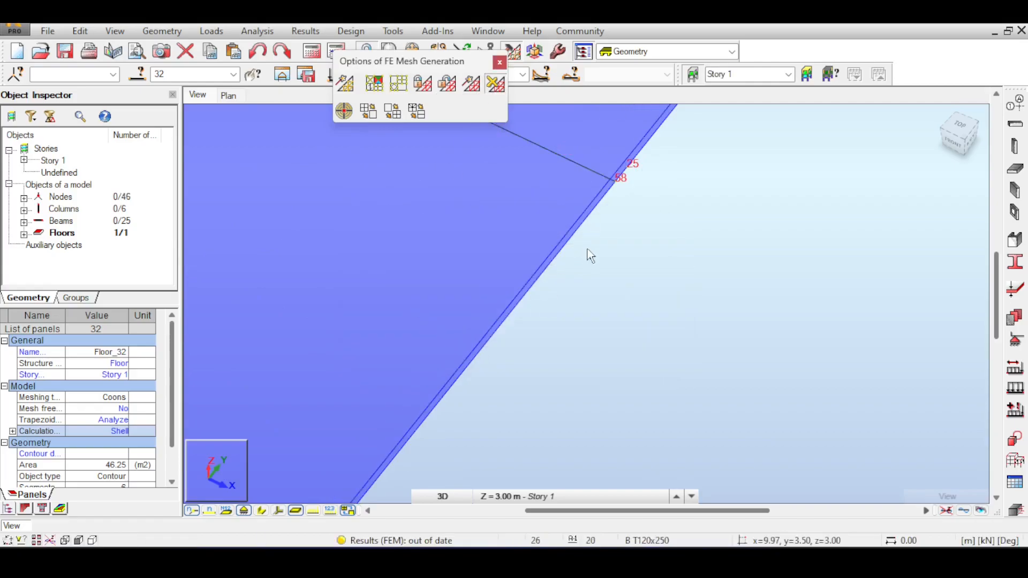
pyautogui.scroll(-2, 586, 252)
pyautogui.scroll(-3, 587, 259)
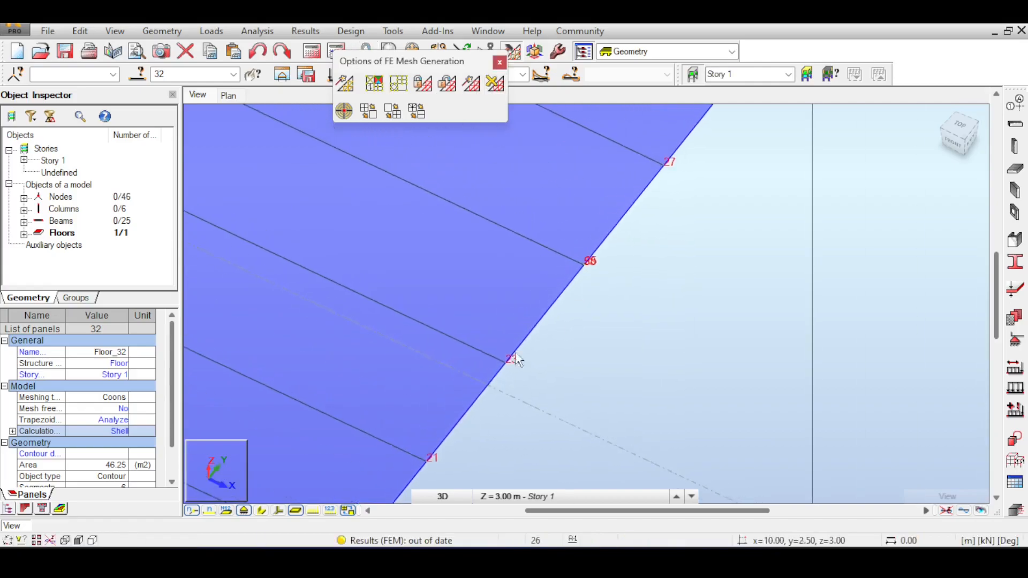
# Delete node 58 beside node 25 on the end beam together with all its adjoining members.
pyautogui.scroll(5, 553, 284)
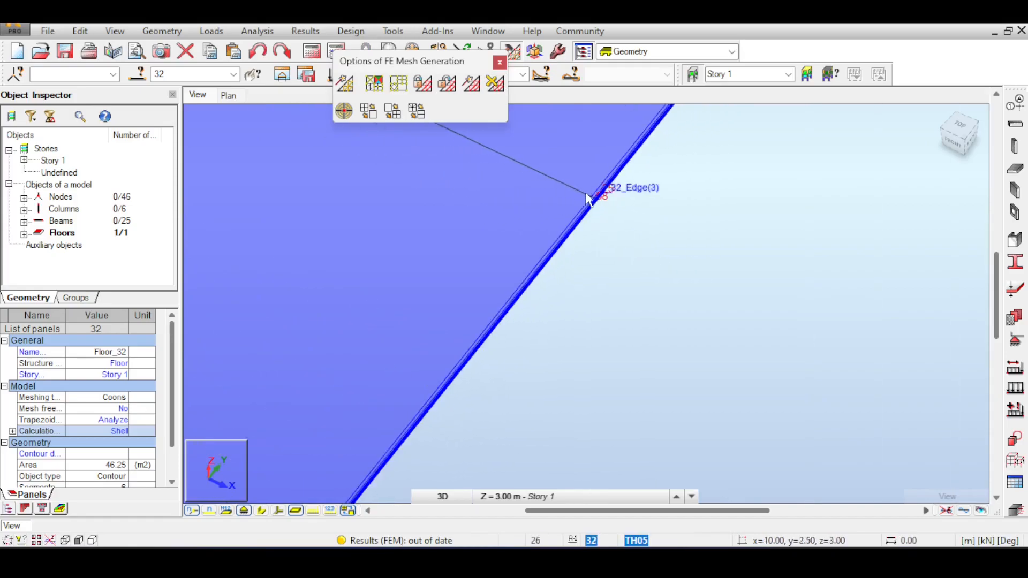
pyautogui.moveTo(557, 140); pyautogui.dragTo(590, 188)
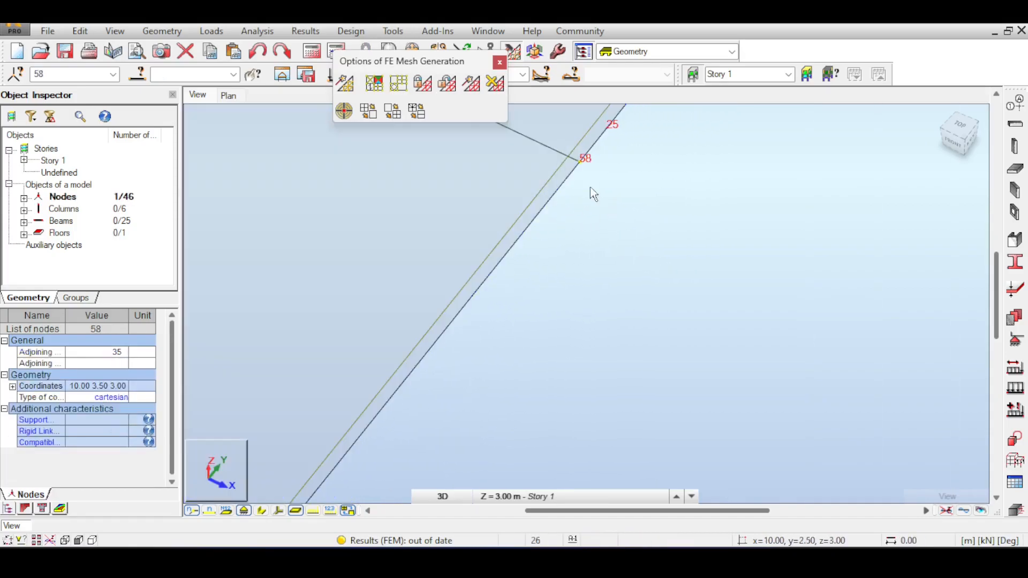
pyautogui.press('Delete')
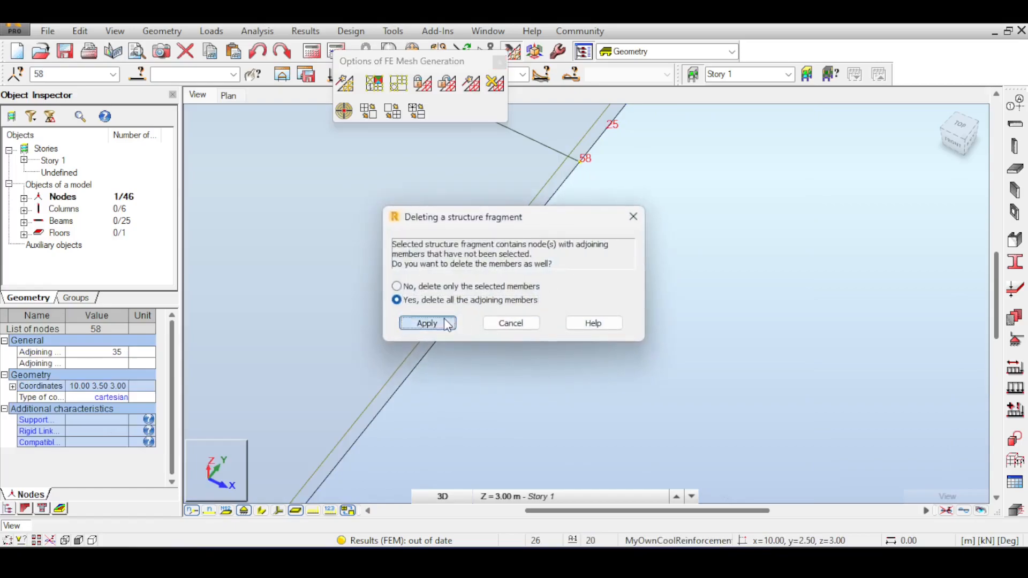
pyautogui.click(423, 321)
pyautogui.scroll(-6, 583, 253)
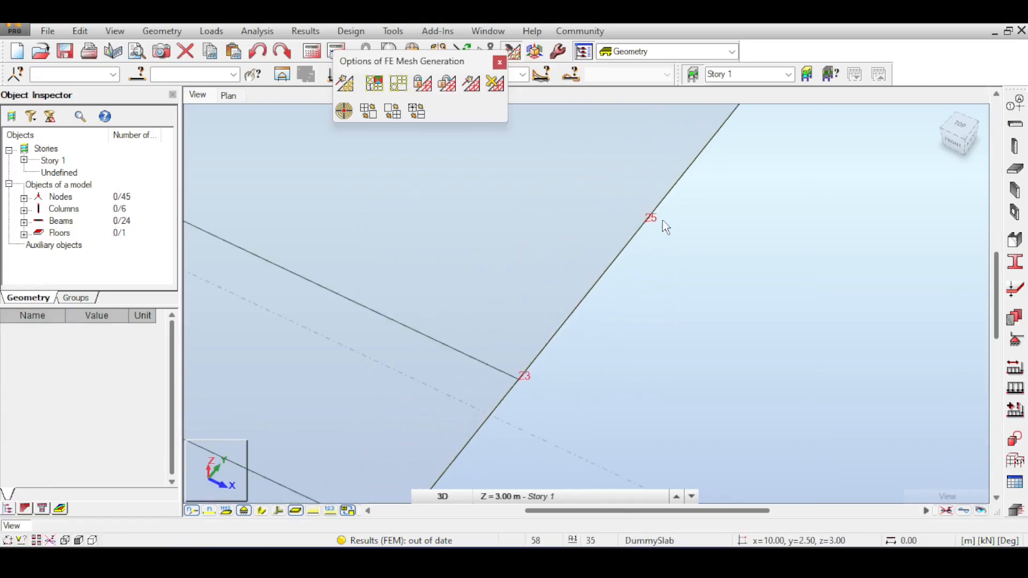
pyautogui.scroll(-5, 687, 243)
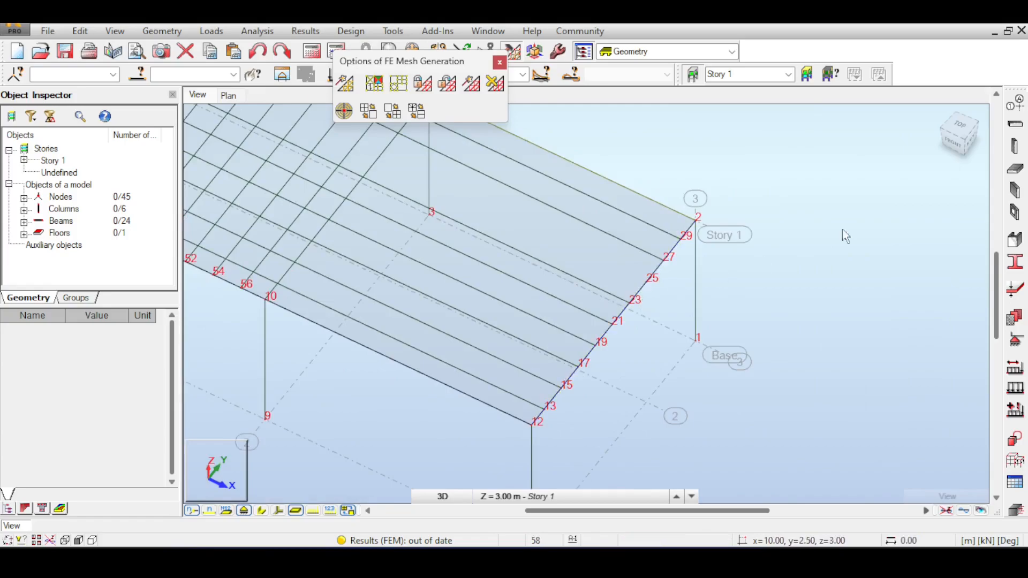
# Add an RC beam with section B T120x250 from node 25 on the end beam to node 6 at the slanted edge's far corner.
pyautogui.click(1011, 129)
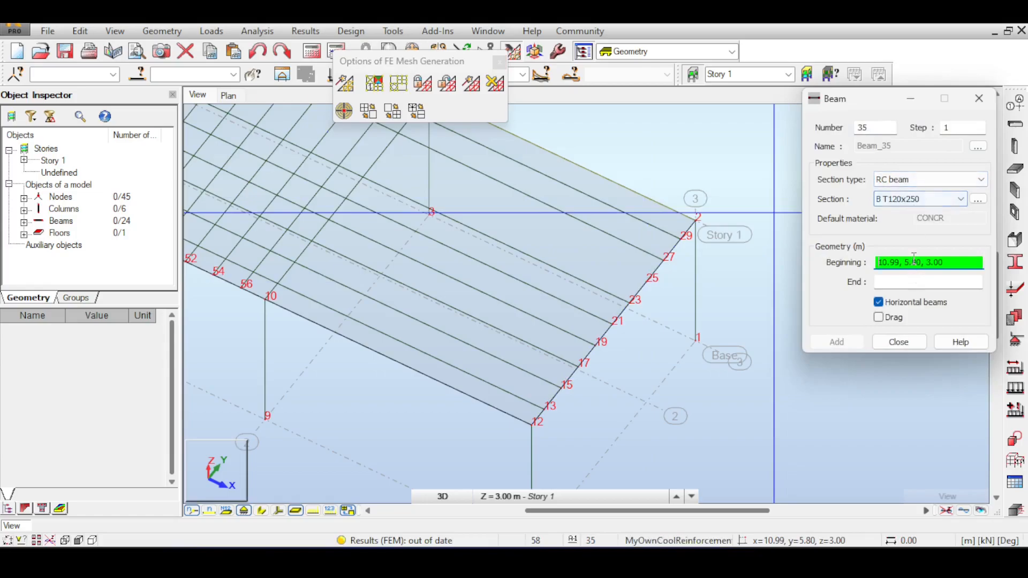
pyautogui.scroll(5, 648, 278)
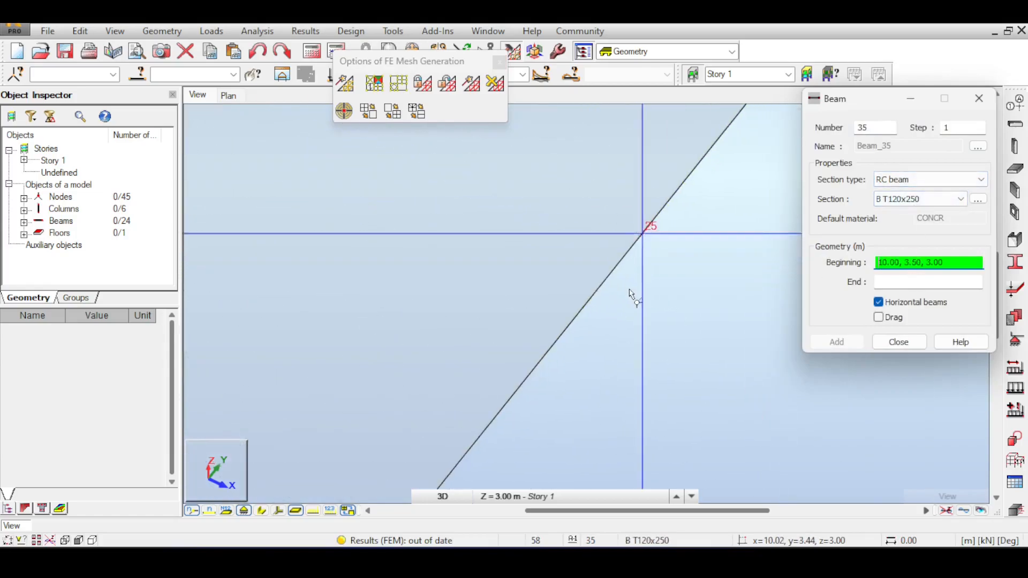
pyautogui.scroll(6, 629, 291)
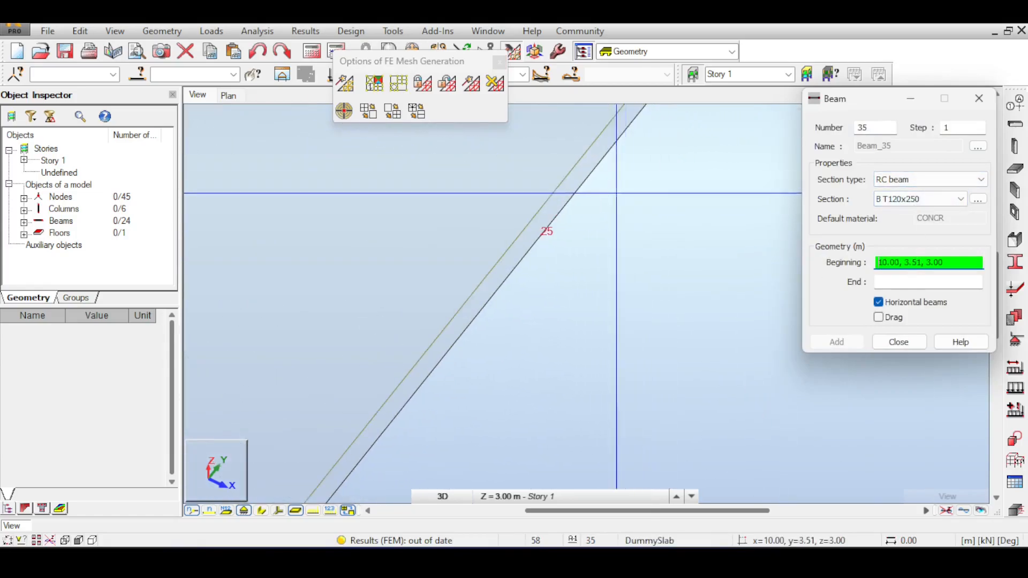
pyautogui.scroll(3, 591, 241)
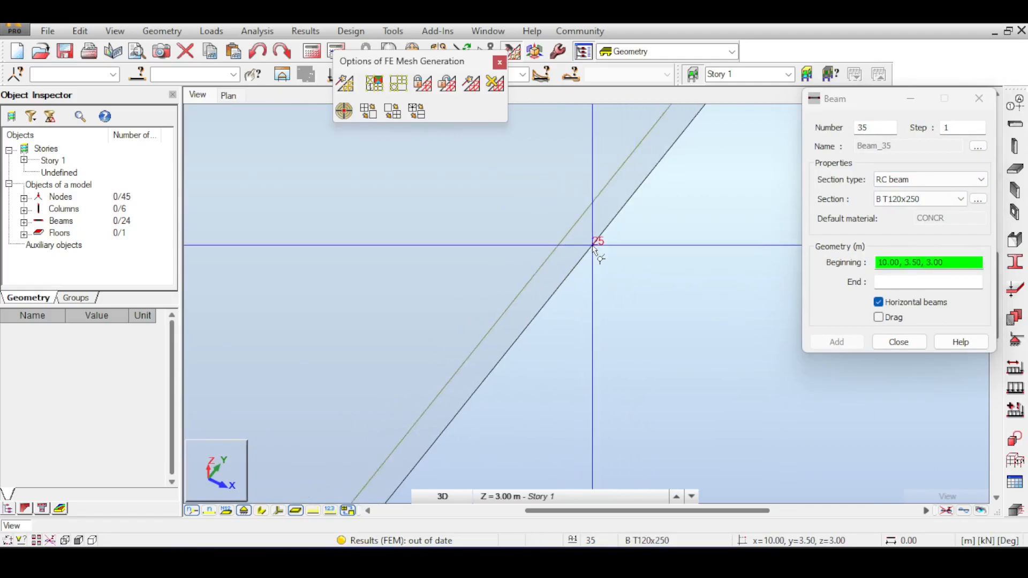
pyautogui.click(593, 246)
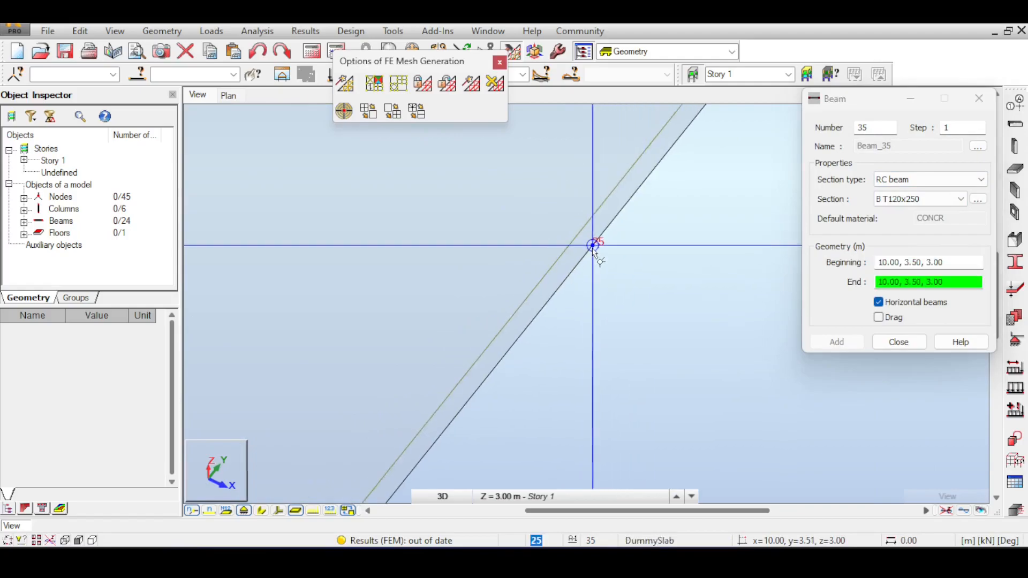
pyautogui.scroll(-5, 593, 255)
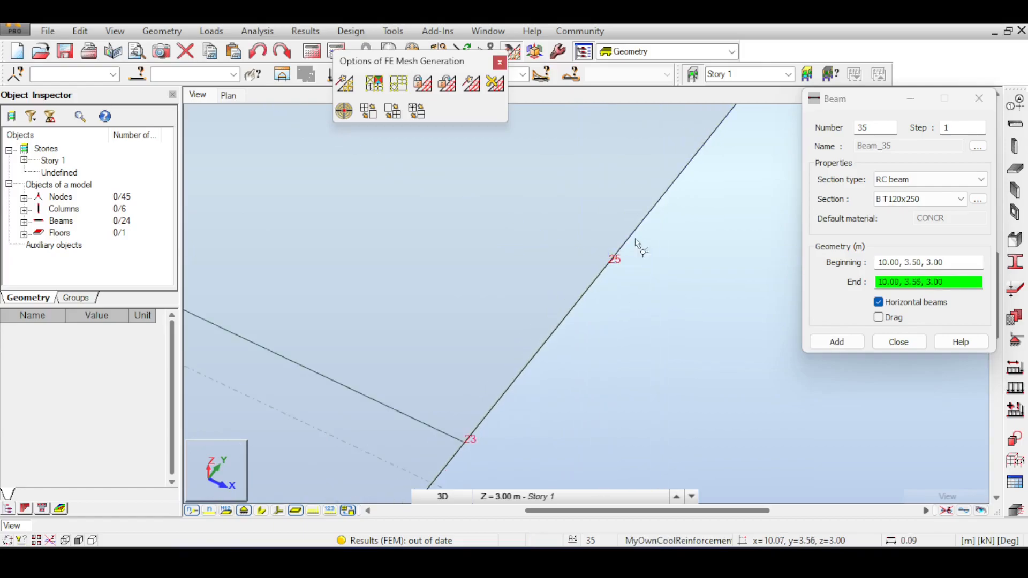
pyautogui.scroll(-5, 598, 276)
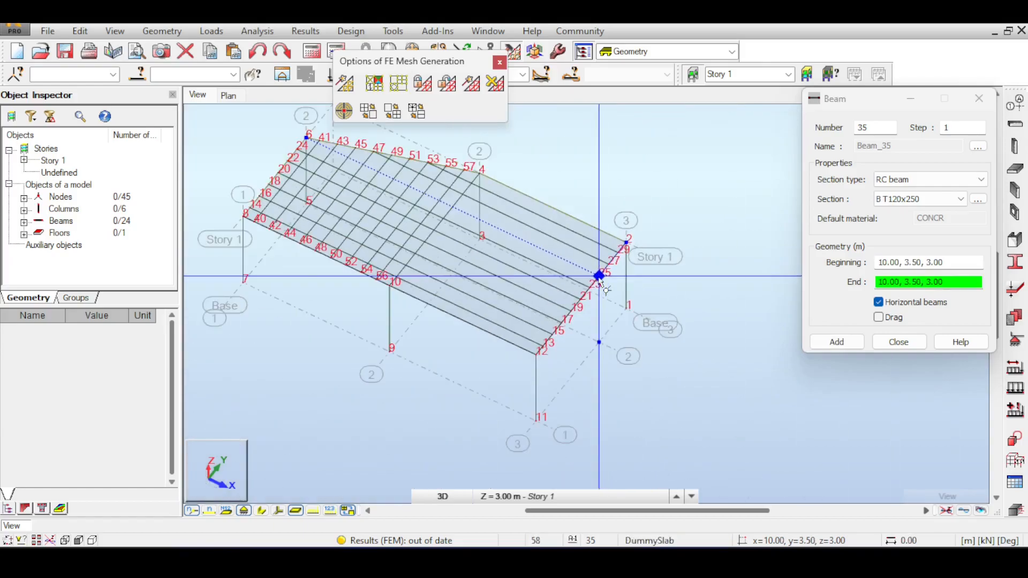
pyautogui.moveTo(340, 149); pyautogui.dragTo(480, 246, button='middle')
pyautogui.scroll(3, 480, 247)
pyautogui.scroll(-5, 449, 242)
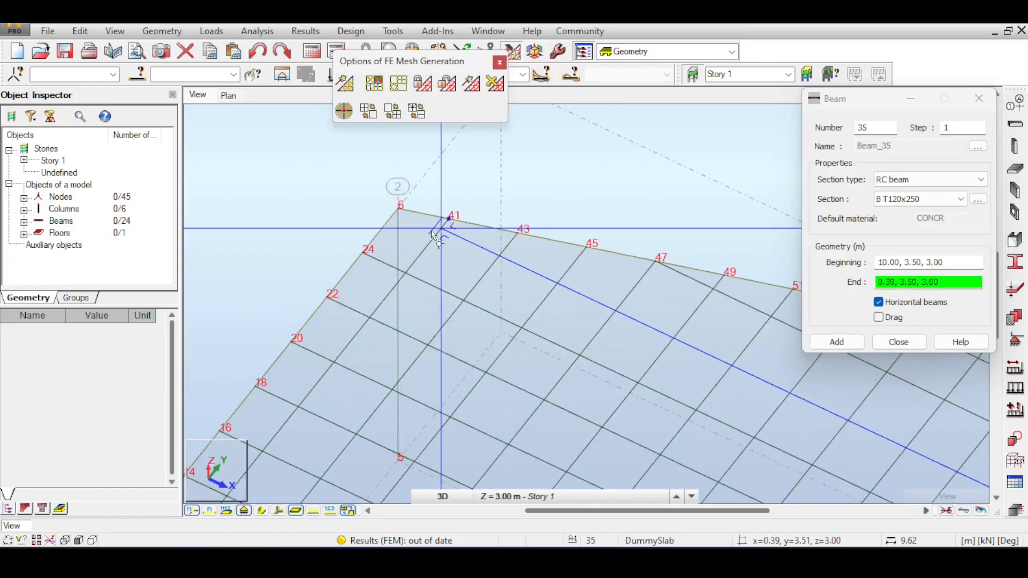
pyautogui.scroll(2, 568, 306)
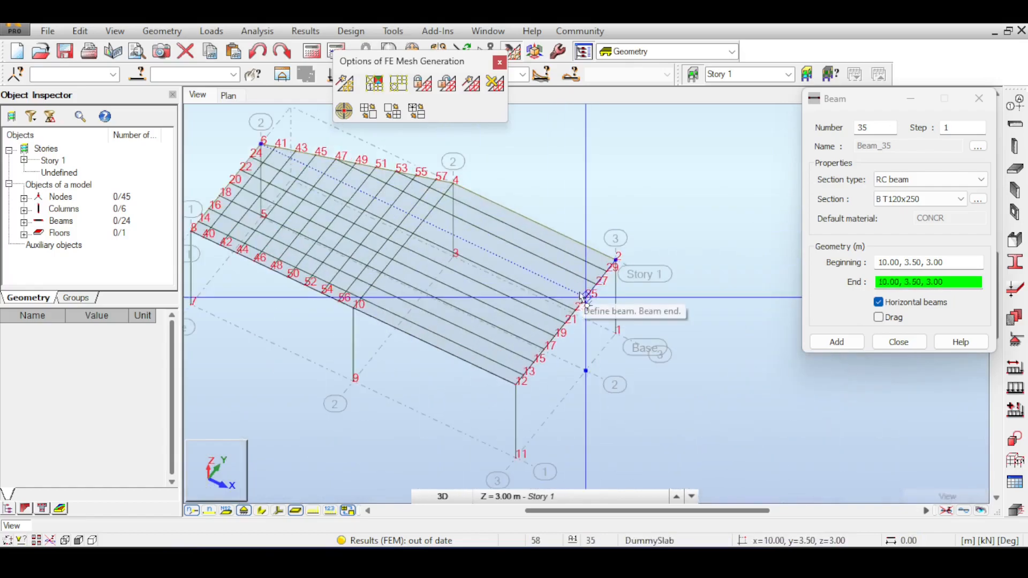
pyautogui.scroll(3, 276, 144)
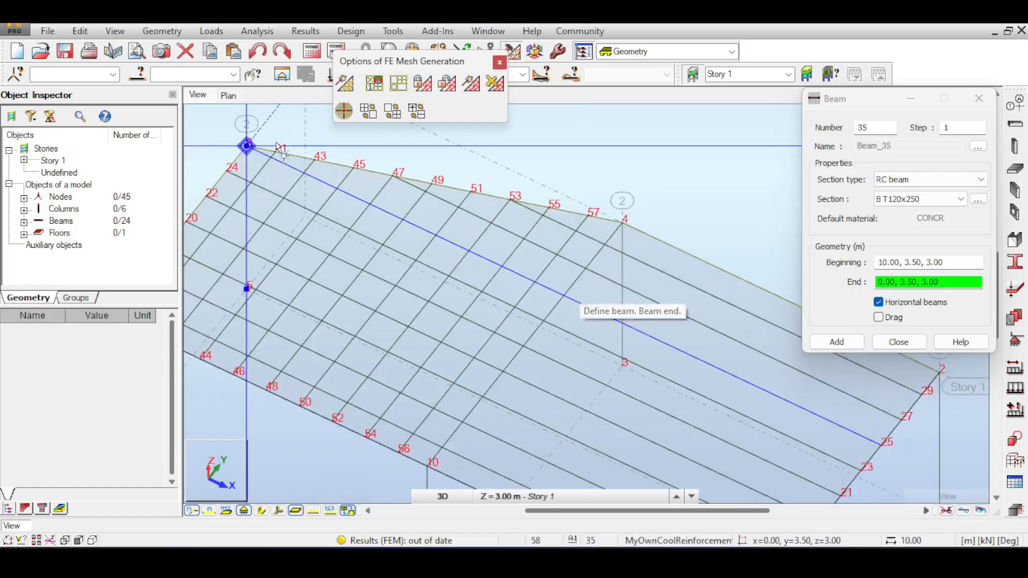
pyautogui.moveTo(211, 146); pyautogui.dragTo(316, 195, button='middle')
pyautogui.scroll(4, 322, 190)
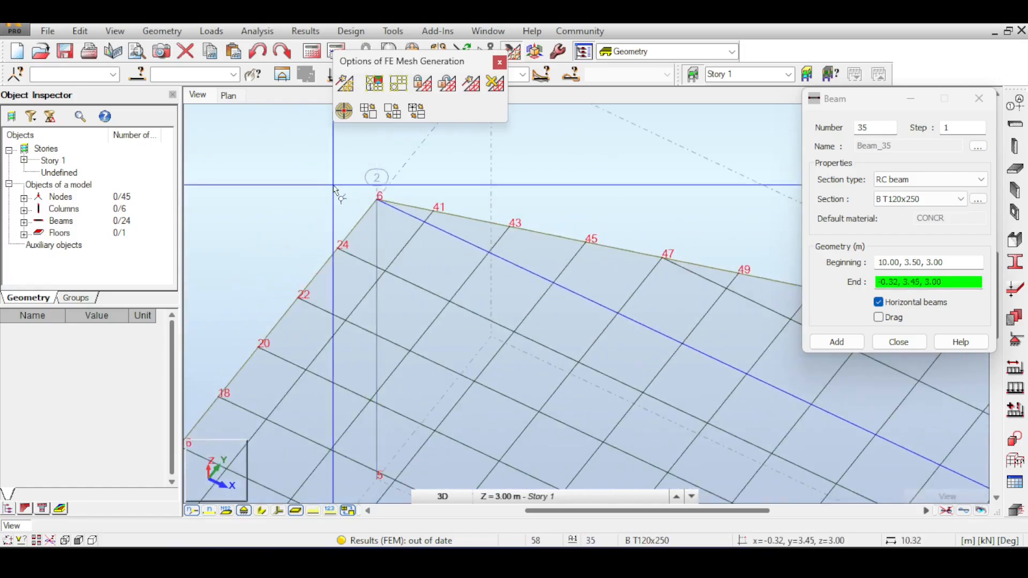
pyautogui.click(387, 203)
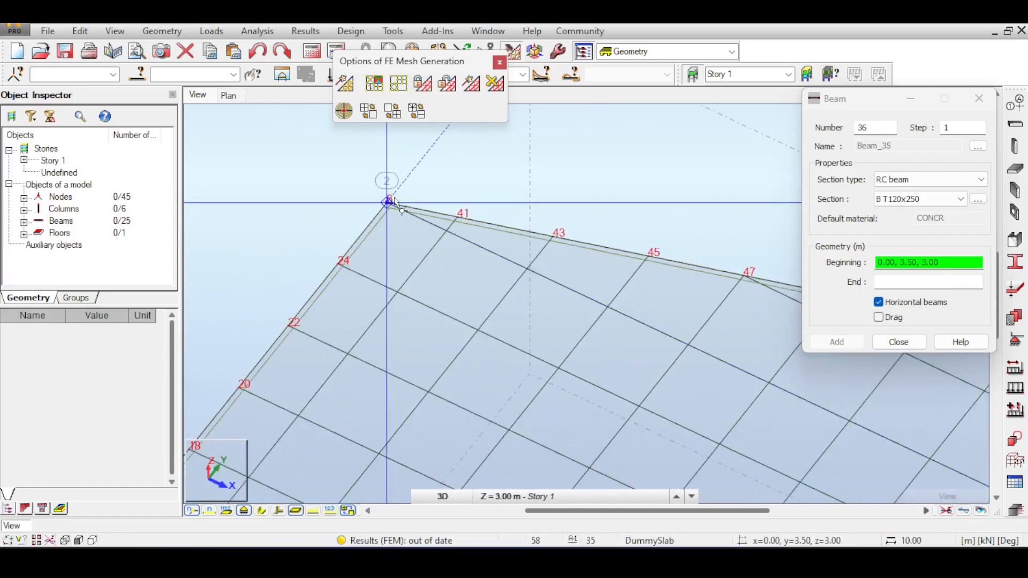
pyautogui.click(905, 343)
# Recalculate the structure and examine the generated floor mesh along the end beam and the slanted edge.
pyautogui.click(497, 65)
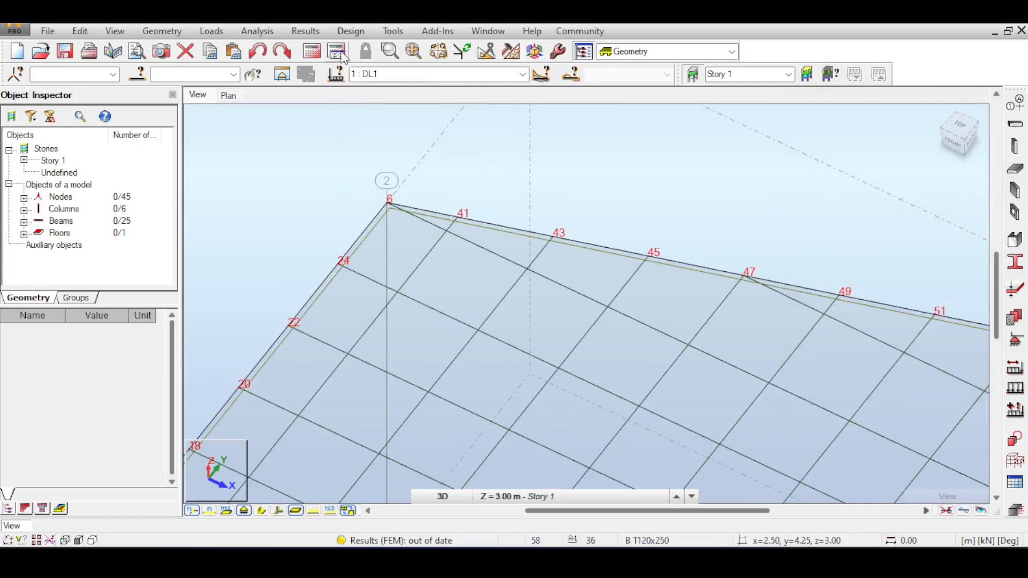
pyautogui.click(313, 52)
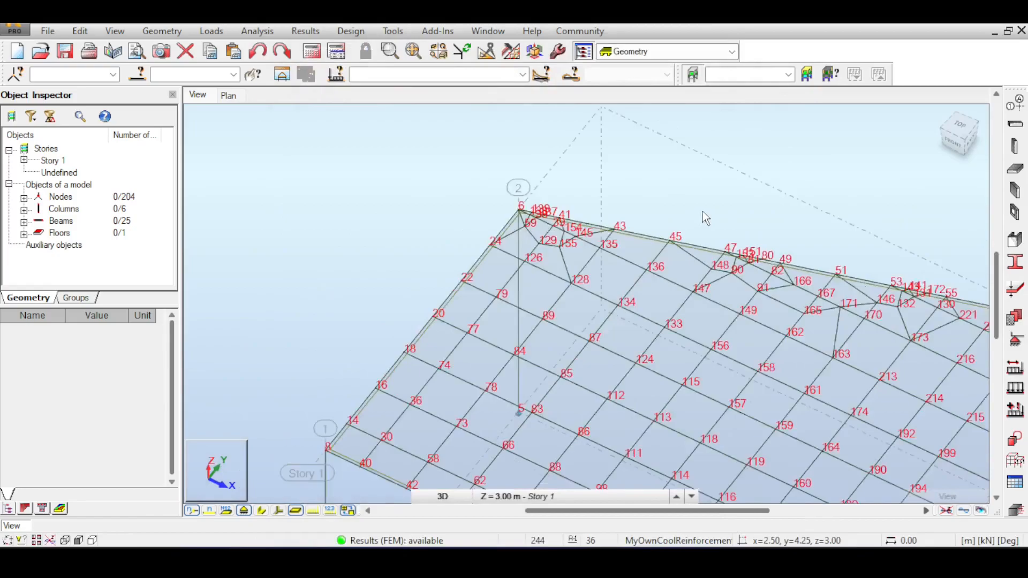
pyautogui.scroll(5, 798, 316)
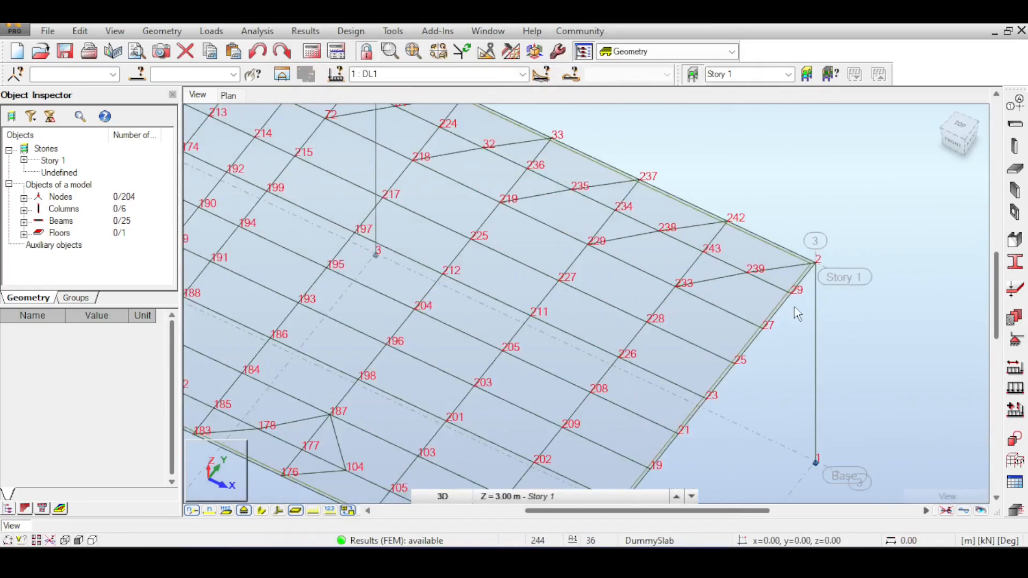
pyautogui.scroll(-5, 717, 270)
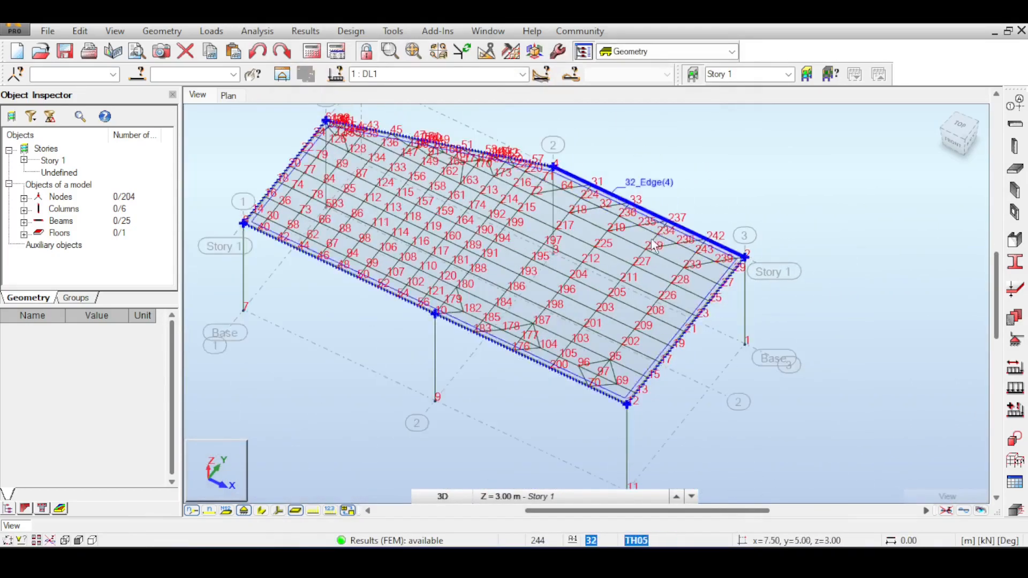
pyautogui.scroll(5, 615, 233)
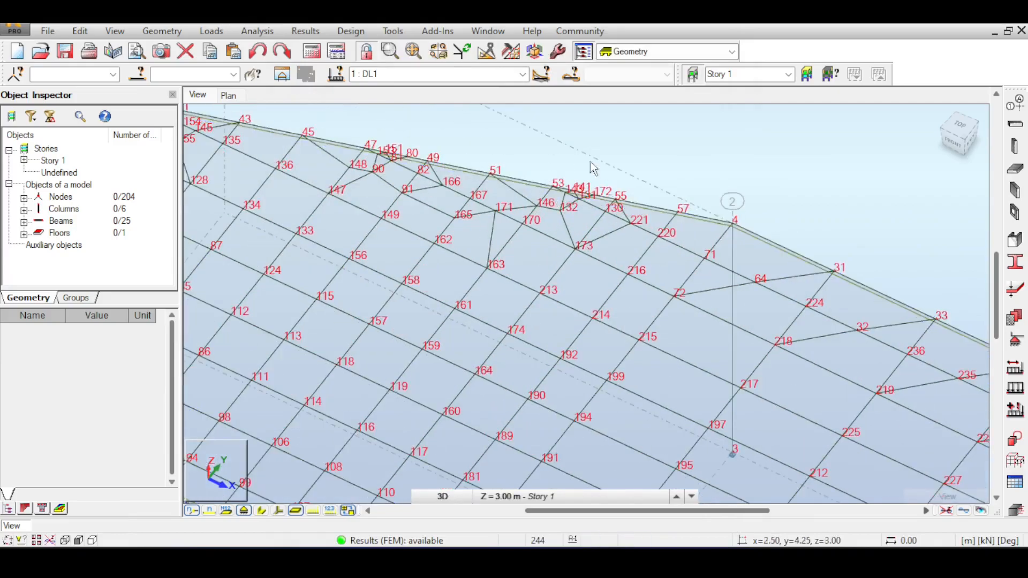
pyautogui.scroll(-3, 571, 193)
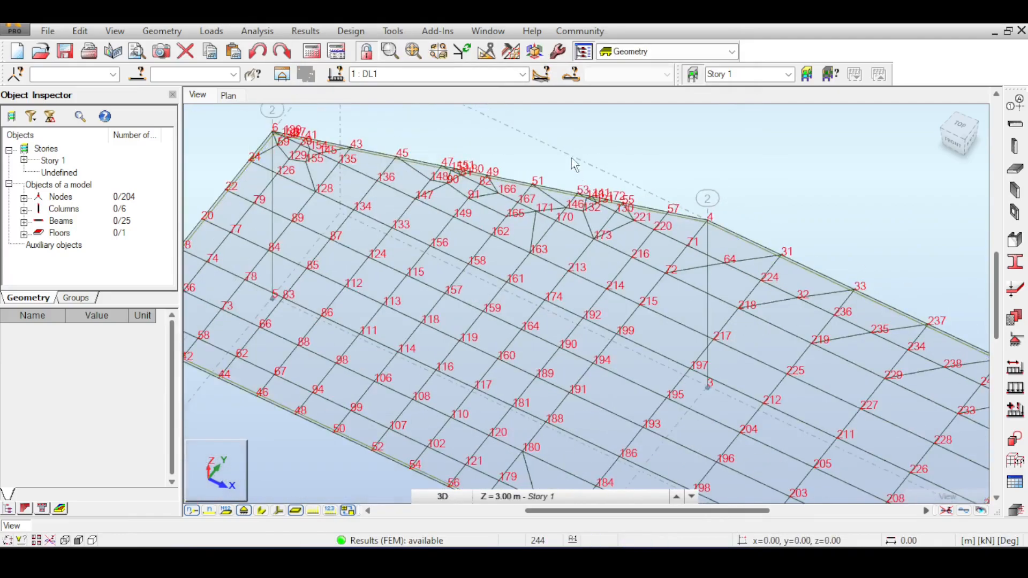
pyautogui.scroll(-5, 582, 170)
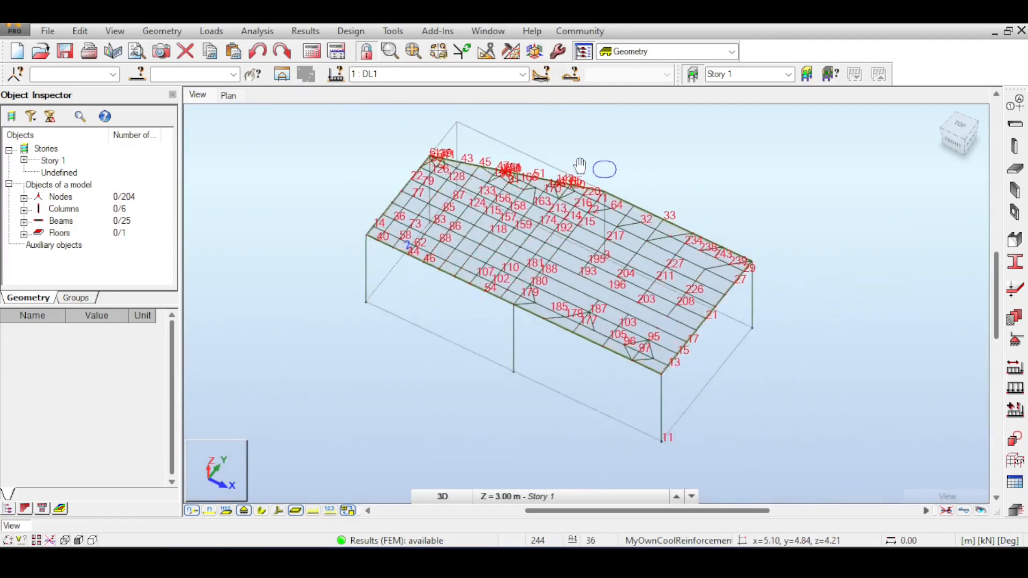
# Set the default meshing parameters for all panels to Fine in the job preferences.
pyautogui.click(557, 52)
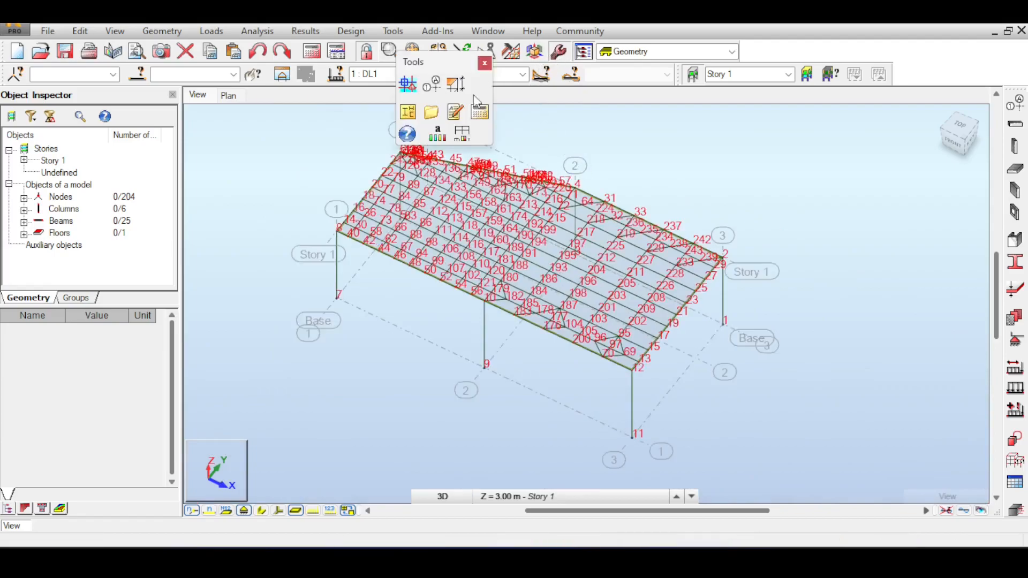
pyautogui.click(462, 136)
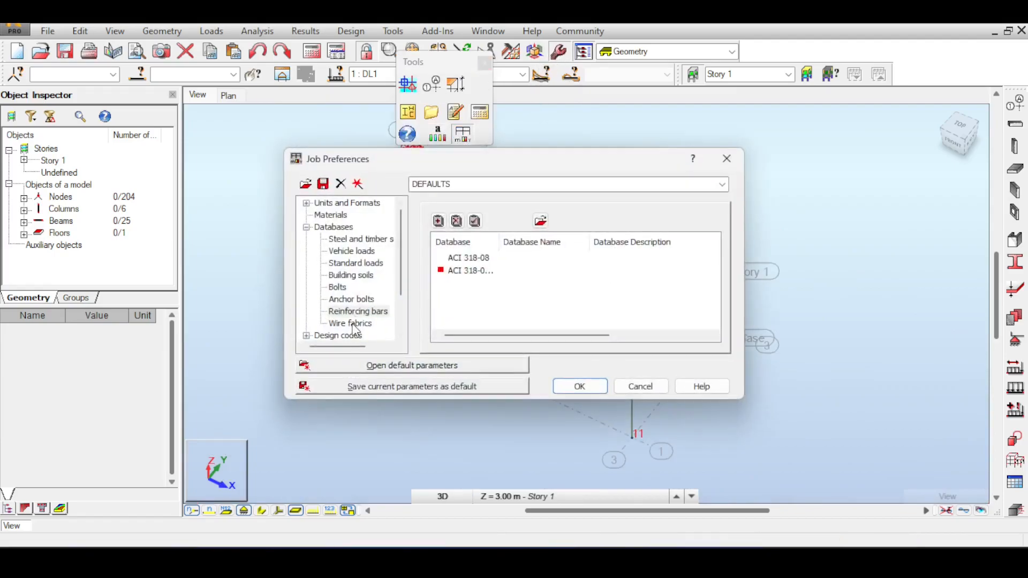
pyautogui.scroll(-2, 337, 340)
pyautogui.click(329, 323)
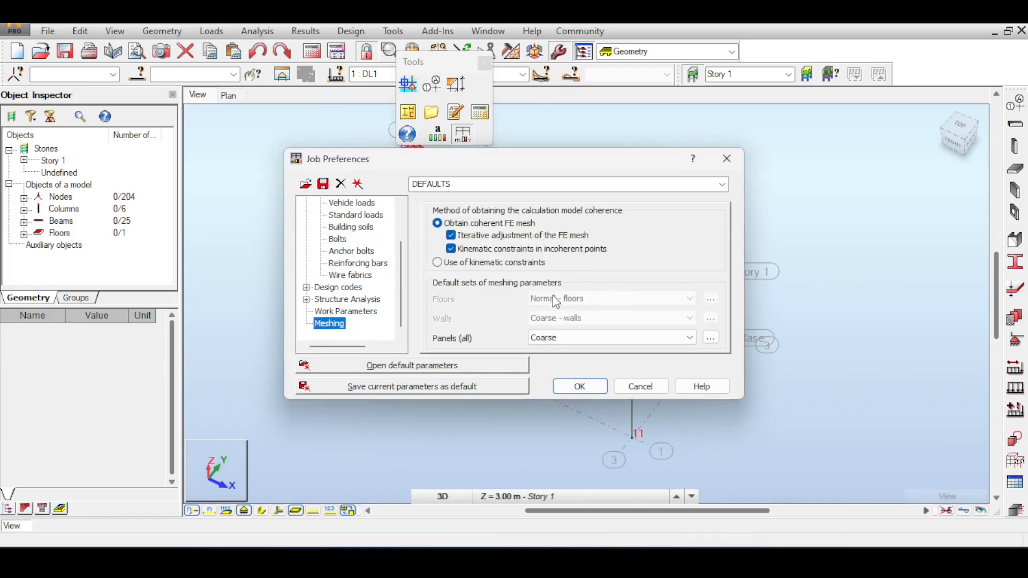
pyautogui.click(625, 340)
pyautogui.click(607, 369)
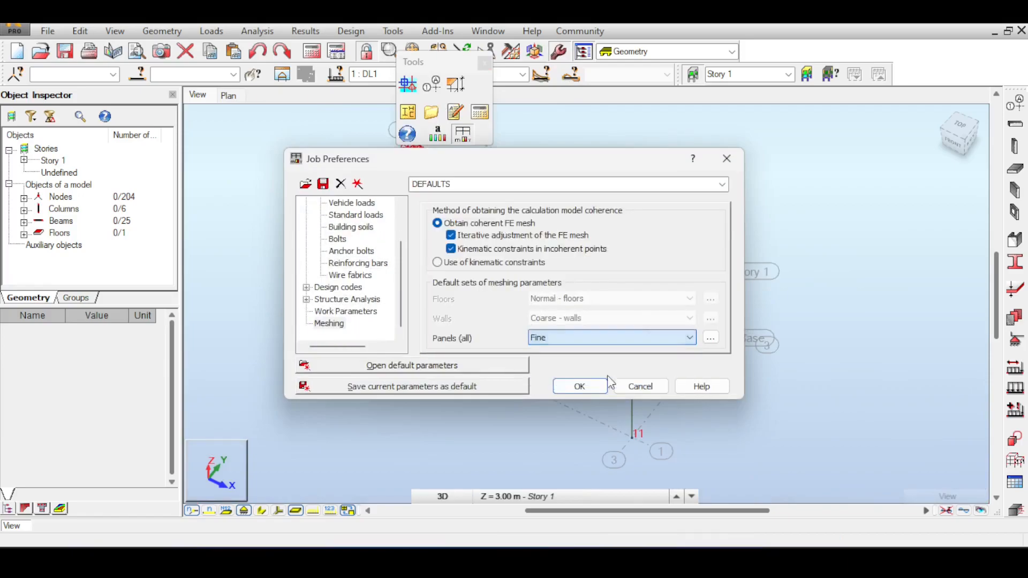
pyautogui.click(566, 387)
# Recalculate the structure with the fine meshing parameters and inspect the mesh around node 4.
pyautogui.click(312, 51)
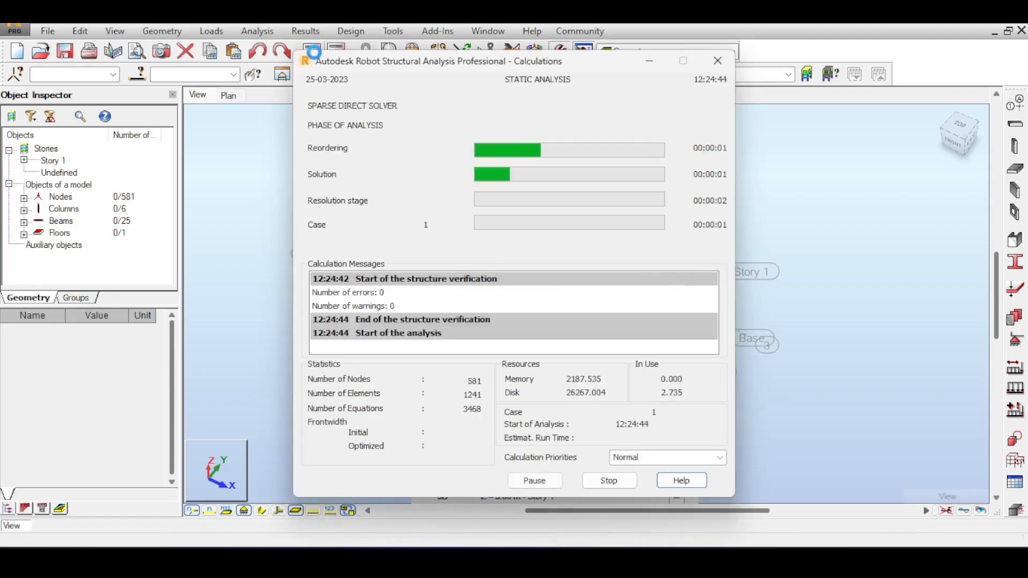
pyautogui.scroll(5, 582, 210)
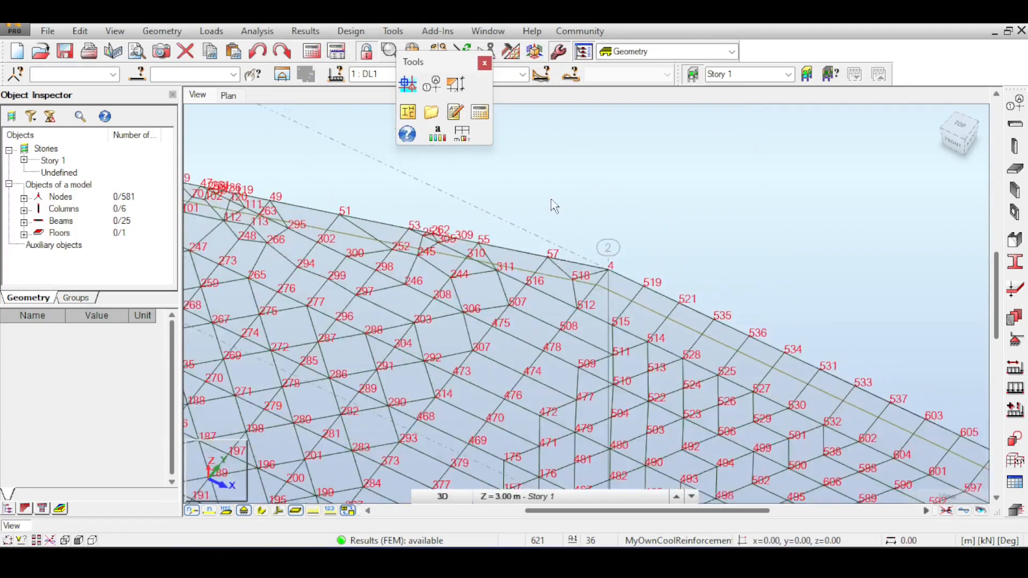
pyautogui.scroll(-3, 732, 253)
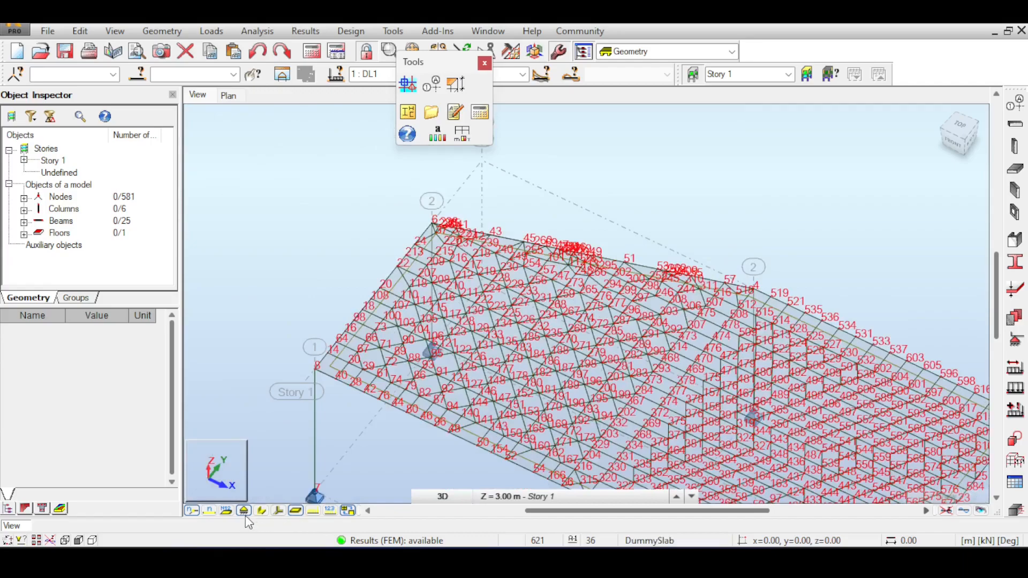
# Hide the node numbers and examine the mesh over the whole floor.
pyautogui.click(193, 511)
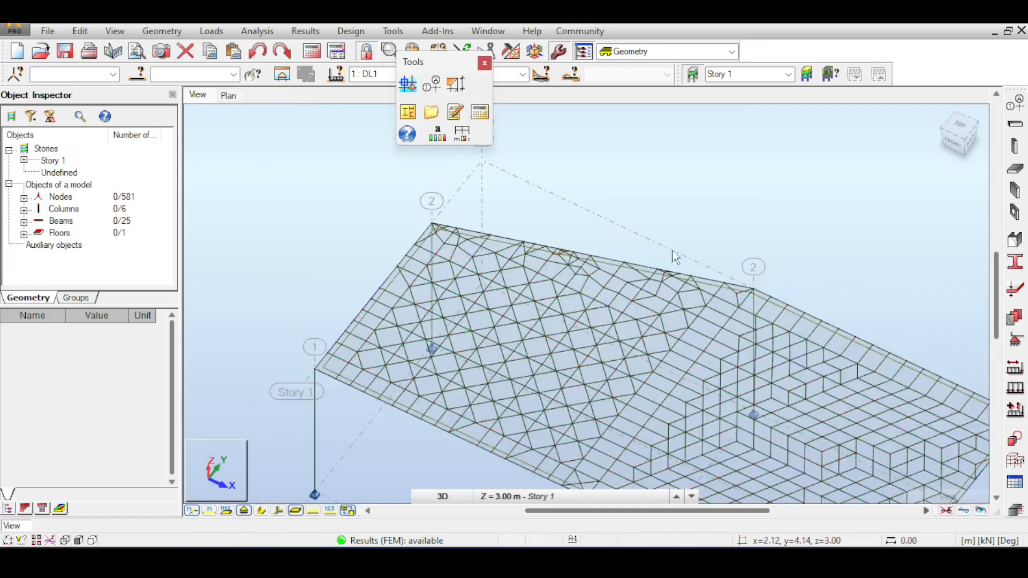
pyautogui.scroll(-4, 644, 287)
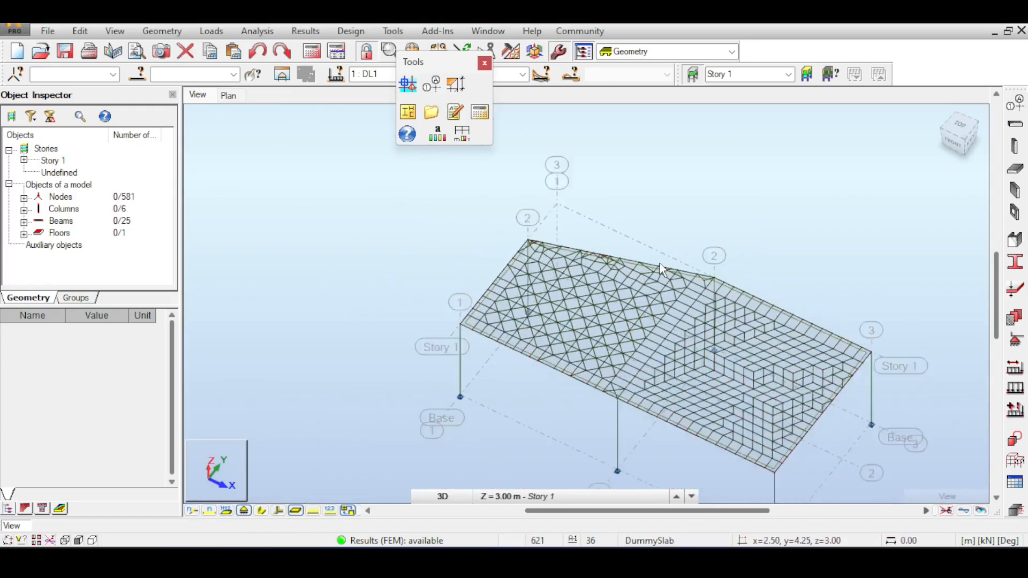
pyautogui.scroll(2, 600, 267)
pyautogui.scroll(2, 610, 309)
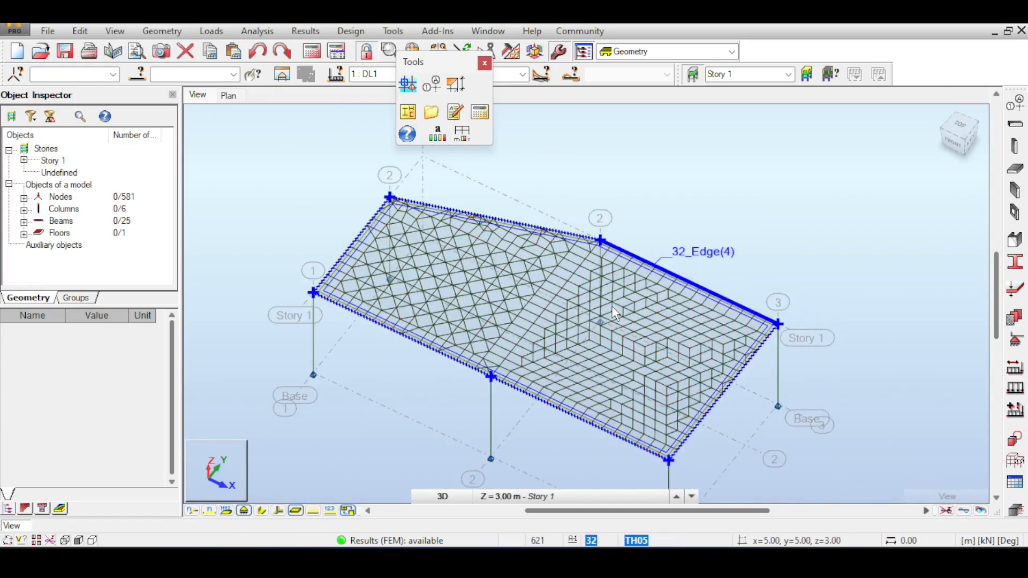
pyautogui.scroll(-2, 505, 160)
pyautogui.click(483, 65)
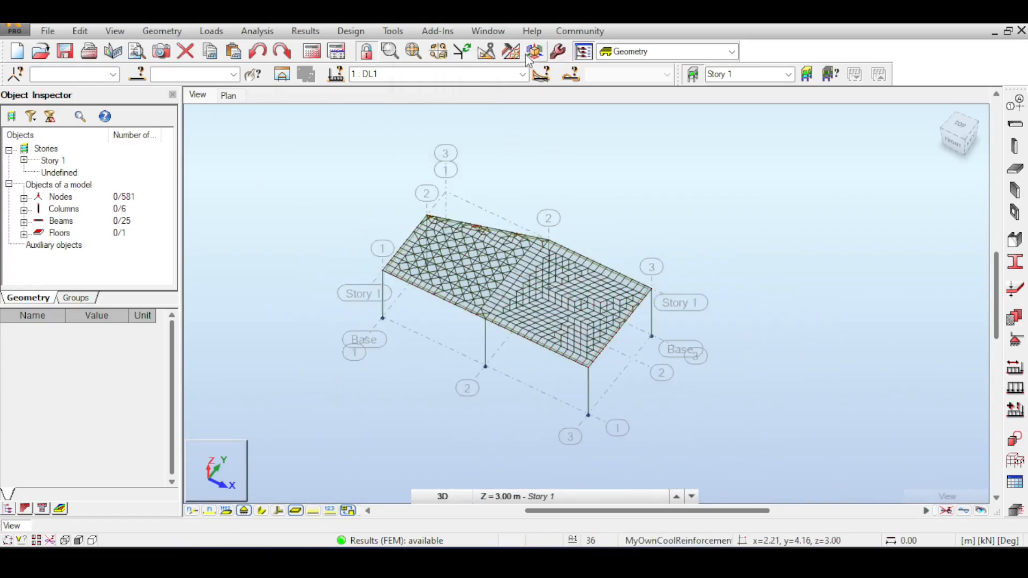
# Check the mesh quality with precision 0.5 for panel list 1to5 7to19 23to35 and inspect the elements along the slanted edge.
pyautogui.click(512, 54)
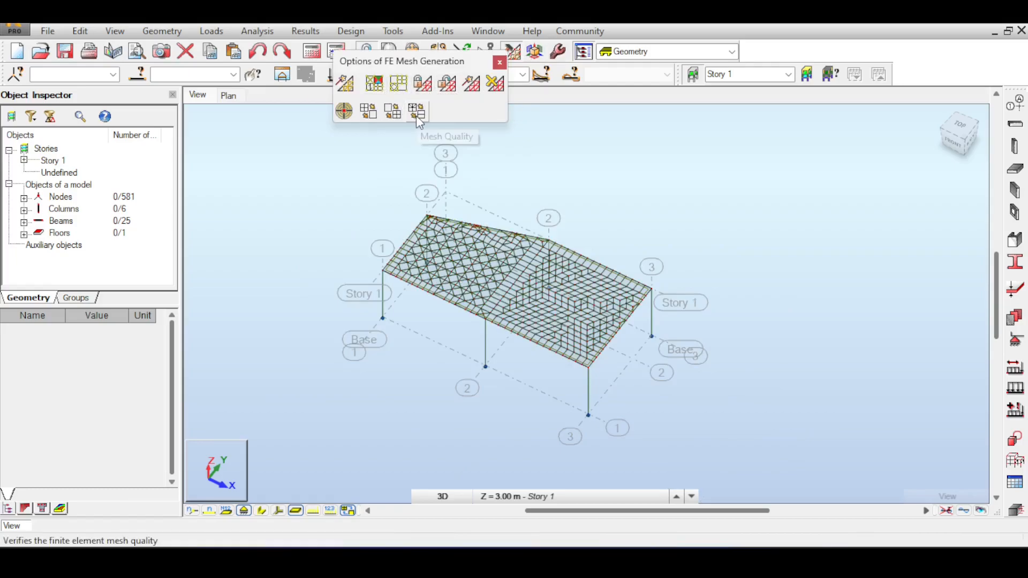
pyautogui.click(417, 117)
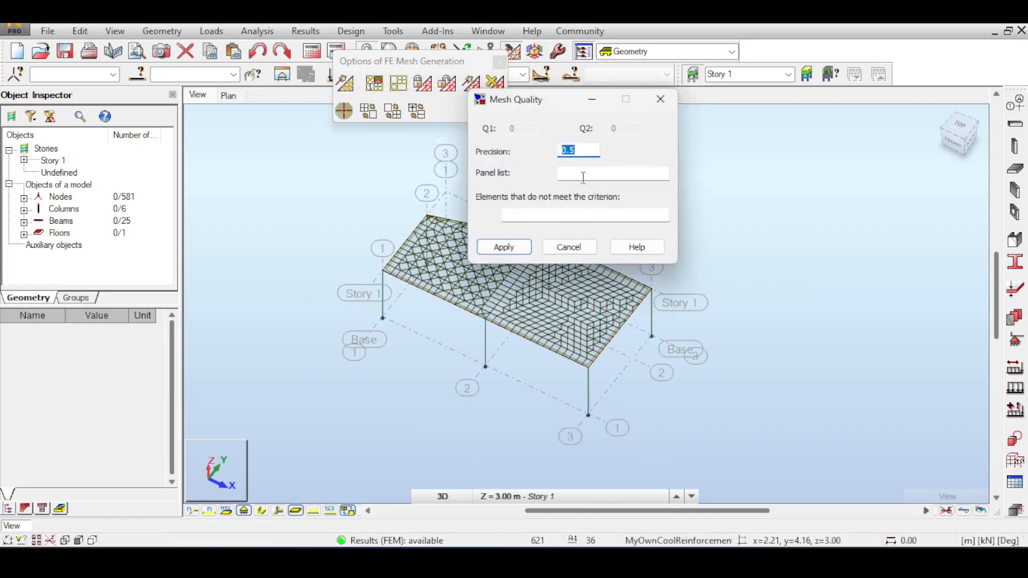
pyautogui.moveTo(554, 109); pyautogui.dragTo(761, 155)
pyautogui.click(772, 216)
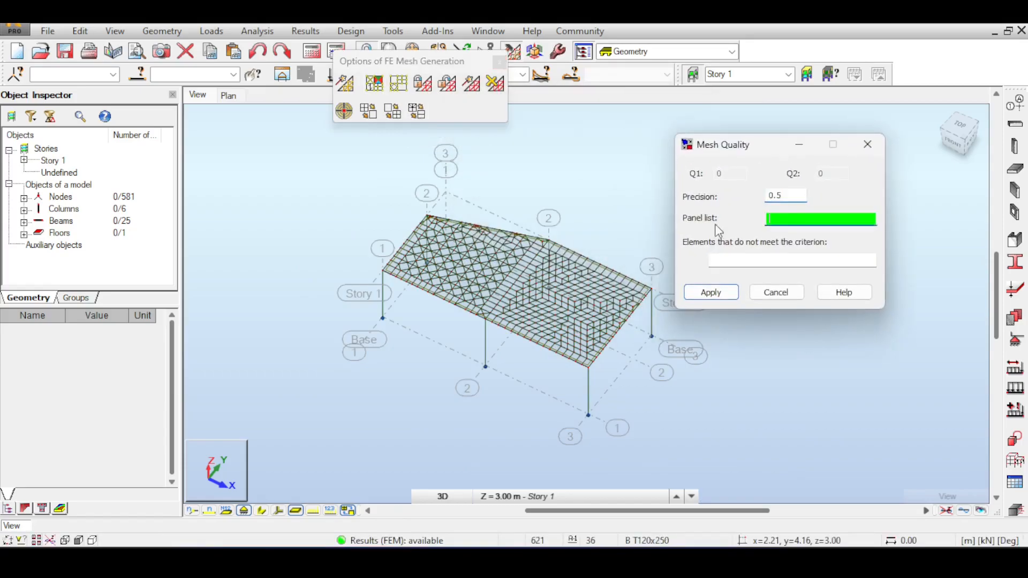
pyautogui.moveTo(340, 193); pyautogui.dragTo(664, 388)
pyautogui.click(710, 292)
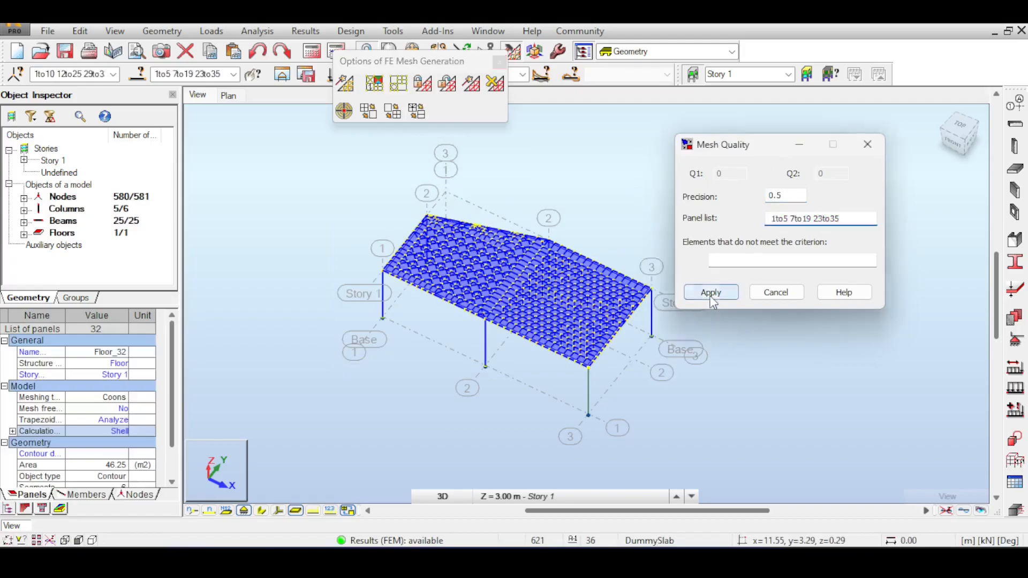
pyautogui.scroll(5, 554, 249)
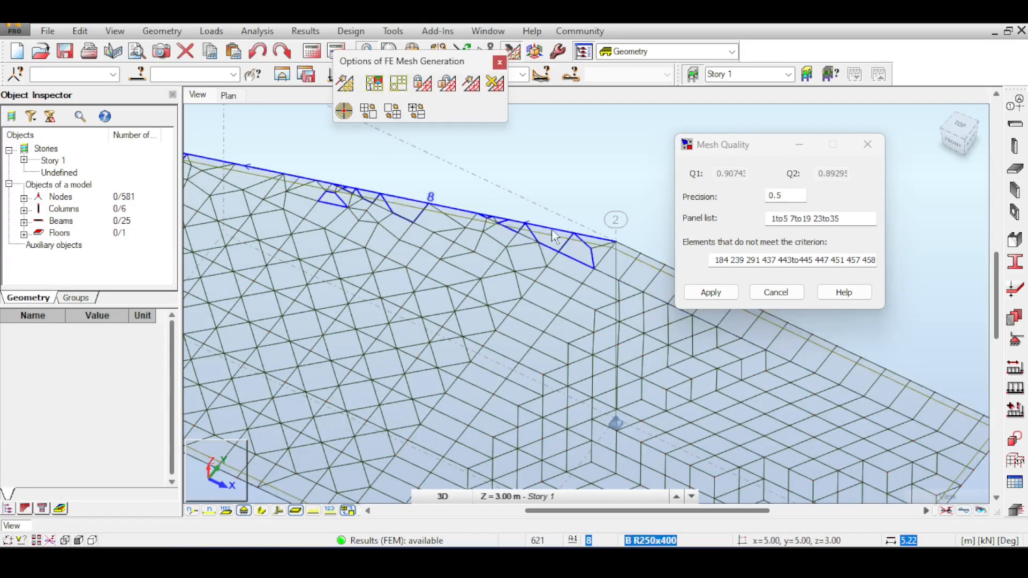
# Recheck the mesh quality with precision 0.25 and close the FE mesh generation options.
pyautogui.scroll(3, 551, 249)
pyautogui.scroll(-5, 510, 249)
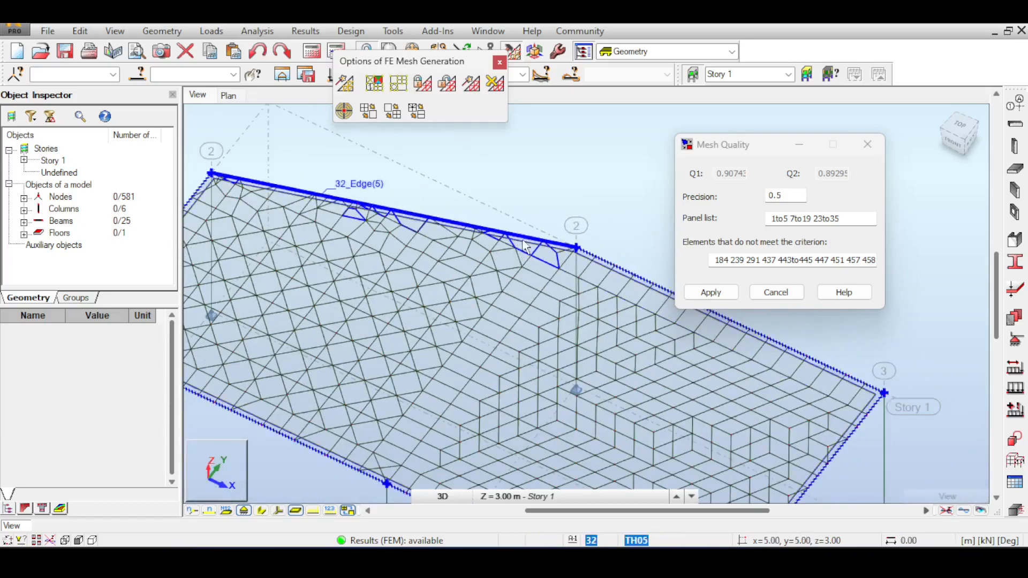
pyautogui.moveTo(500, 199)
pyautogui.mouseDown(button='middle')
pyautogui.moveTo(478, 198)
pyautogui.moveTo(524, 206)
pyautogui.moveTo(503, 201)
pyautogui.mouseUp(button='middle')
pyautogui.doubleClick(779, 196)
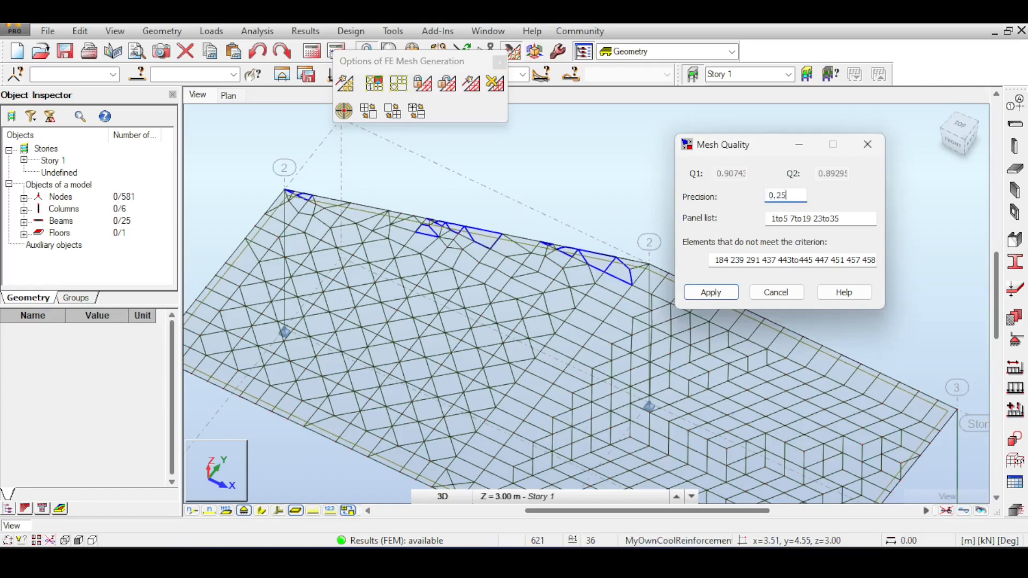
pyautogui.click(720, 291)
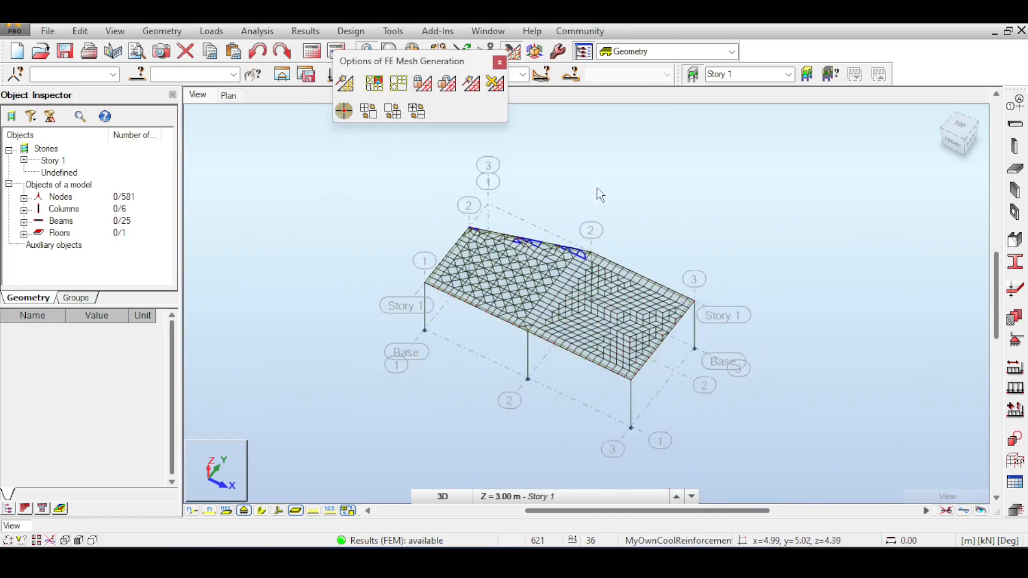
pyautogui.moveTo(596, 187); pyautogui.dragTo(549, 173, button='middle')
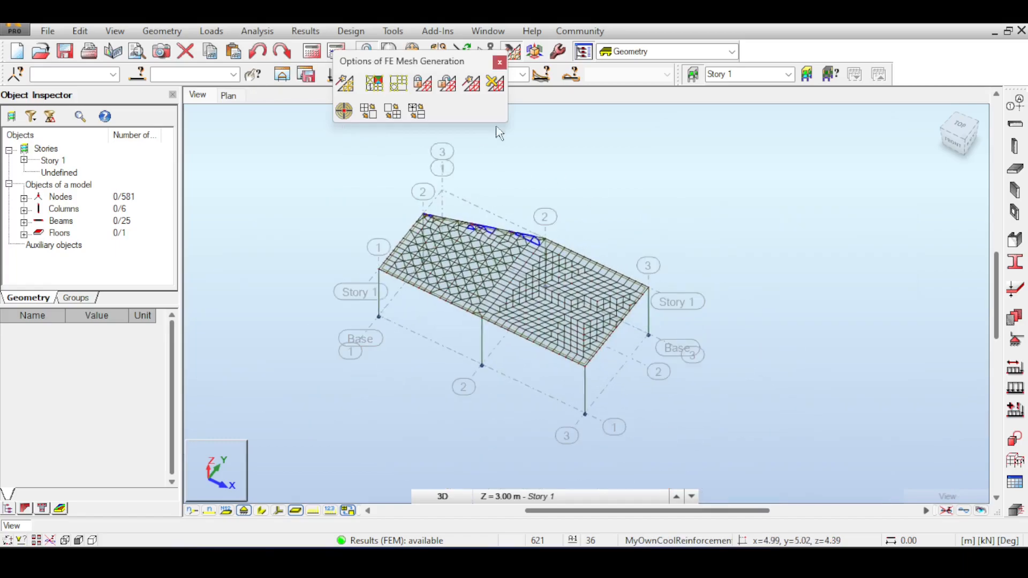
pyautogui.click(499, 62)
# Display the My moment diagrams for the members of the structure.
pyautogui.click(305, 31)
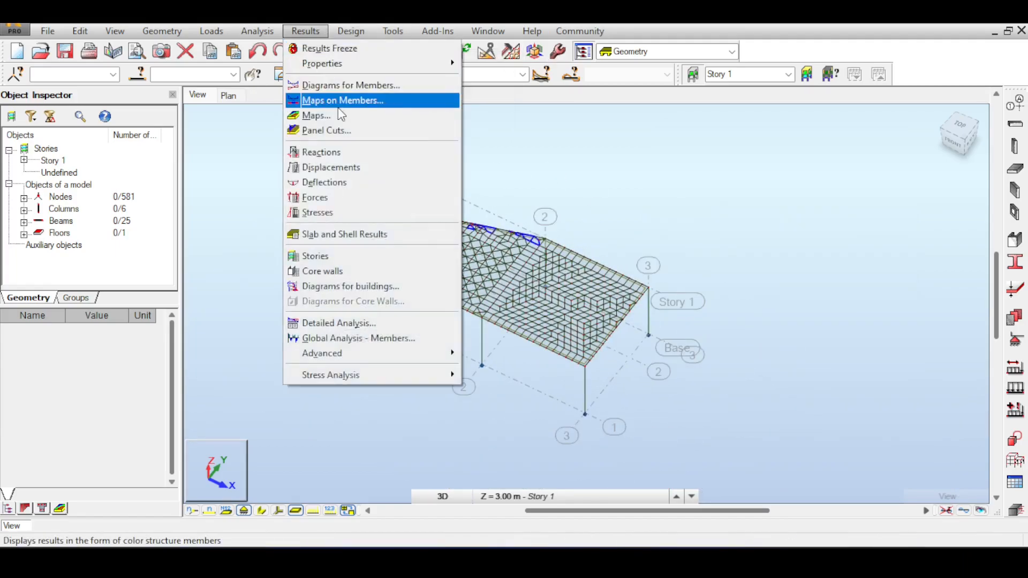
pyautogui.click(345, 85)
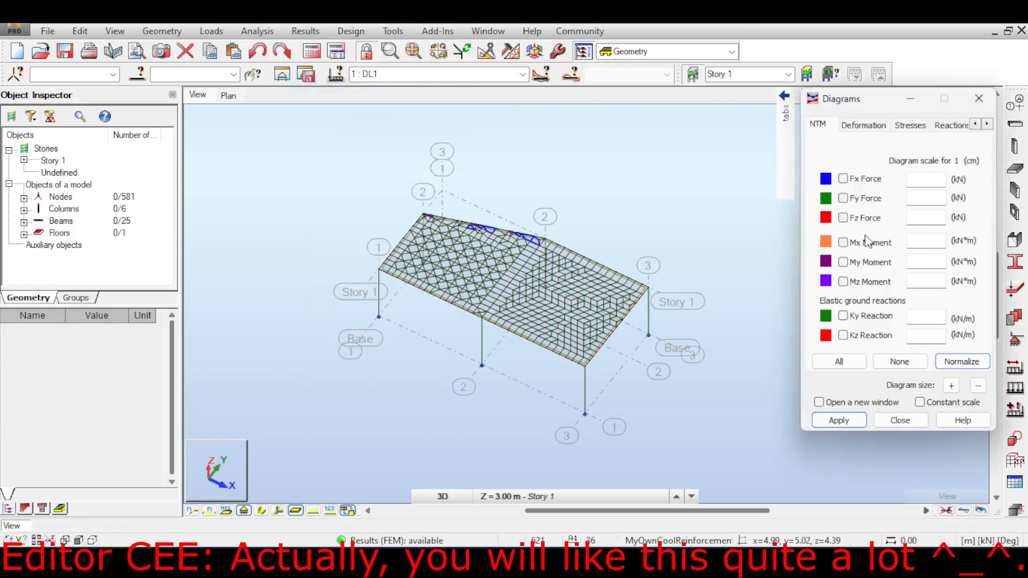
pyautogui.click(827, 419)
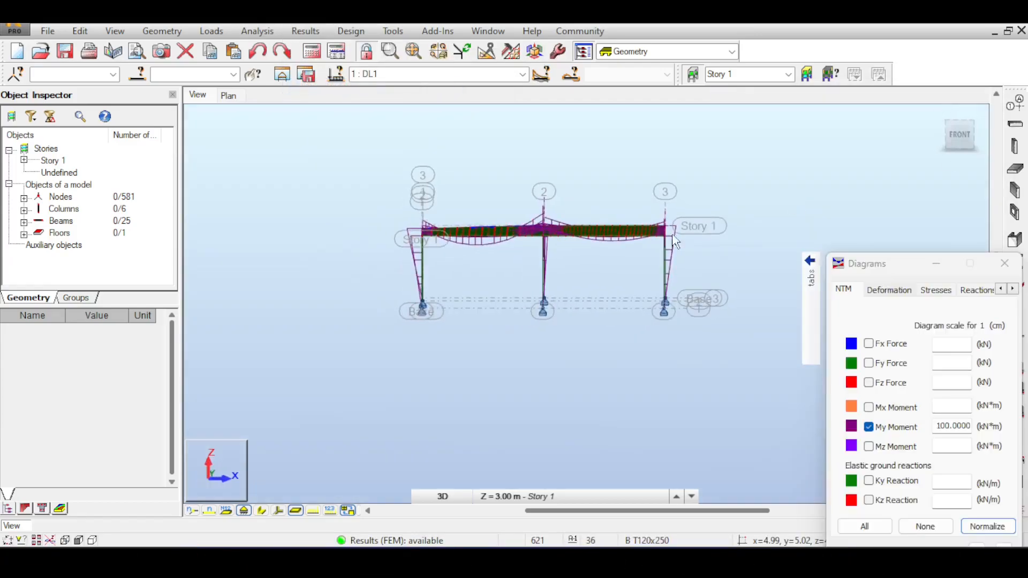
# Examine the My moment diagrams around the columns on grid line 2, starting from the front view.
pyautogui.scroll(5, 530, 262)
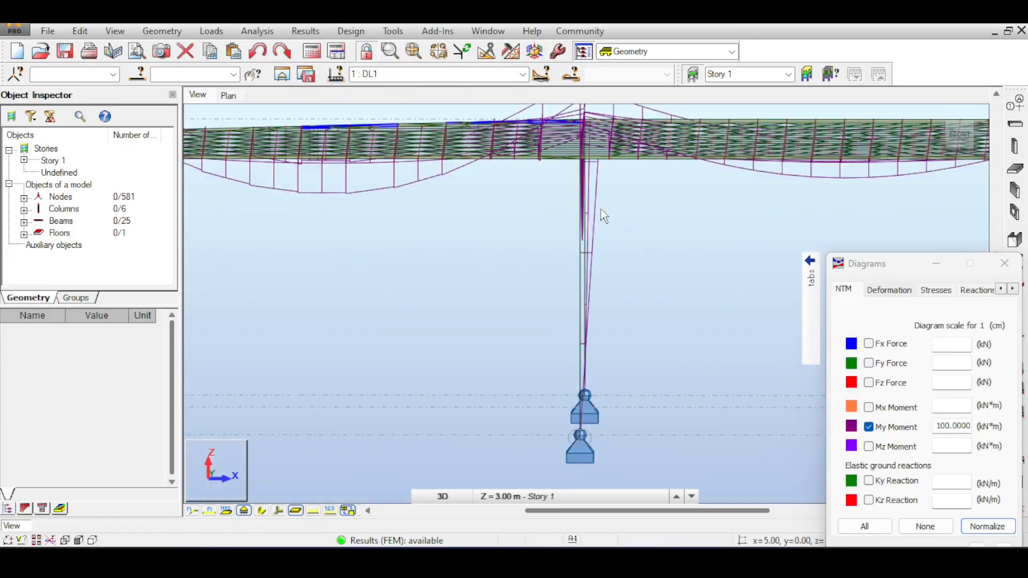
pyautogui.moveTo(603, 218); pyautogui.dragTo(654, 282, button='middle')
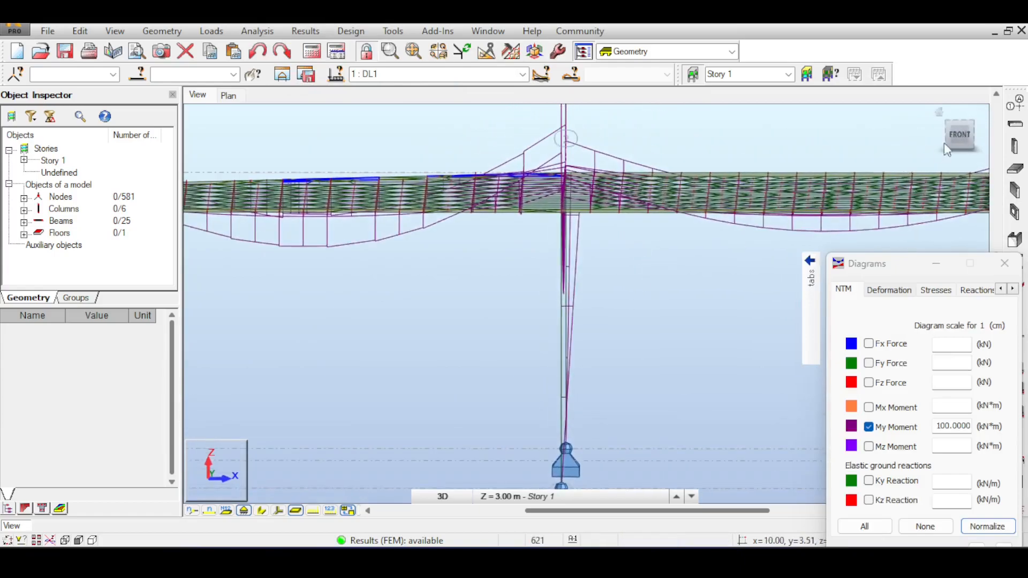
pyautogui.moveTo(957, 135); pyautogui.dragTo(941, 143)
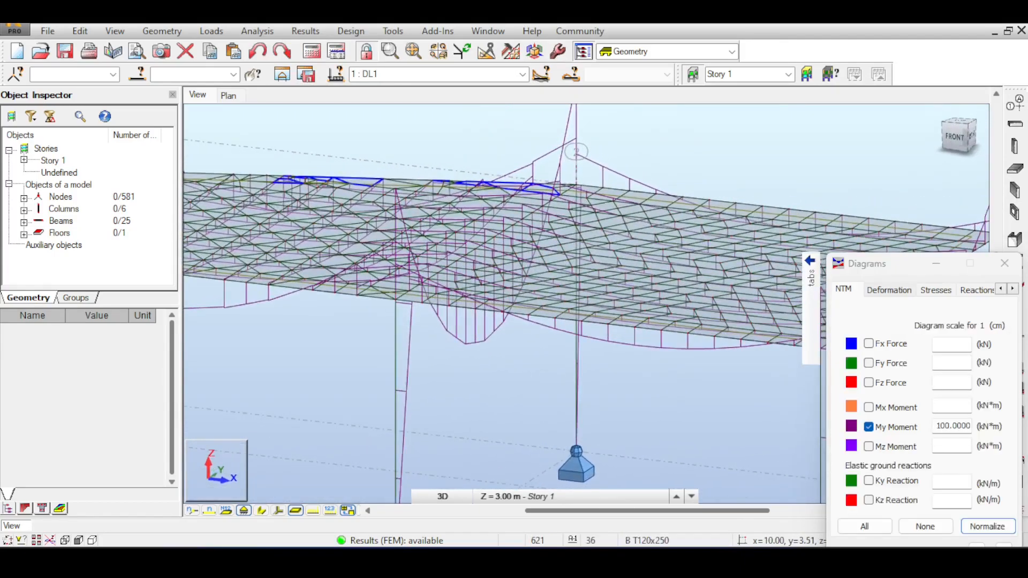
pyautogui.scroll(-5, 689, 255)
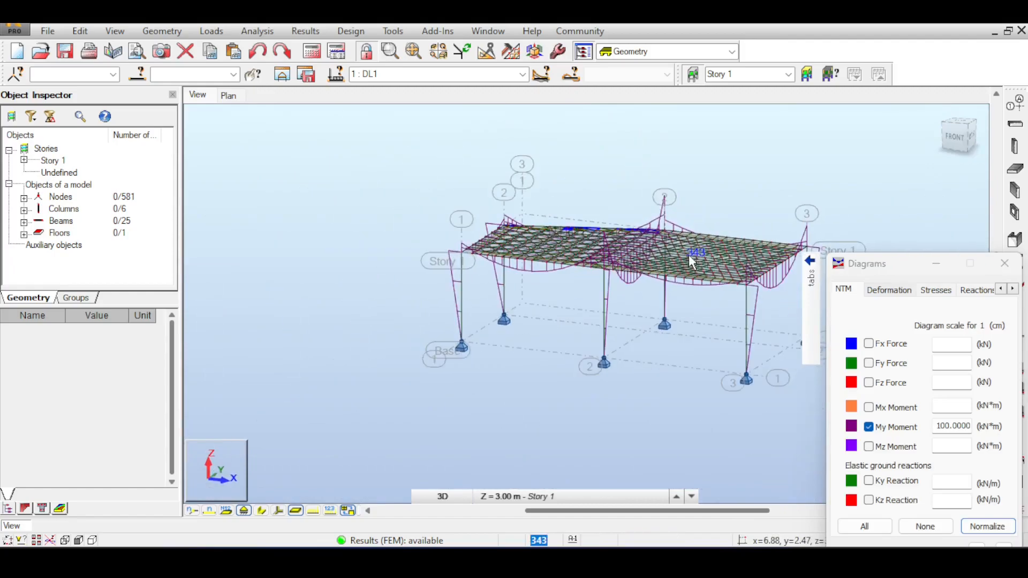
pyautogui.scroll(3, 688, 255)
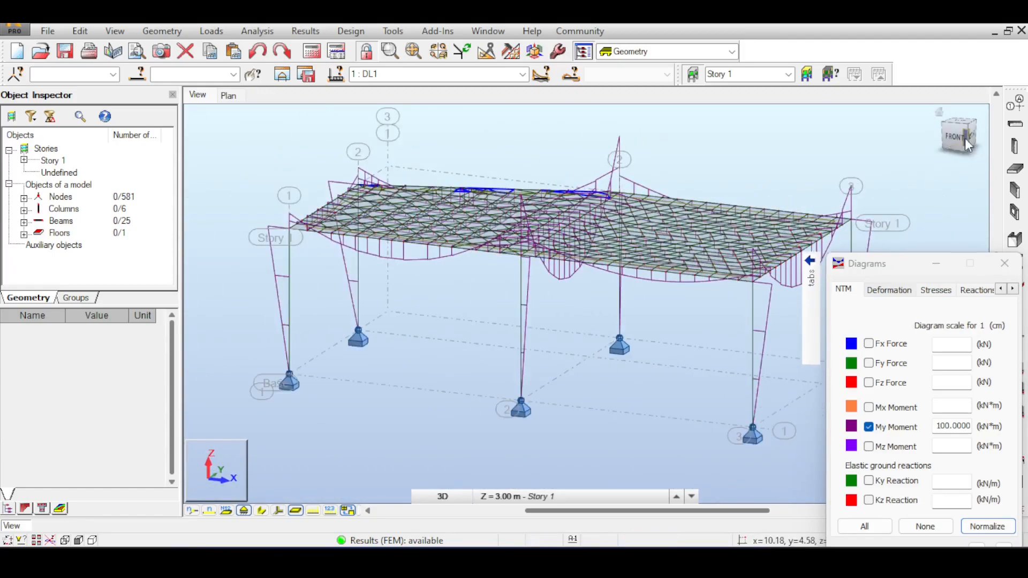
# Examine the shape of the My moment diagram on the end beam along grid line 3.
pyautogui.click(964, 138)
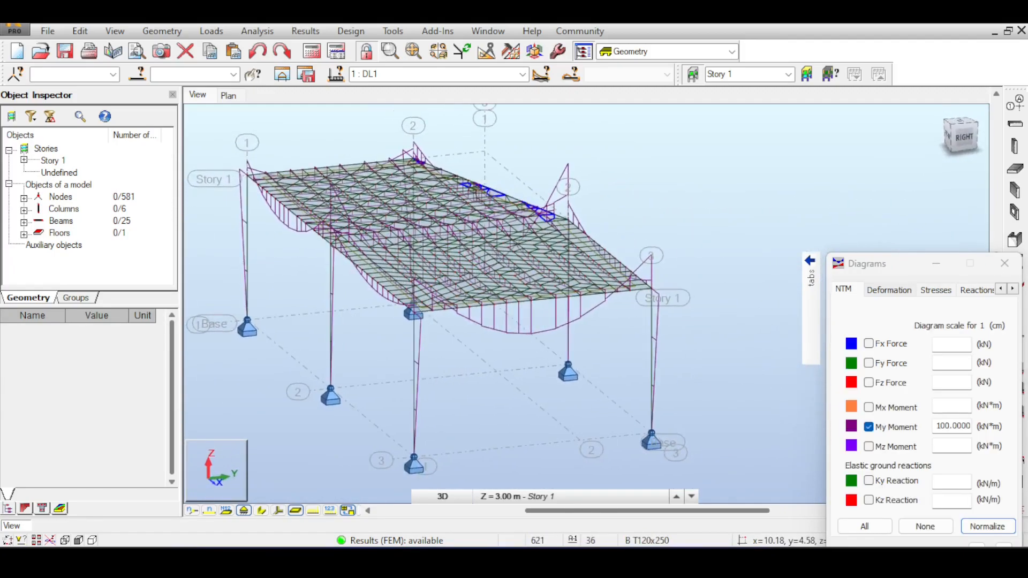
pyautogui.scroll(3, 637, 210)
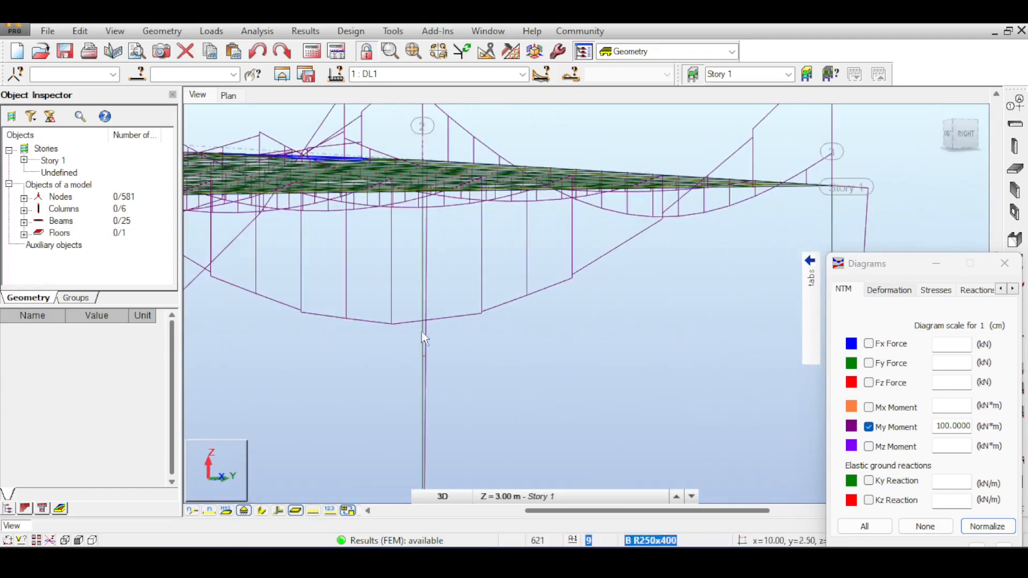
pyautogui.scroll(-3, 352, 337)
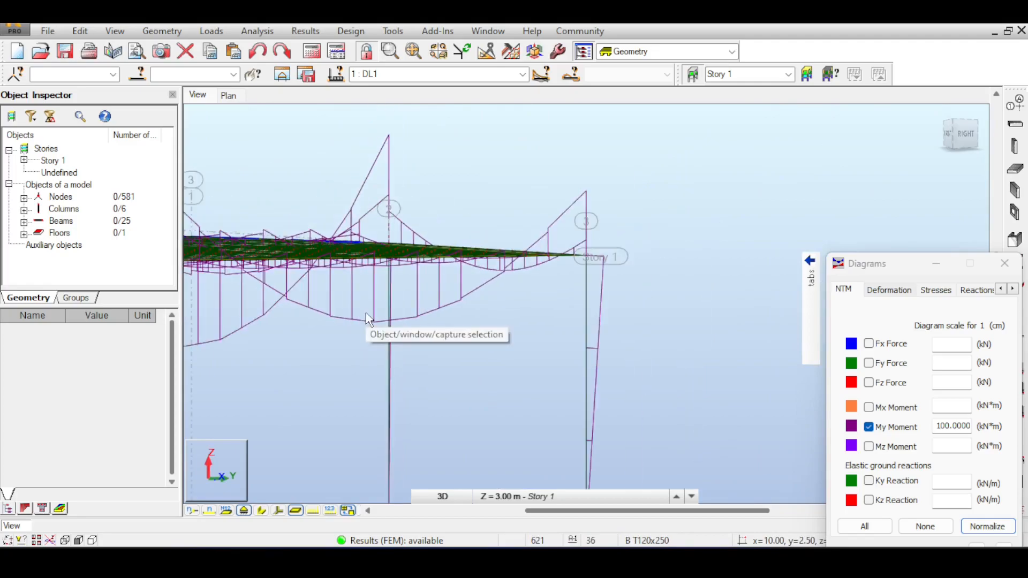
pyautogui.moveTo(481, 264); pyautogui.dragTo(546, 337, button='middle')
pyautogui.scroll(-2, 547, 339)
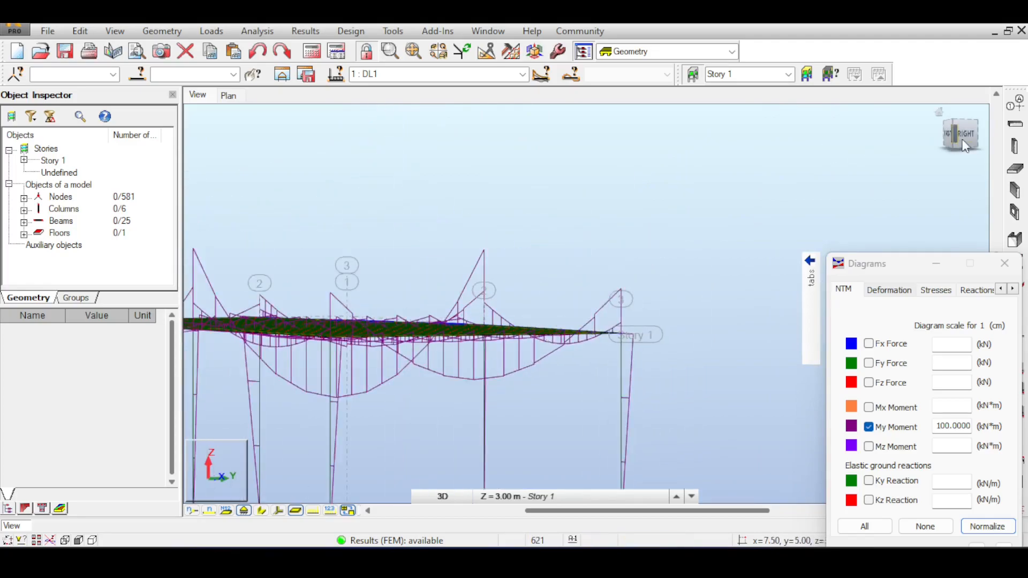
pyautogui.moveTo(960, 140); pyautogui.dragTo(979, 152)
pyautogui.keyDown('shift'); pyautogui.moveTo(482, 353); pyautogui.dragTo(461, 330, button='middle'); pyautogui.keyUp('shift')
pyautogui.keyDown('shift'); pyautogui.moveTo(826, 212); pyautogui.dragTo(534, 355, button='middle'); pyautogui.keyUp('shift')
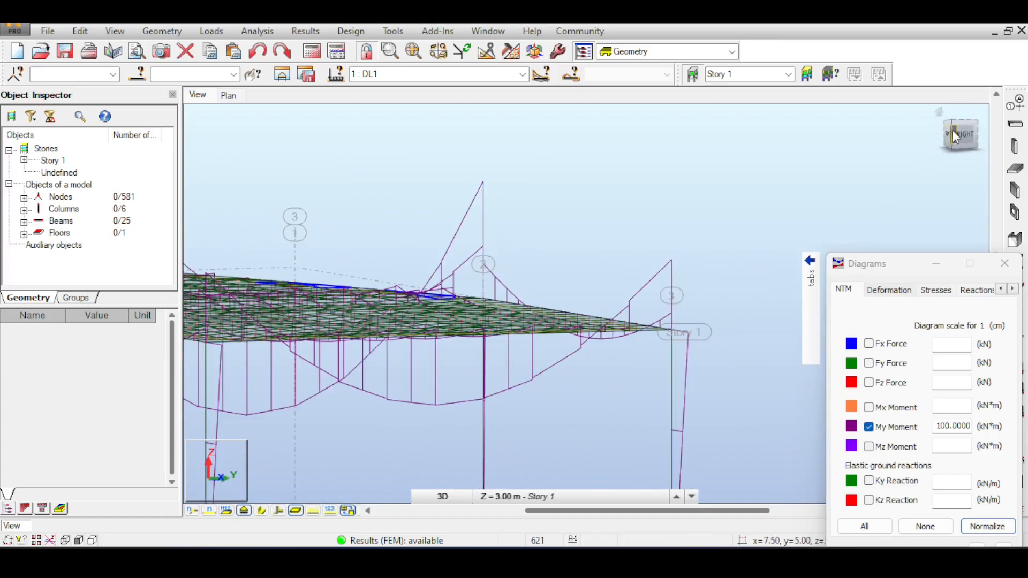
pyautogui.moveTo(952, 129); pyautogui.dragTo(963, 140)
pyautogui.scroll(-3, 565, 262)
pyautogui.moveTo(573, 252); pyautogui.dragTo(527, 184, button='middle')
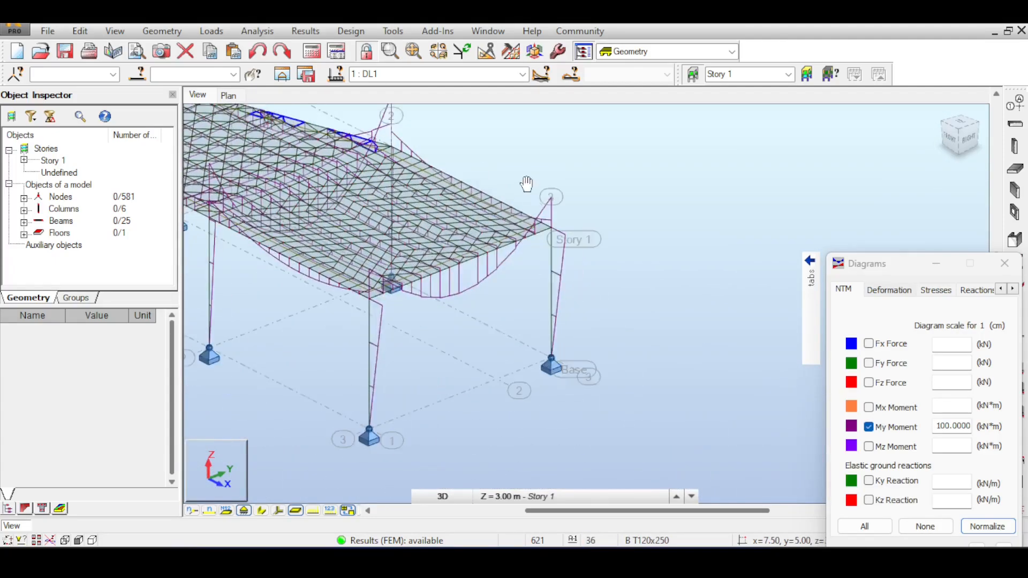
# Inspect the My moment diagram in the member properties of the end beam on grid line 3, member 9.
pyautogui.scroll(3, 514, 257)
pyautogui.click(498, 257)
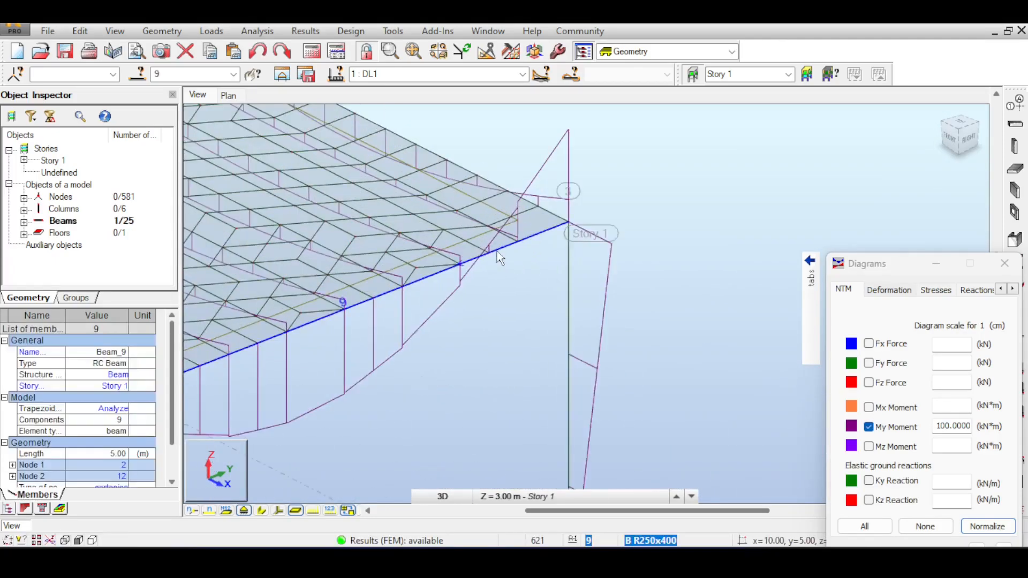
pyautogui.rightClick(498, 257)
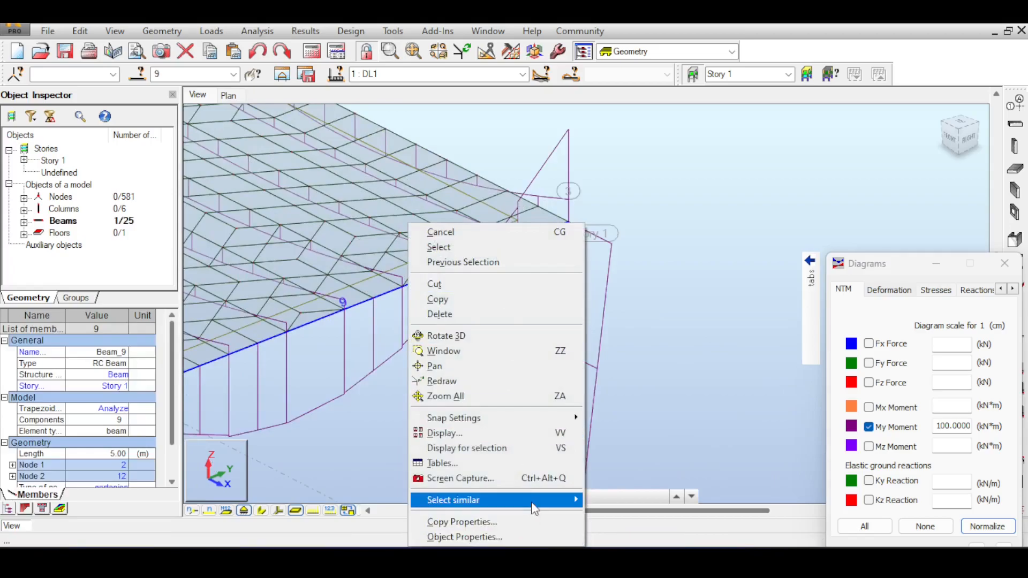
pyautogui.click(528, 537)
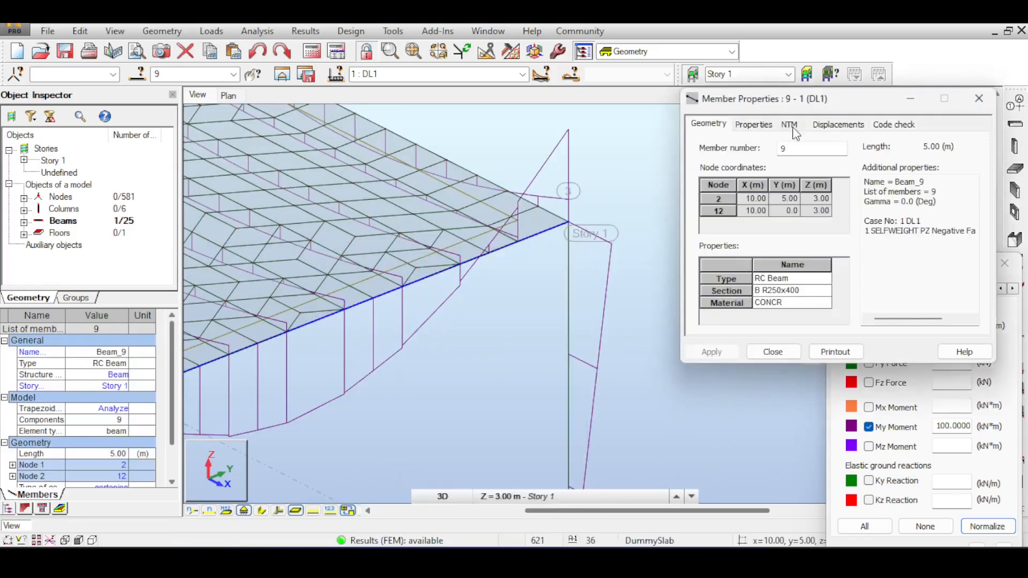
pyautogui.click(789, 126)
pyautogui.click(949, 266)
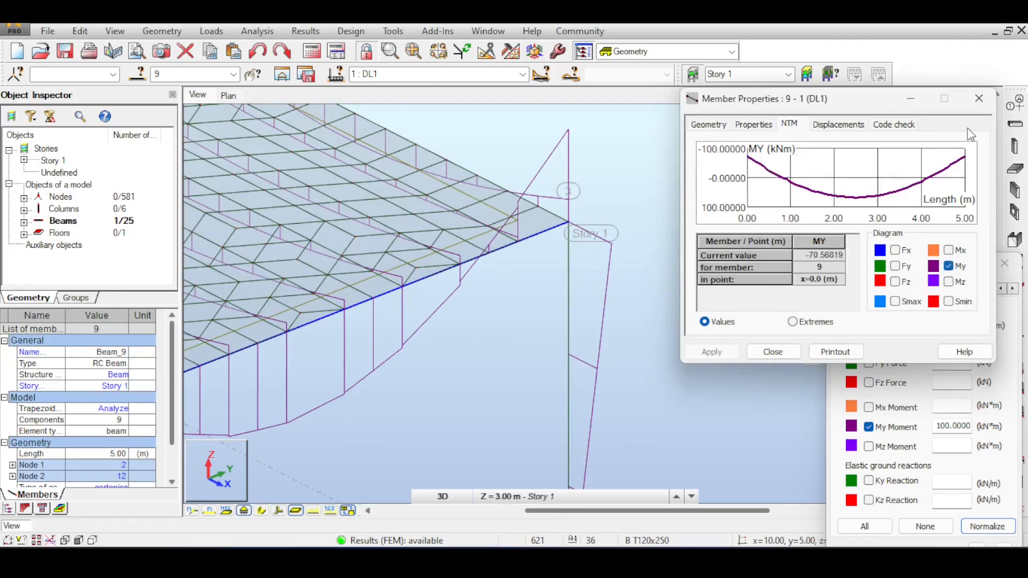
pyautogui.click(979, 99)
# Run a detailed analysis of beam 9 for the My moment and examine the diagram near midspan.
pyautogui.click(305, 31)
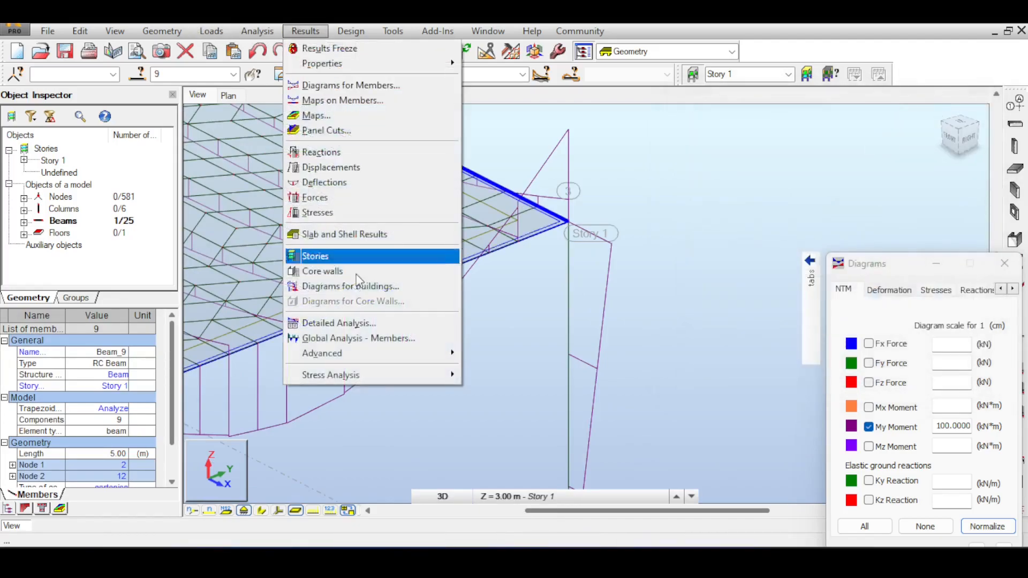
pyautogui.click(408, 323)
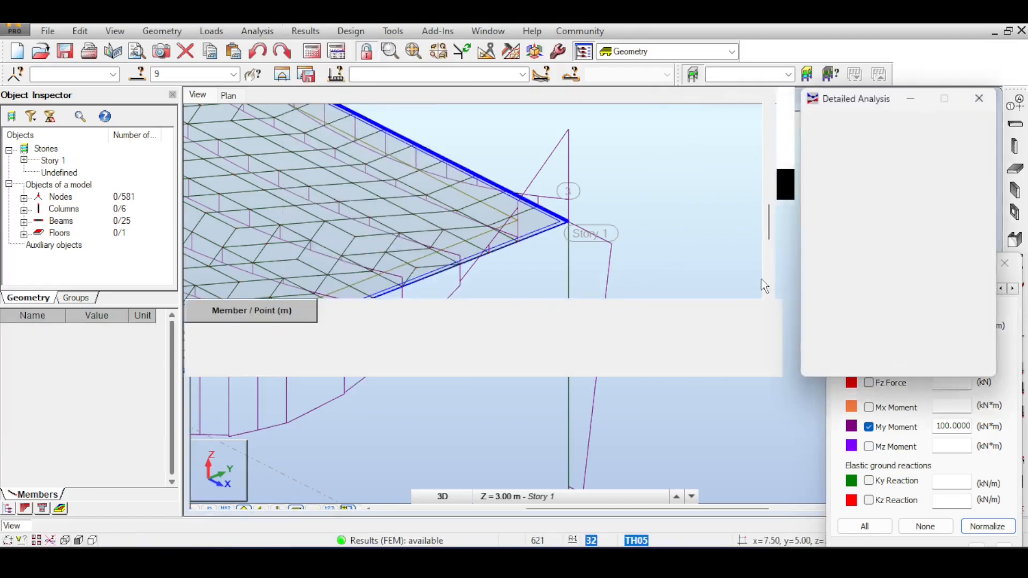
pyautogui.click(842, 364)
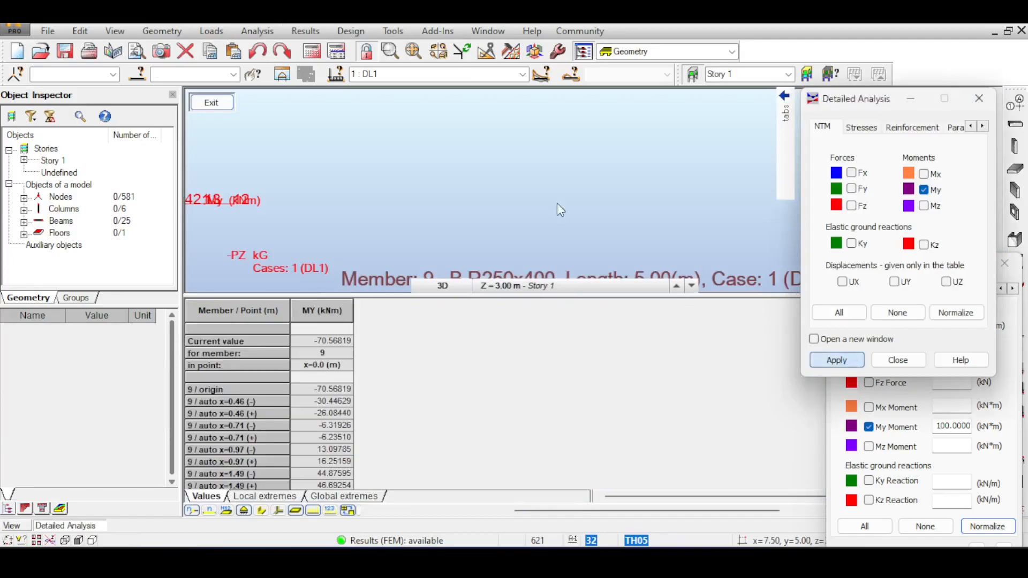
pyautogui.scroll(5, 566, 170)
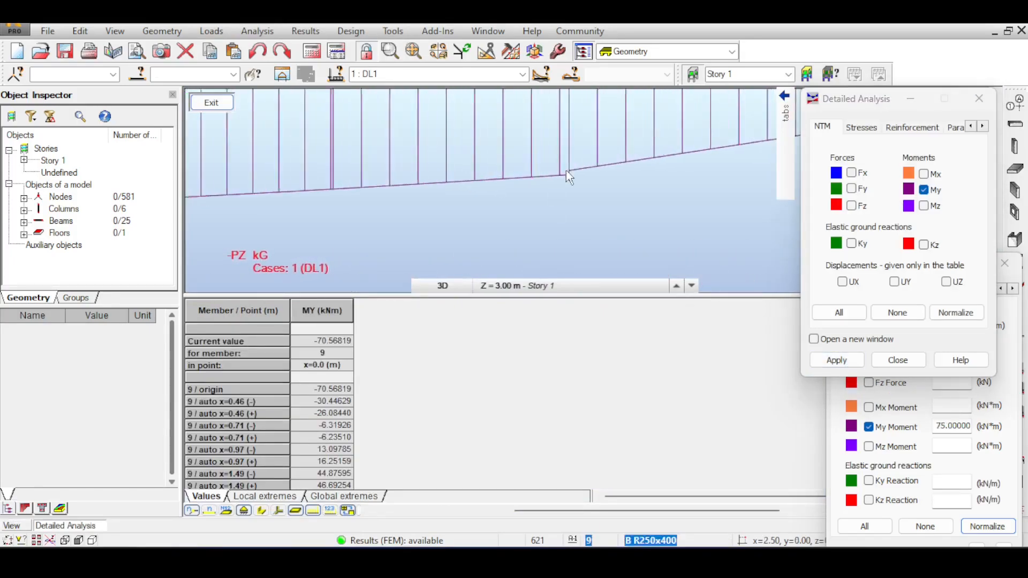
pyautogui.scroll(-5, 576, 200)
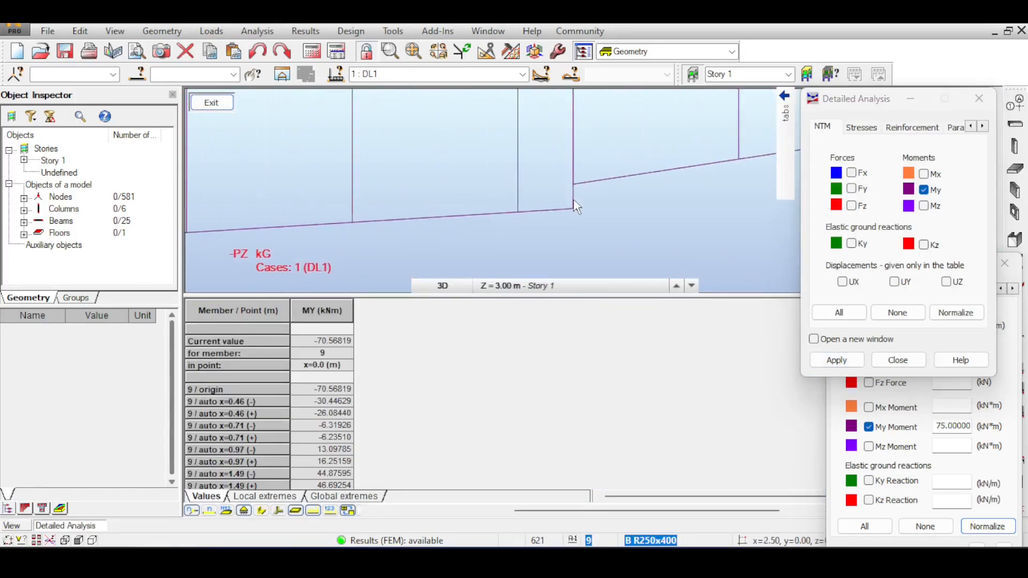
pyautogui.scroll(-2, 545, 209)
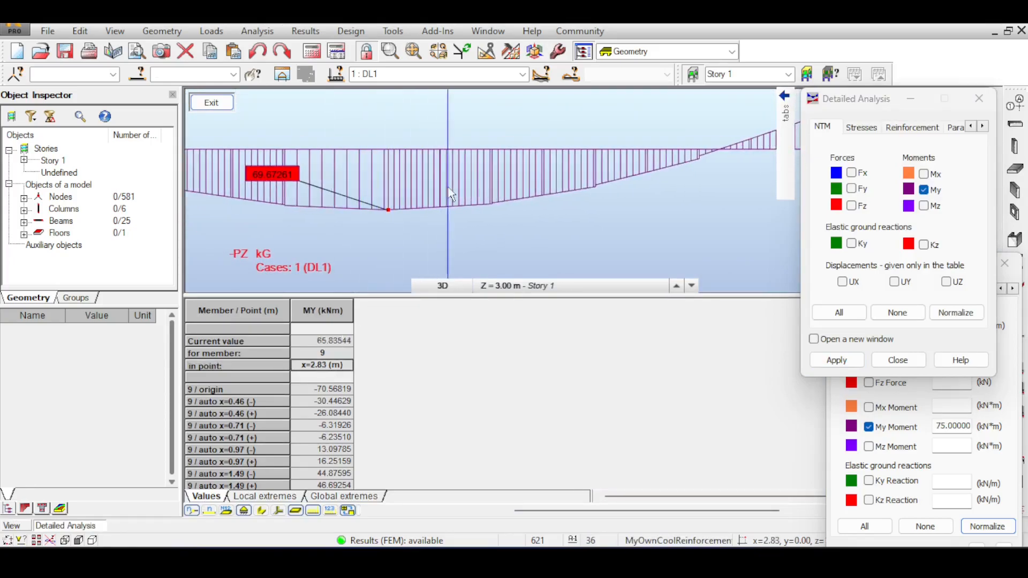
pyautogui.scroll(-3, 605, 177)
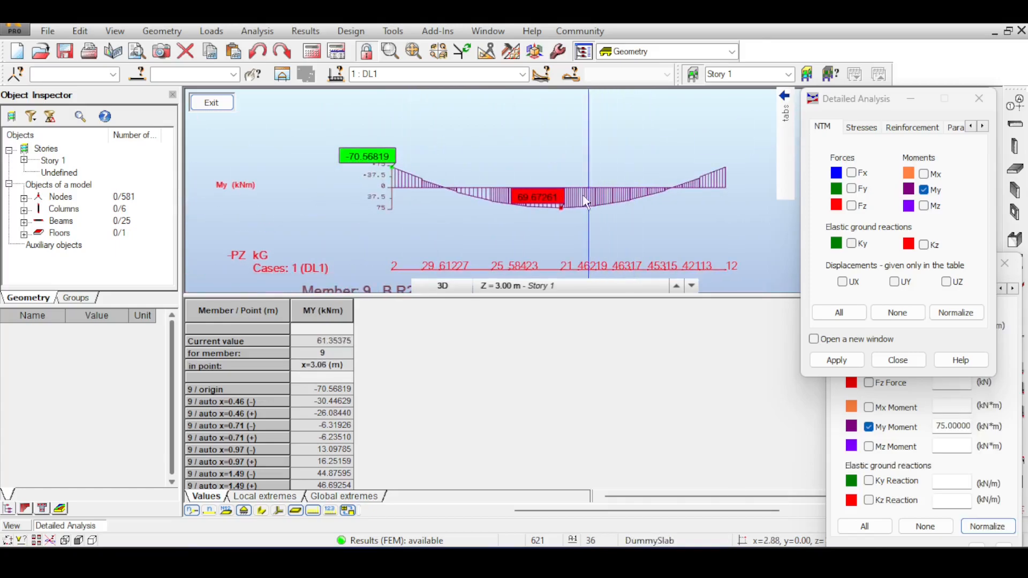
pyautogui.scroll(2, 572, 201)
pyautogui.scroll(5, 571, 199)
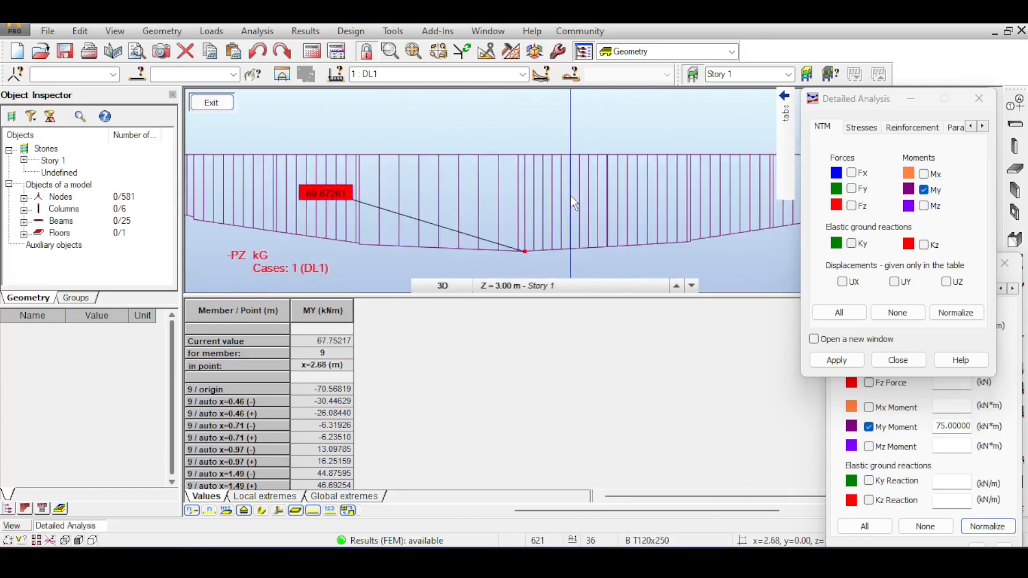
pyautogui.moveTo(526, 105); pyautogui.dragTo(488, 199, button='middle')
pyautogui.scroll(2, 551, 207)
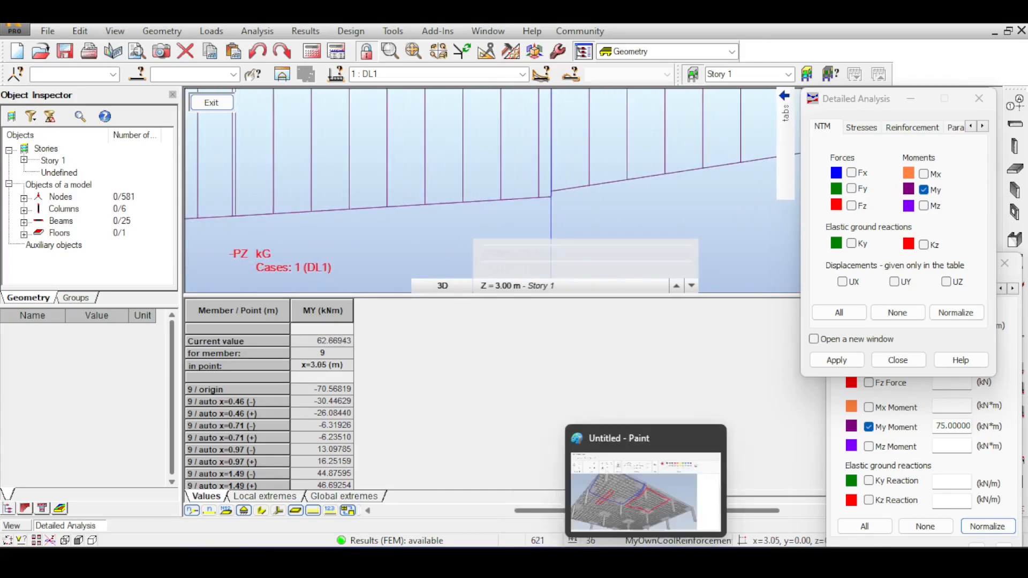
# Exit the detailed analysis view and examine where the joists and mesh nodes meet beam 9's My diagram.
pyautogui.click(214, 103)
pyautogui.scroll(6, 495, 230)
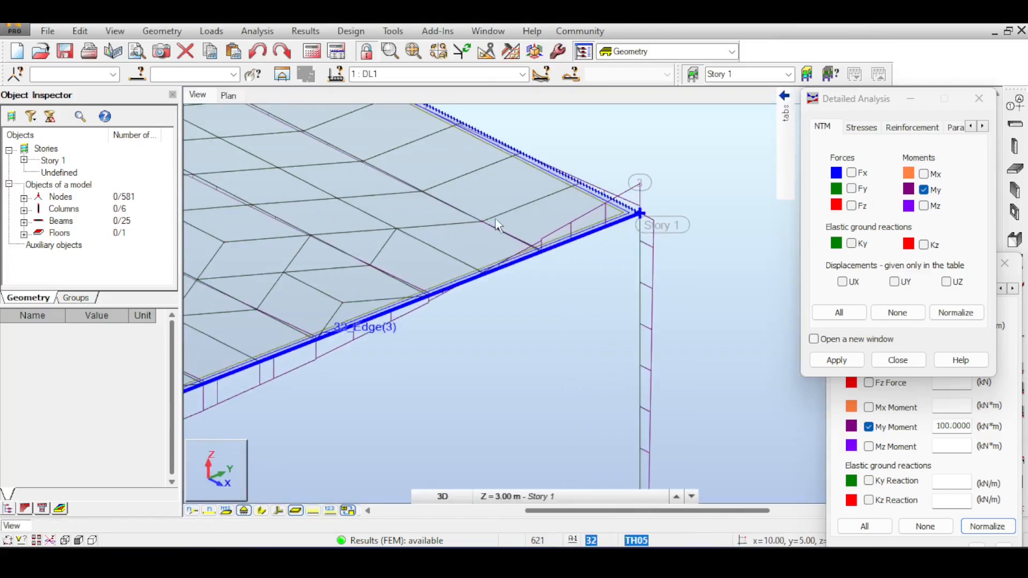
pyautogui.scroll(2, 506, 256)
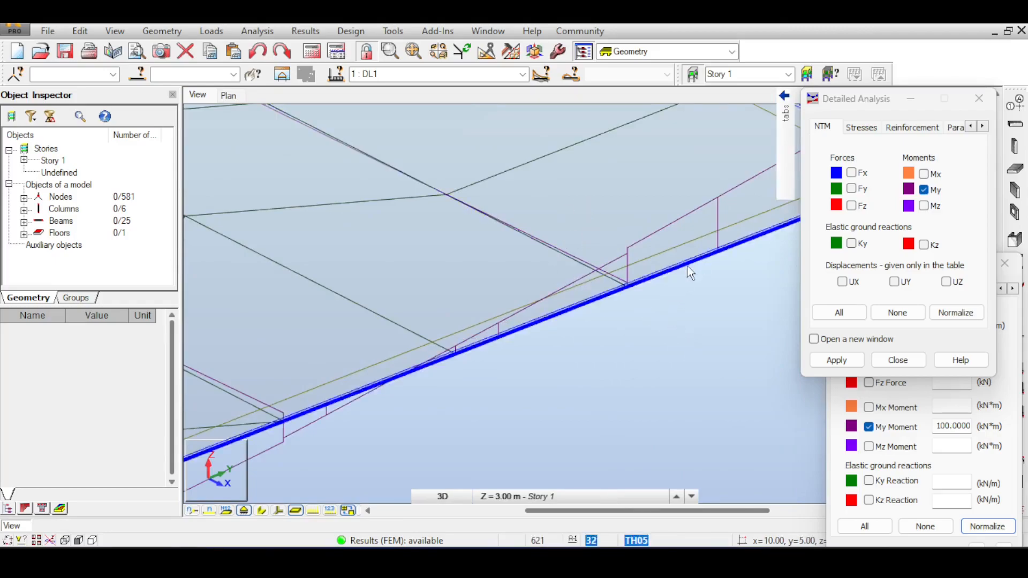
pyautogui.moveTo(711, 290); pyautogui.dragTo(692, 286, button='middle')
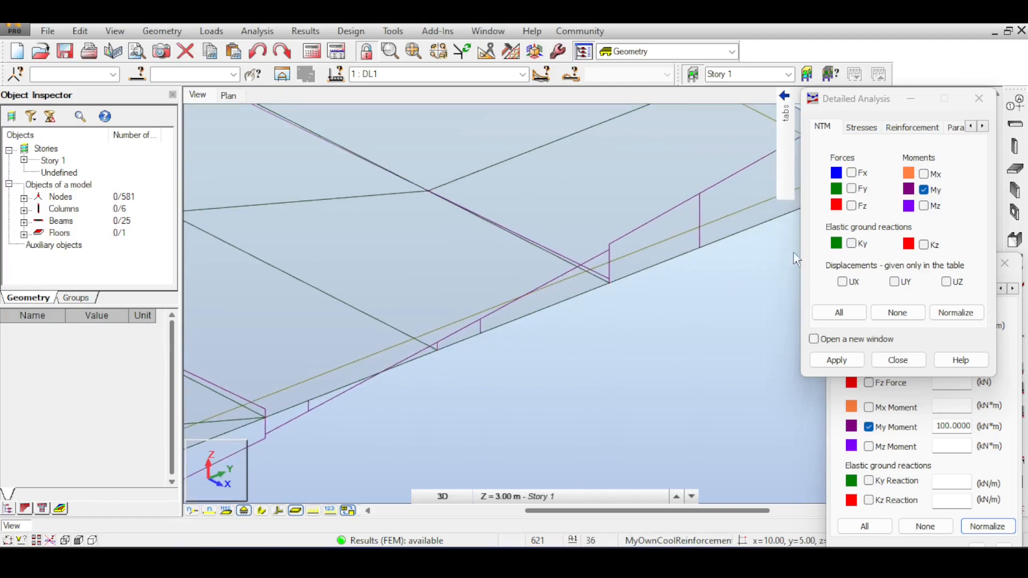
pyautogui.click(923, 175)
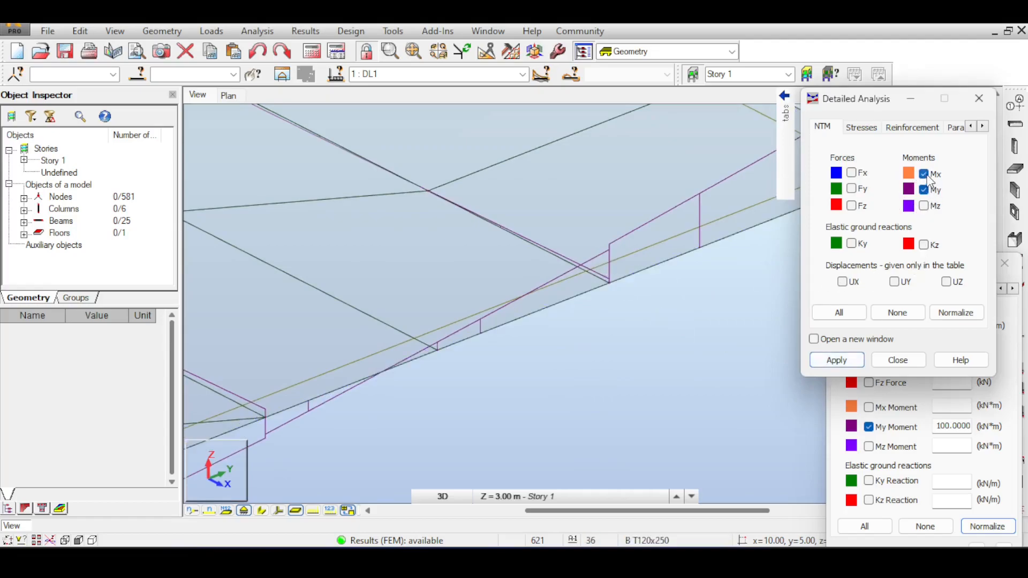
pyautogui.moveTo(785, 150)
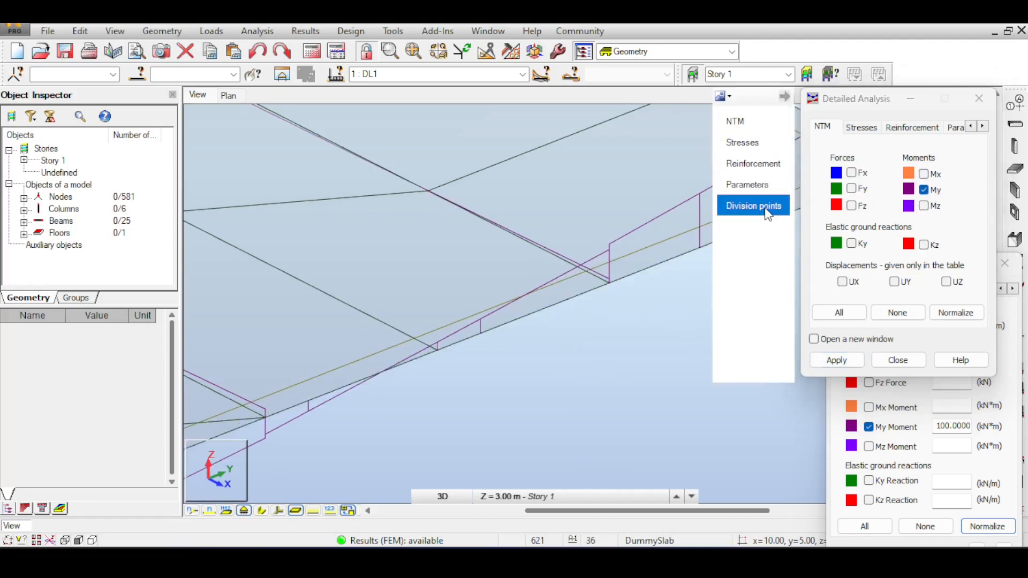
pyautogui.click(753, 205)
pyautogui.click(764, 184)
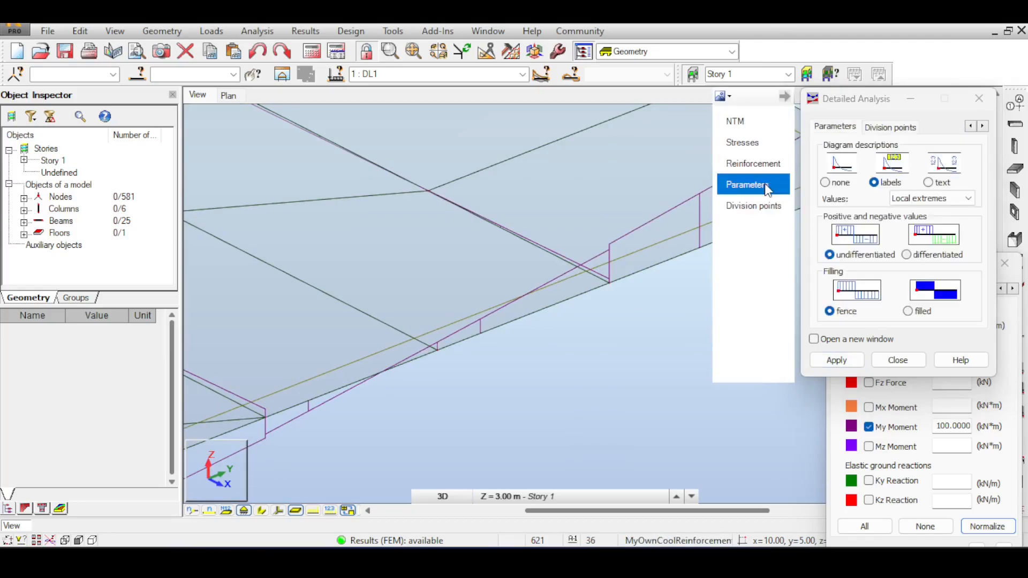
# Close the detailed analysis settings and display the Mx moment diagram alongside My, examining the joist end at beam 9.
pyautogui.click(979, 98)
pyautogui.moveTo(895, 272); pyautogui.dragTo(836, 73)
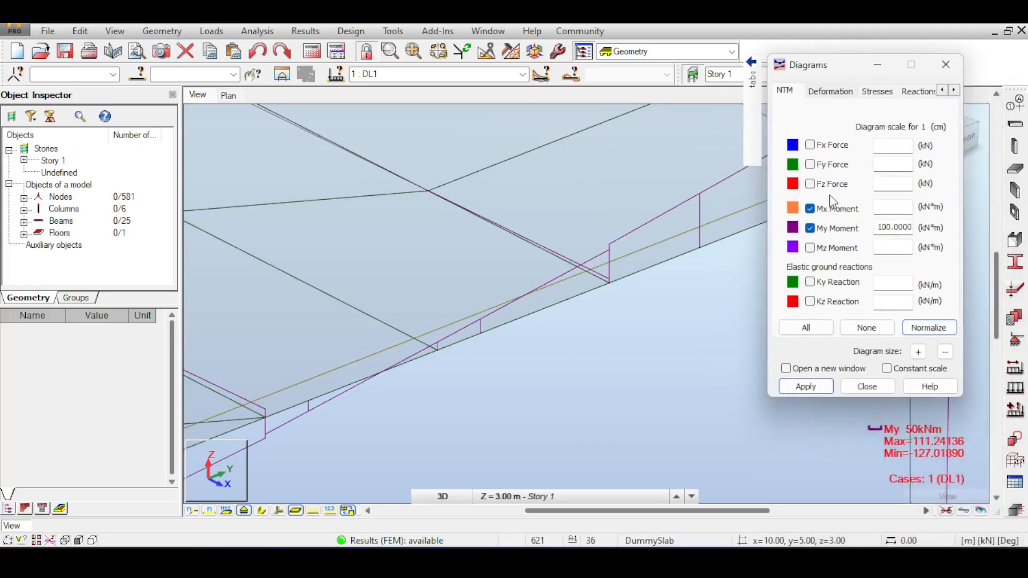
pyautogui.click(812, 387)
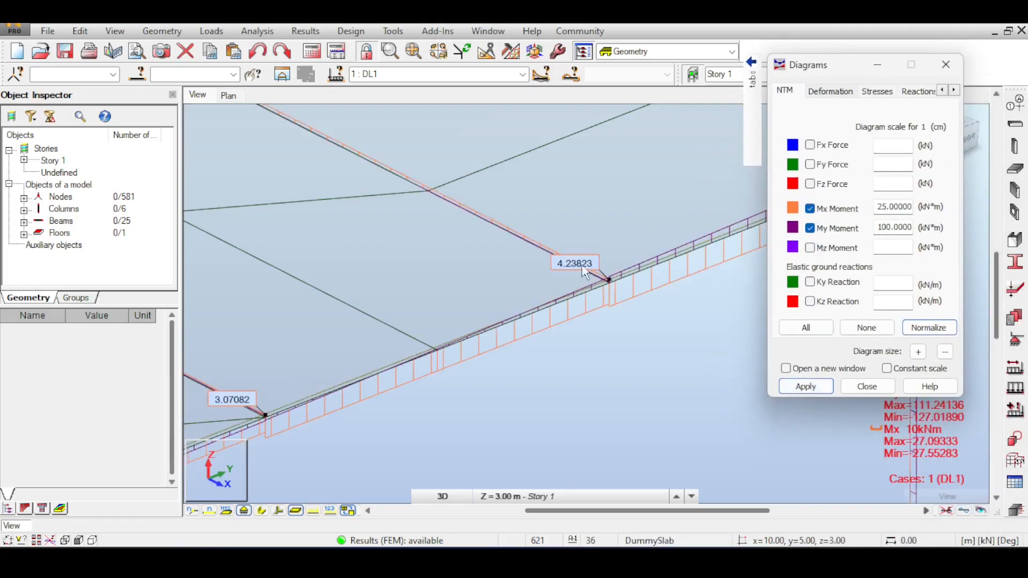
pyautogui.scroll(4, 602, 279)
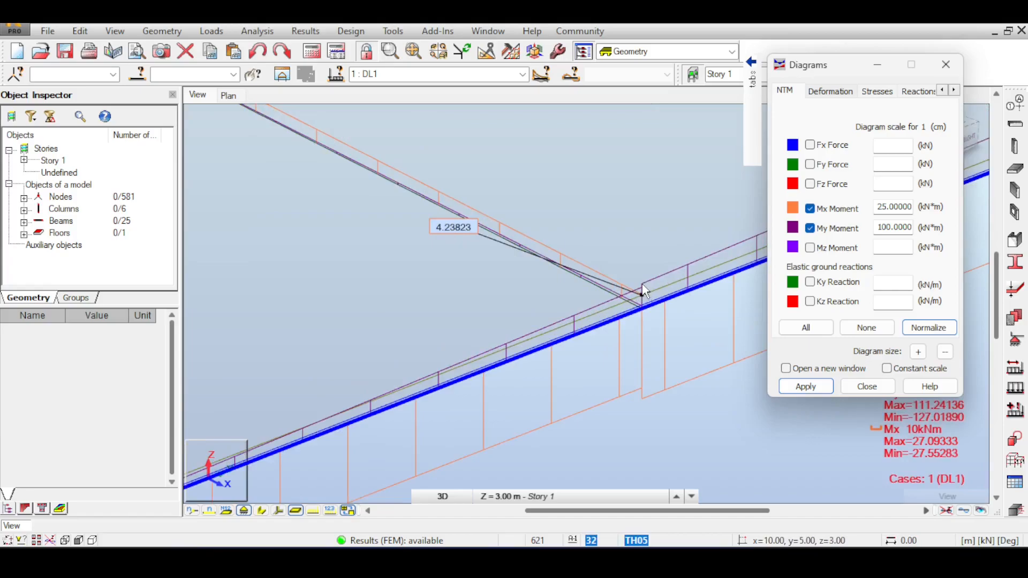
pyautogui.scroll(-2, 651, 345)
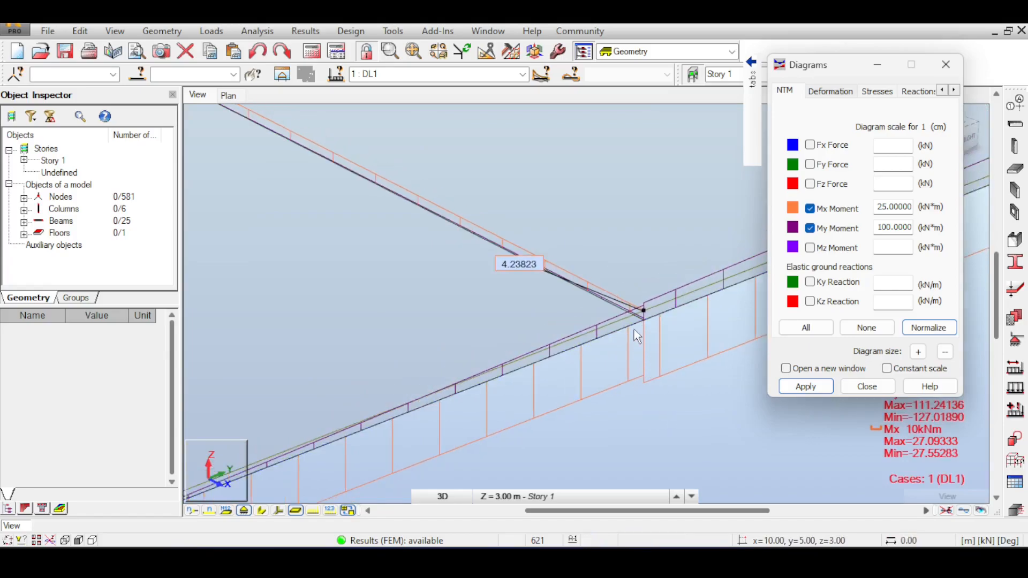
# Run a detailed analysis of beam 9 with only the My moment enabled.
pyautogui.click(632, 327)
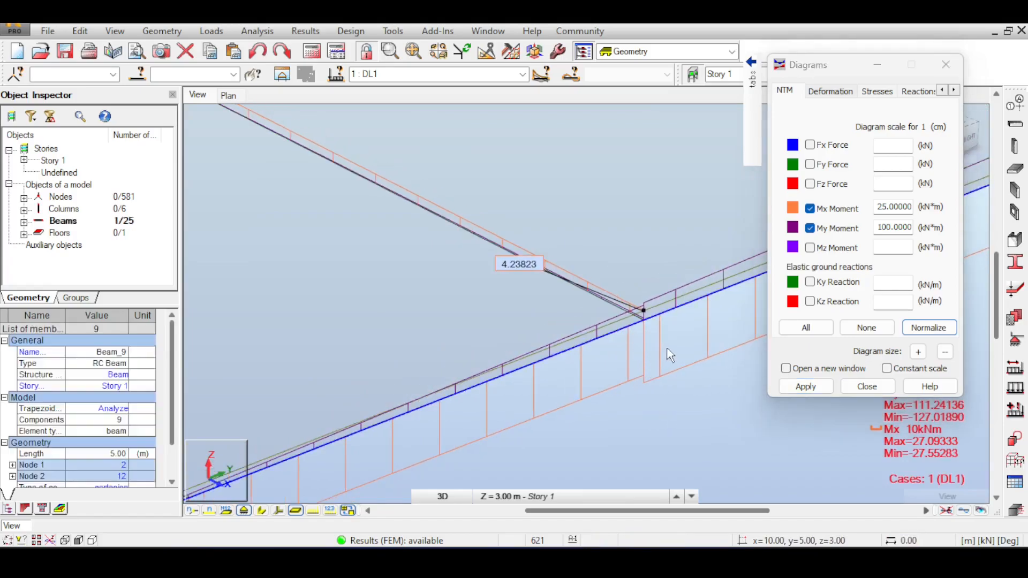
pyautogui.scroll(-2, 623, 295)
pyautogui.moveTo(681, 313); pyautogui.dragTo(612, 289, button='middle')
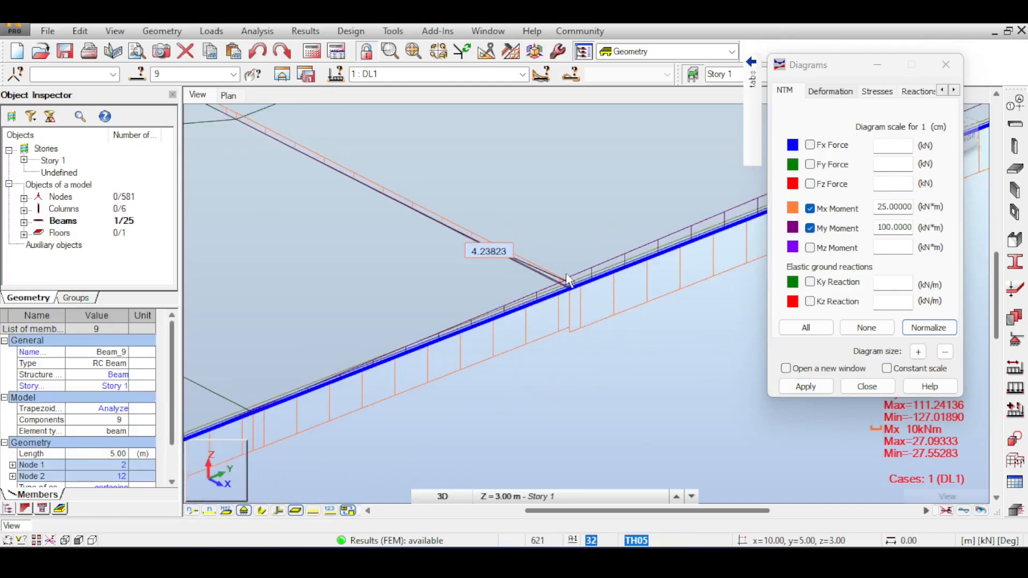
pyautogui.click(249, 32)
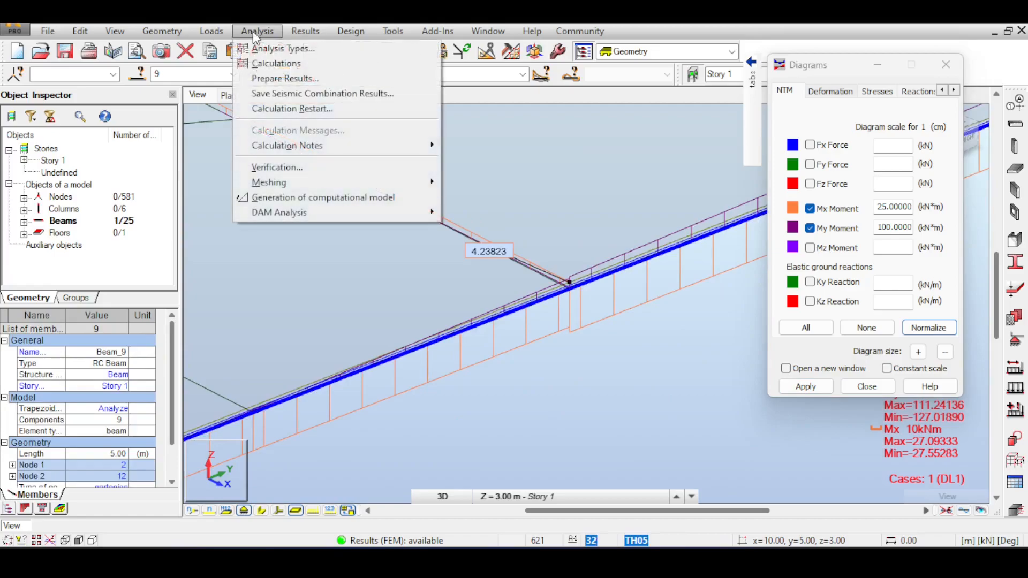
pyautogui.moveTo(305, 31)
pyautogui.click(361, 326)
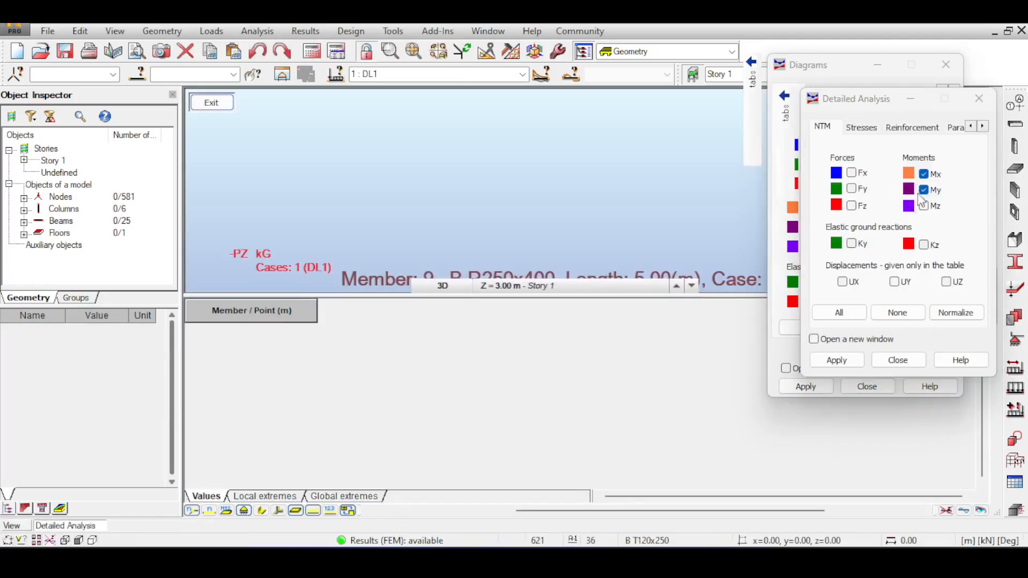
pyautogui.click(924, 174)
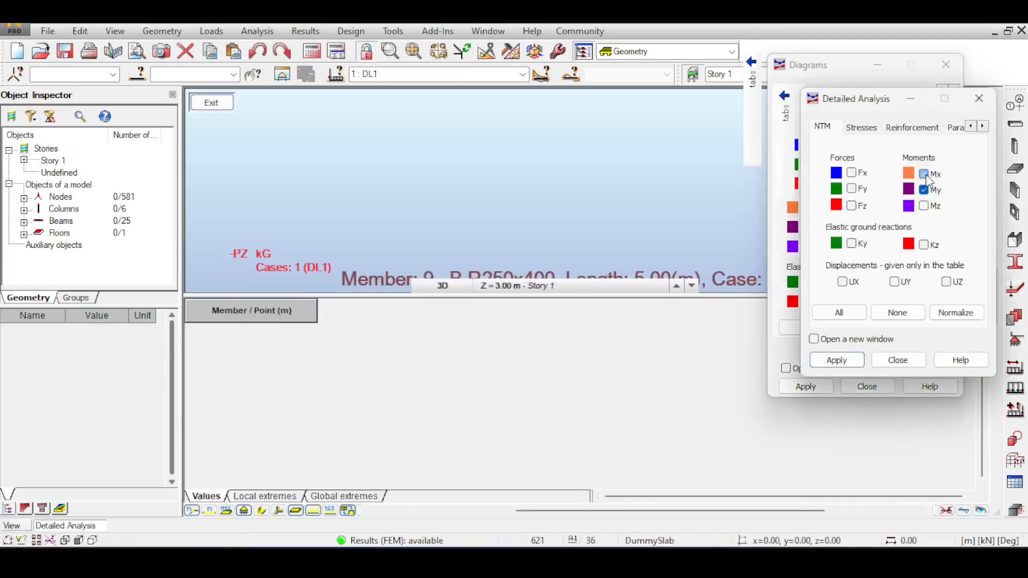
pyautogui.click(836, 359)
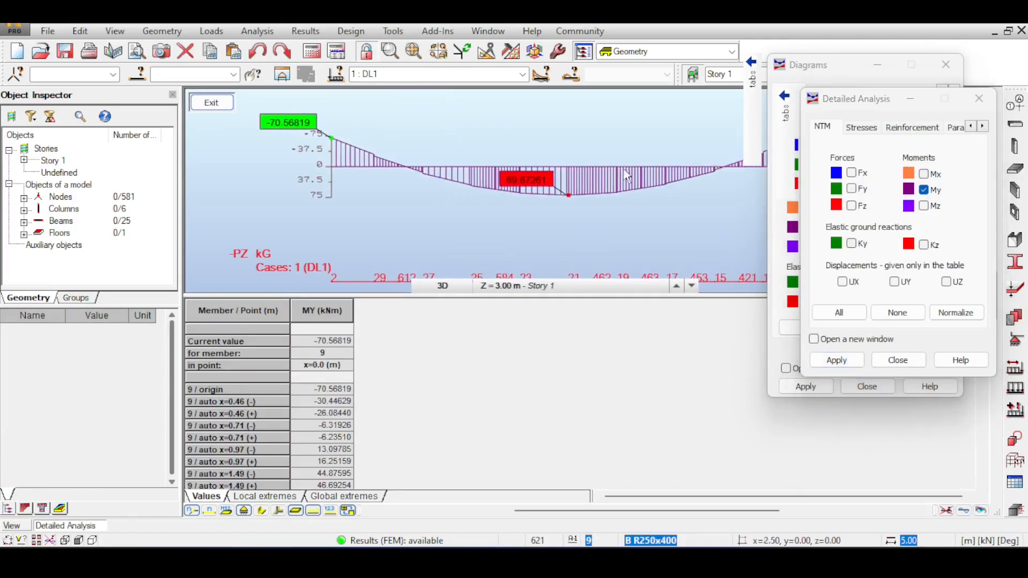
# Return to the model view and examine the joist's Mx value where it meets beam 9 near grid line 3.
pyautogui.click(229, 103)
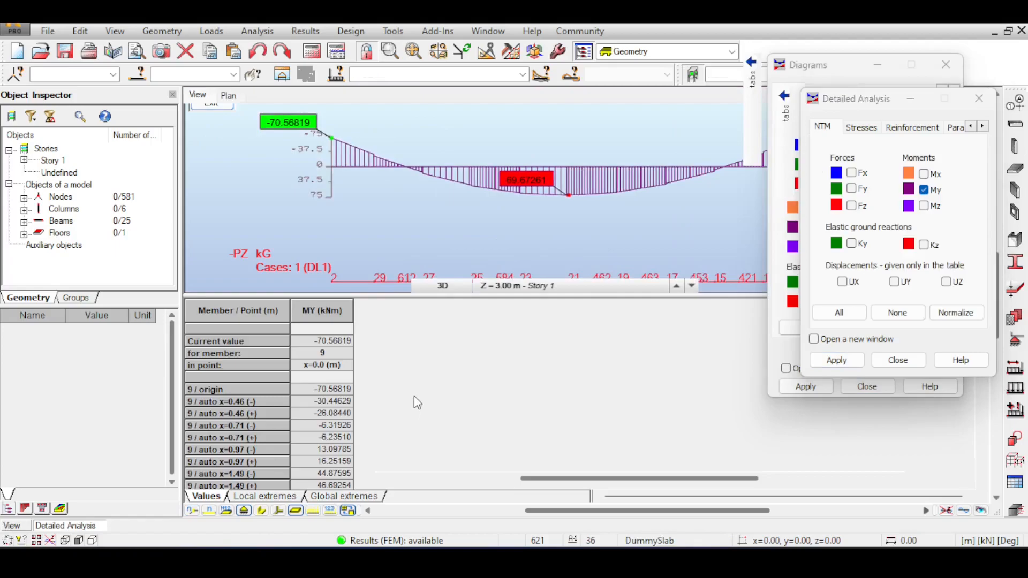
pyautogui.scroll(-5, 587, 324)
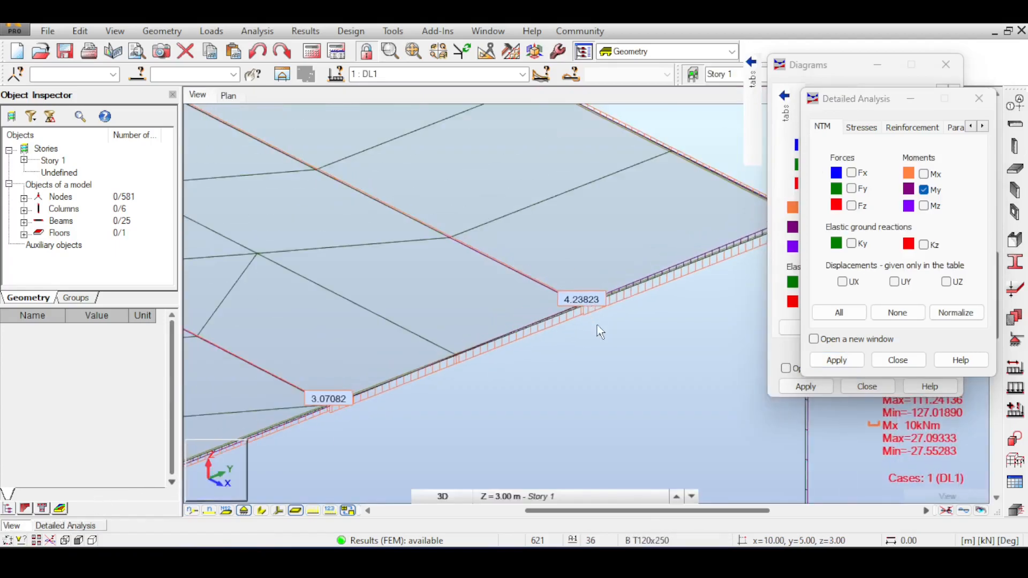
pyautogui.scroll(4, 568, 300)
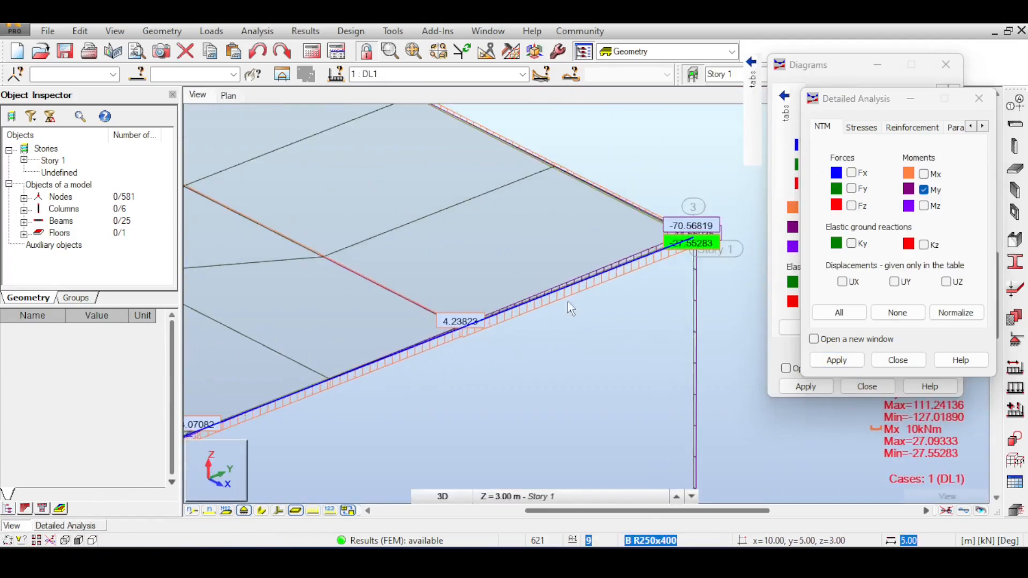
pyautogui.scroll(4, 393, 353)
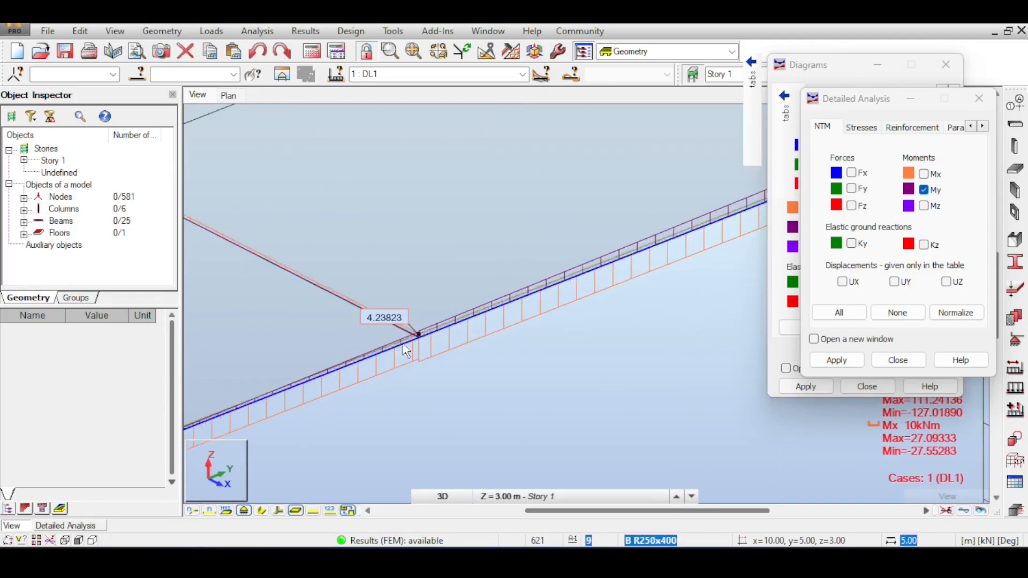
# Reopen beam 9's detailed analysis and read the My values on both sides of the jump at x=4.62 m.
pyautogui.click(68, 530)
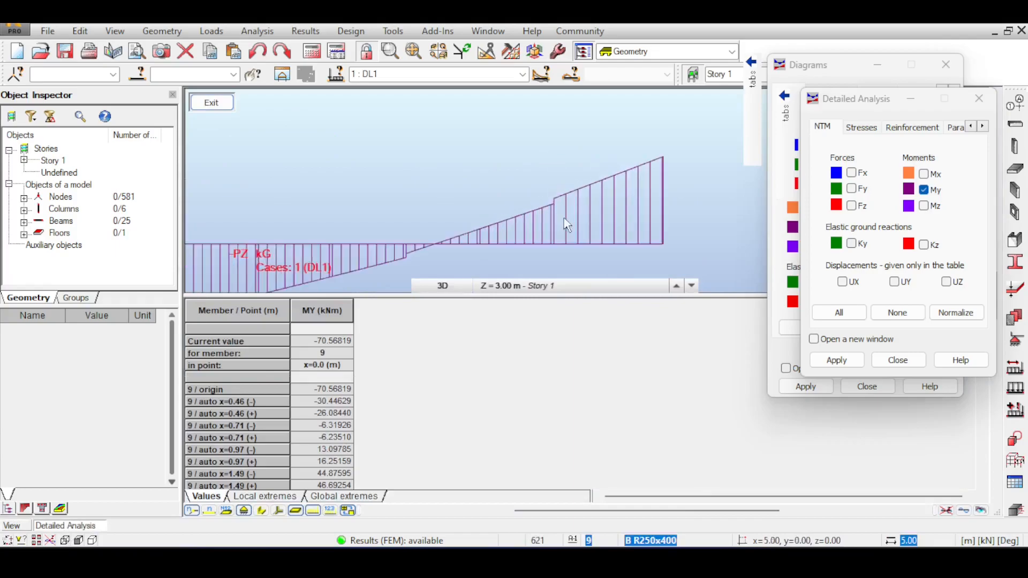
pyautogui.click(442, 285)
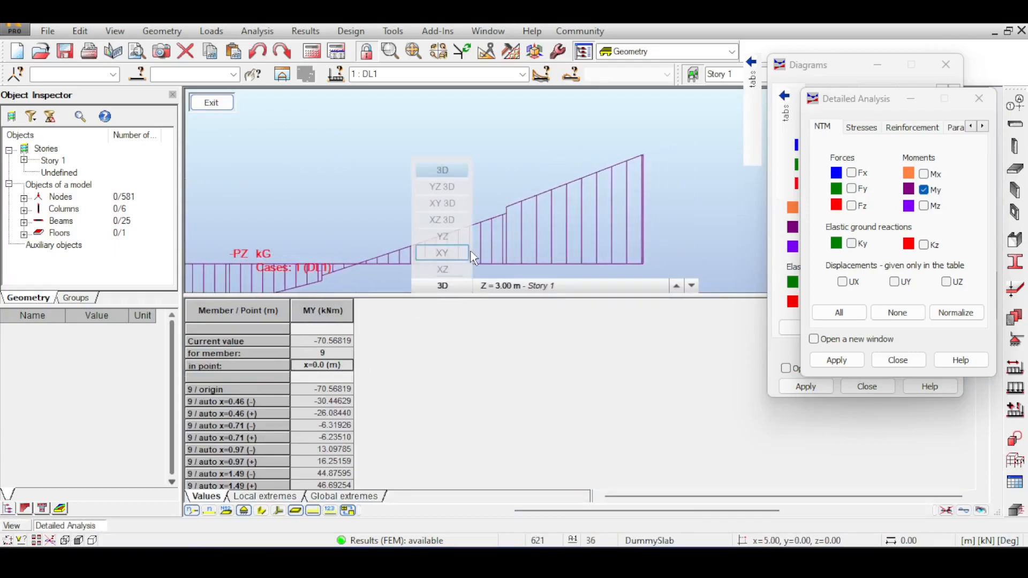
pyautogui.scroll(4, 511, 204)
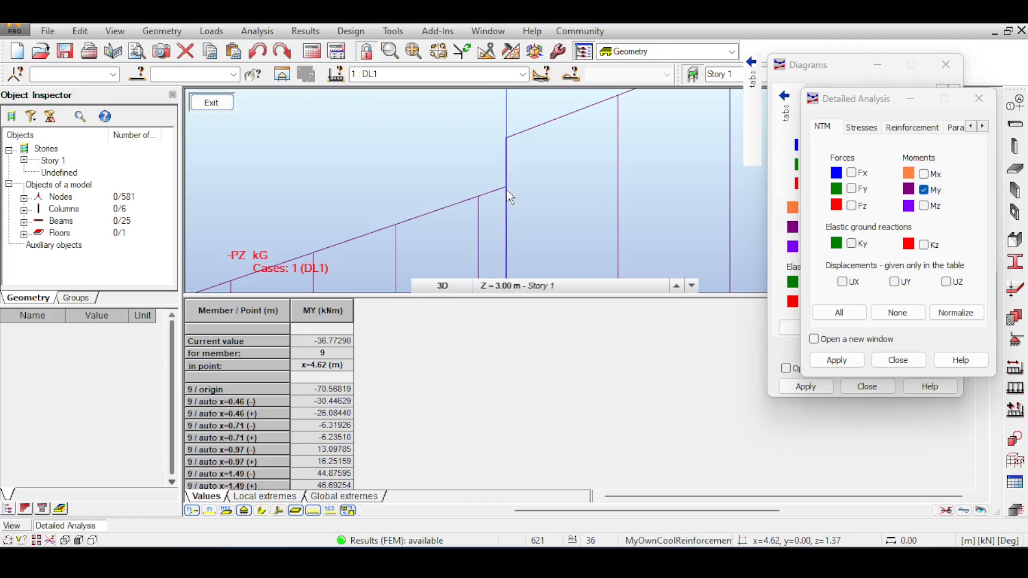
# Switch to Calculator, compute 36.7 - 32.5 for the size of the moment jump, and close it.
pyautogui.hotkey('alt', 'Tab')
pyautogui.write('36')
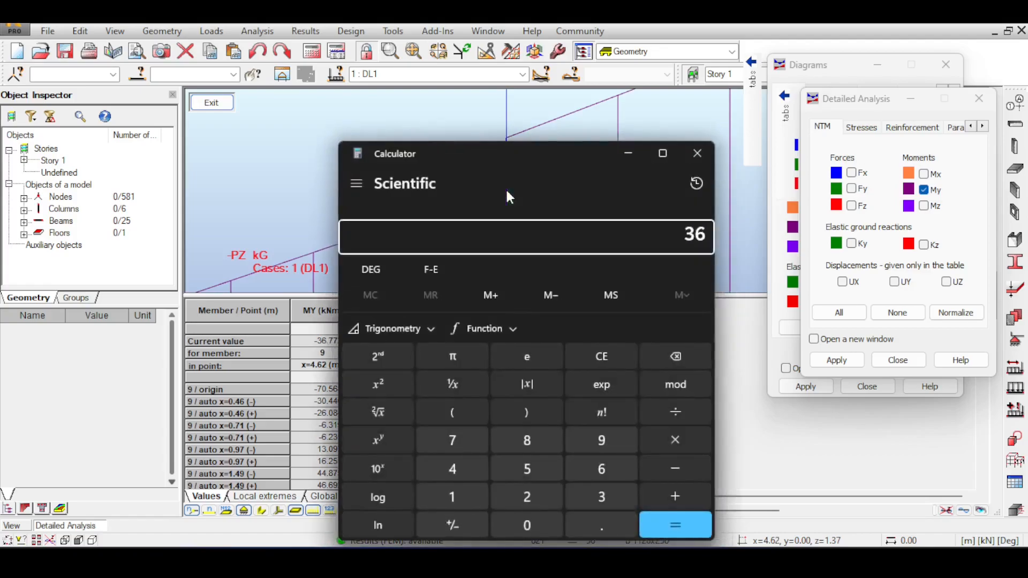
pyautogui.write('.7 - 32.5')
pyautogui.press('Return')
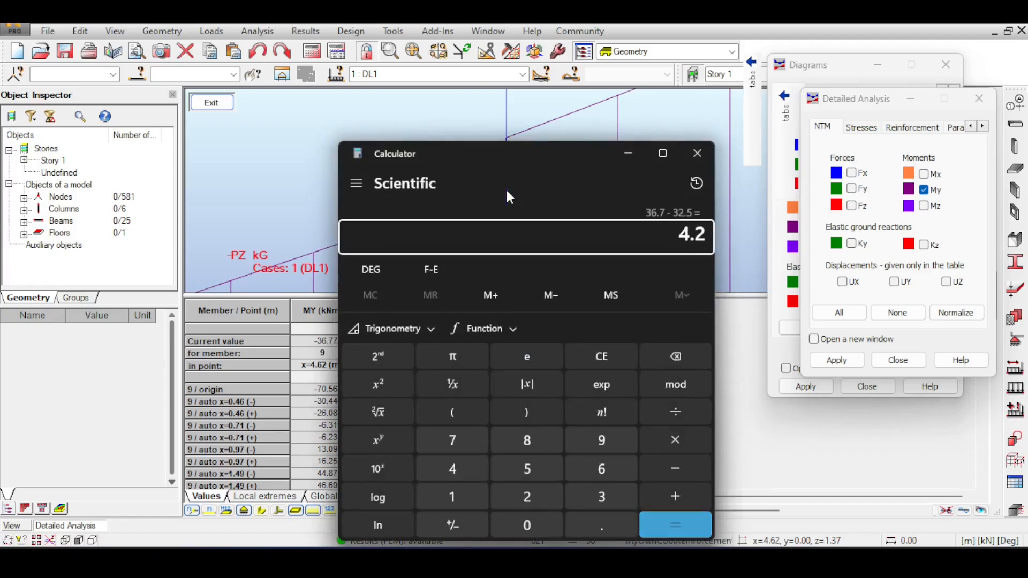
pyautogui.click(697, 154)
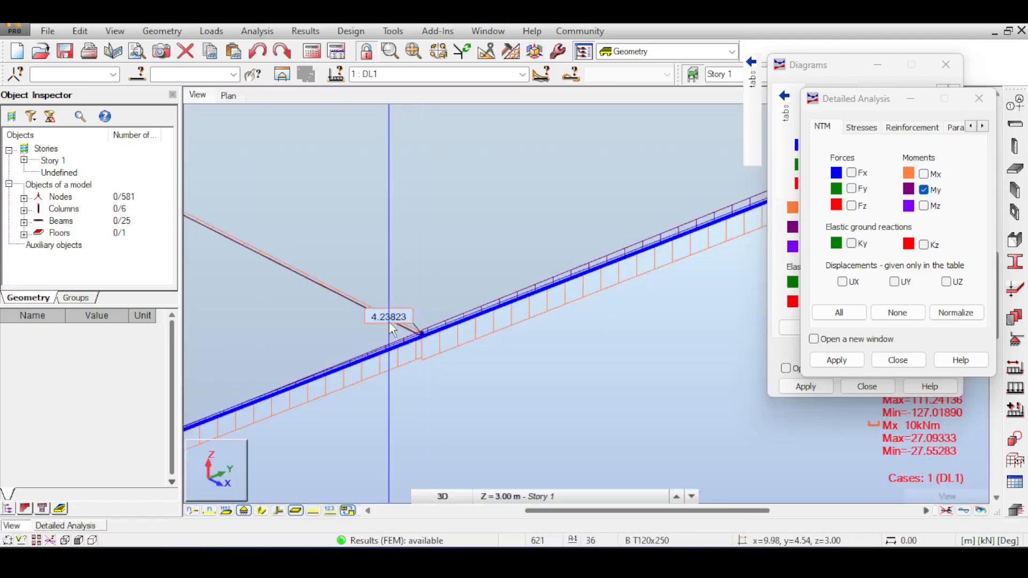
# Close the detailed analysis settings and redisplay the member diagrams with only the My moment, hiding Mx.
pyautogui.scroll(5, 436, 305)
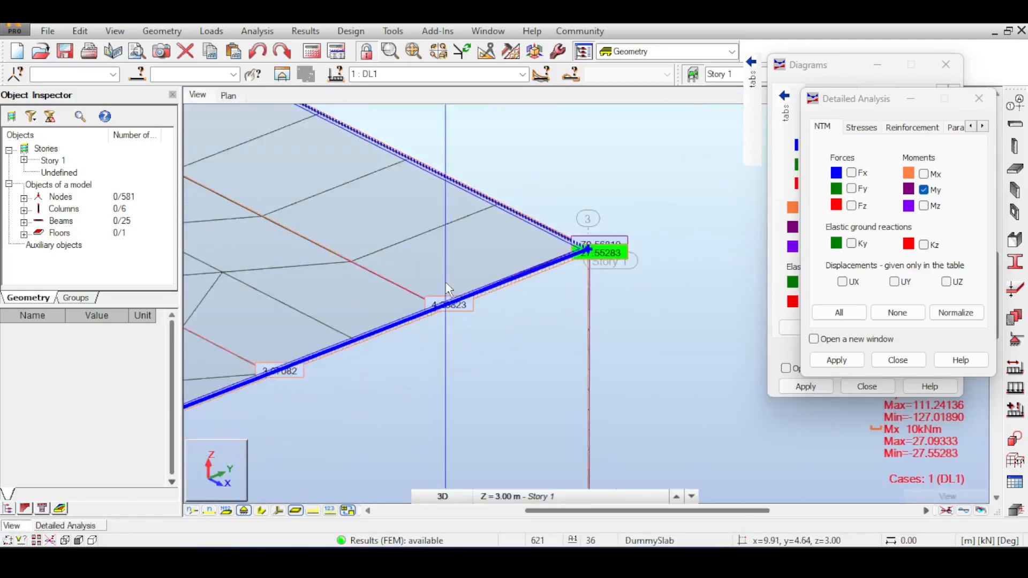
pyautogui.scroll(-5, 451, 282)
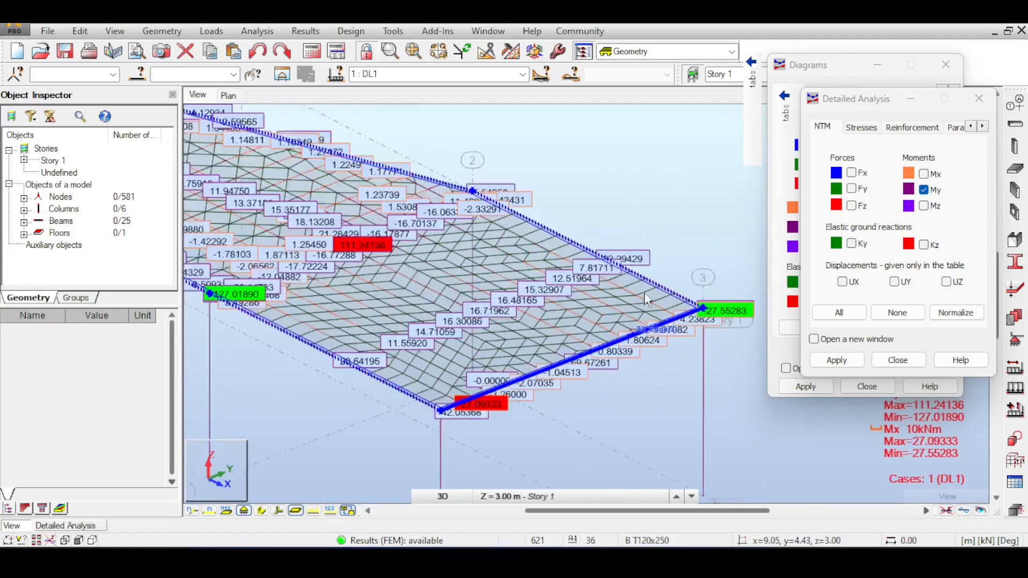
pyautogui.click(978, 99)
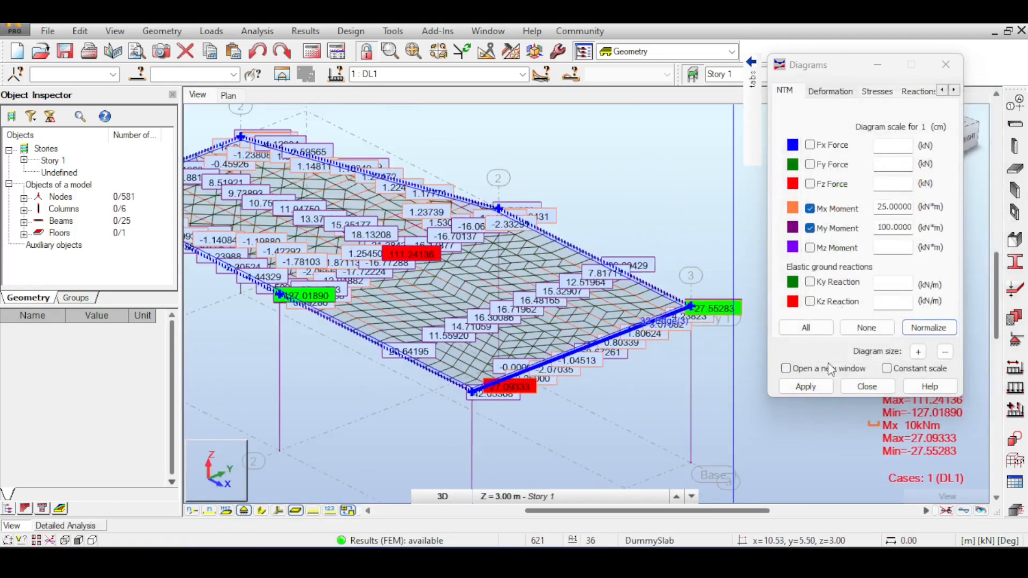
pyautogui.click(816, 390)
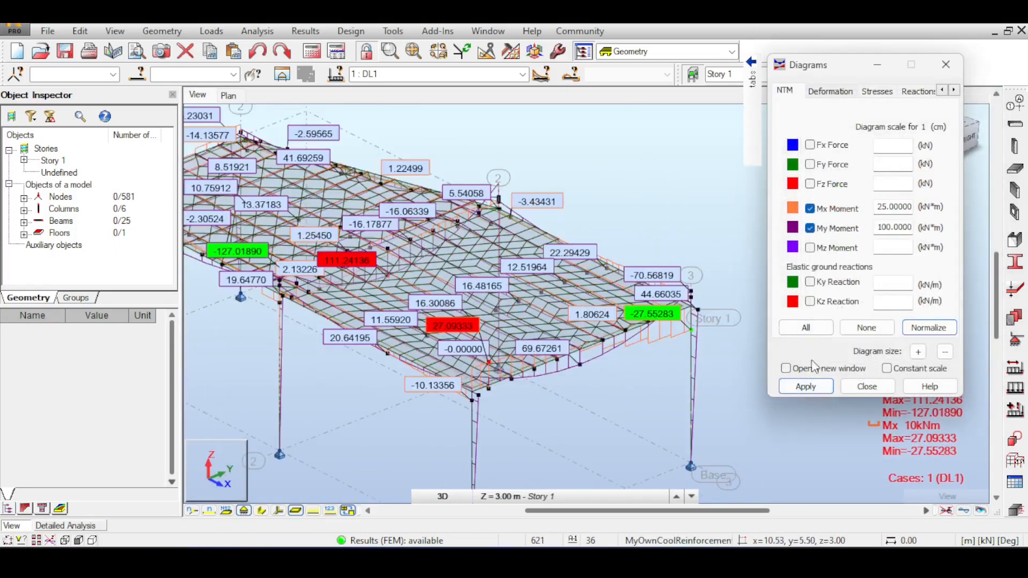
pyautogui.click(819, 209)
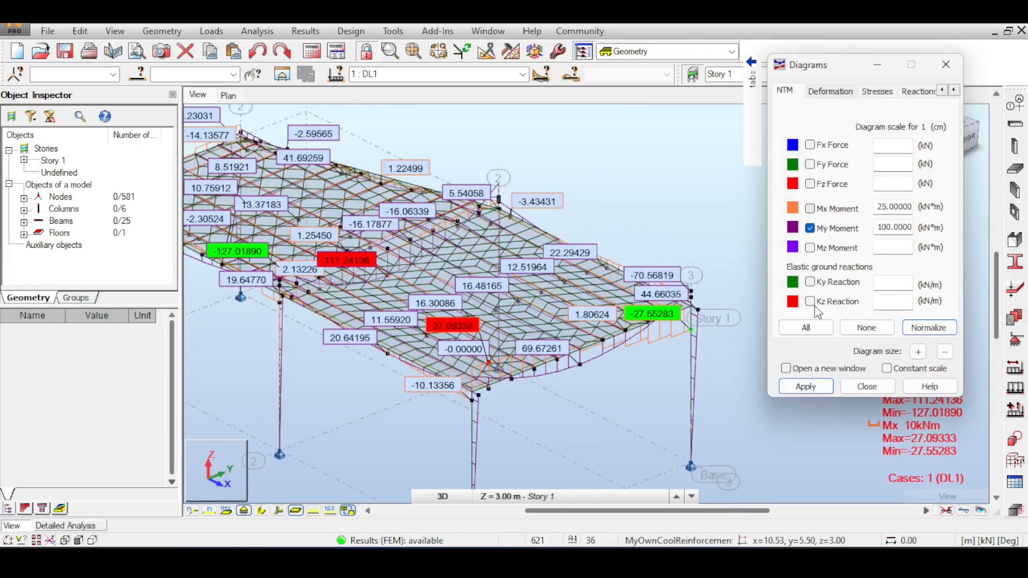
pyautogui.click(822, 387)
# Examine the My moment diagrams across the whole structure, from the side and in an overall 3D view.
pyautogui.moveTo(756, 128)
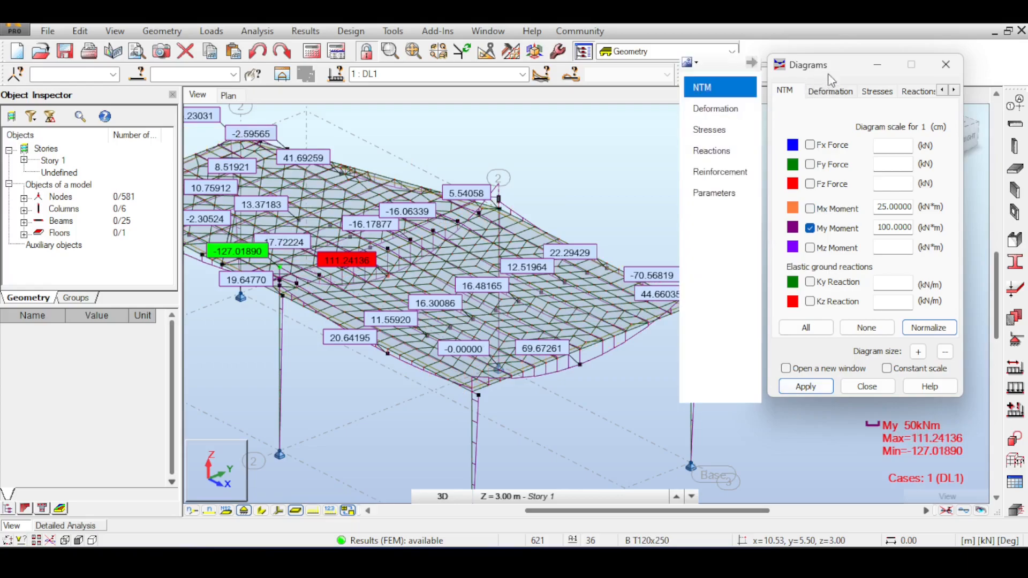
pyautogui.moveTo(831, 81); pyautogui.dragTo(899, 214)
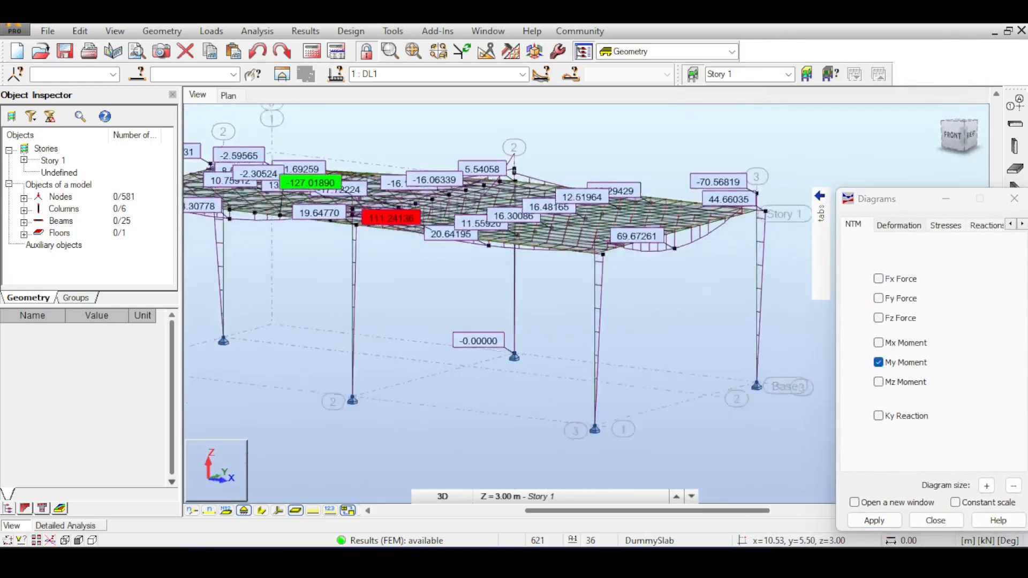
pyautogui.scroll(6, 562, 204)
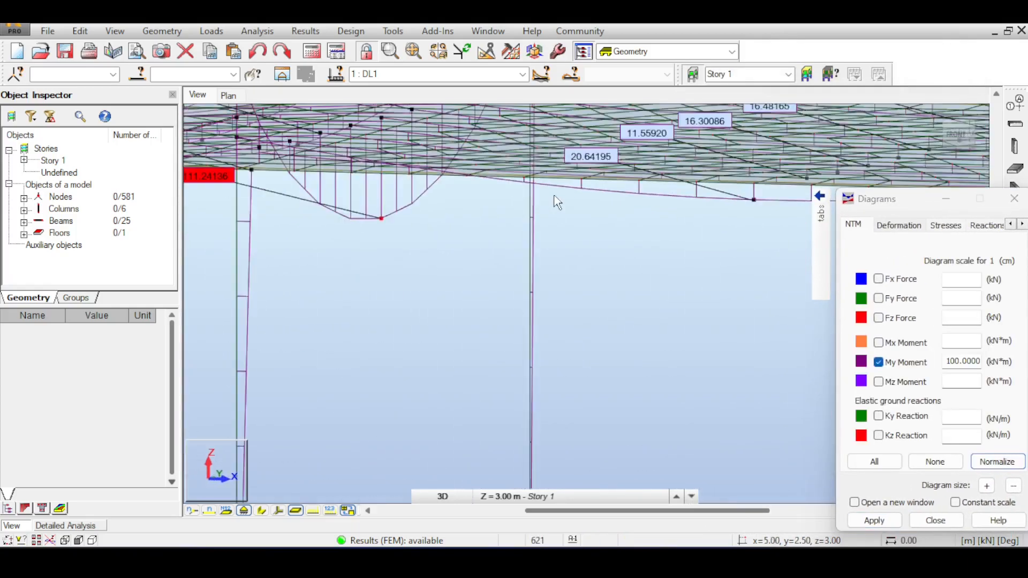
pyautogui.scroll(-6, 554, 196)
pyautogui.moveTo(402, 213); pyautogui.dragTo(372, 289, button='middle')
pyautogui.hotkey('alt', 'Tab')
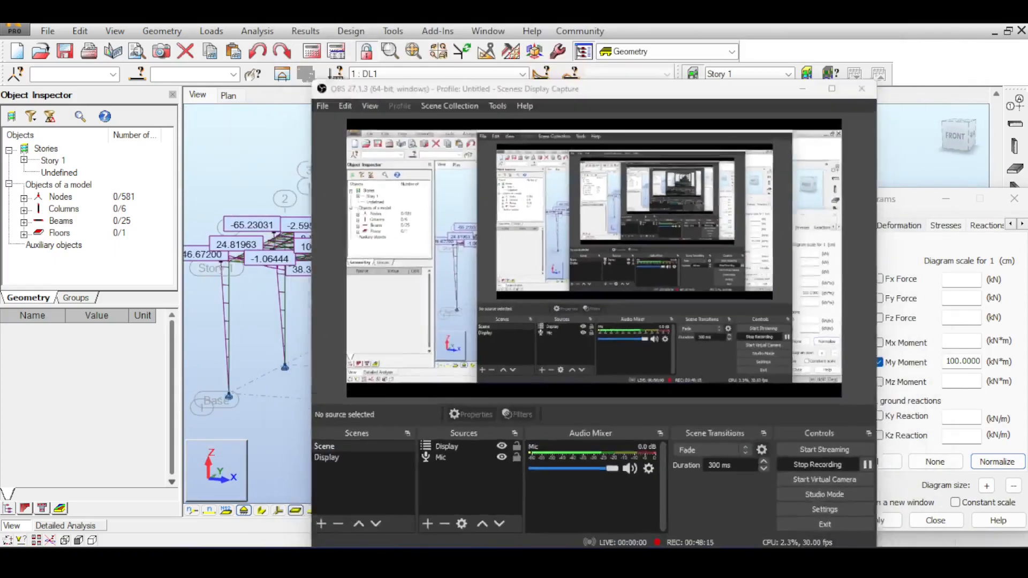
pyautogui.hotkey('alt', 'Tab')
pyautogui.scroll(-3, 412, 363)
pyautogui.moveTo(409, 363); pyautogui.dragTo(484, 378, button='middle')
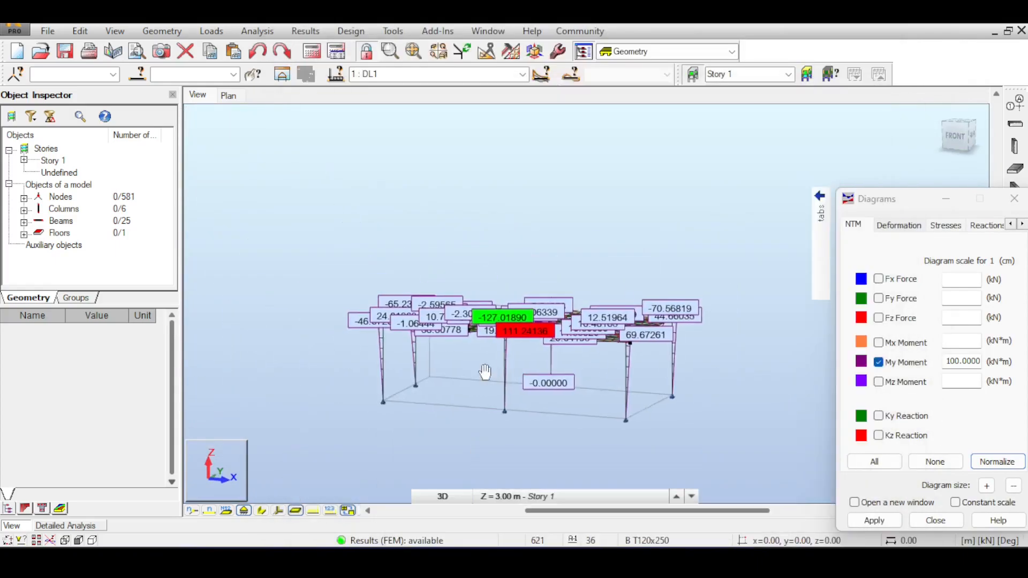
pyautogui.moveTo(975, 126); pyautogui.dragTo(961, 161)
pyautogui.moveTo(606, 300); pyautogui.dragTo(611, 163, button='middle')
pyautogui.scroll(3, 586, 222)
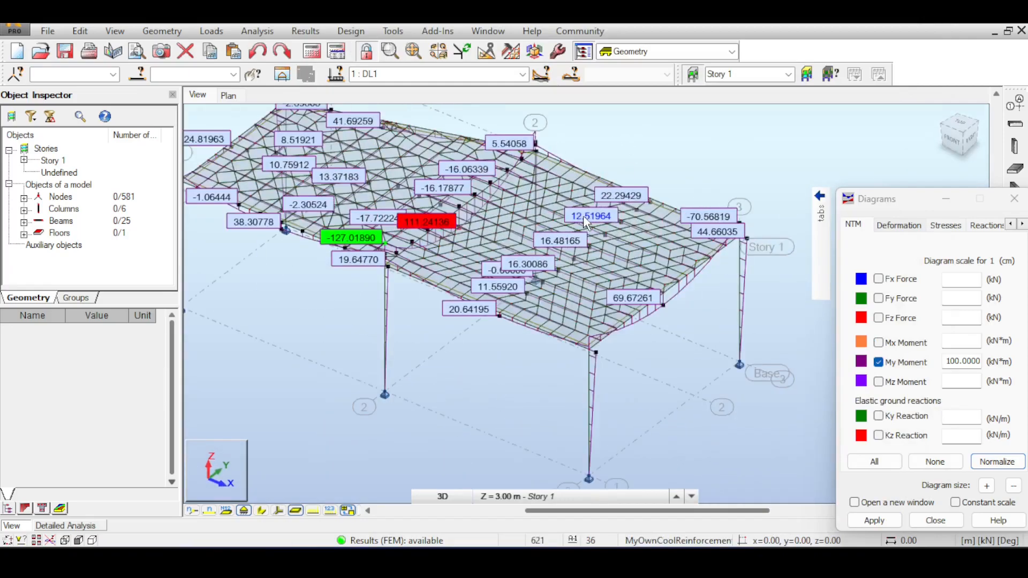
pyautogui.scroll(-3, 583, 215)
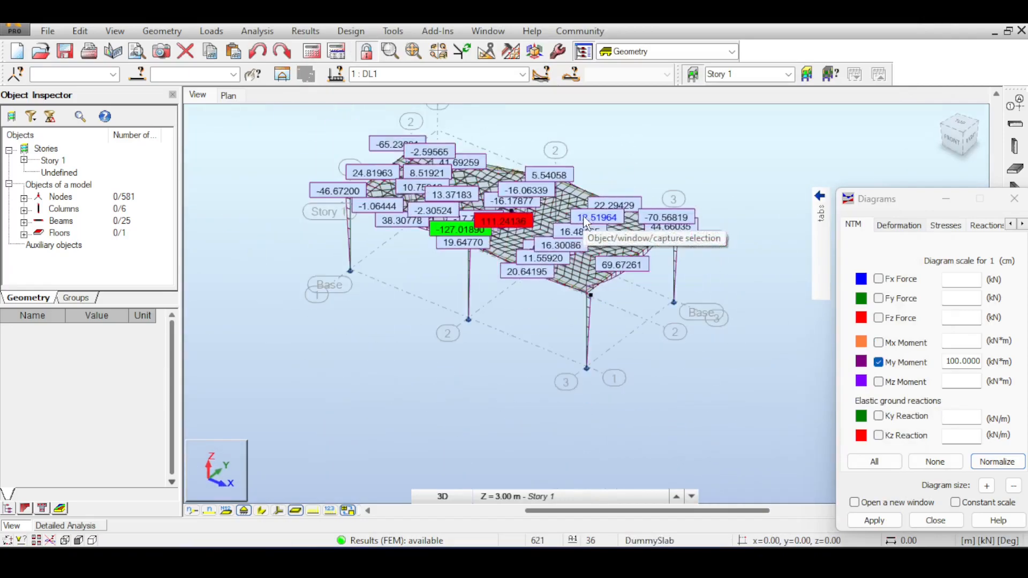
# Examine the My moment diagram along the front edge beam, from the corner column to the middle column.
pyautogui.scroll(2, 482, 249)
pyautogui.scroll(4, 483, 250)
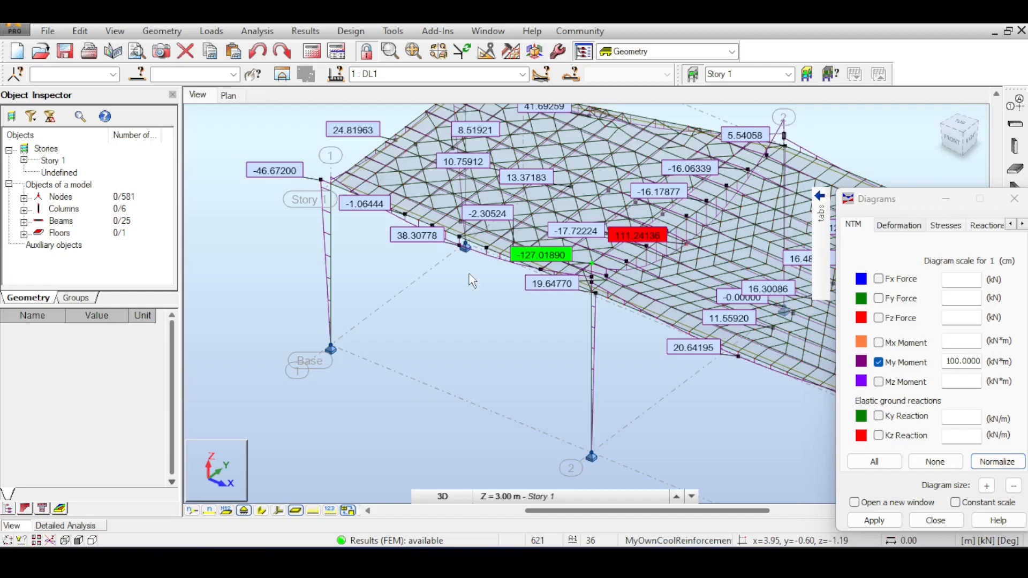
pyautogui.scroll(-3, 469, 279)
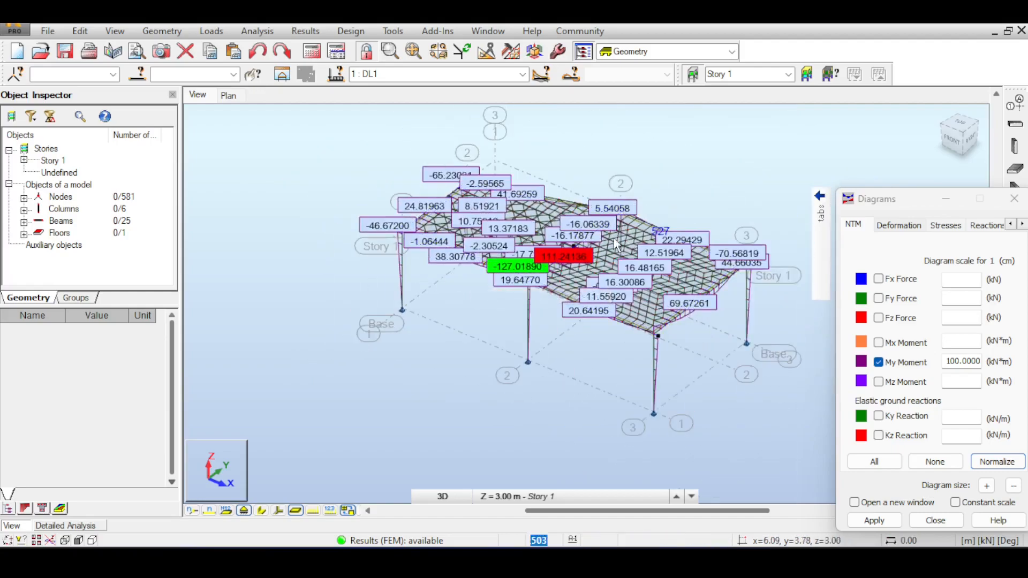
pyautogui.moveTo(666, 170); pyautogui.dragTo(679, 123, button='middle')
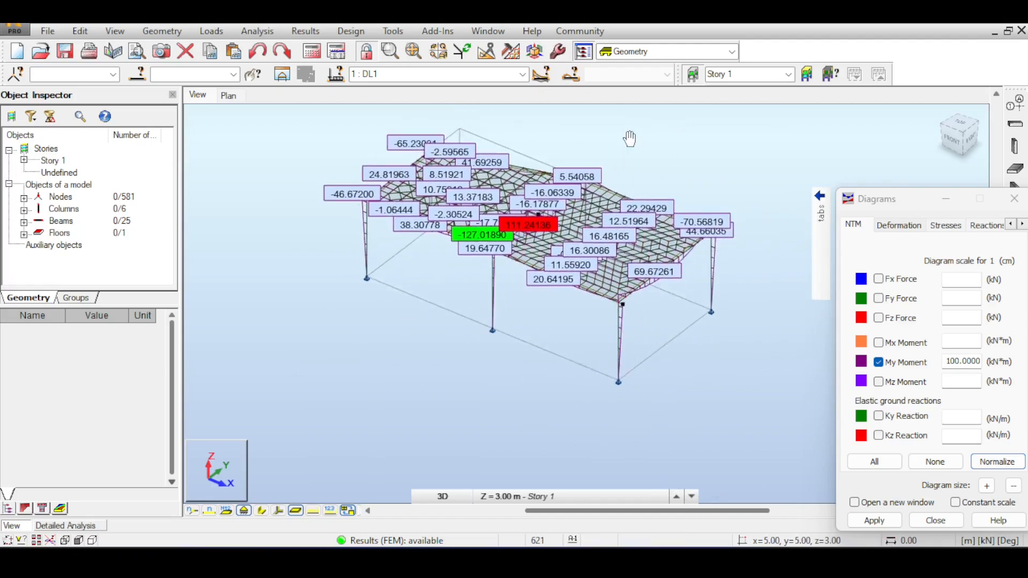
pyautogui.scroll(3, 495, 234)
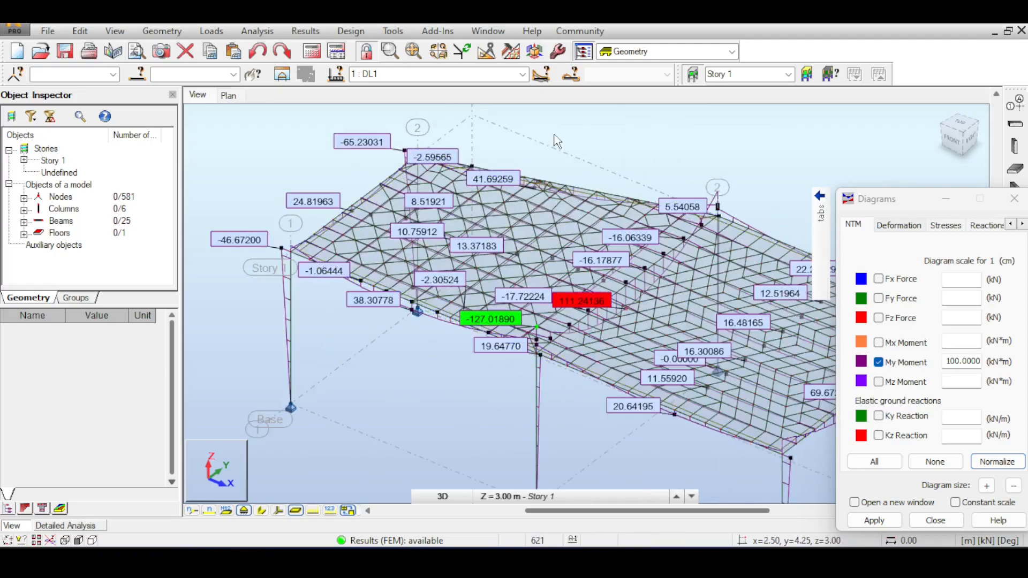
pyautogui.scroll(2, 374, 398)
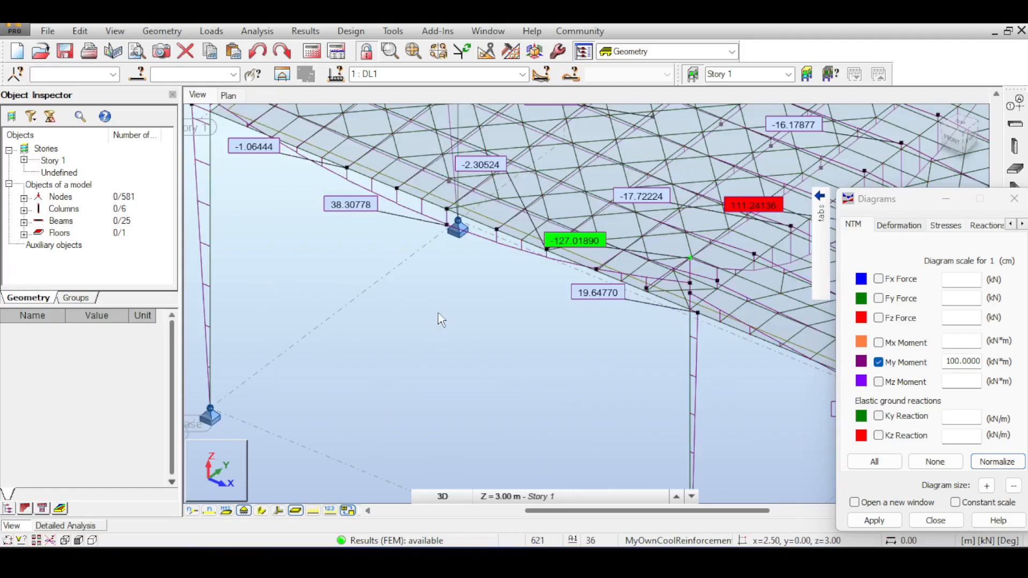
pyautogui.scroll(-4, 528, 213)
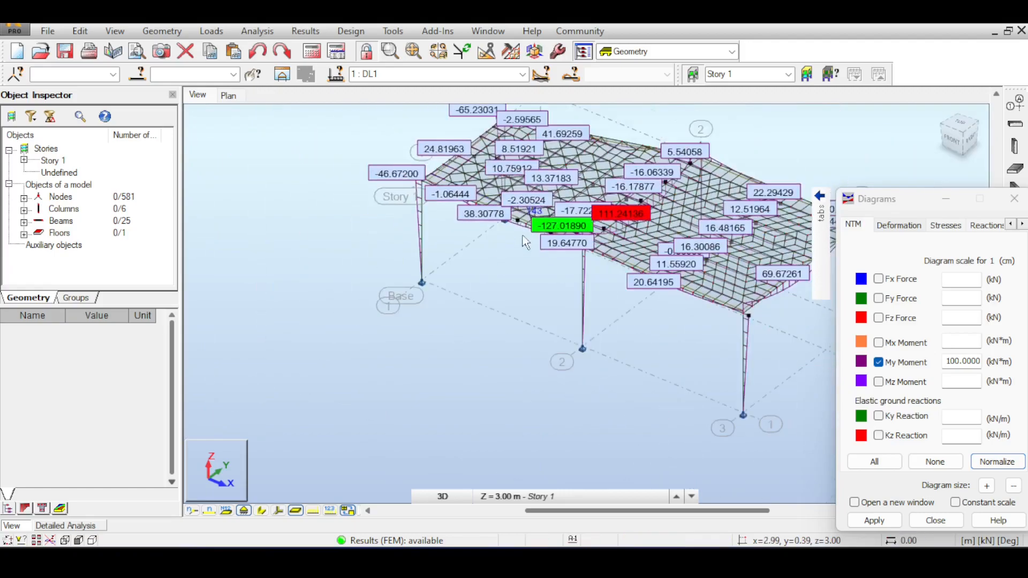
pyautogui.moveTo(634, 301); pyautogui.dragTo(587, 317, button='middle')
pyautogui.scroll(1, 511, 276)
pyautogui.scroll(3, 443, 257)
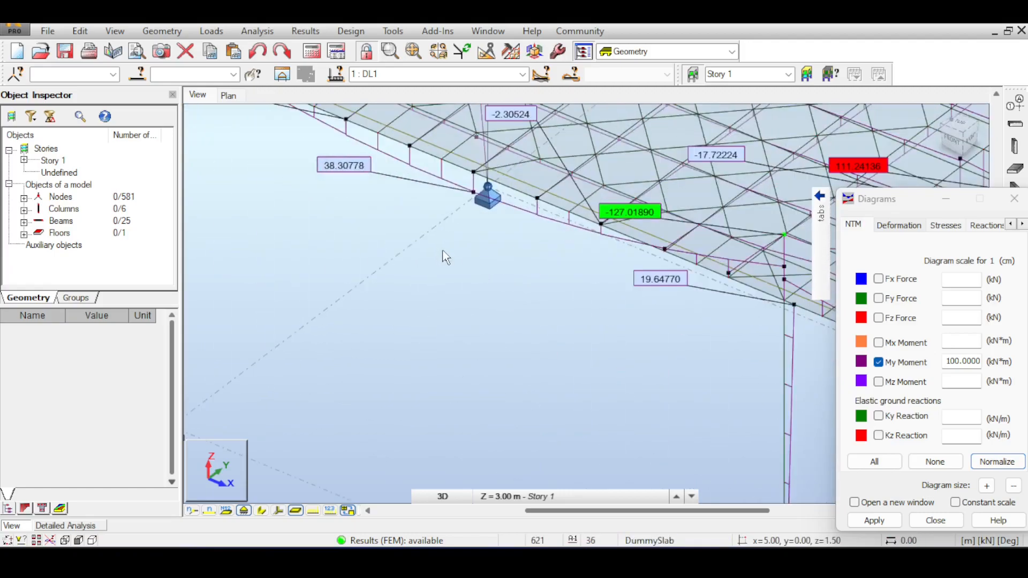
pyautogui.moveTo(442, 255); pyautogui.dragTo(416, 360, button='middle')
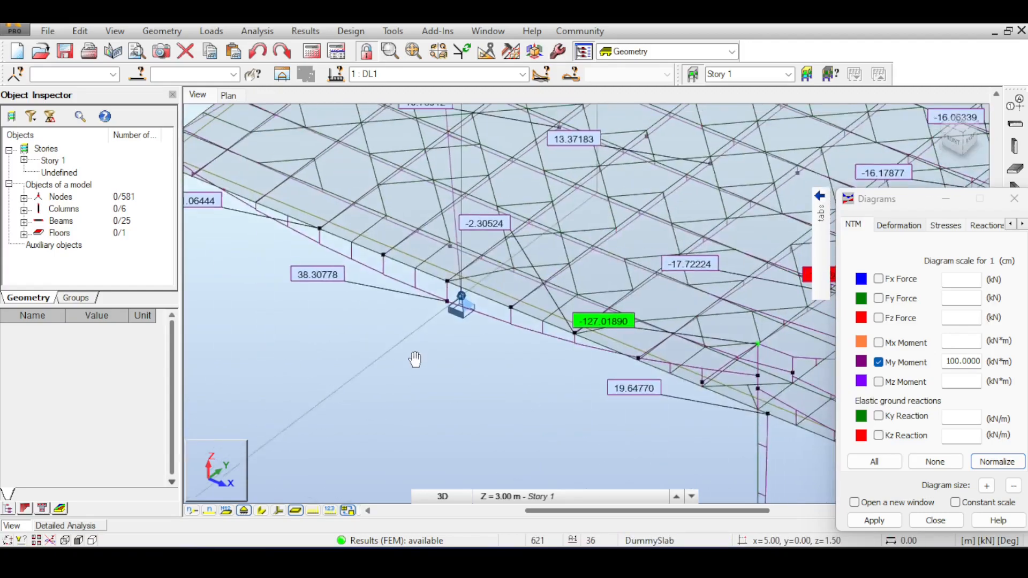
# Open the detailed analysis of longitudinal beam 14 for the My moment and examine its diagram along the length.
pyautogui.click(535, 283)
pyautogui.scroll(-6, 535, 284)
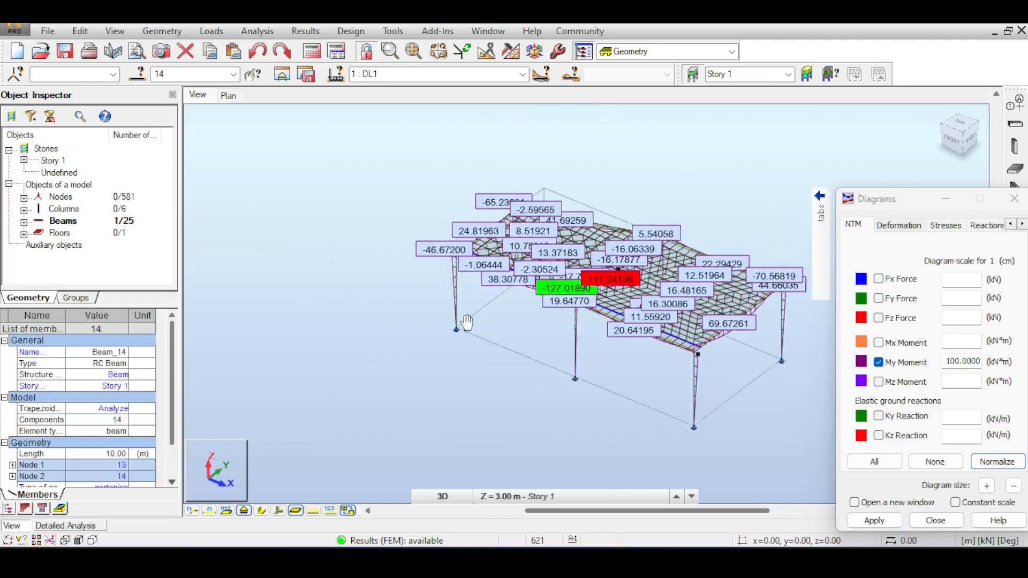
pyautogui.scroll(1, 467, 322)
pyautogui.scroll(2, 619, 343)
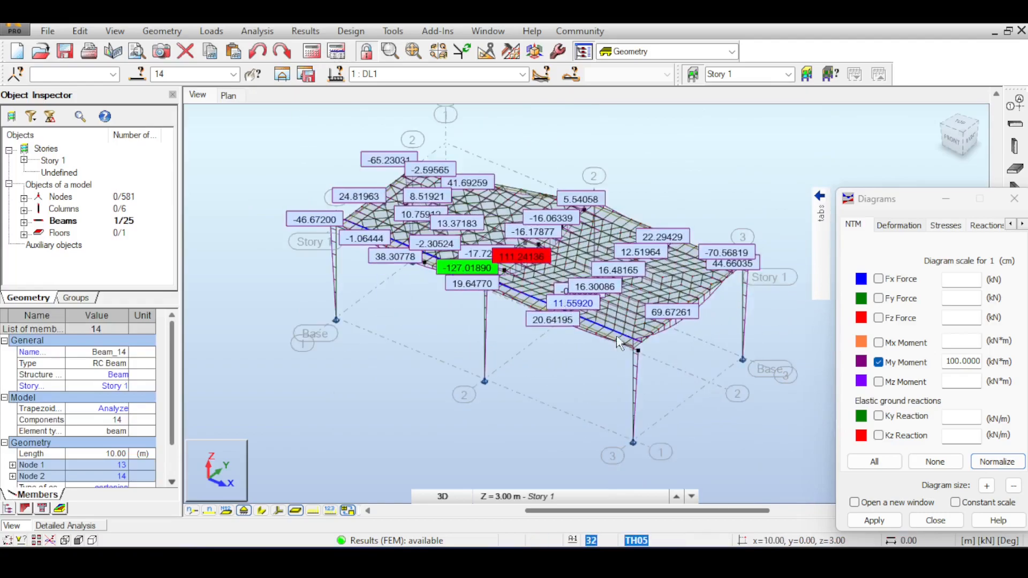
pyautogui.scroll(1, 619, 343)
pyautogui.click(257, 31)
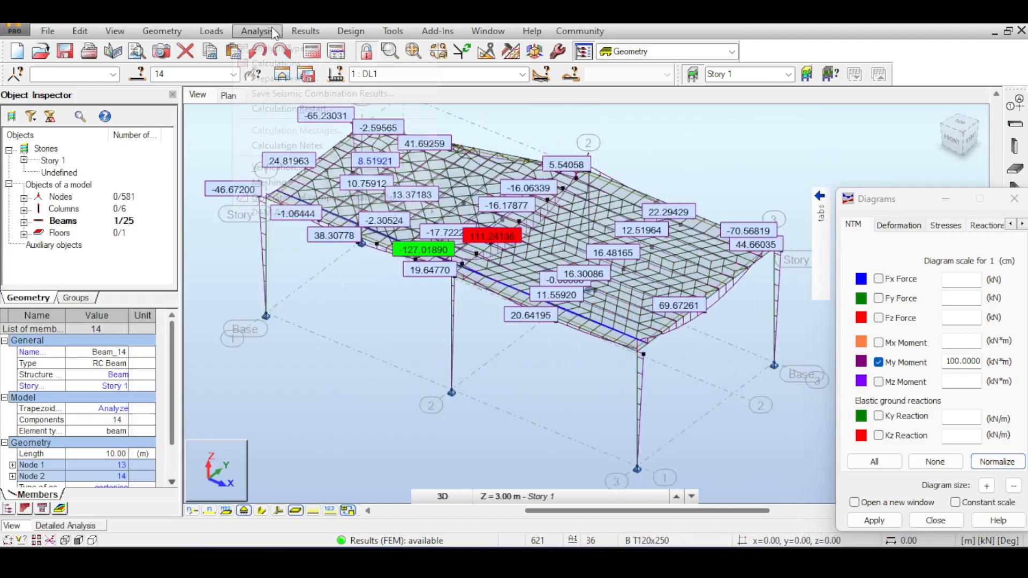
pyautogui.moveTo(305, 31)
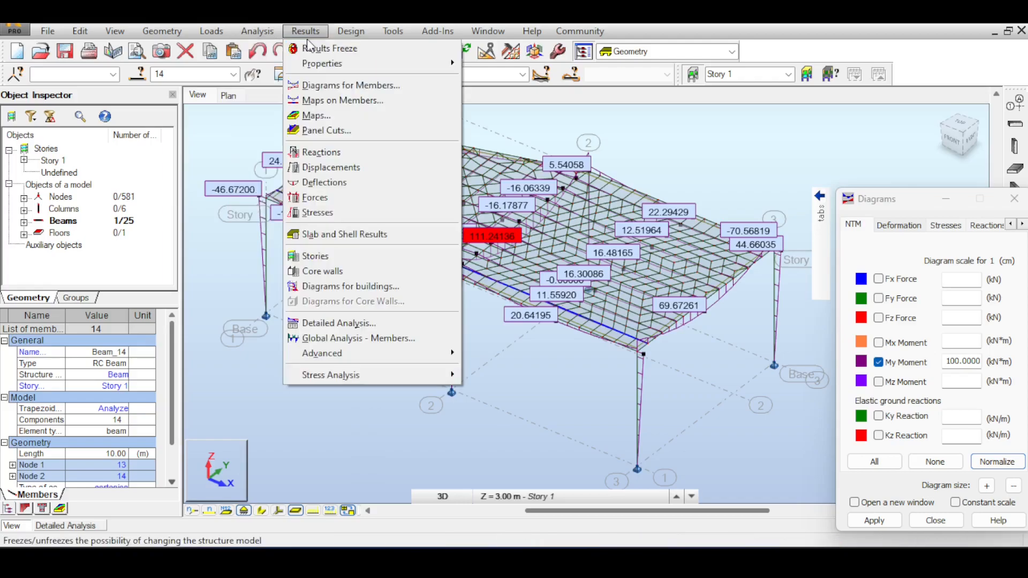
pyautogui.click(349, 323)
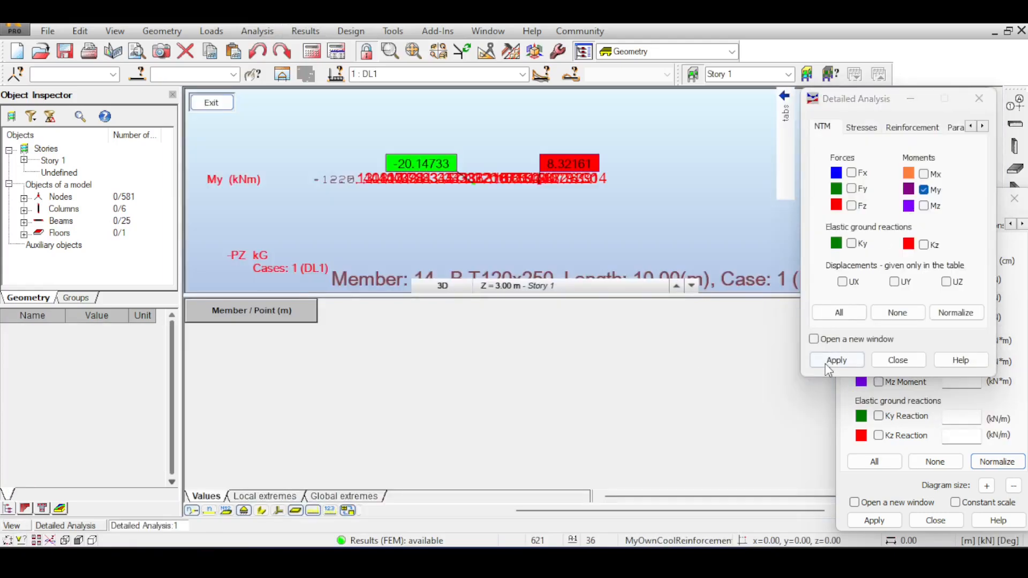
pyautogui.click(836, 359)
pyautogui.scroll(4, 596, 221)
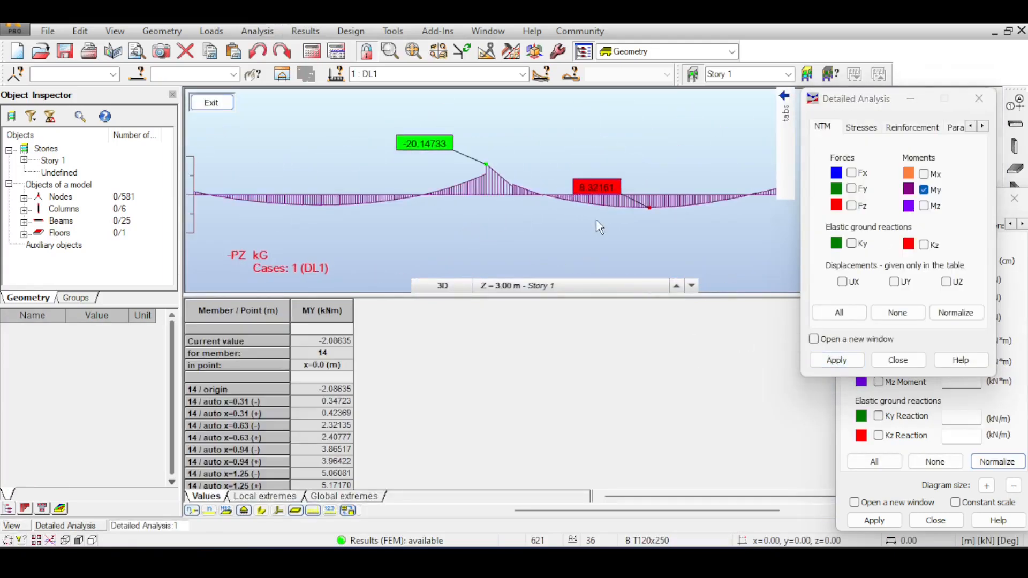
pyautogui.scroll(-3, 597, 221)
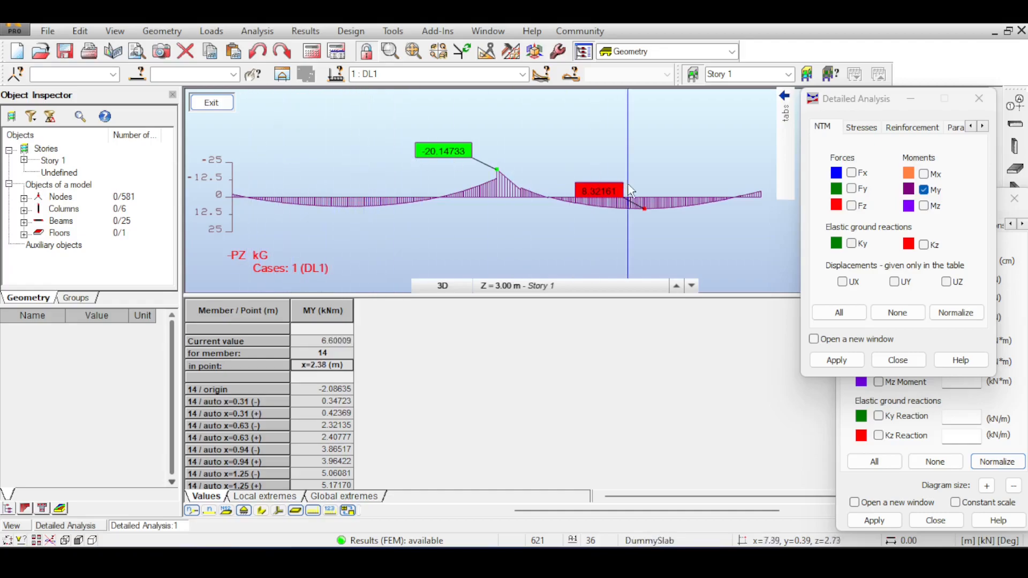
# Exit beam 14's detailed analysis, return to the 3D structure view and close the detailed analysis settings.
pyautogui.click(209, 102)
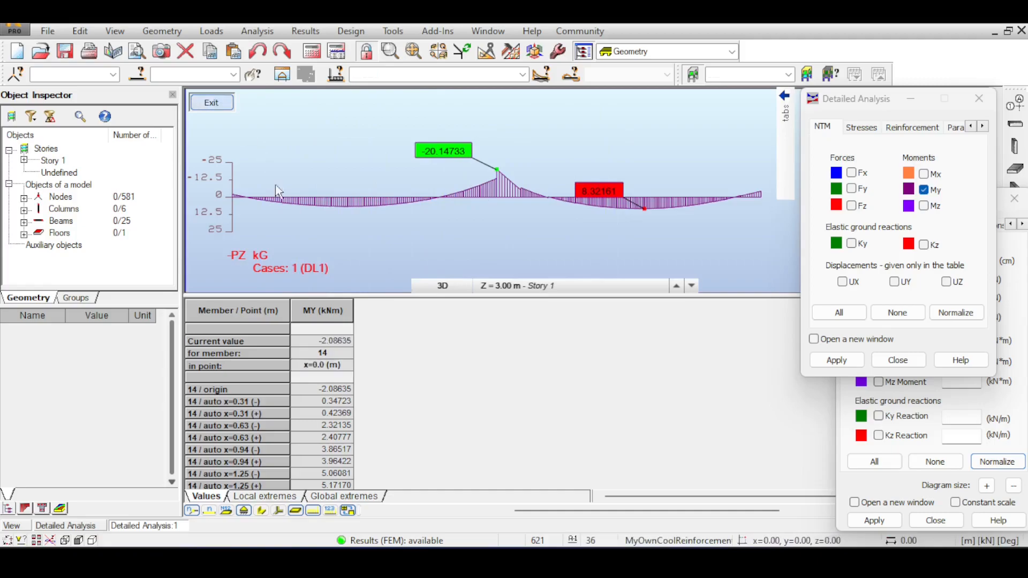
pyautogui.scroll(-5, 291, 220)
pyautogui.scroll(6, 297, 166)
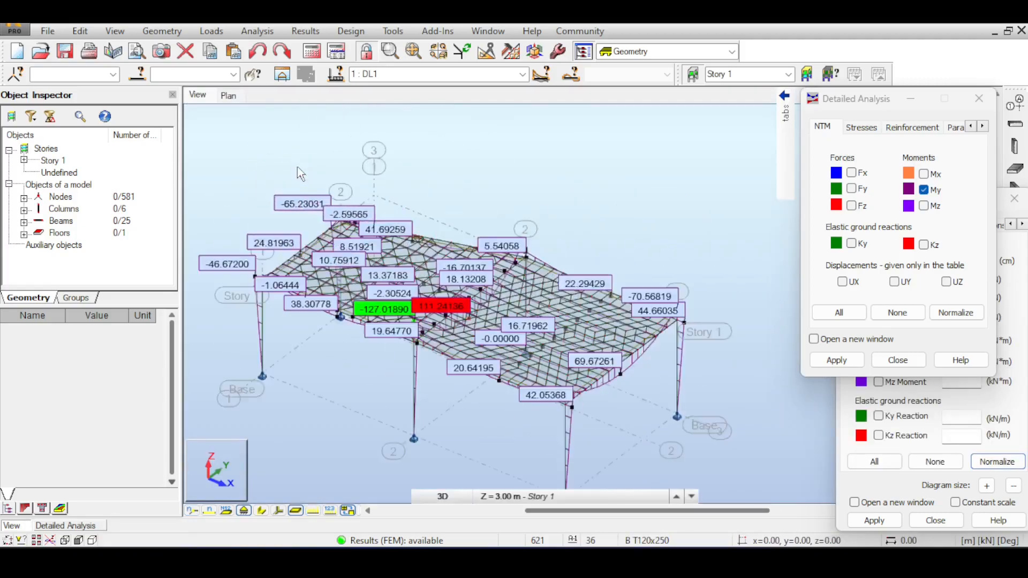
pyautogui.moveTo(412, 226); pyautogui.dragTo(350, 107, button='middle')
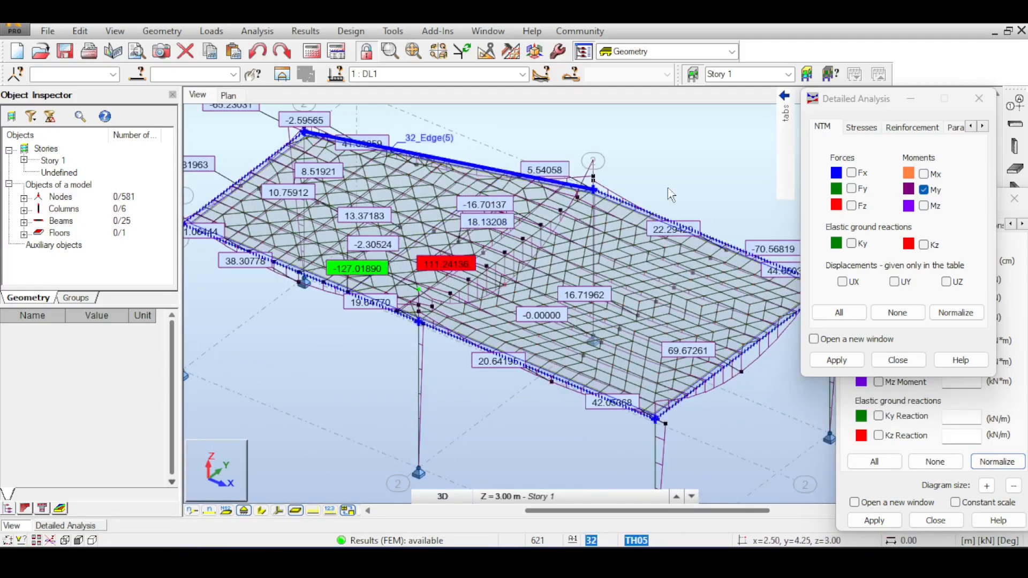
pyautogui.moveTo(874, 109); pyautogui.dragTo(829, 245)
pyautogui.click(930, 247)
# Review the My diagrams over the whole structure, close the diagram settings and hide the member diagrams.
pyautogui.scroll(-2, 747, 130)
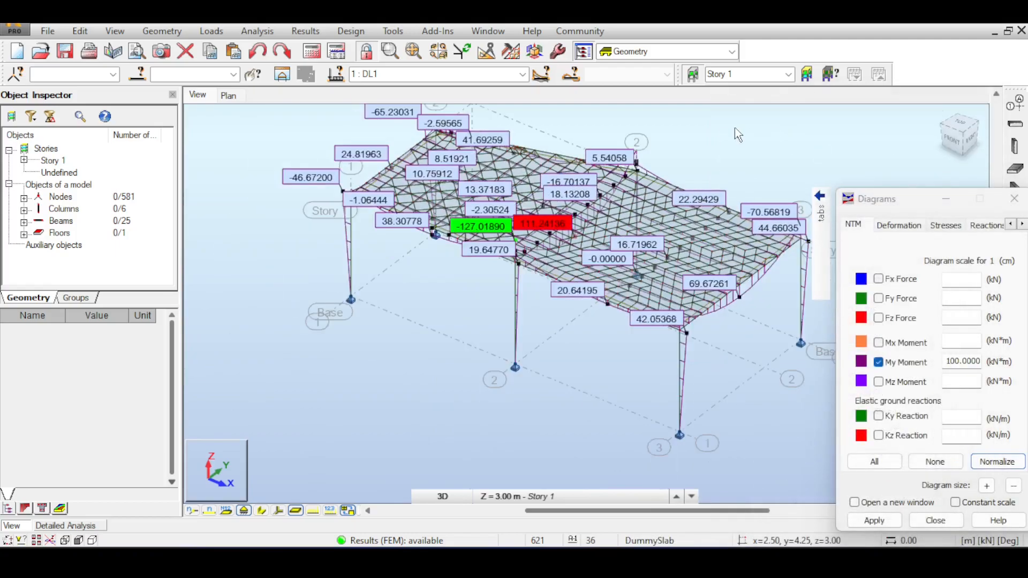
pyautogui.moveTo(734, 127); pyautogui.dragTo(627, 153, button='middle')
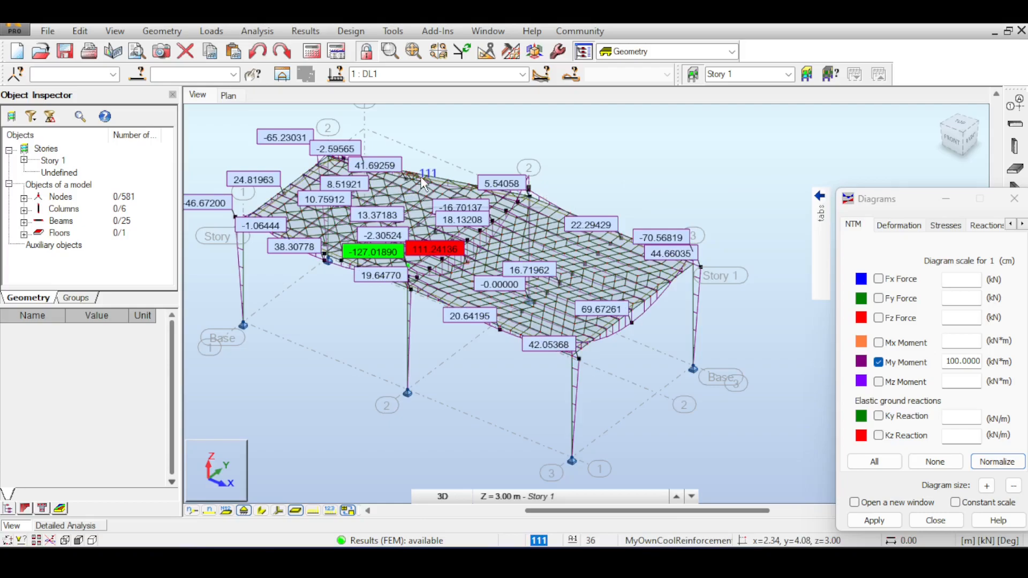
pyautogui.moveTo(717, 278); pyautogui.dragTo(680, 214, button='middle')
pyautogui.scroll(-2, 781, 231)
pyautogui.click(1013, 199)
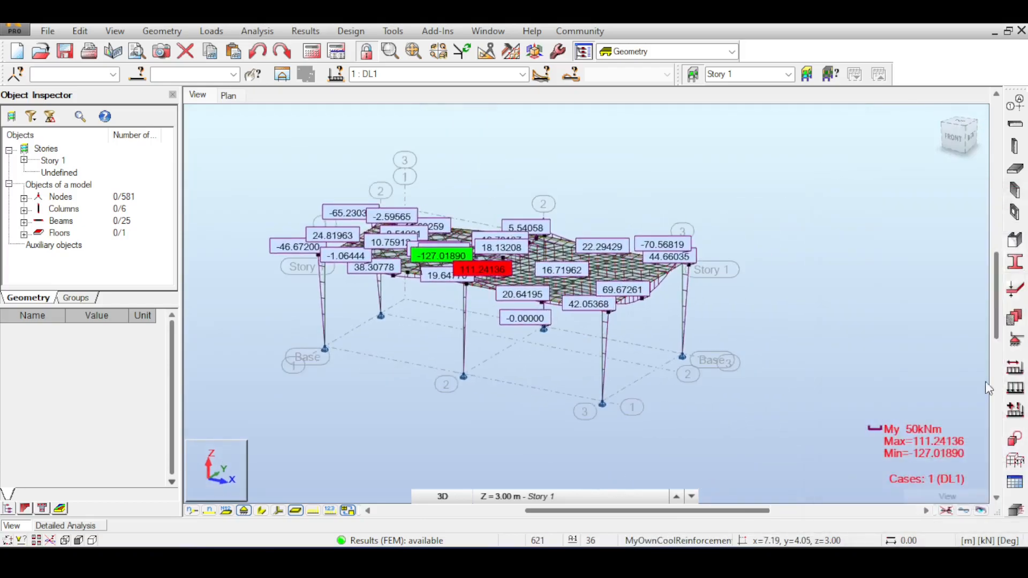
pyautogui.click(947, 513)
# Select longitudinal beam 16 and then crosswise joist 29 to compare how they run through the slab mesh.
pyautogui.scroll(5, 465, 256)
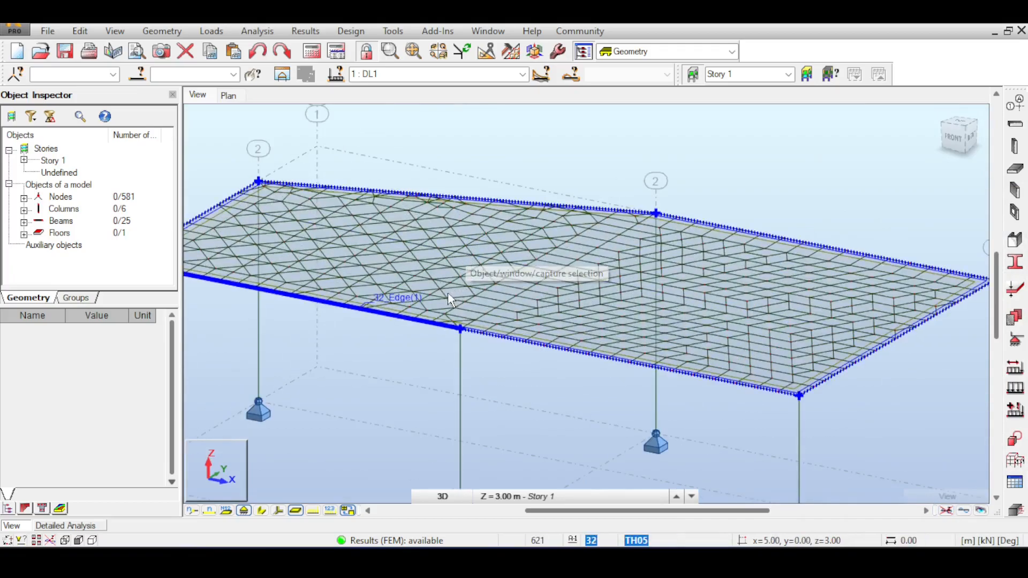
pyautogui.click(503, 298)
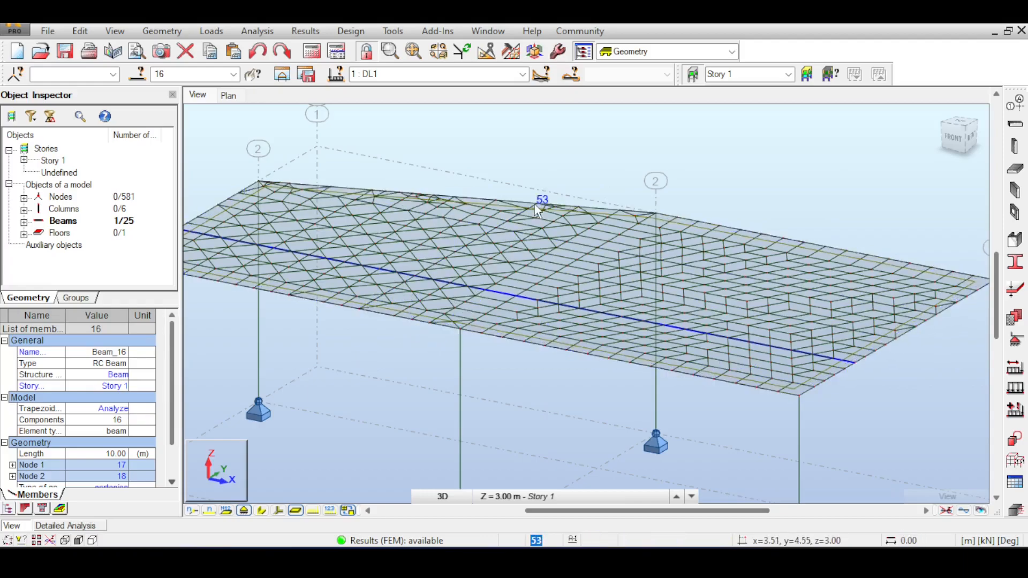
pyautogui.moveTo(712, 272); pyautogui.dragTo(603, 255, button='middle')
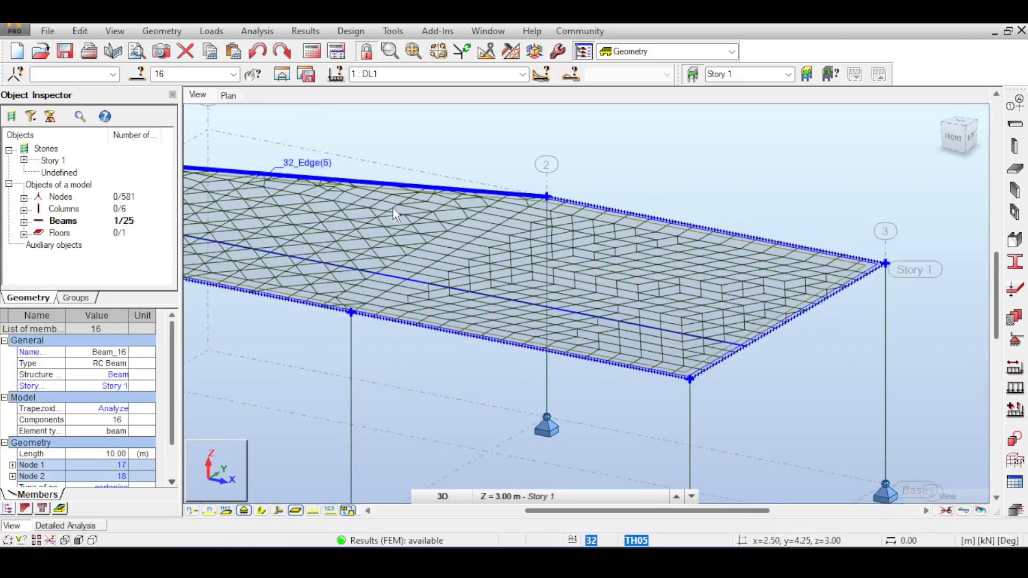
pyautogui.click(306, 258)
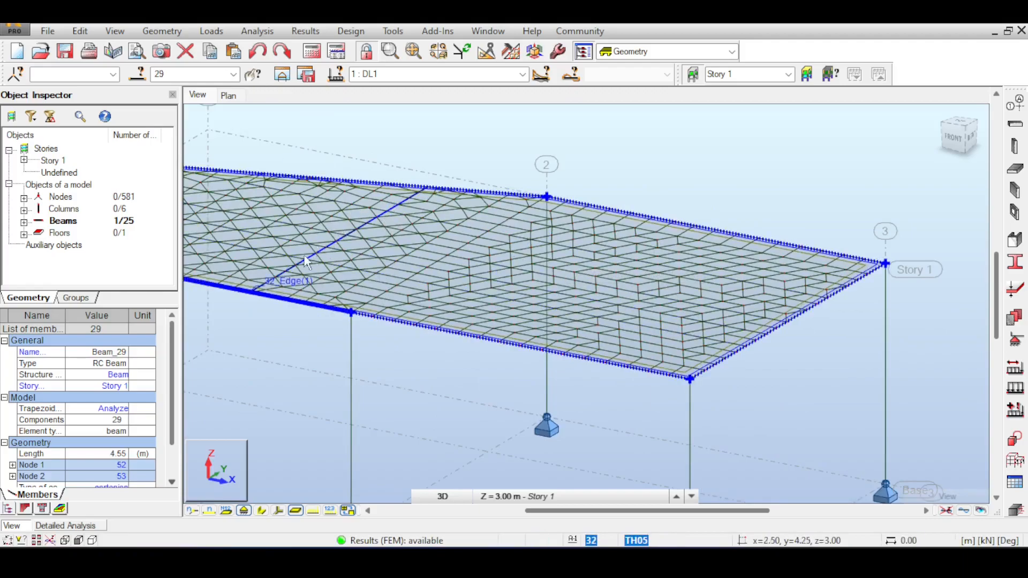
pyautogui.keyDown('shift'); pyautogui.moveTo(307, 262); pyautogui.dragTo(404, 238, button='middle'); pyautogui.keyUp('shift')
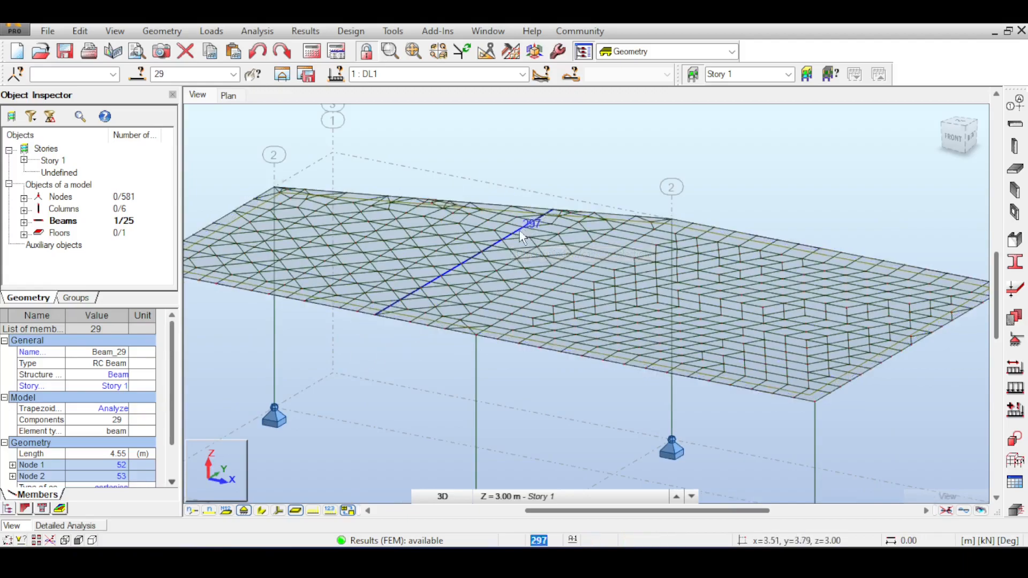
pyautogui.scroll(2, 519, 231)
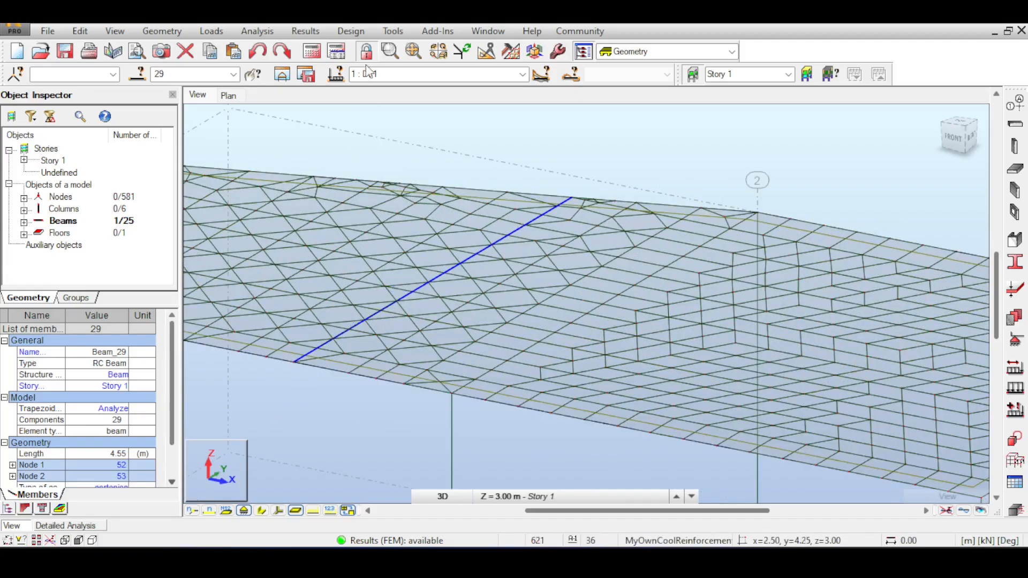
# Display the member diagrams with only the Mx moment for load case DL1.
pyautogui.click(361, 34)
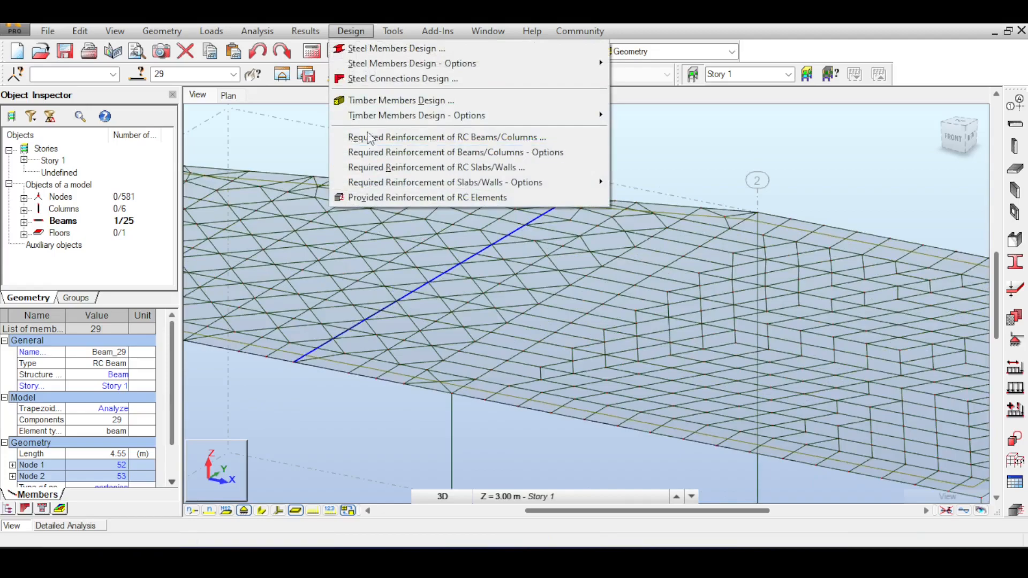
pyautogui.moveTo(390, 31)
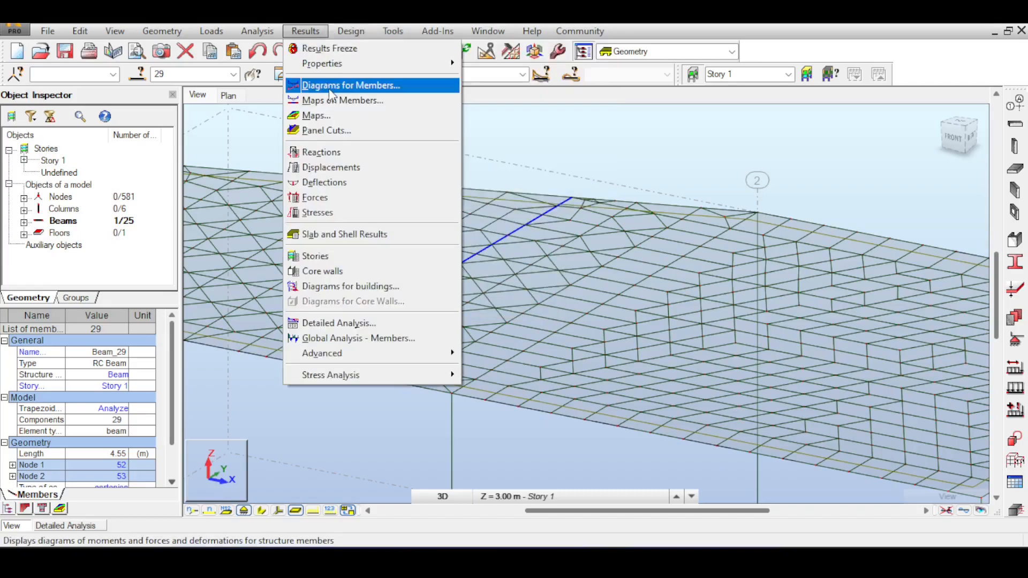
pyautogui.click(321, 77)
pyautogui.moveTo(892, 208); pyautogui.dragTo(873, 157)
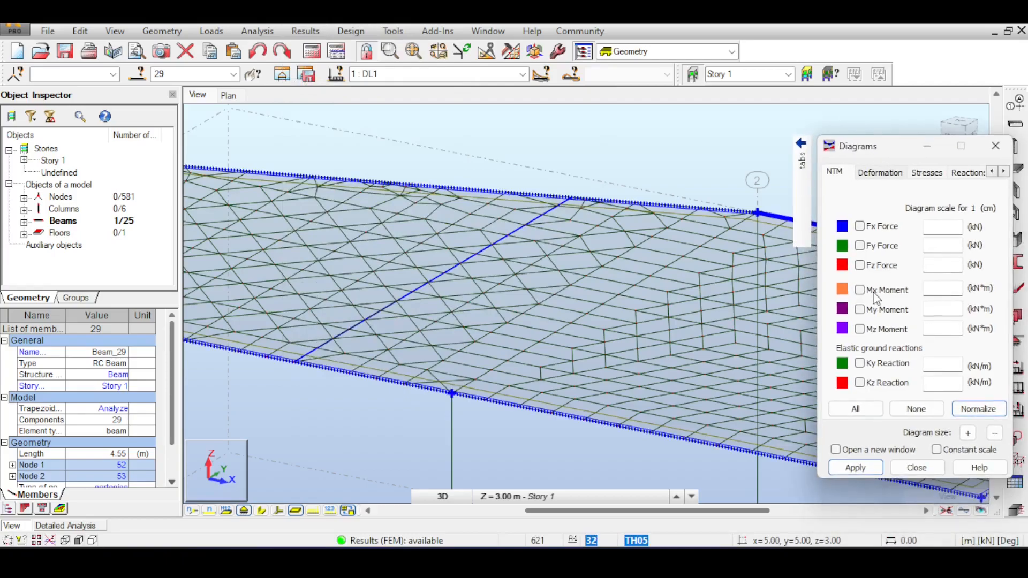
pyautogui.click(855, 468)
pyautogui.scroll(5, 299, 374)
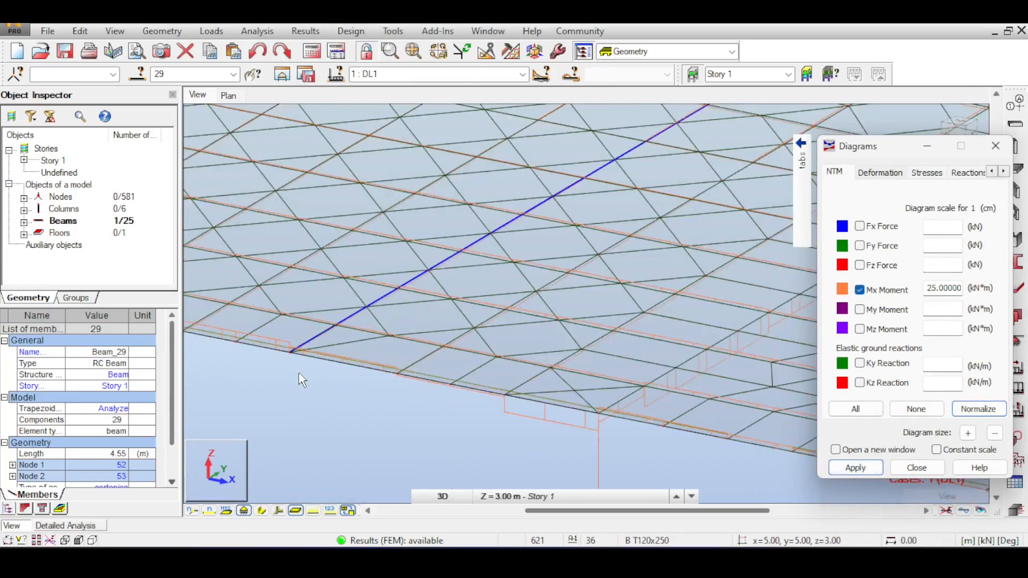
# Examine the Mx moment jump where joist 29 meets the front edge beam.
pyautogui.moveTo(299, 373); pyautogui.dragTo(452, 395, button='middle')
pyautogui.scroll(6, 414, 331)
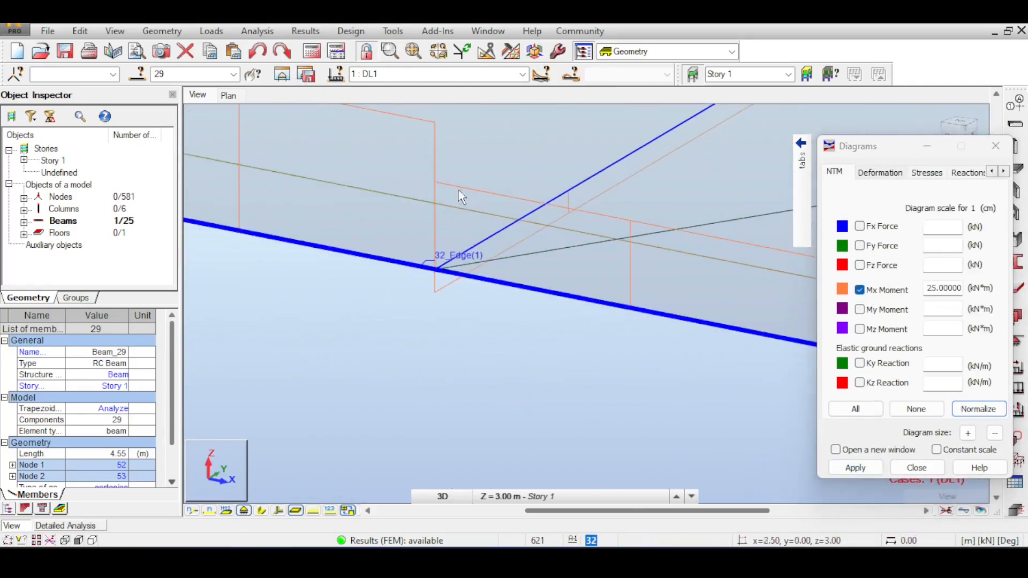
pyautogui.moveTo(434, 210); pyautogui.dragTo(382, 323, button='middle')
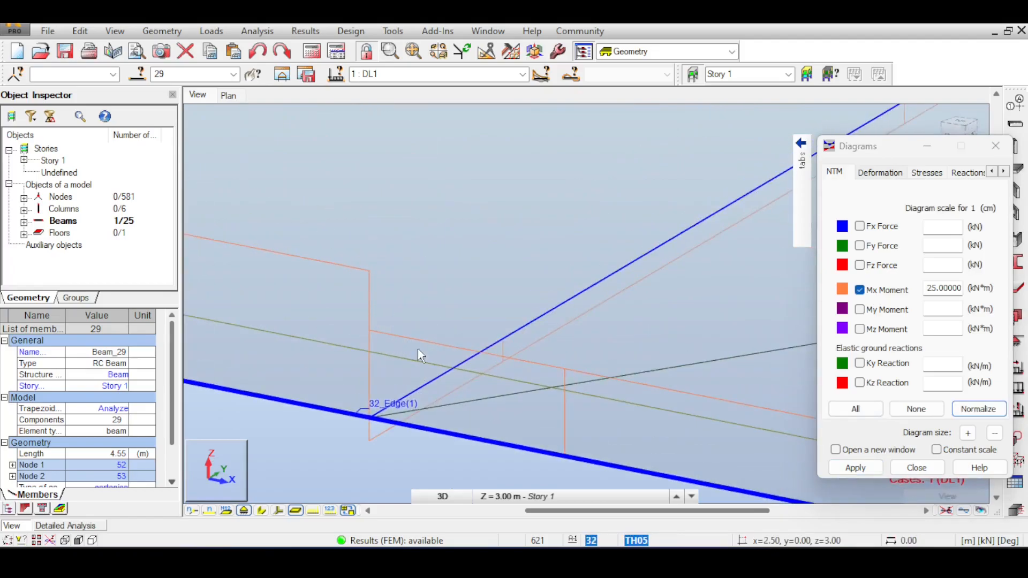
pyautogui.scroll(-5, 354, 313)
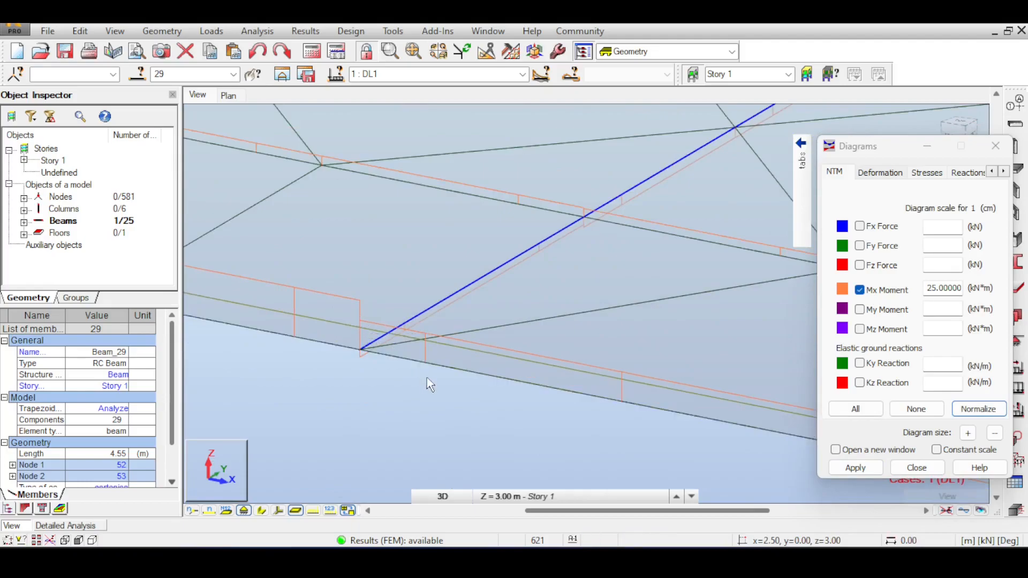
pyautogui.scroll(-3, 307, 454)
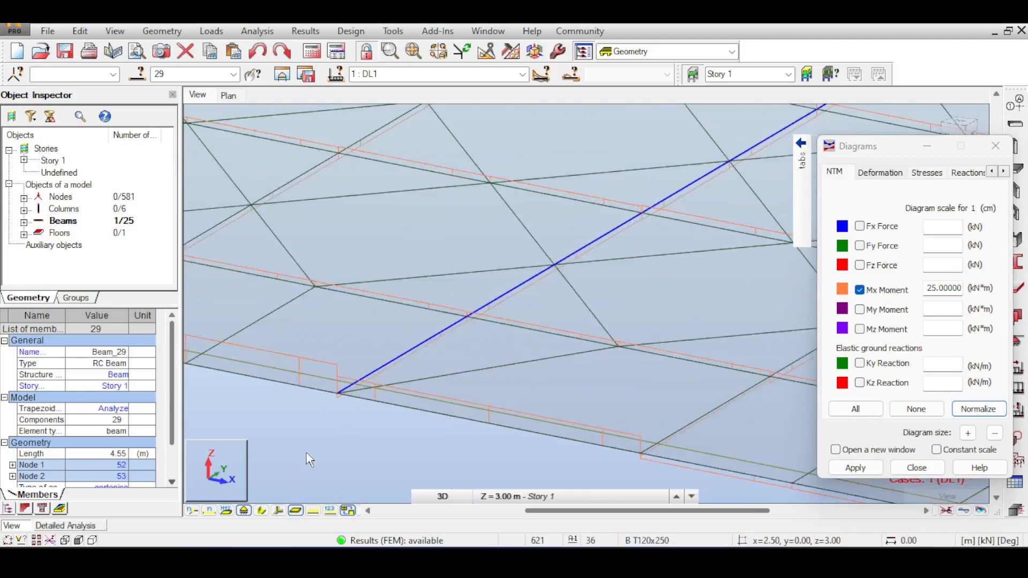
# Select front edge beam 11 and examine the Mx moment jumps along it near the grid 1 corner.
pyautogui.click(431, 424)
pyautogui.click(438, 415)
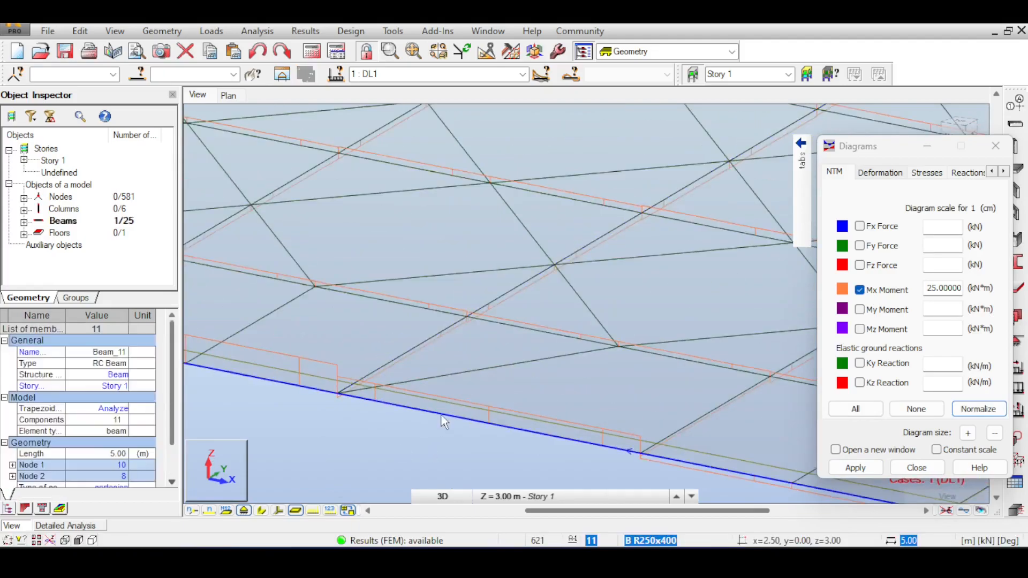
pyautogui.scroll(-5, 330, 444)
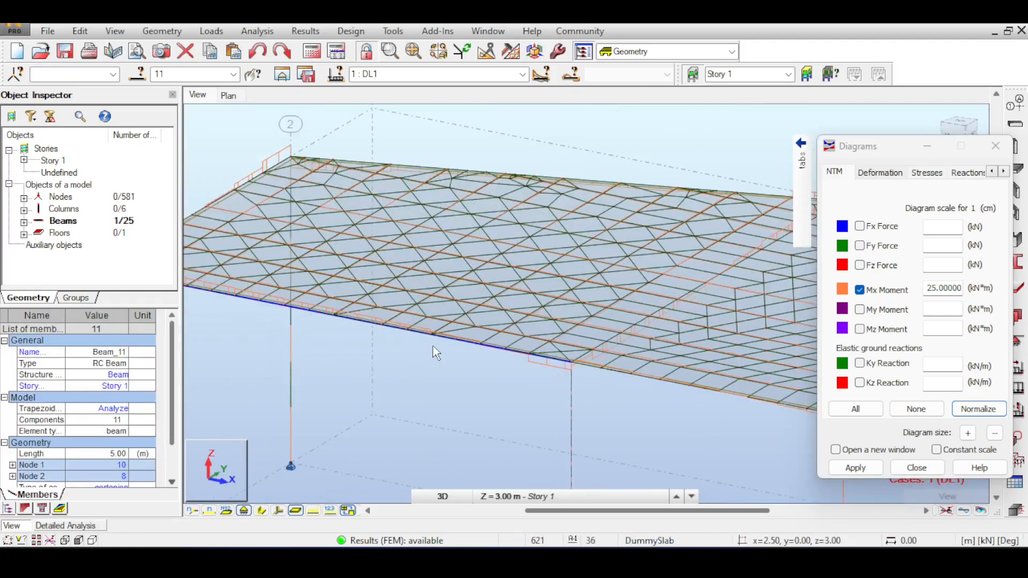
pyautogui.scroll(-5, 433, 346)
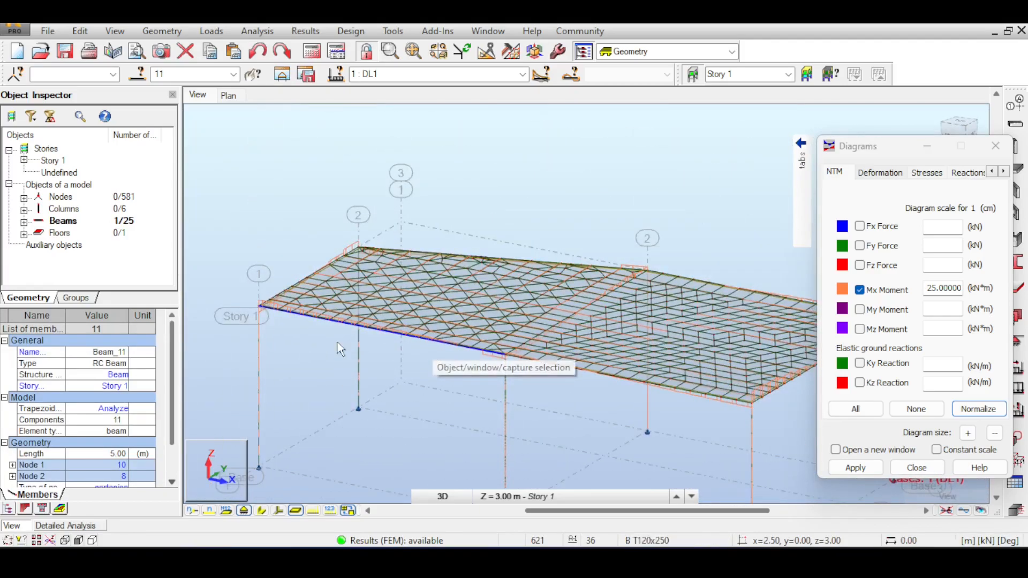
pyautogui.scroll(8, 280, 322)
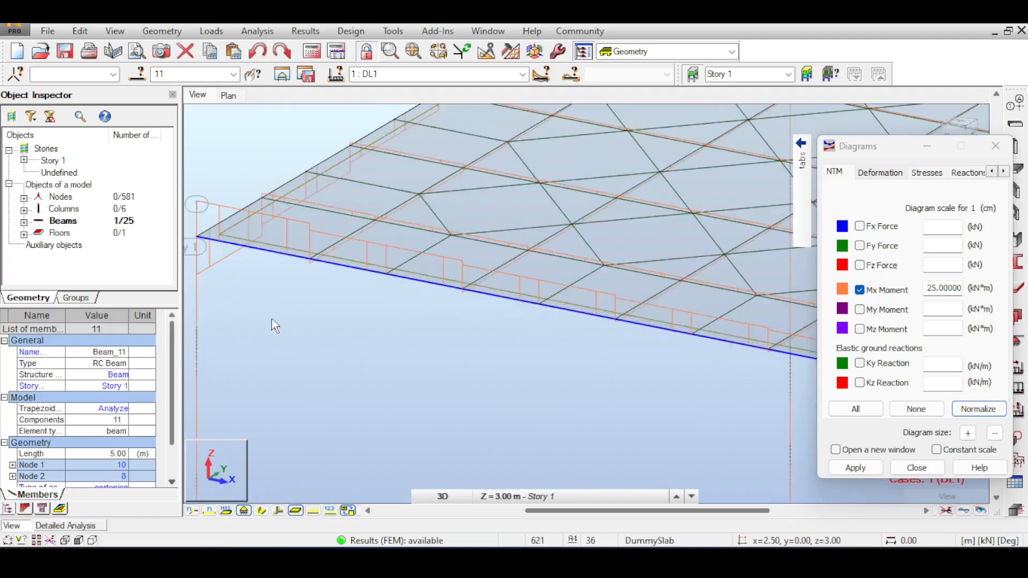
pyautogui.click(315, 294)
pyautogui.scroll(4, 314, 293)
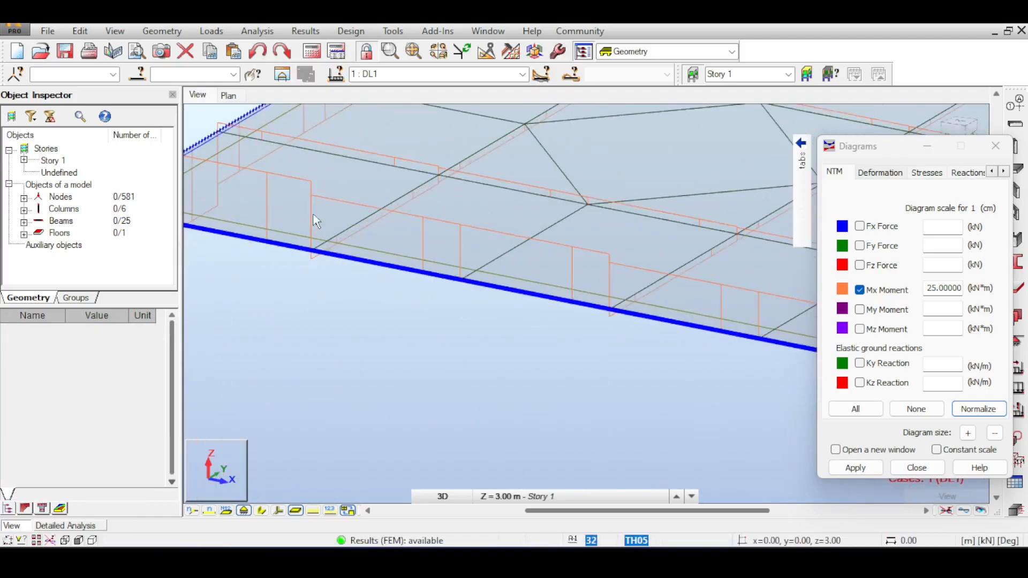
# Show the node numbers to identify the node where the first crosswise joist meets beam 11, and hide them again.
pyautogui.moveTo(329, 278); pyautogui.dragTo(374, 395, button='middle')
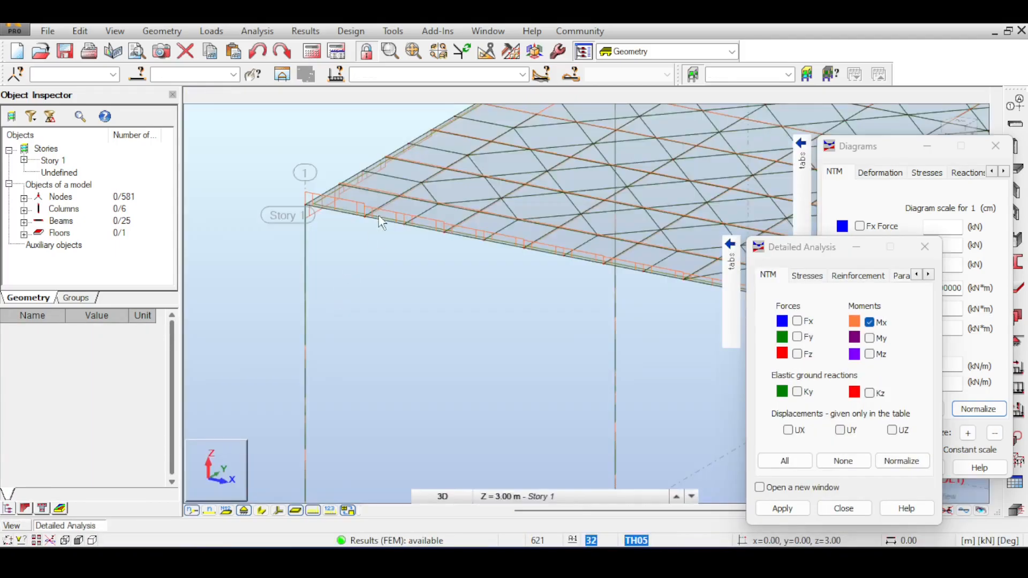
pyautogui.scroll(3, 373, 220)
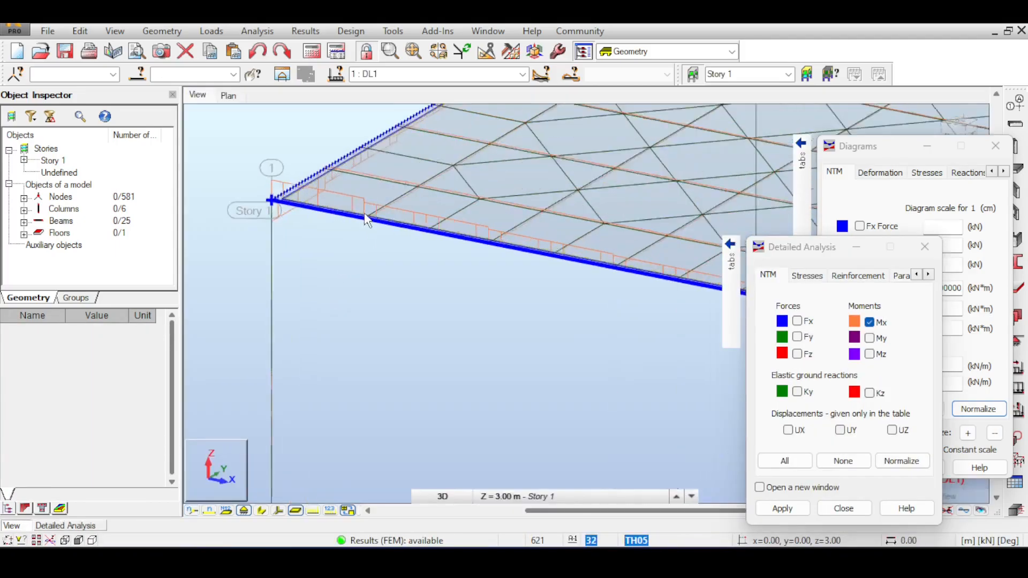
pyautogui.click(192, 510)
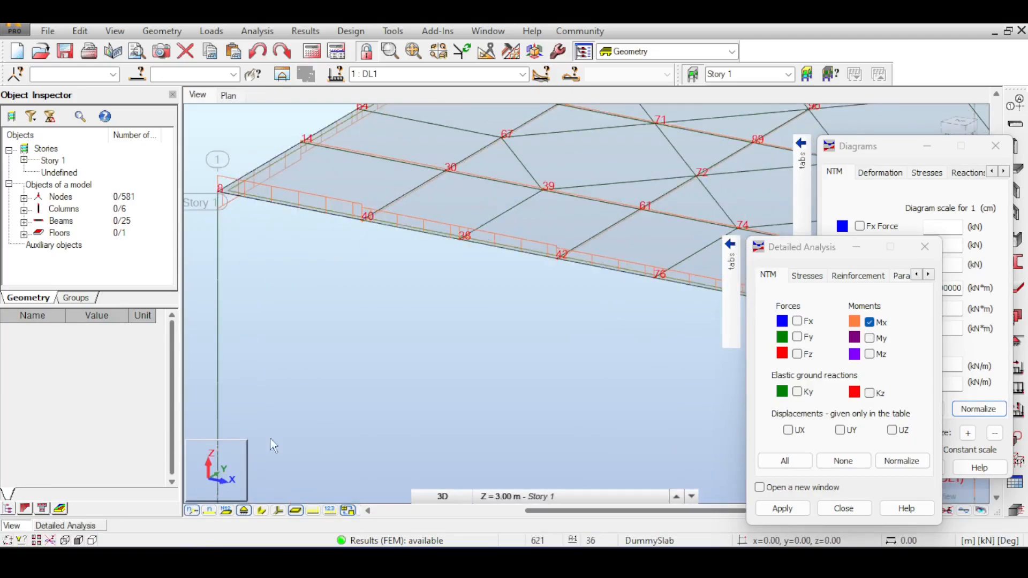
pyautogui.click(188, 511)
# Plot only the Mx moment diagram of beam 11 in the detailed analysis for load case DL1.
pyautogui.click(59, 525)
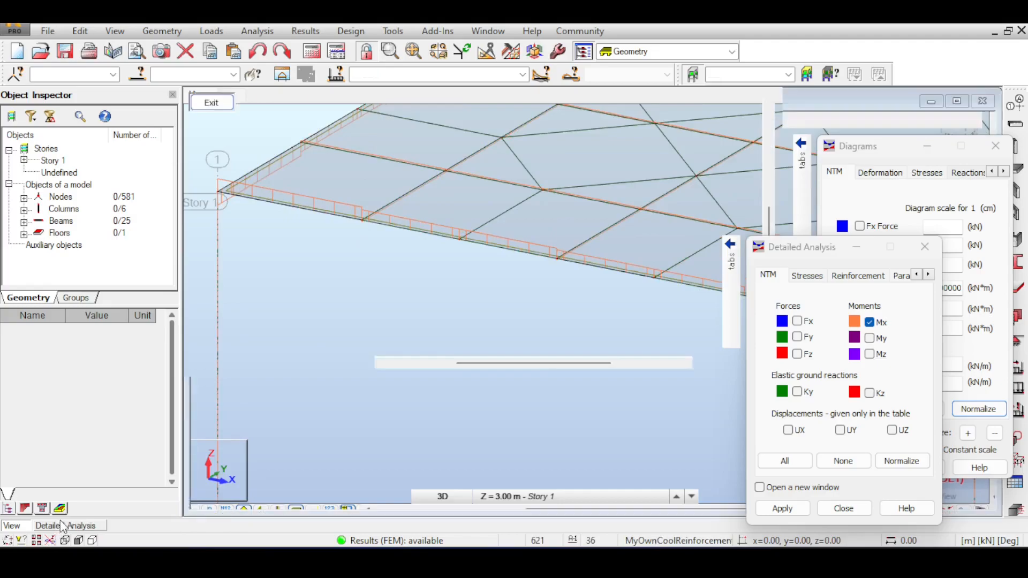
pyautogui.scroll(3, 521, 148)
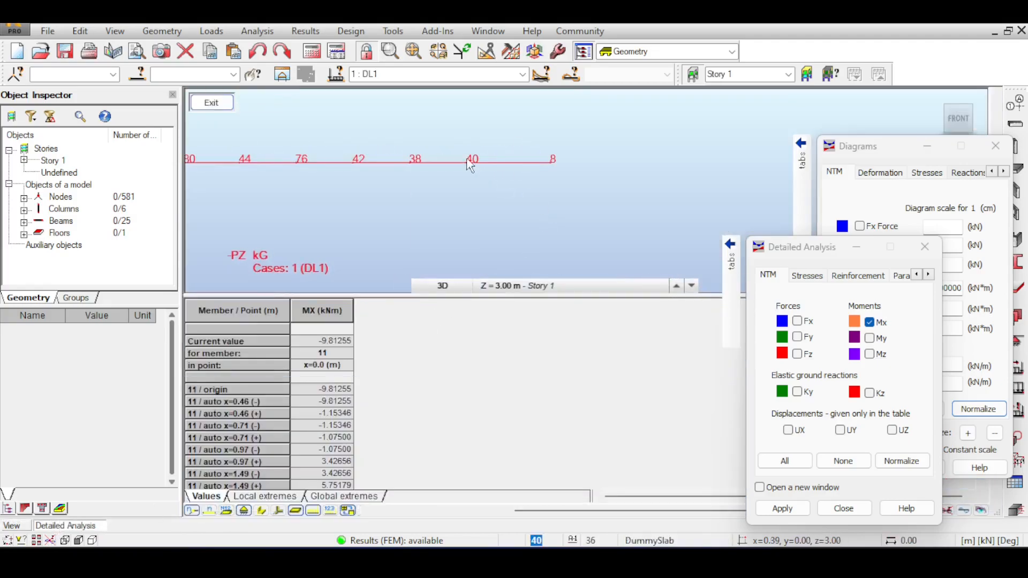
pyautogui.moveTo(464, 171); pyautogui.dragTo(441, 246, button='middle')
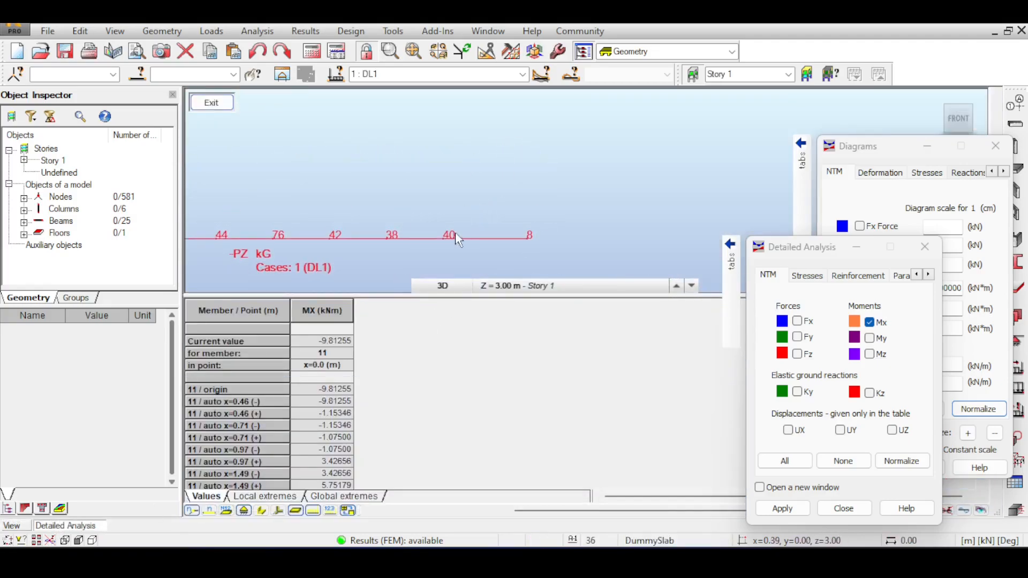
pyautogui.click(774, 513)
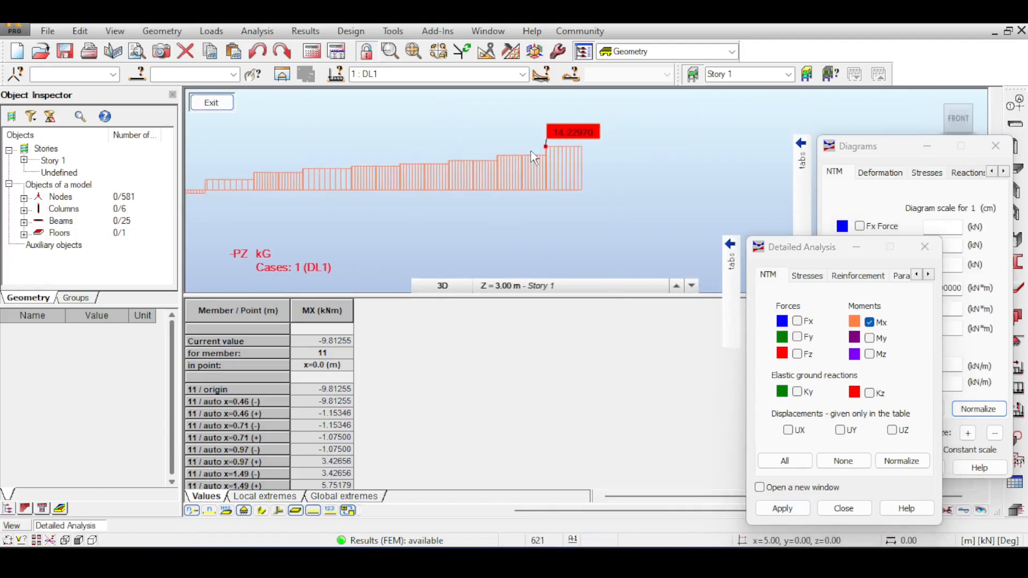
# Read the Mx values of beam 11 on both sides of the jump at node 40.
pyautogui.scroll(3, 531, 155)
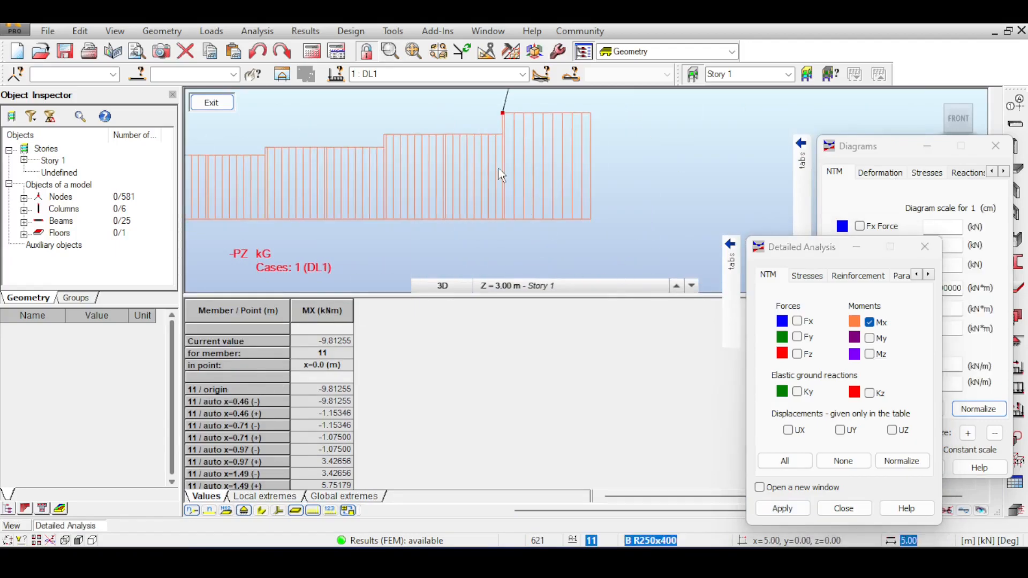
pyautogui.scroll(-2, 505, 202)
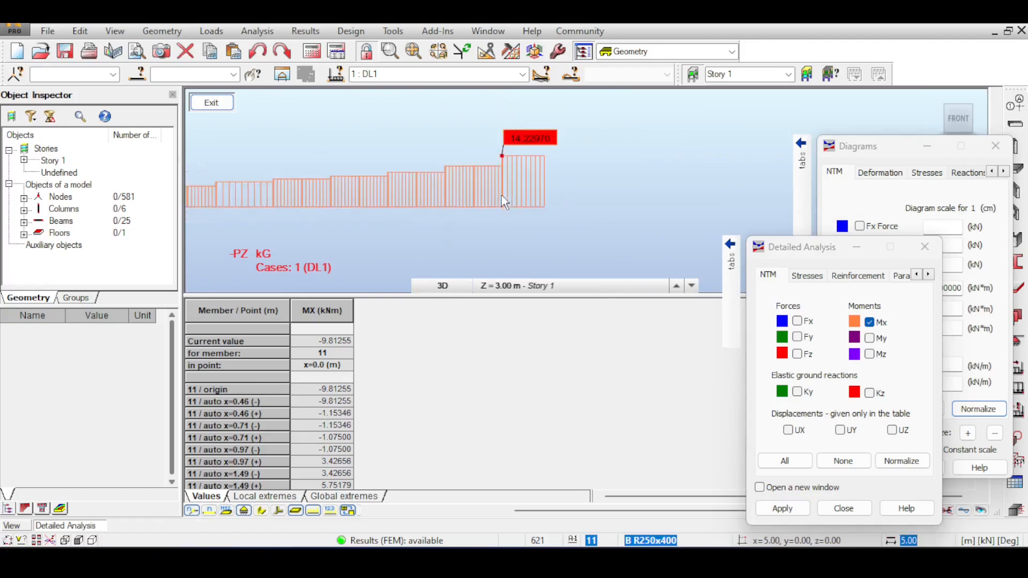
pyautogui.scroll(2, 521, 190)
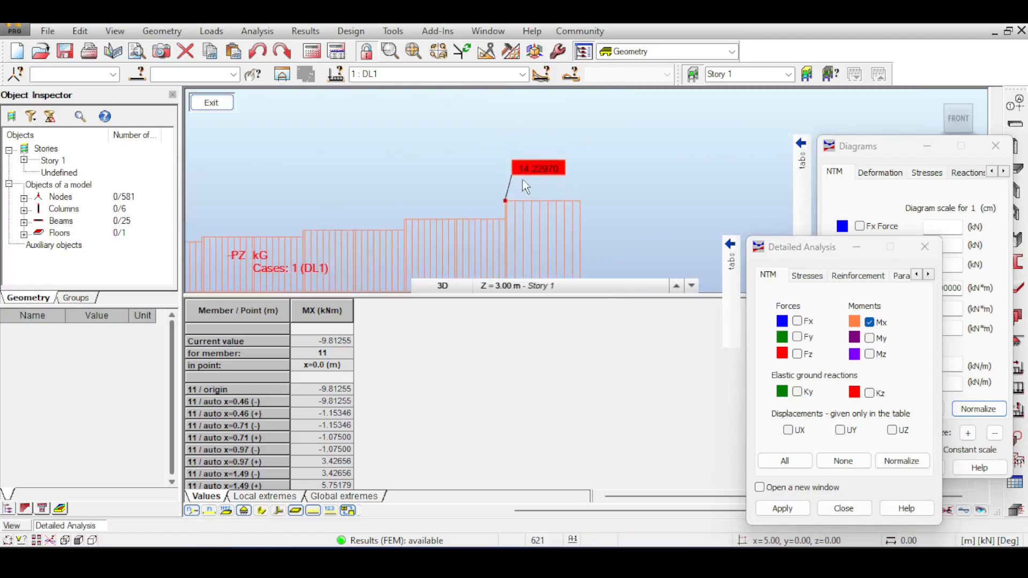
pyautogui.scroll(3, 527, 197)
pyautogui.moveTo(514, 209); pyautogui.dragTo(462, 187, button='middle')
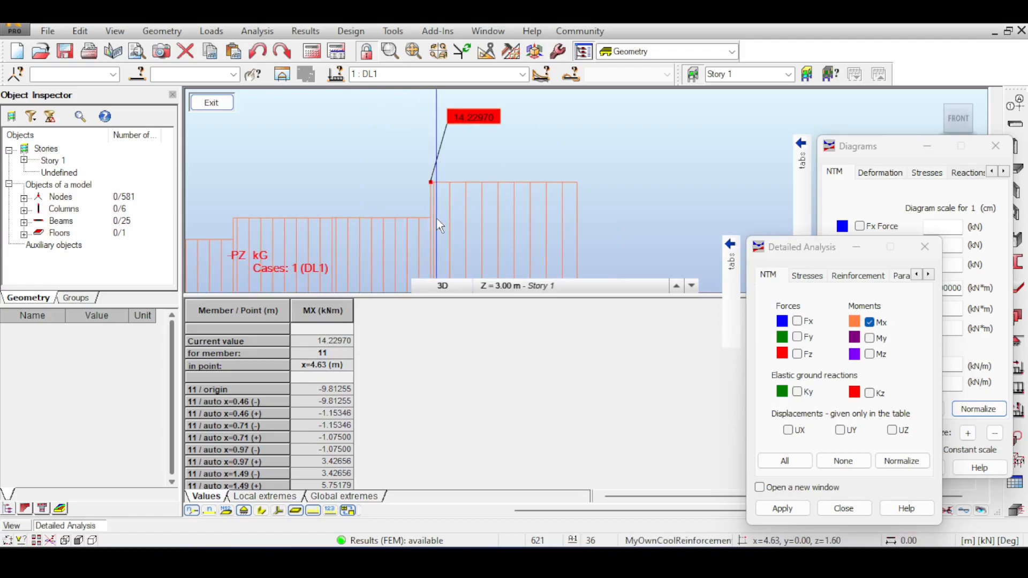
# Calculate the Mx jump as 14.2 - 11.37 in the Calculator and close it.
pyautogui.press('XF86Calculator')
pyautogui.write('14.2 - 11.37')
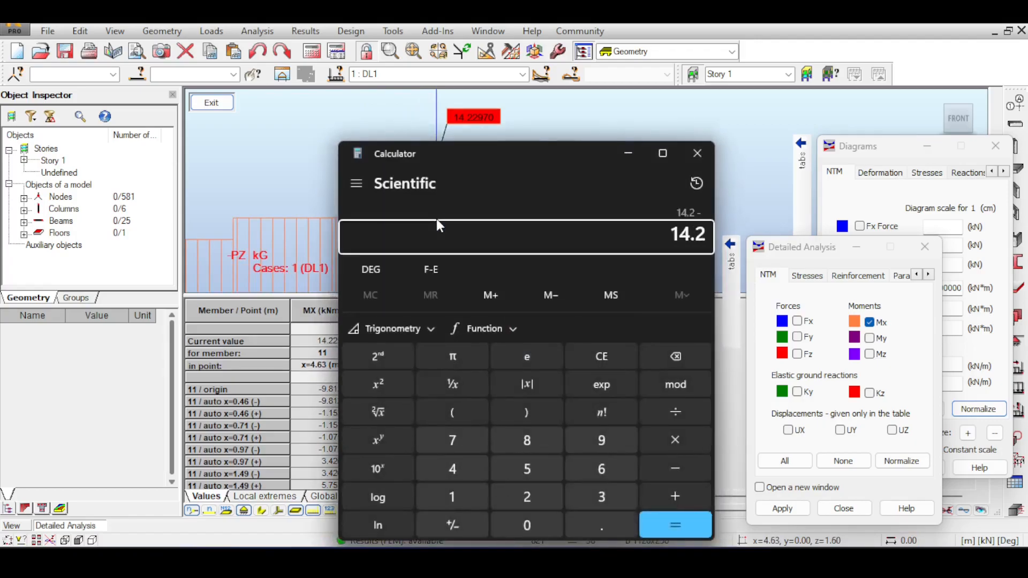
pyautogui.press('Return')
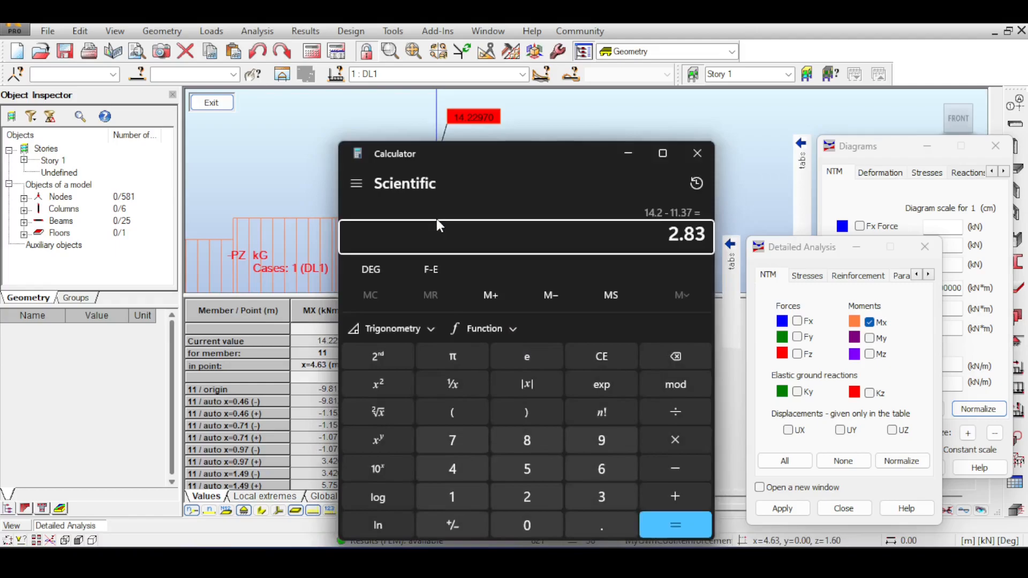
pyautogui.click(695, 154)
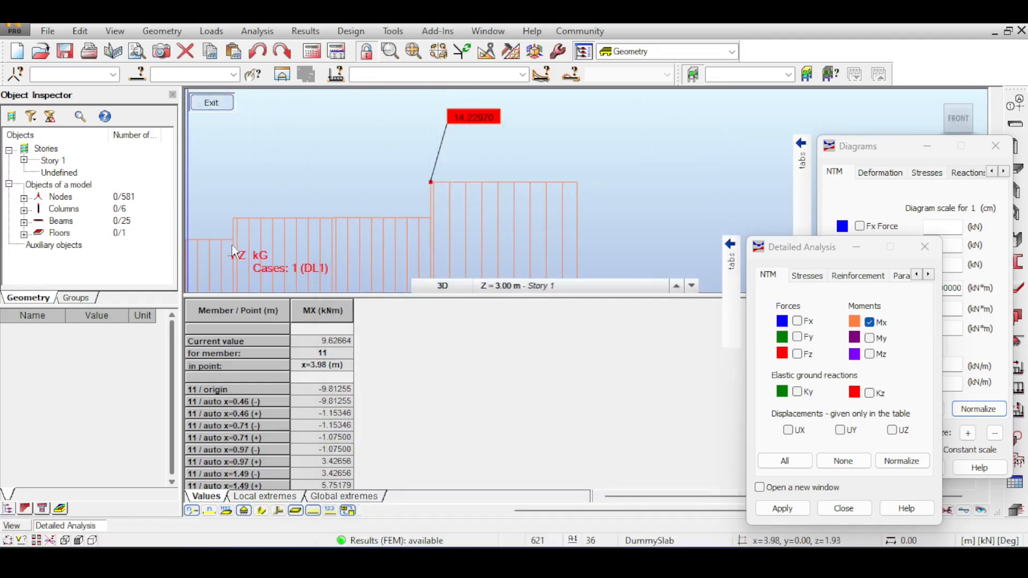
# Leave the detailed analysis of beam 11, select crosswise joist 23 and close the remaining Detailed Analysis dialog.
pyautogui.click(211, 105)
pyautogui.click(390, 206)
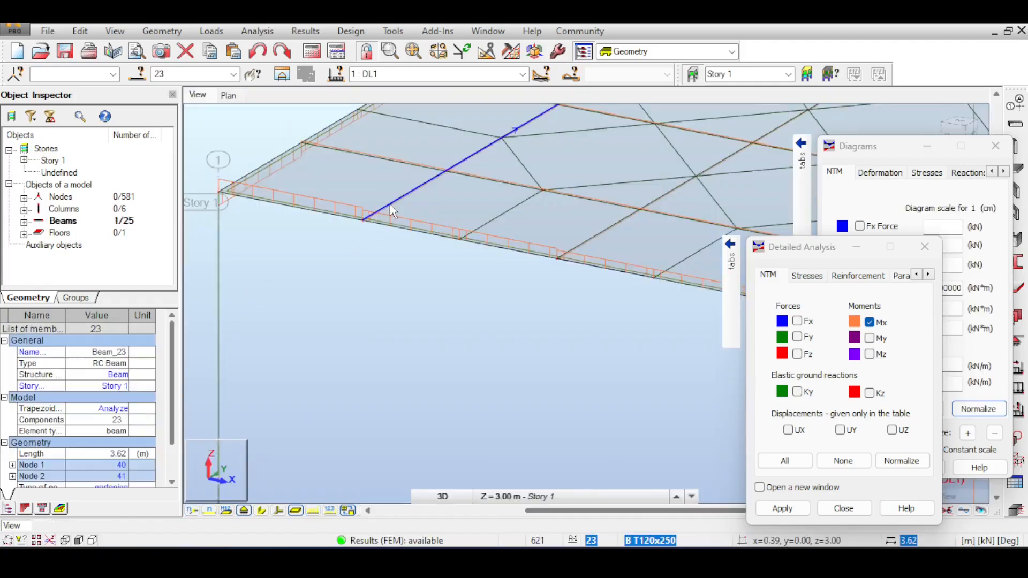
pyautogui.rightClick(390, 206)
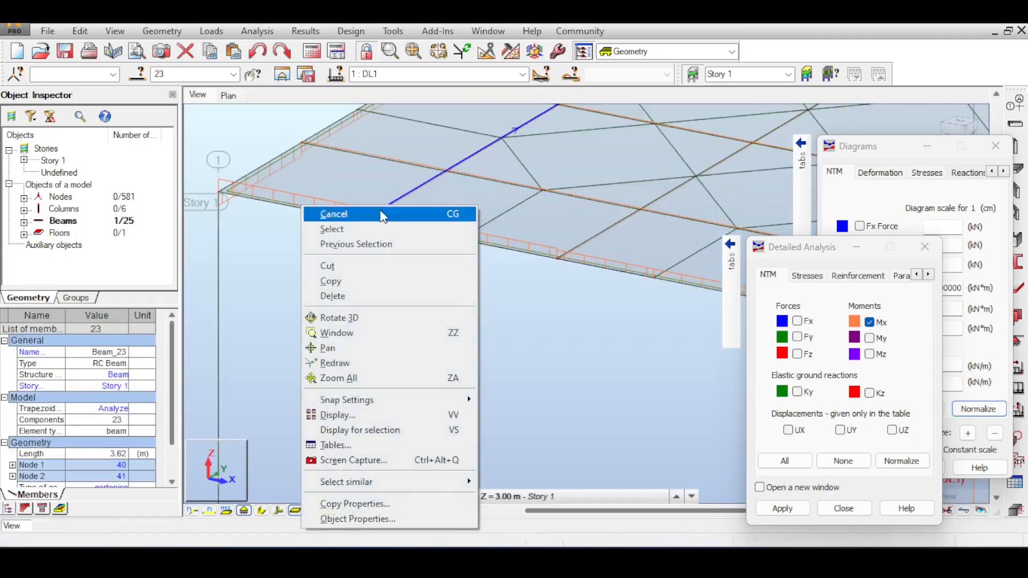
pyautogui.click(392, 214)
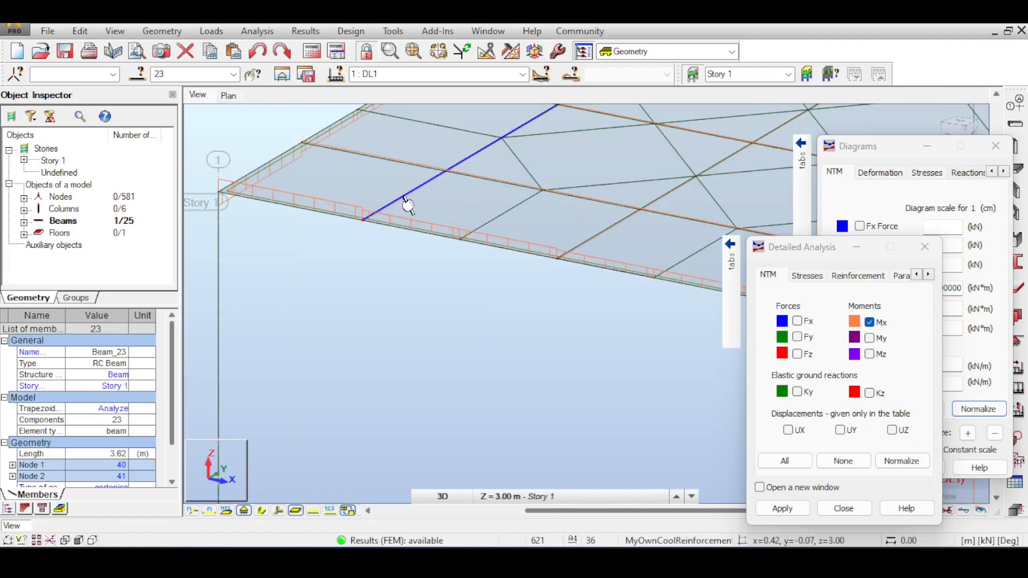
pyautogui.click(304, 31)
pyautogui.click(343, 323)
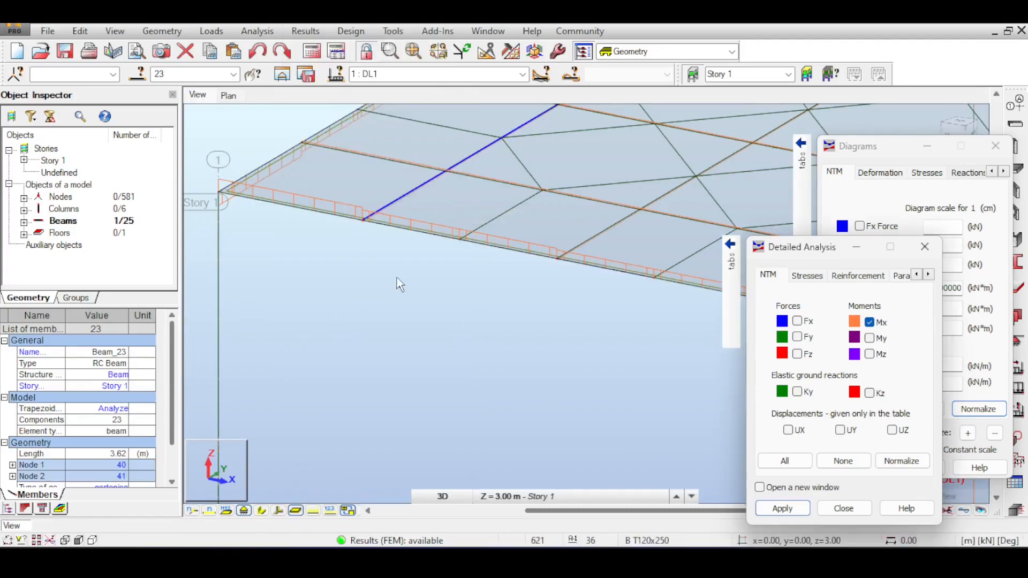
pyautogui.click(924, 247)
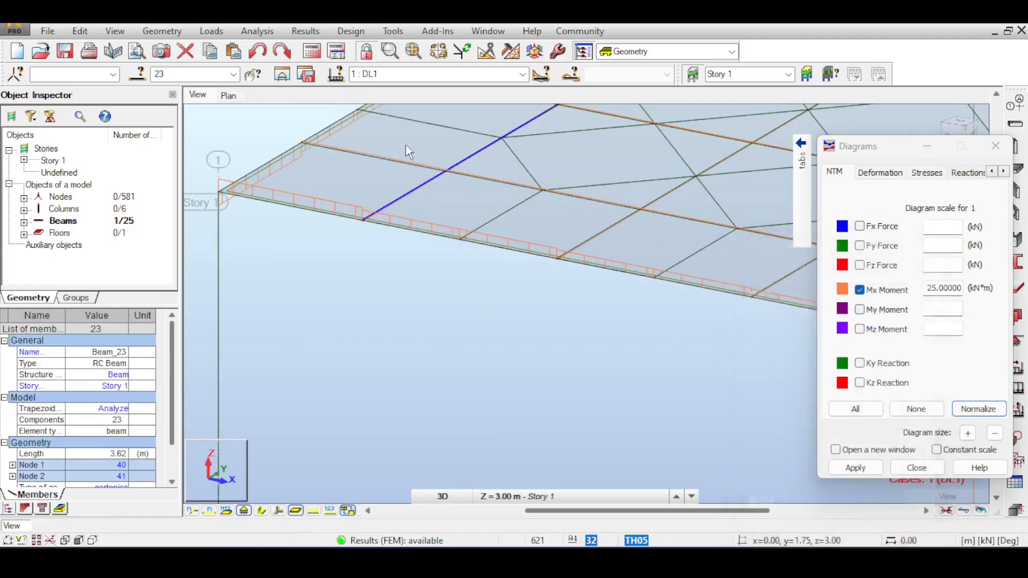
# Plot only the My moment of joist 23 in a detailed analysis and examine its end value at node 40.
pyautogui.click(305, 31)
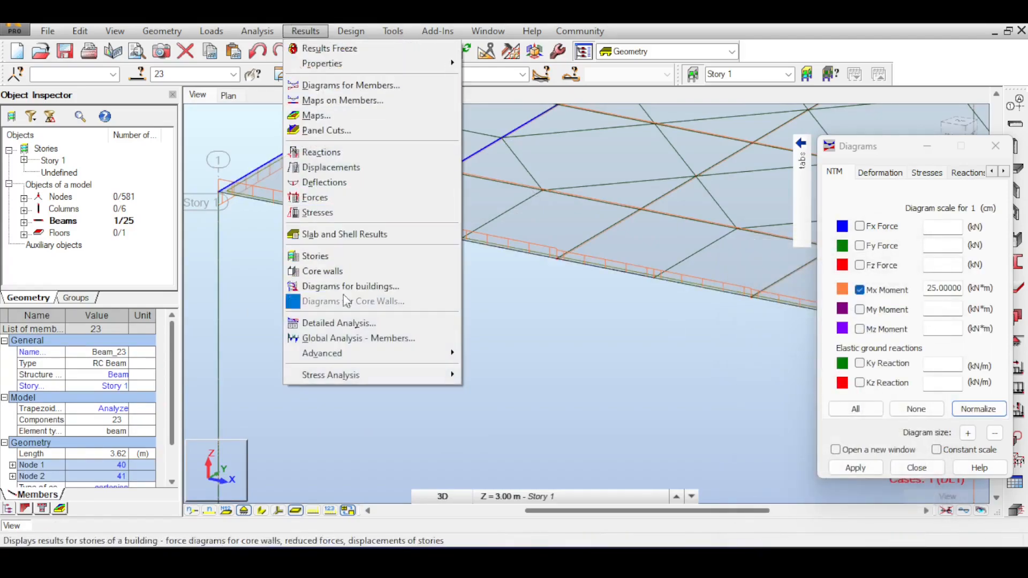
pyautogui.click(369, 323)
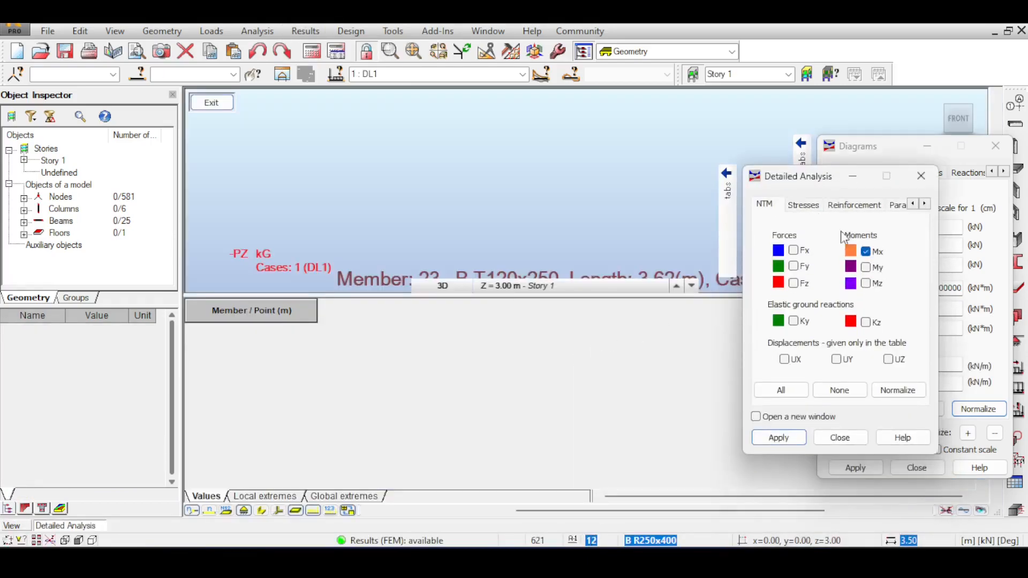
pyautogui.click(778, 438)
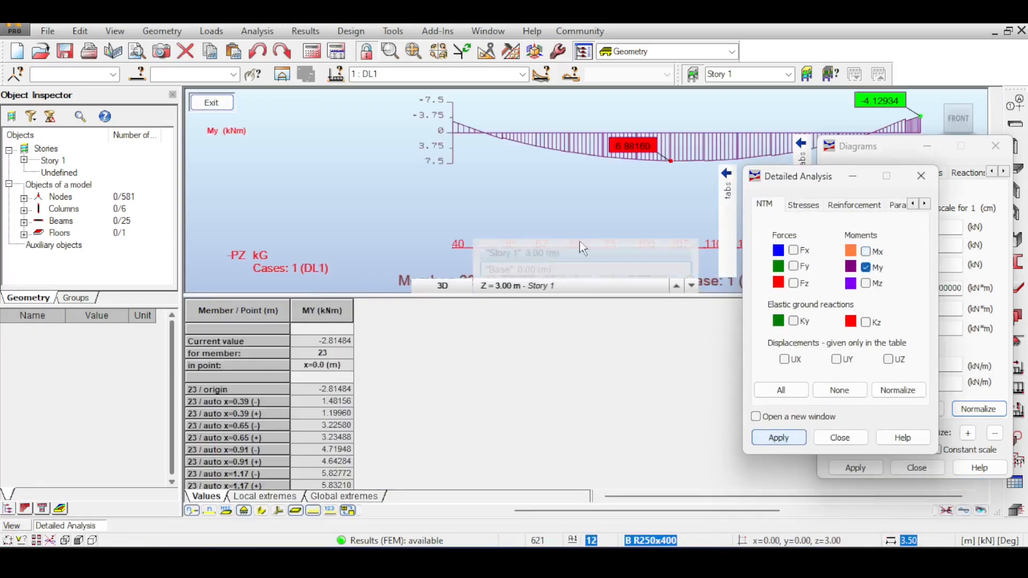
pyautogui.scroll(5, 452, 161)
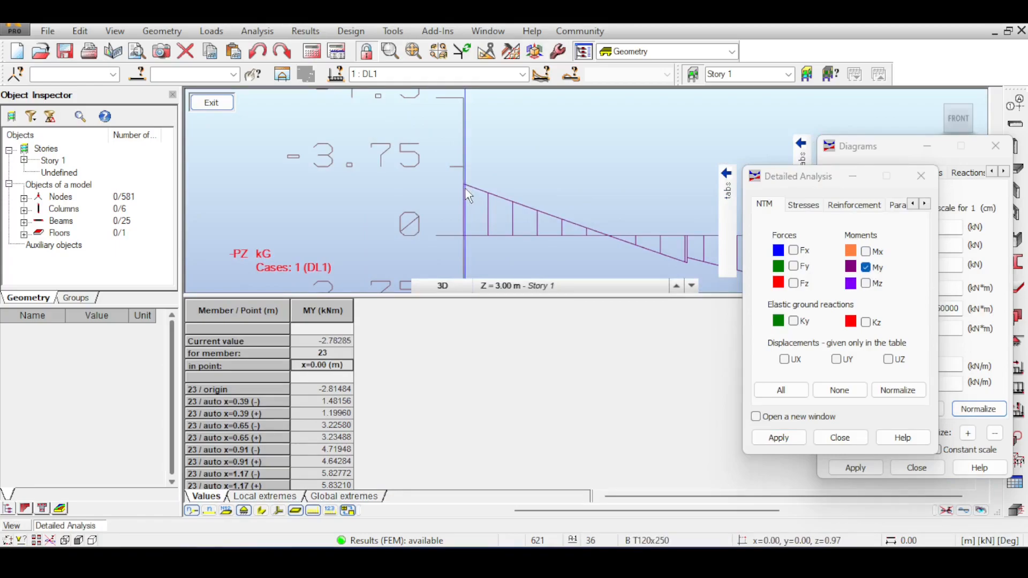
pyautogui.scroll(-5, 469, 196)
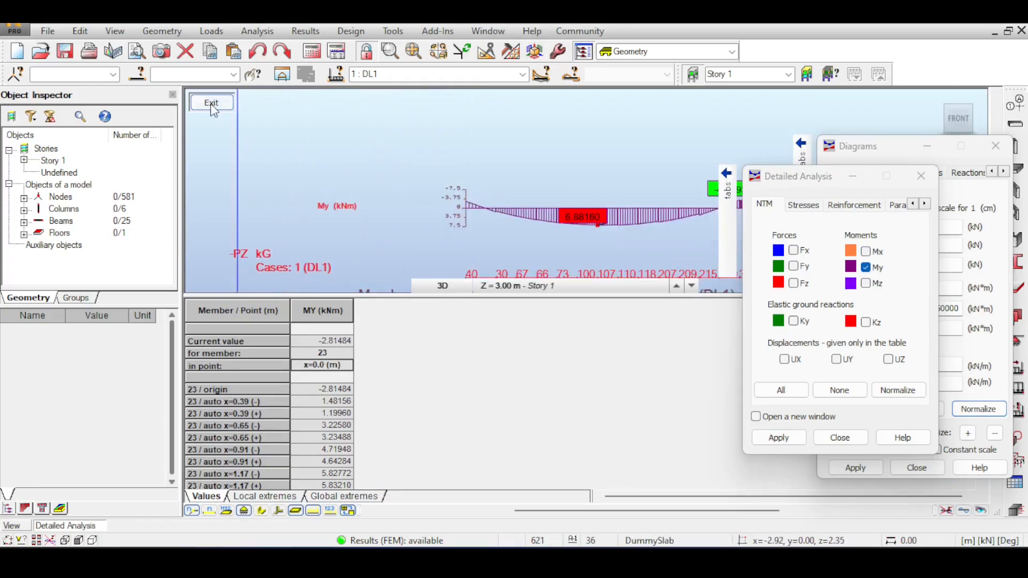
# Leave the detailed analysis, close its settings and review the labelled Mx moment values over the whole structure.
pyautogui.press('Escape')
pyautogui.scroll(-5, 404, 184)
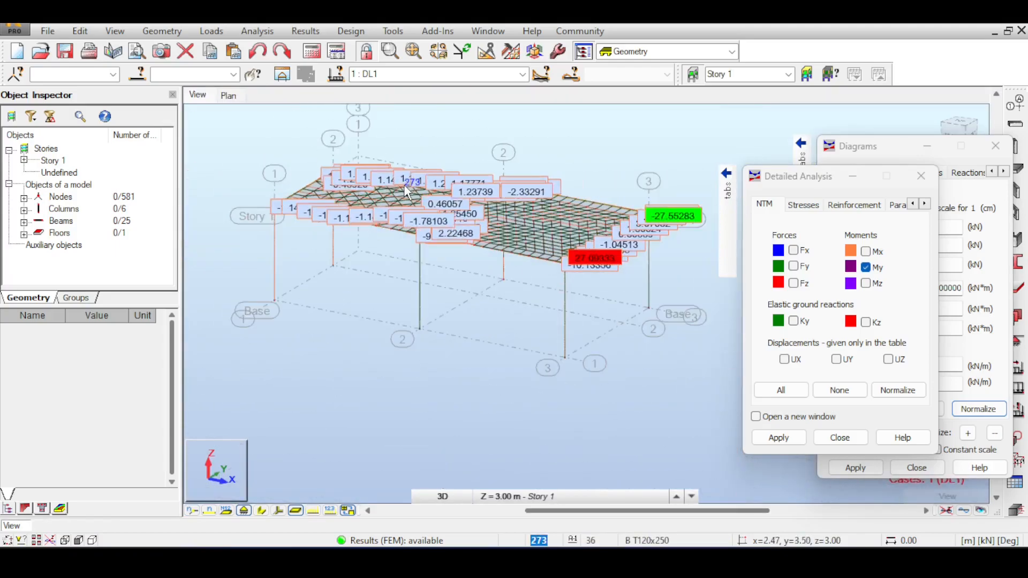
pyautogui.click(921, 176)
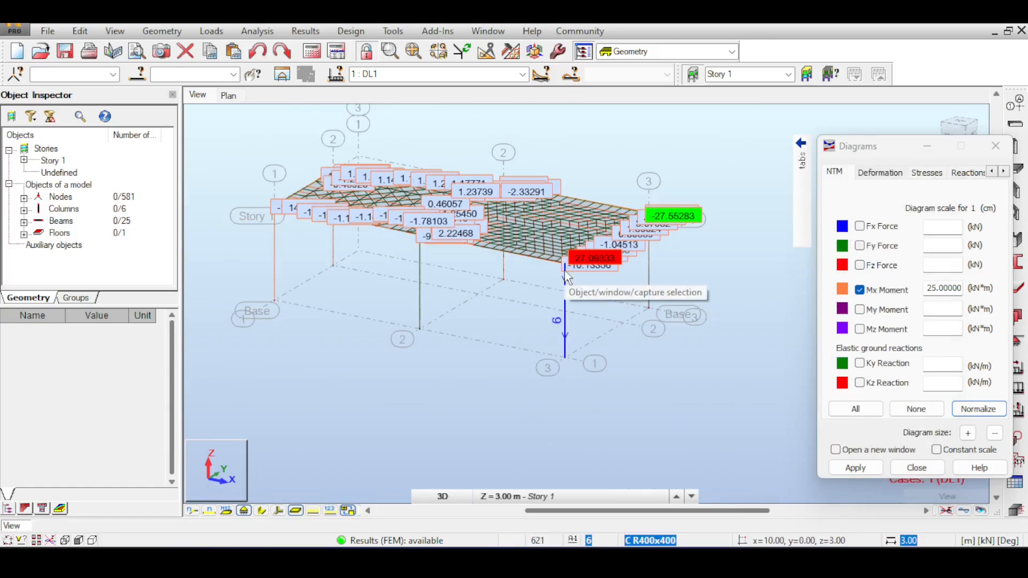
pyautogui.scroll(2, 353, 117)
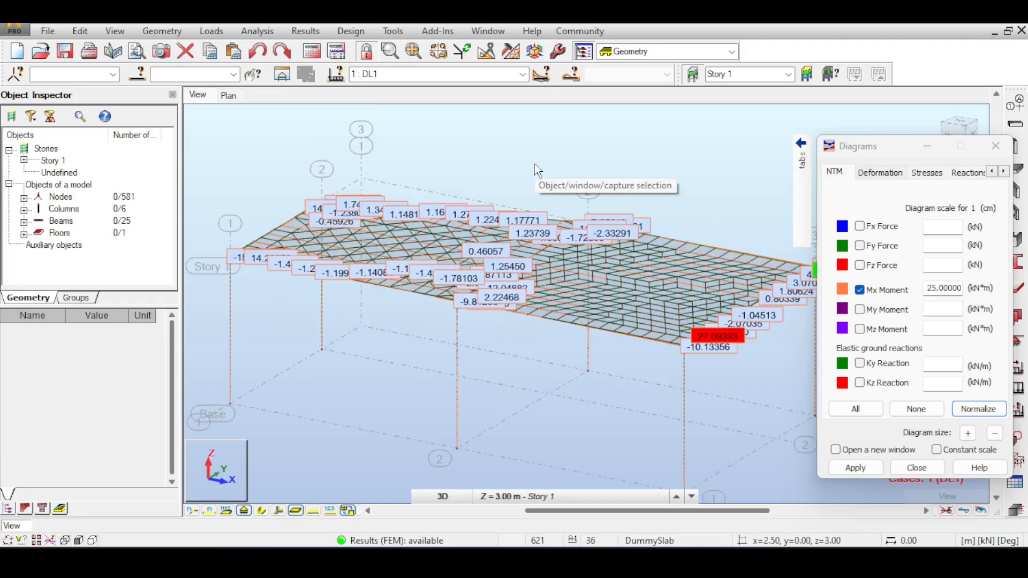
pyautogui.scroll(-1, 538, 170)
pyautogui.scroll(-1, 574, 204)
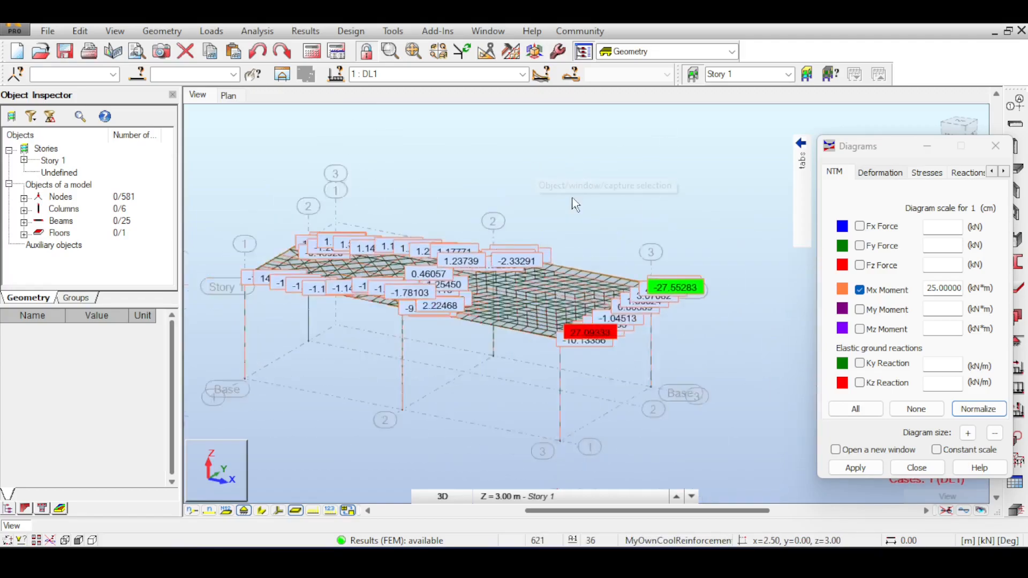
pyautogui.scroll(-1, 574, 204)
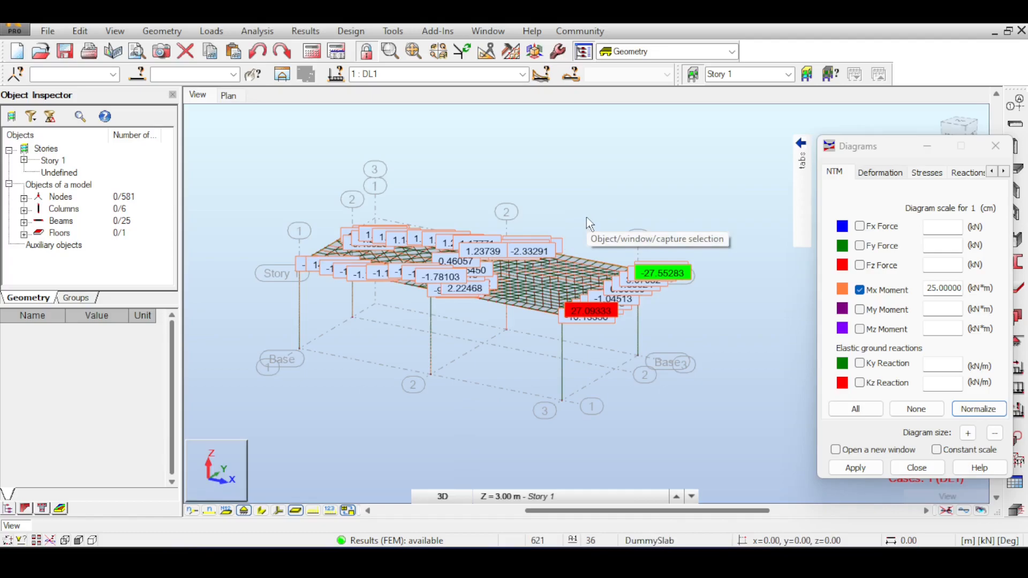
pyautogui.scroll(2, 586, 217)
pyautogui.moveTo(617, 204); pyautogui.dragTo(706, 169, button='middle')
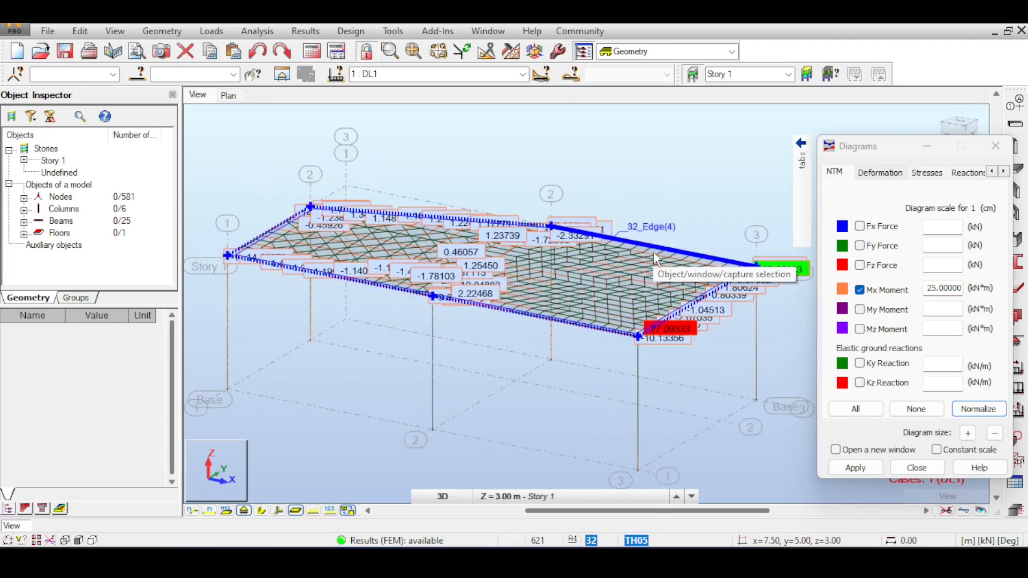
# Display the structure's deformed shape for DL1, close the diagram settings, remove the Mx moment diagrams and examine how the slab deflects.
pyautogui.click(964, 510)
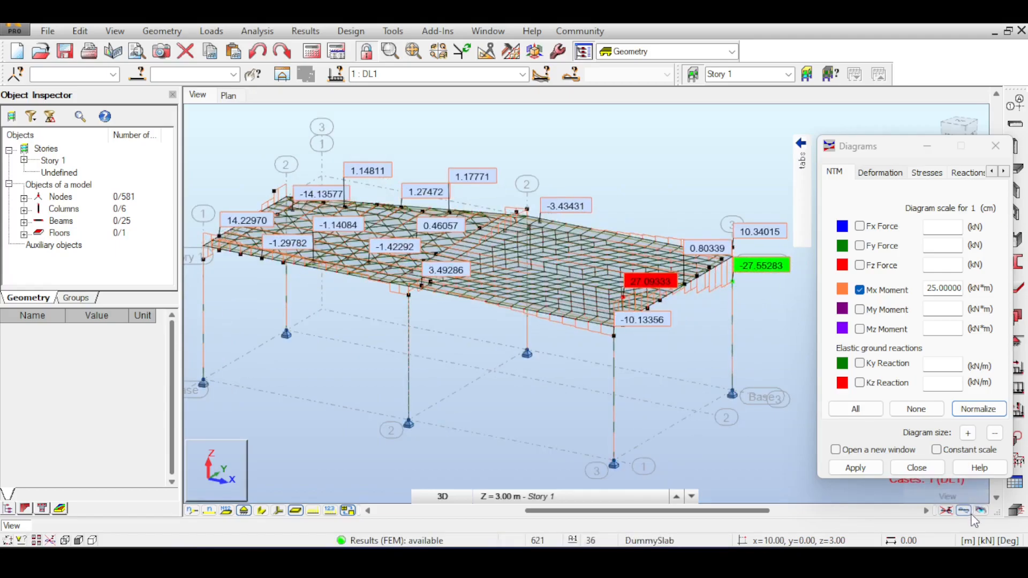
pyautogui.scroll(4, 576, 313)
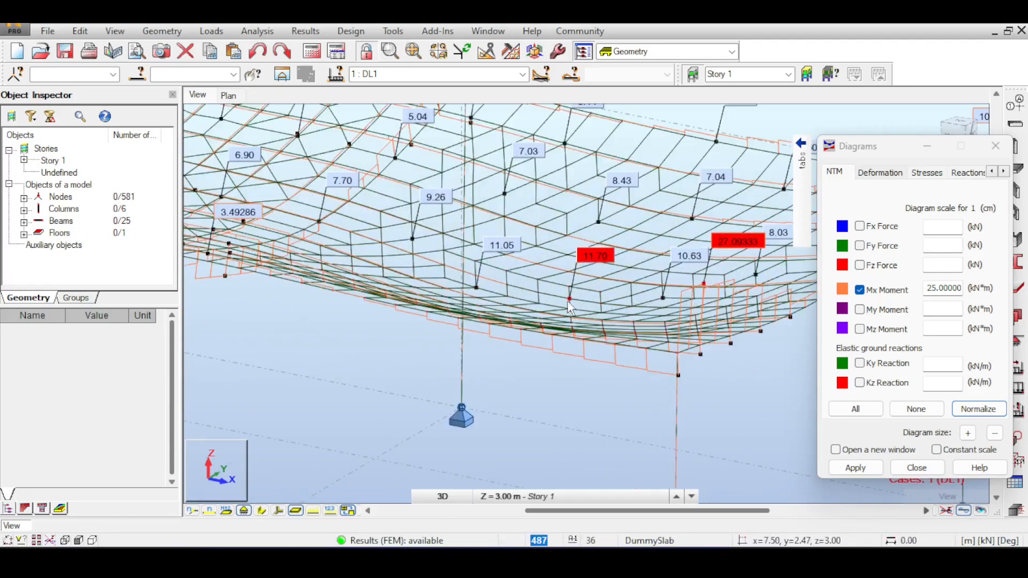
pyautogui.moveTo(873, 148); pyautogui.dragTo(790, 62)
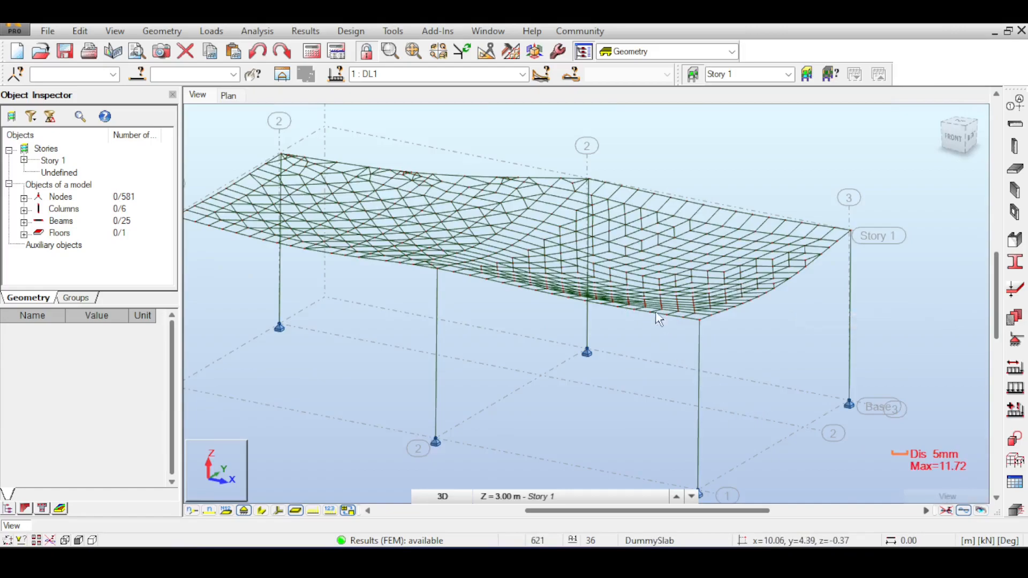
pyautogui.scroll(2, 683, 265)
pyautogui.scroll(-5, 683, 265)
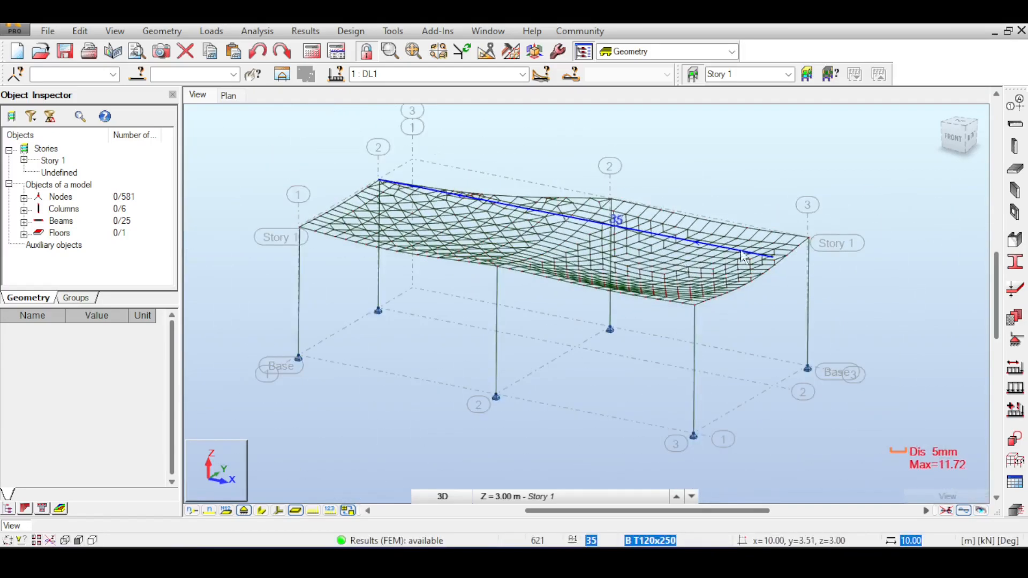
pyautogui.moveTo(944, 149); pyautogui.dragTo(969, 148)
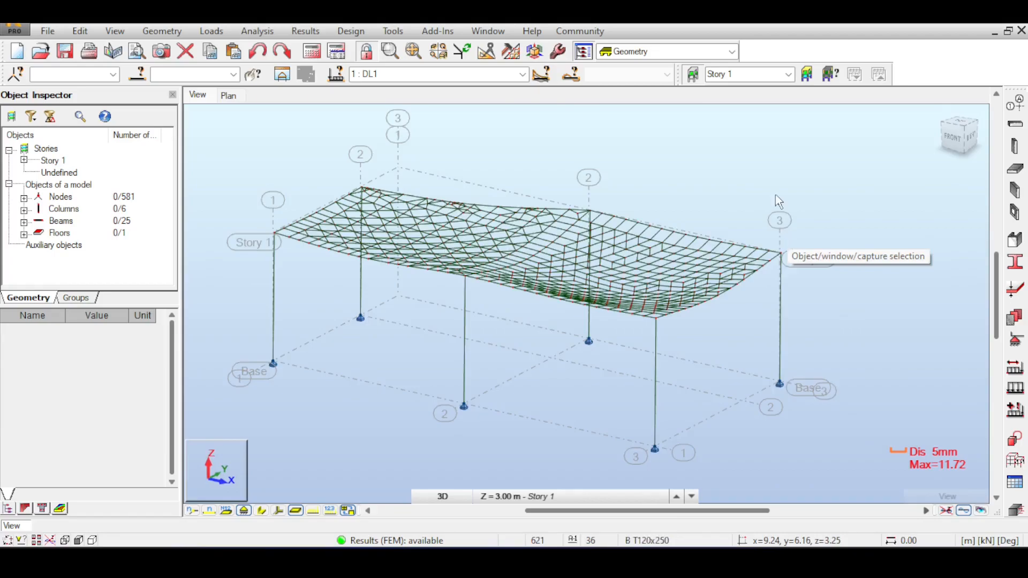
pyautogui.moveTo(769, 170); pyautogui.dragTo(735, 161, button='middle')
pyautogui.moveTo(663, 190); pyautogui.dragTo(739, 211, button='middle')
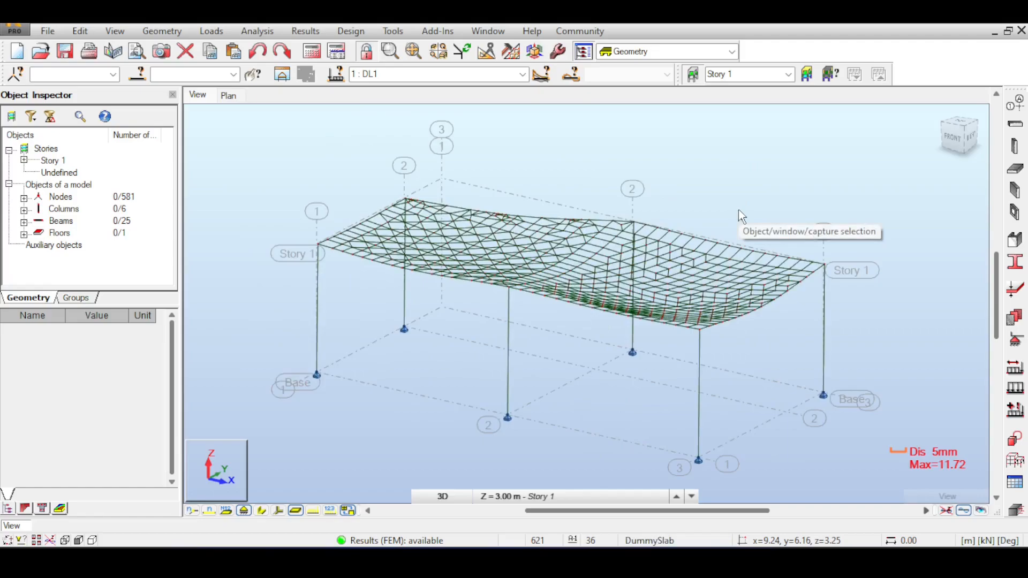
pyautogui.scroll(-2, 627, 175)
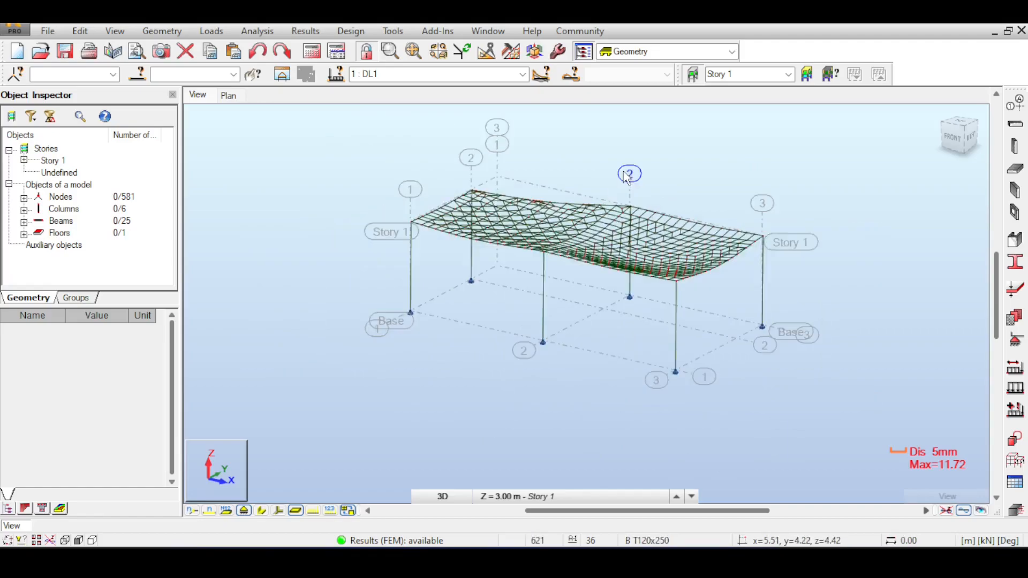
pyautogui.scroll(-3, 623, 173)
pyautogui.moveTo(763, 258); pyautogui.dragTo(731, 306, button='middle')
pyautogui.scroll(-2, 729, 307)
pyautogui.moveTo(708, 183); pyautogui.dragTo(628, 270, button='middle')
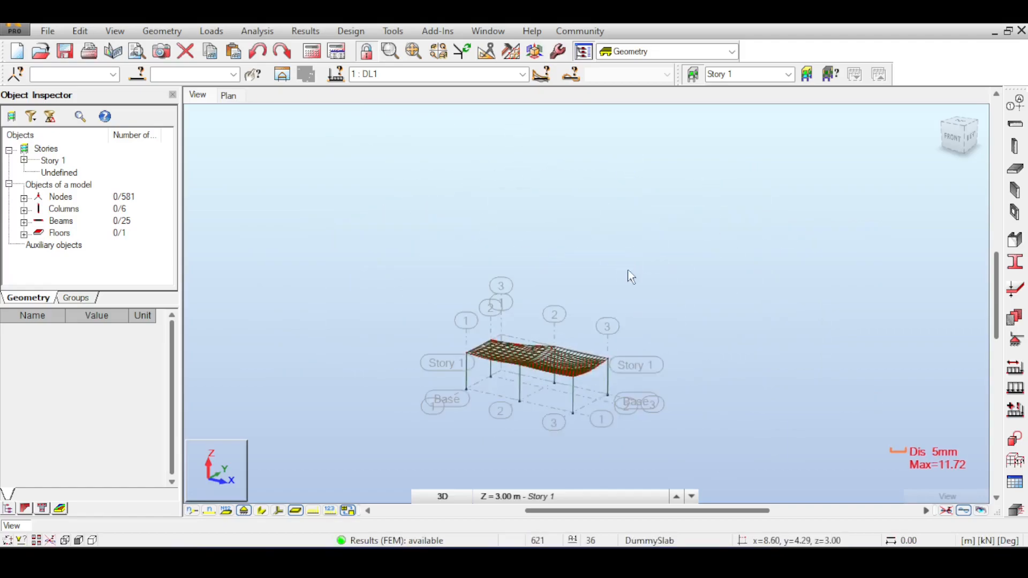
pyautogui.scroll(3, 516, 332)
pyautogui.moveTo(516, 332); pyautogui.dragTo(515, 197, button='middle')
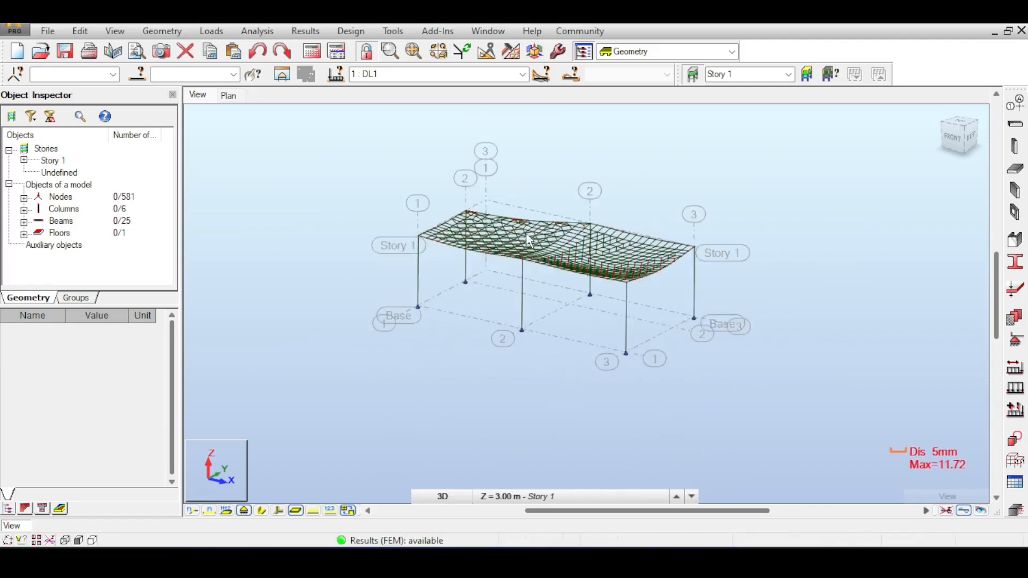